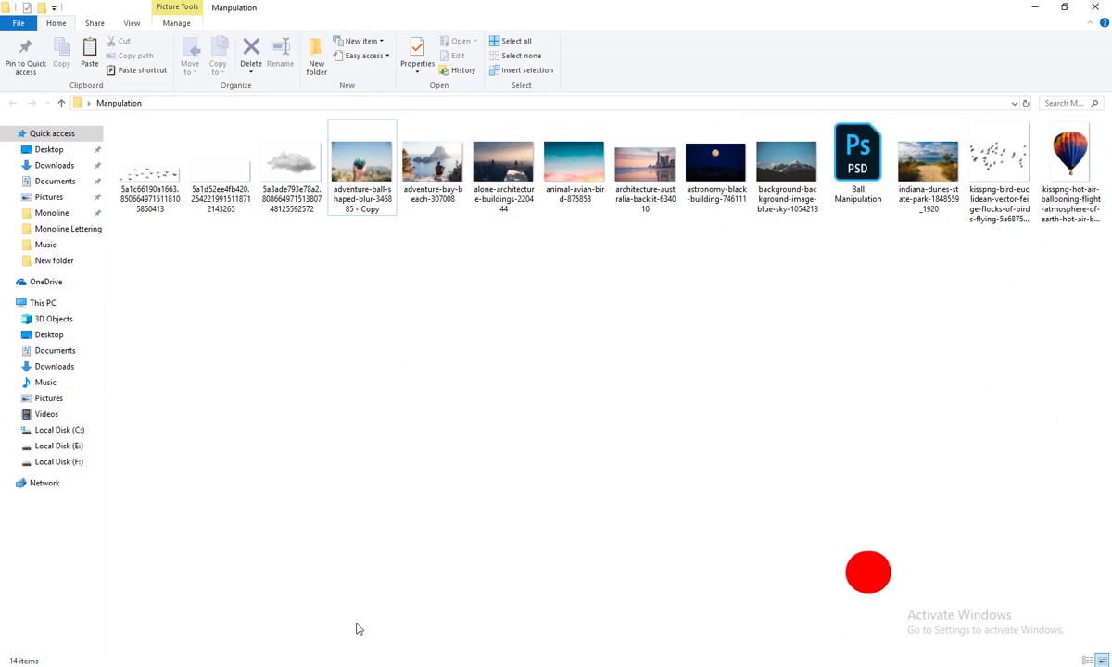
Open the adventure-ball-shaped-blur-346885 - Copy image from the Manpulation folder as a separate document in Photoshop.
left_click(362, 165)
left_click_drag(391, 240, 434, 242)
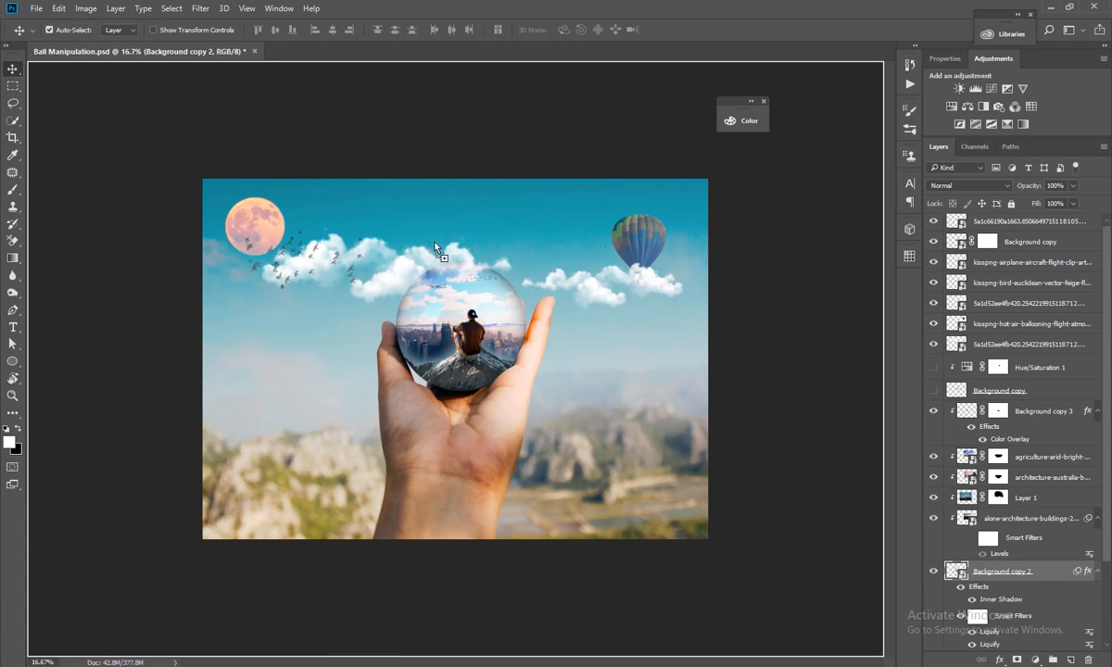
left_click_drag(460, 65, 476, 39)
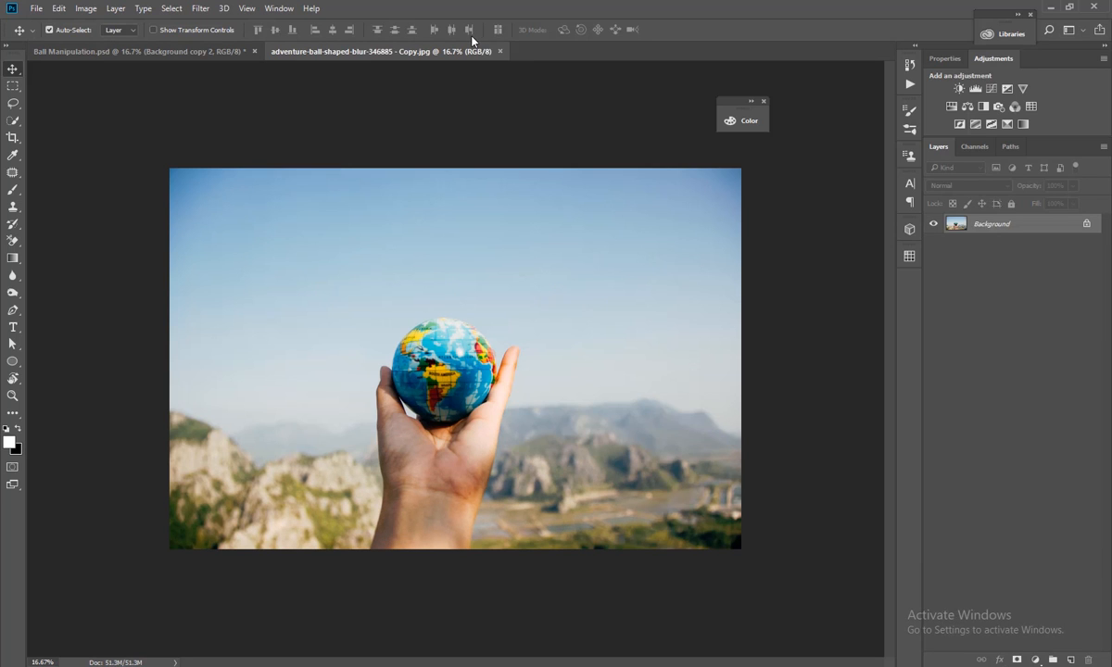
Crop the hand-and-globe photo, trimming a strip off its right side and a thin strip off the top.
key("c")
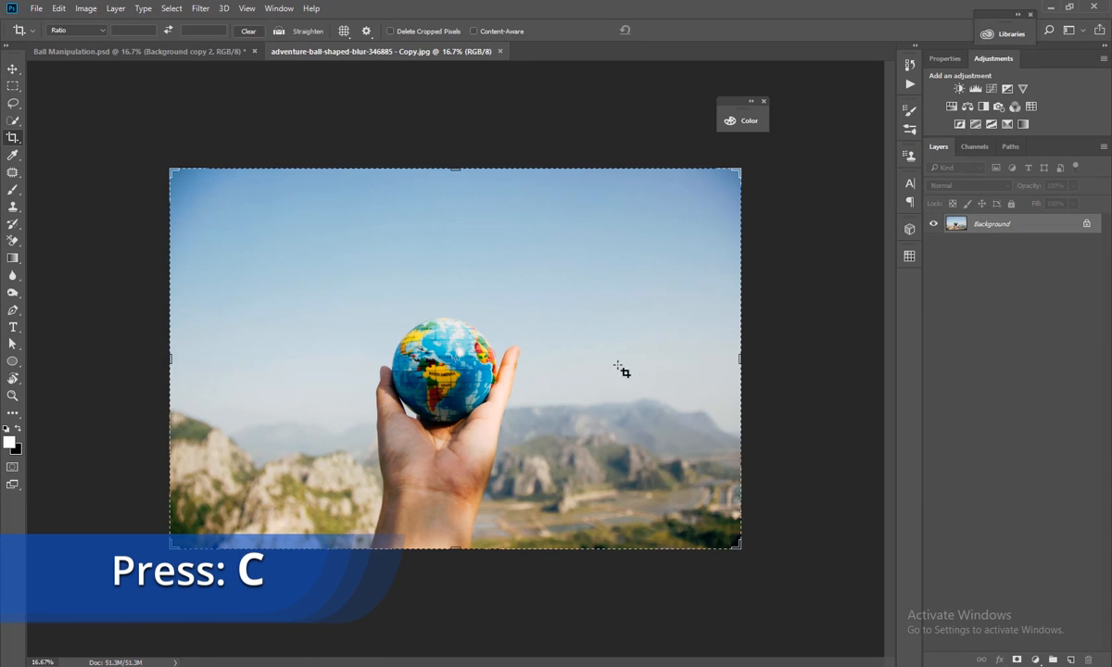
left_click_drag(740, 357, 703, 357)
key("Return")
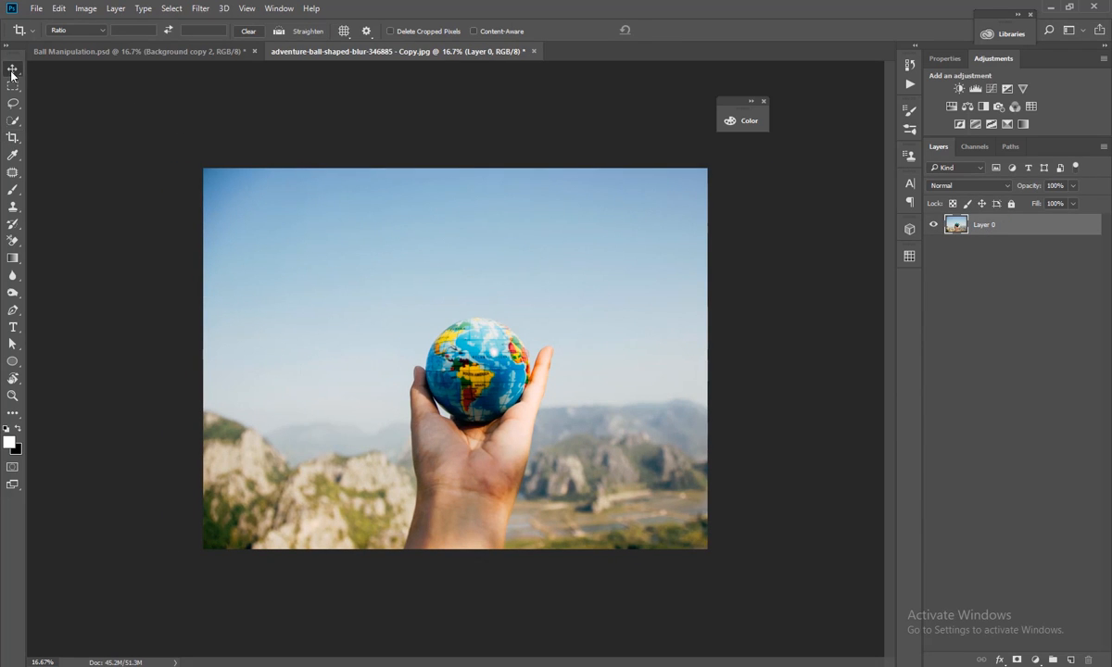
key("v")
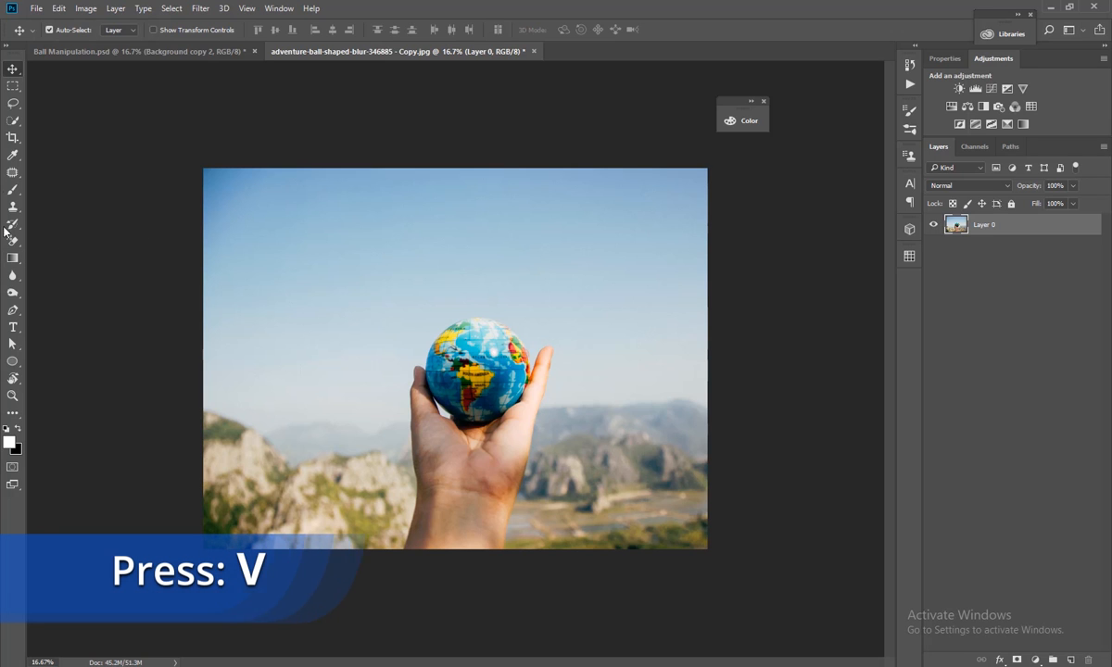
left_click(12, 137)
left_click_drag(454, 170, 453, 184)
key("Return")
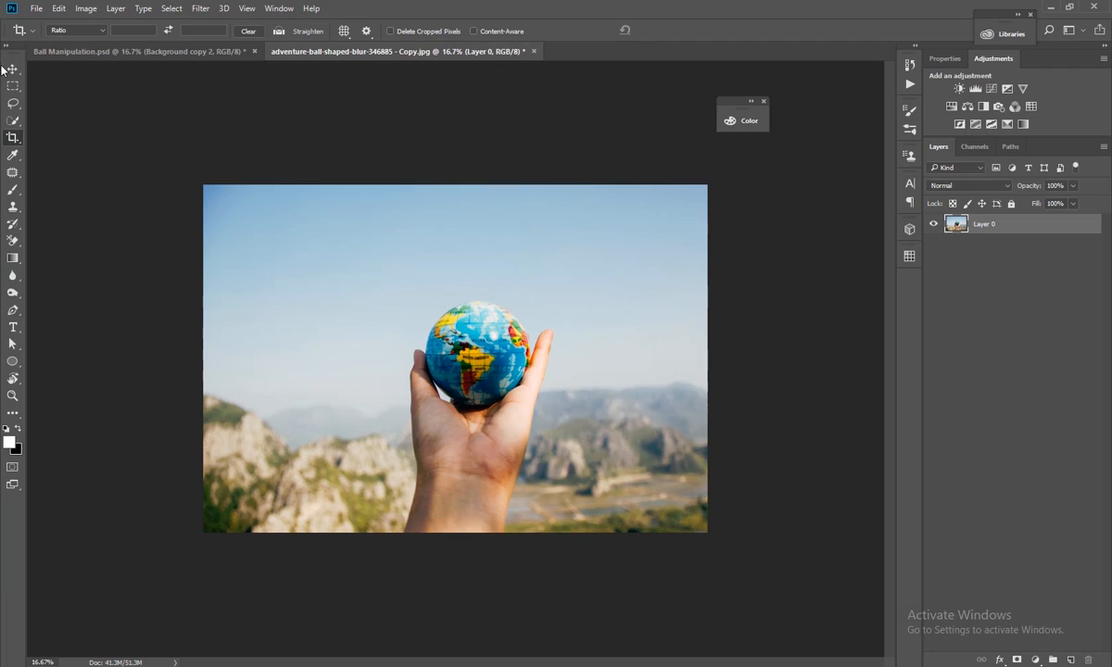
left_click(13, 70)
Open the desktop image sku_916505900_1.jpg with the white ball as a separate document in Photoshop.
left_click(1050, 10)
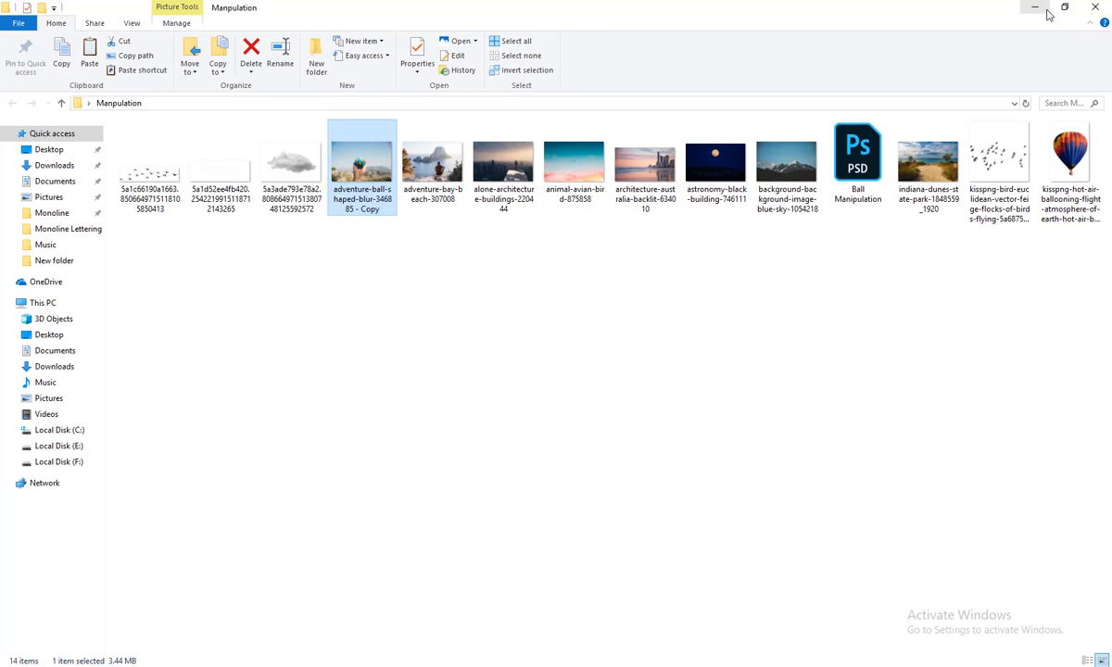
left_click(1063, 8)
left_click(898, 268)
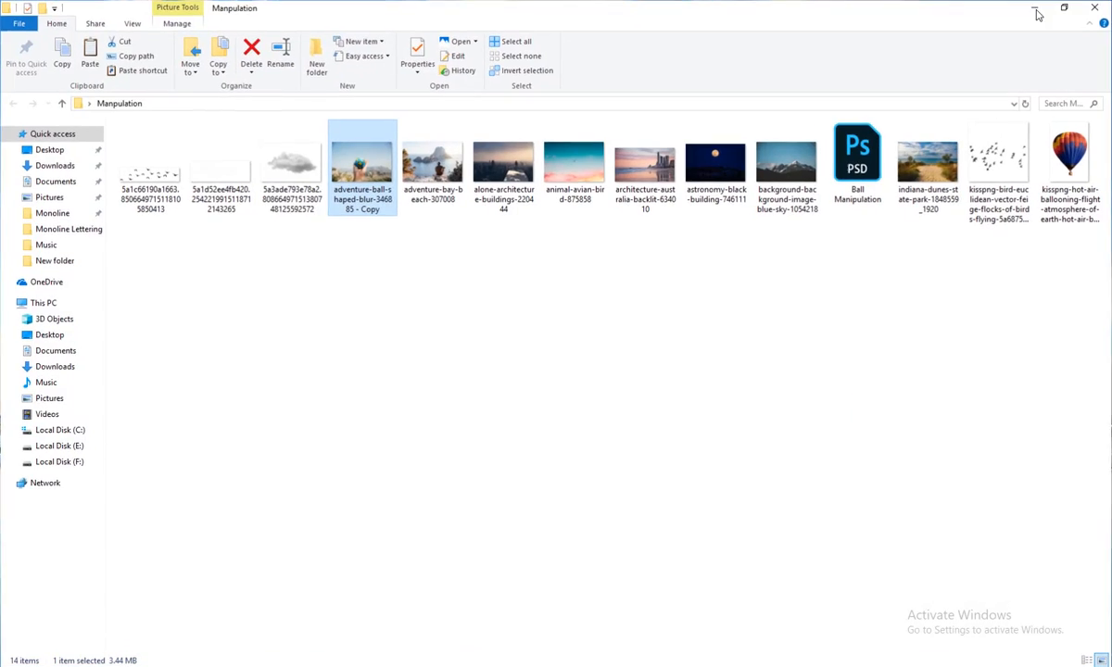
left_click(1047, 10)
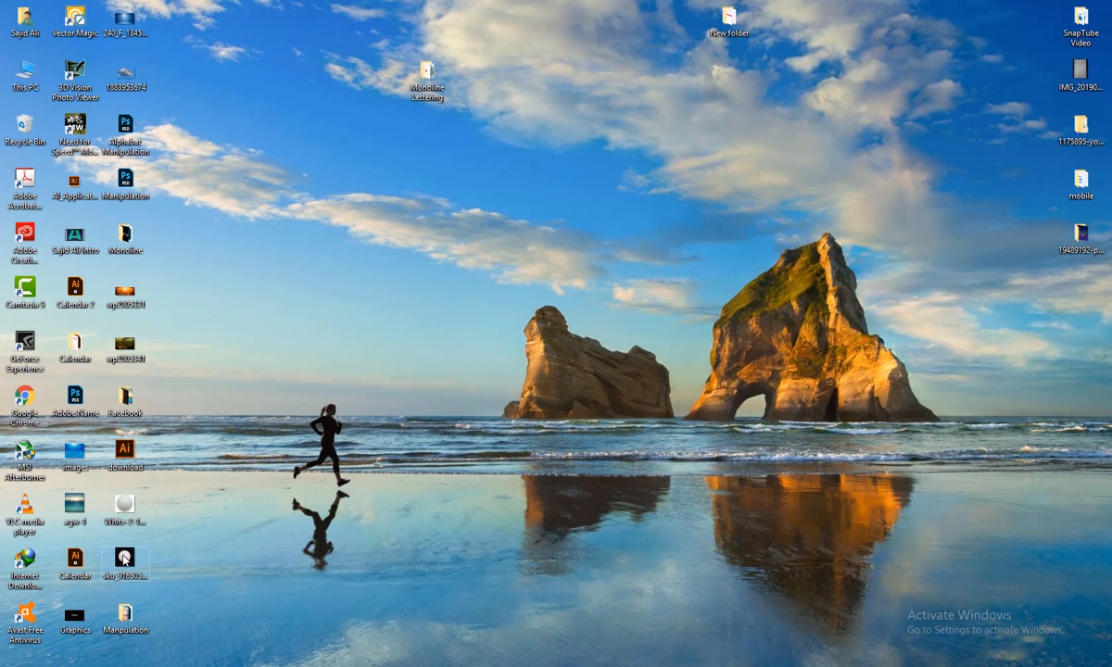
left_click_drag(124, 558, 378, 665)
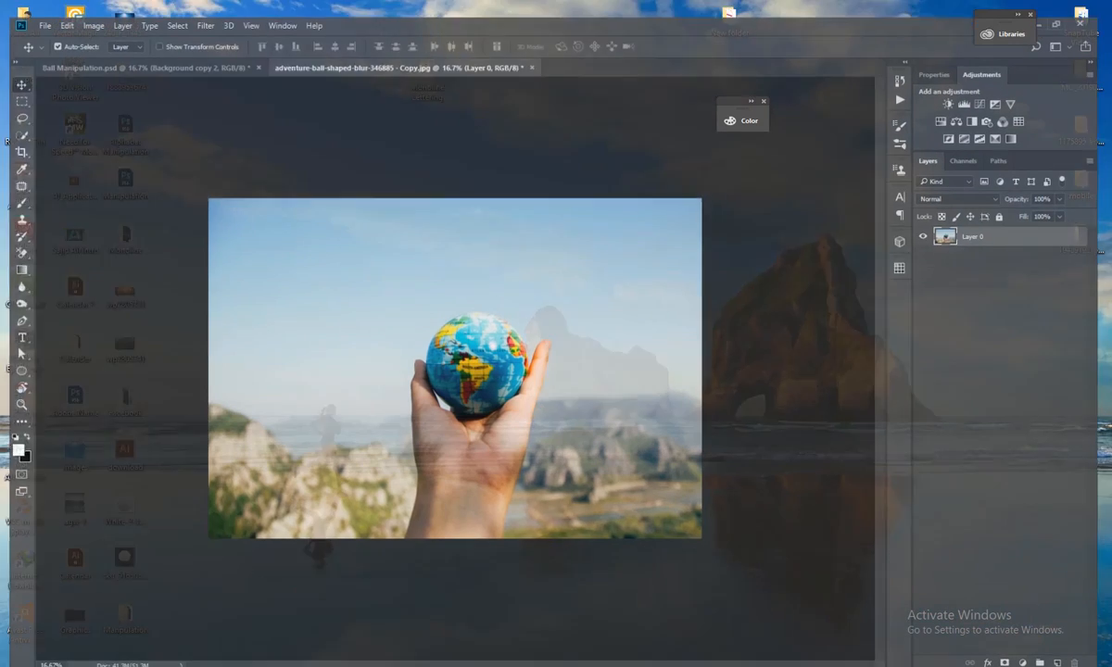
left_click_drag(618, 17, 602, 37)
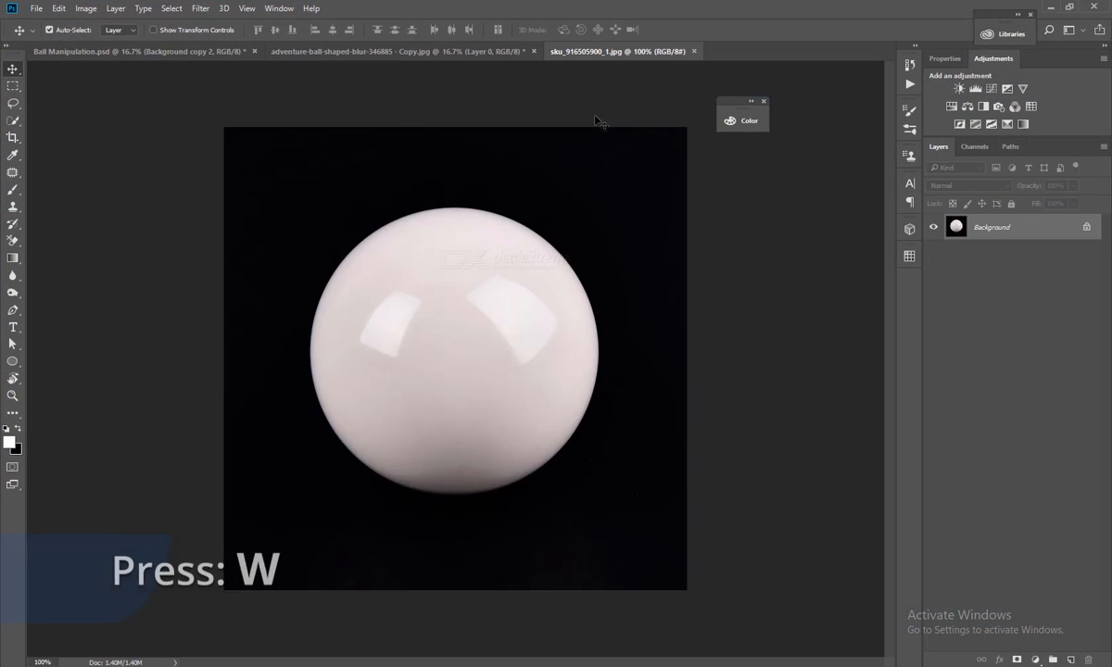
Select the black background around the white ball, including the stray specks beneath it, and invert the selection.
key("w")
left_click(587, 167)
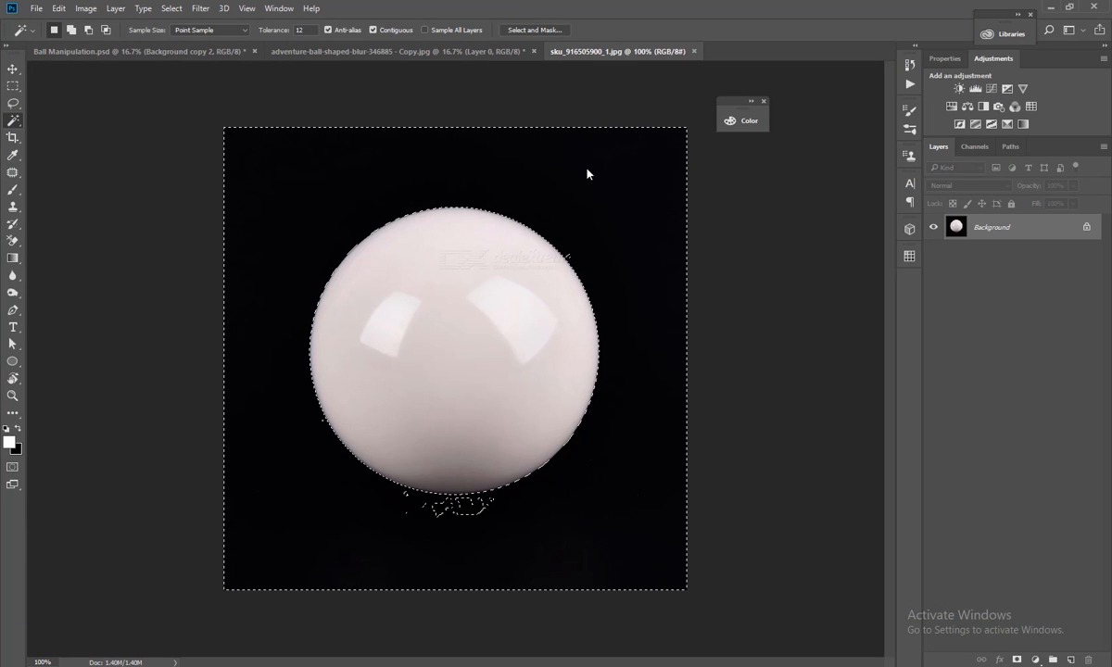
key("shift+w")
left_click_drag(425, 511, 489, 512)
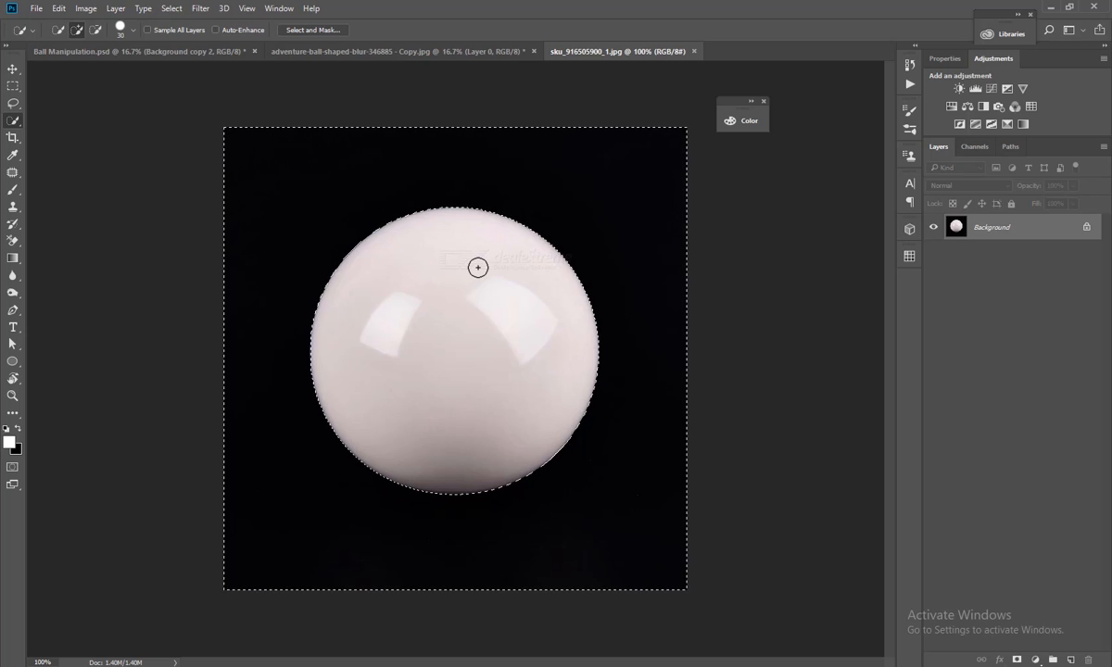
Refine the ball's selection edge in Select and Mask with Smart Radius at 2 px, previewed On Black at 100% opacity.
key("ctrl+alt+r")
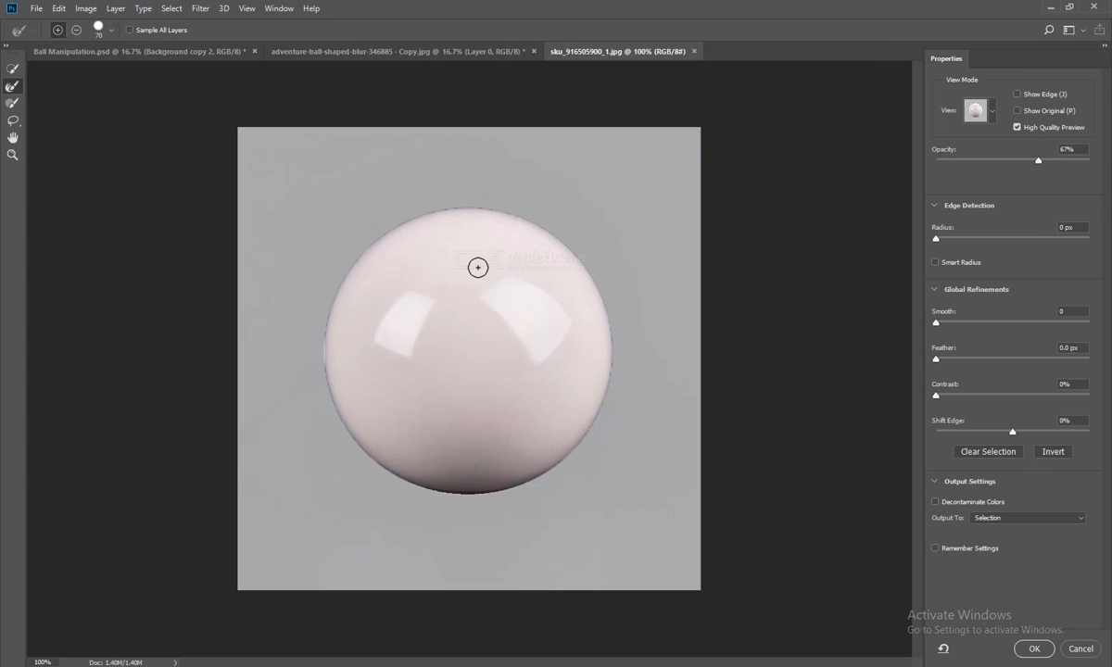
left_click(945, 239)
left_click(951, 264)
left_click_drag(1046, 163, 1092, 161)
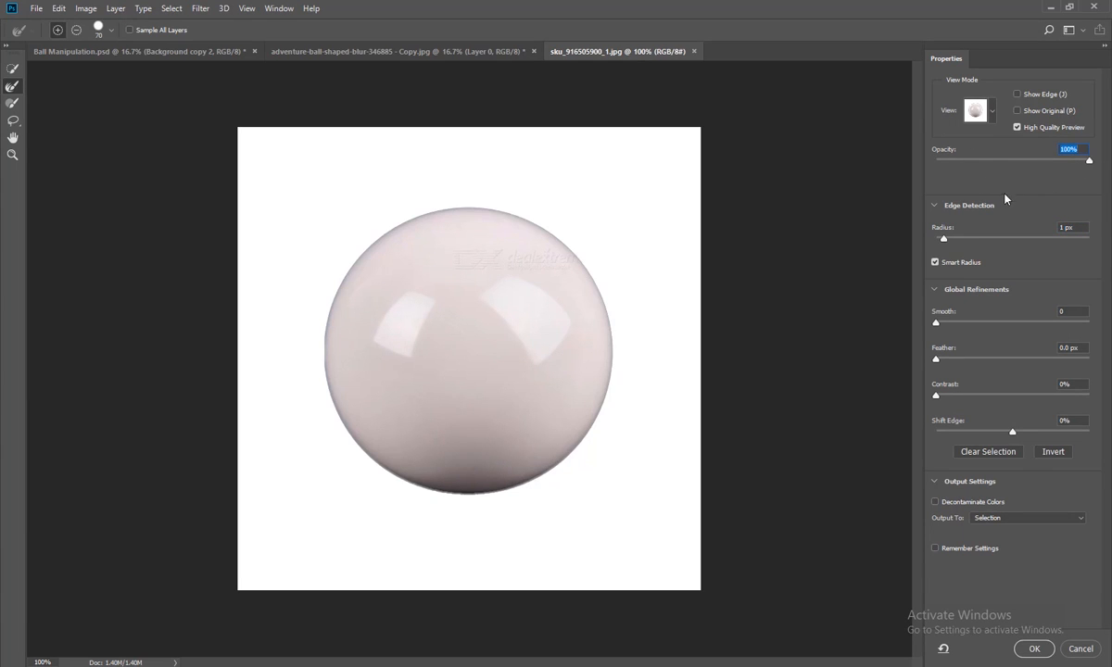
left_click(990, 113)
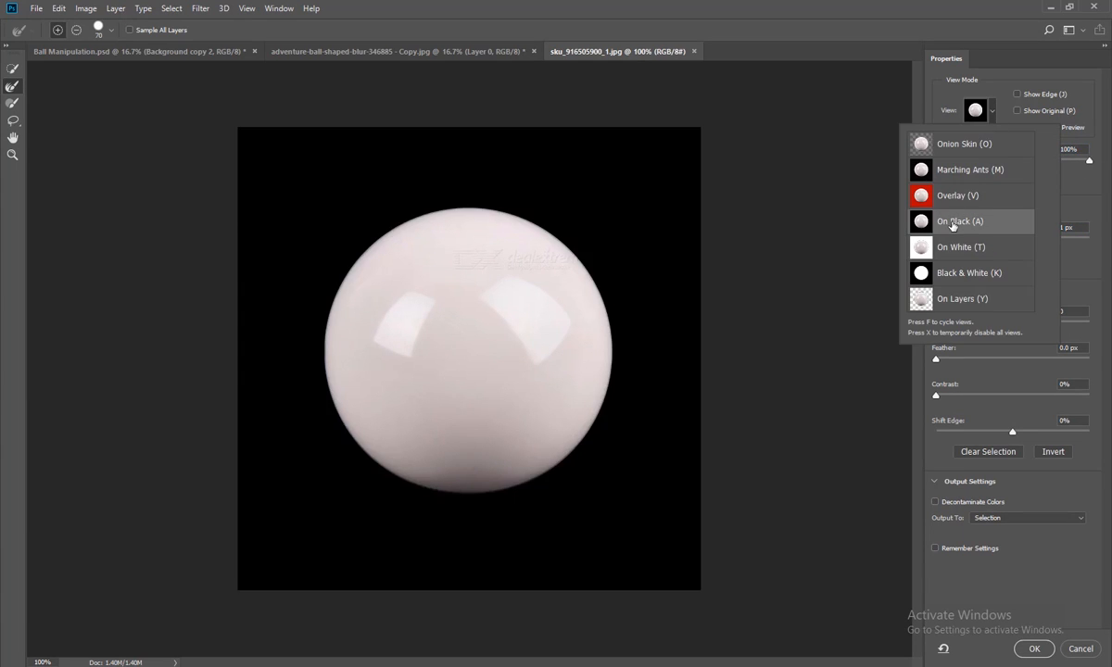
left_click(1072, 79)
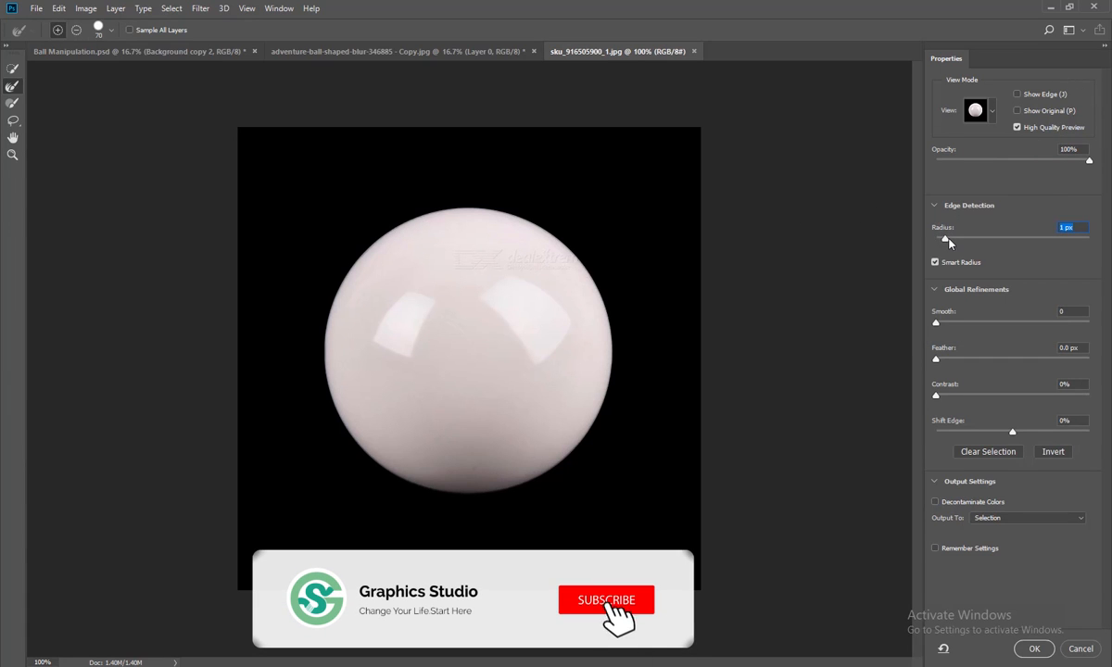
left_click_drag(945, 242, 949, 241)
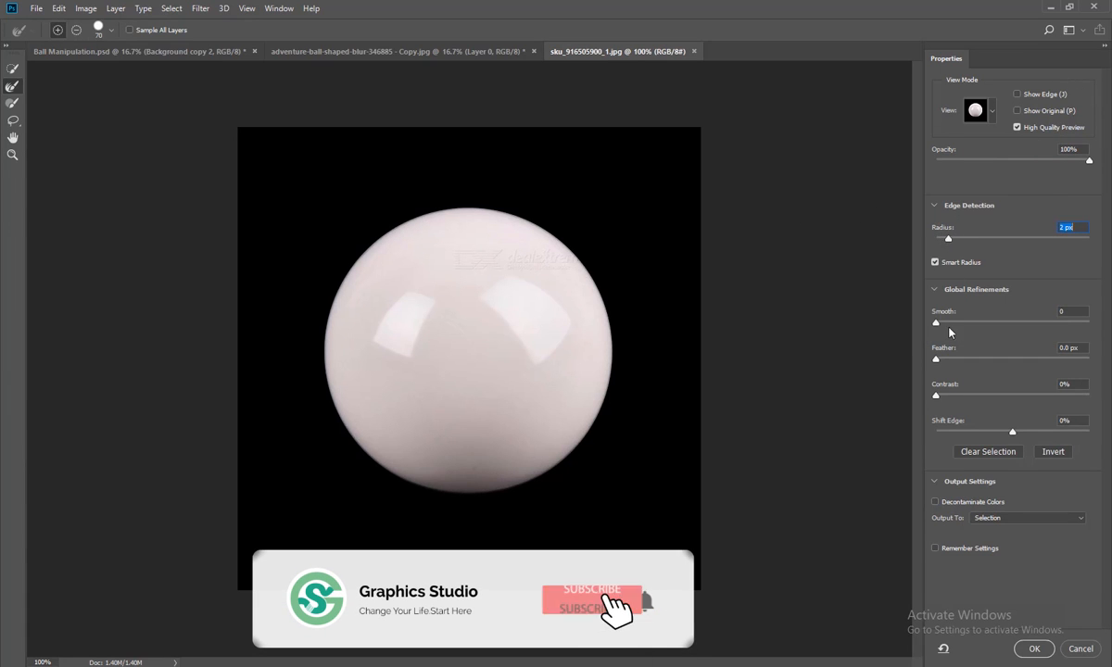
Output the refined ball selection to a new layer.
left_click(1045, 522)
left_click(1042, 546)
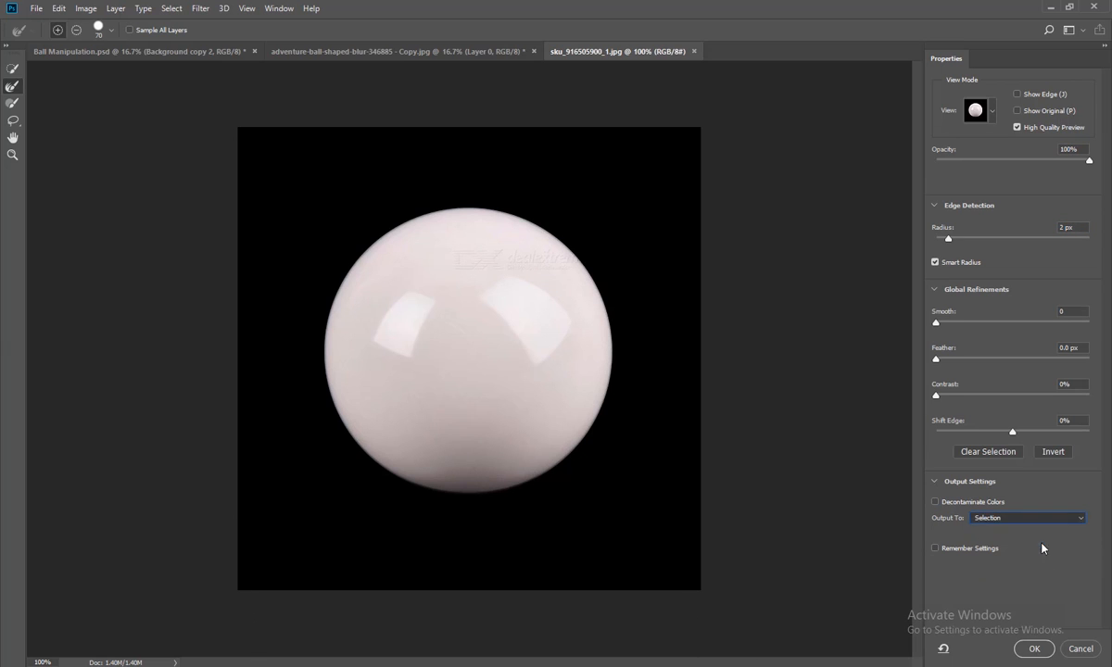
left_click(1034, 648)
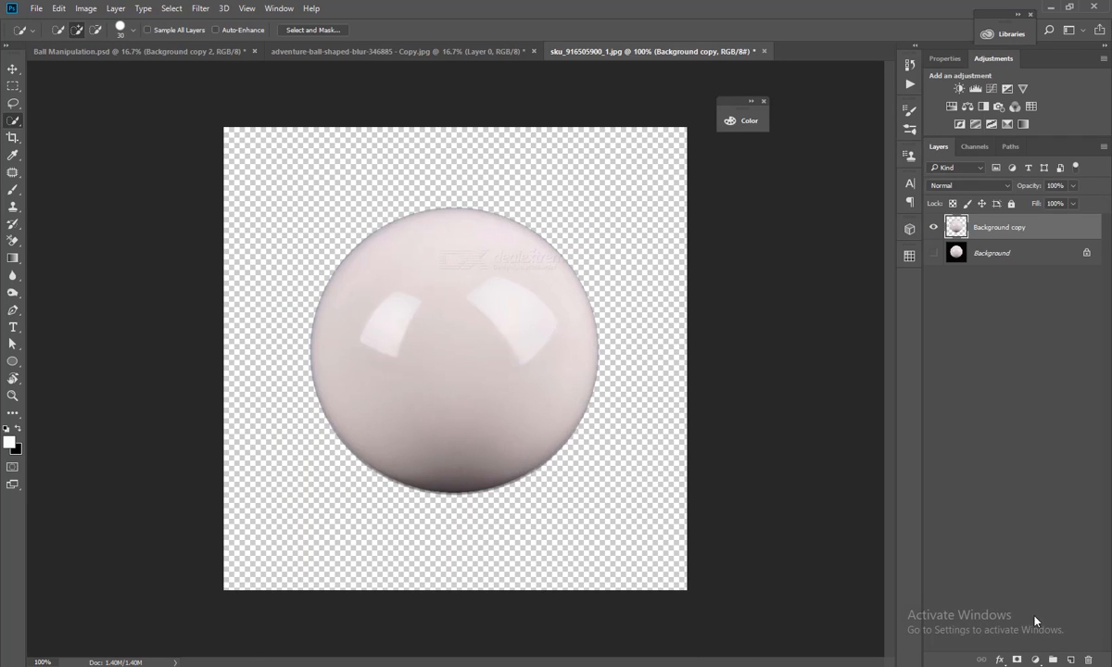
left_click(957, 229, "ctrl")
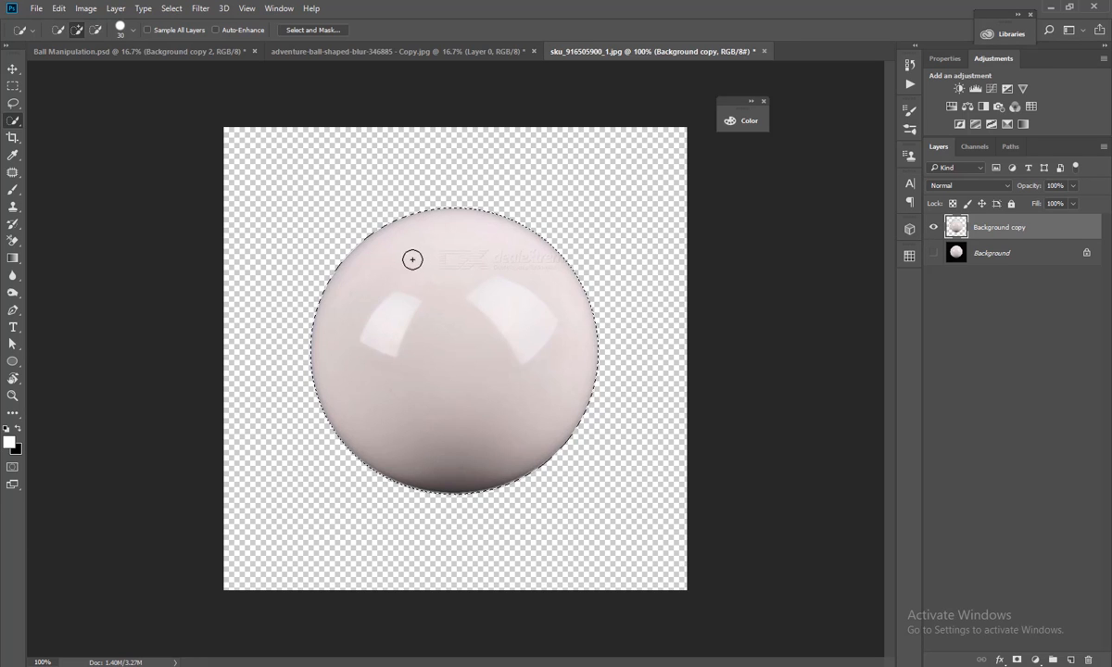
scroll(468, 245, "up", 3)
scroll(469, 245, "up", 5)
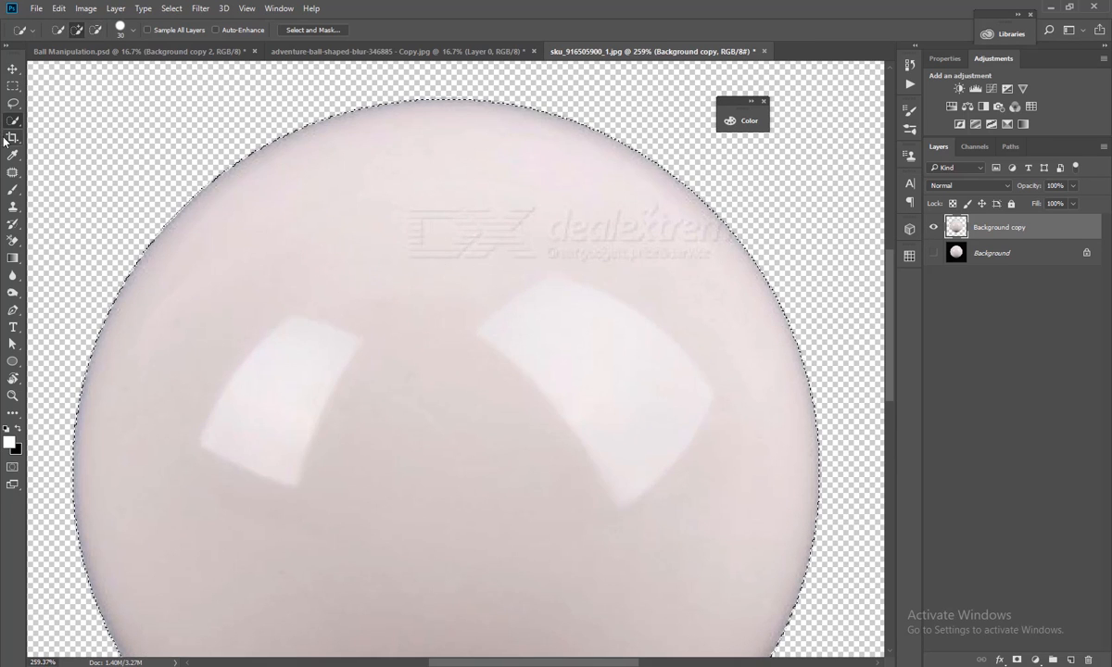
left_click(12, 207)
key("s")
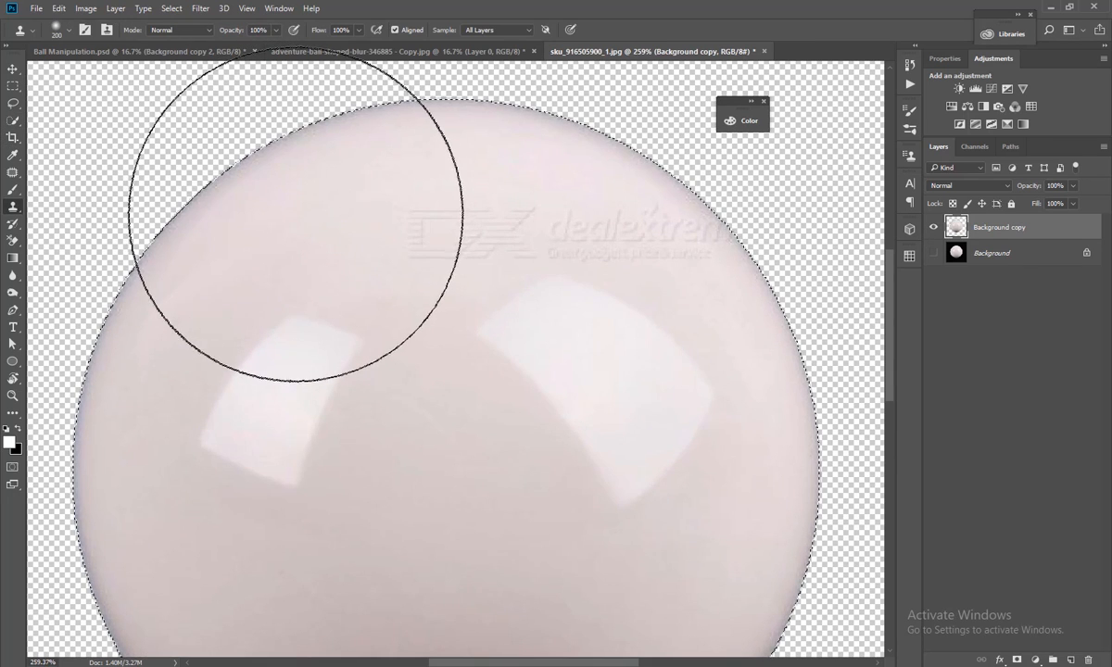
left_click(12, 173)
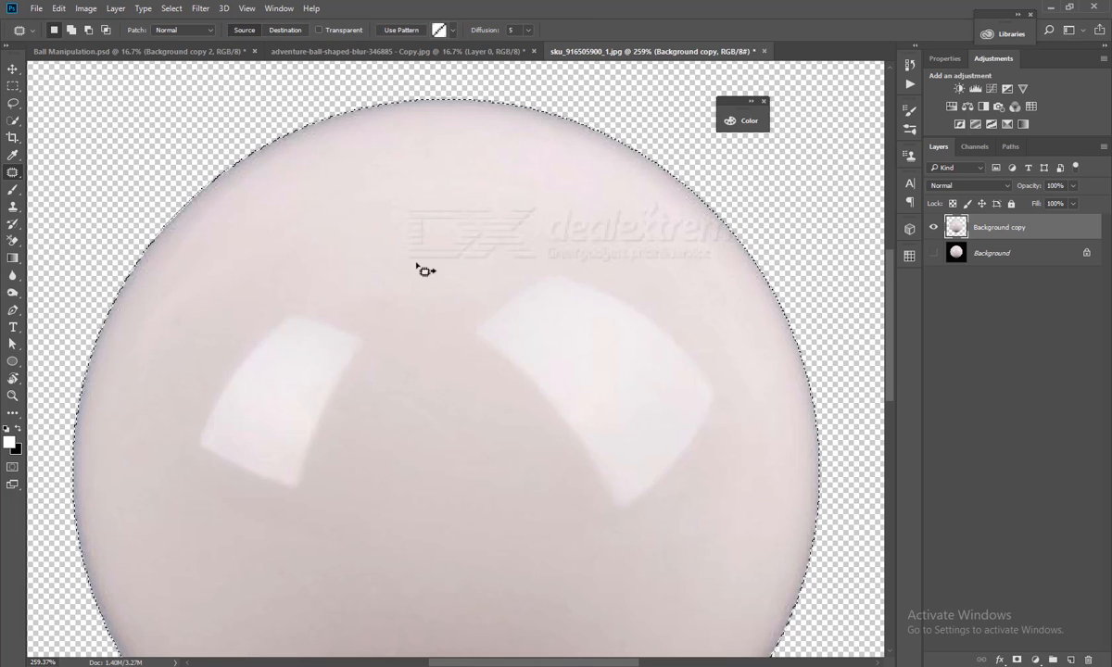
left_click_drag(402, 232, 402, 221)
key("ctrl+z")
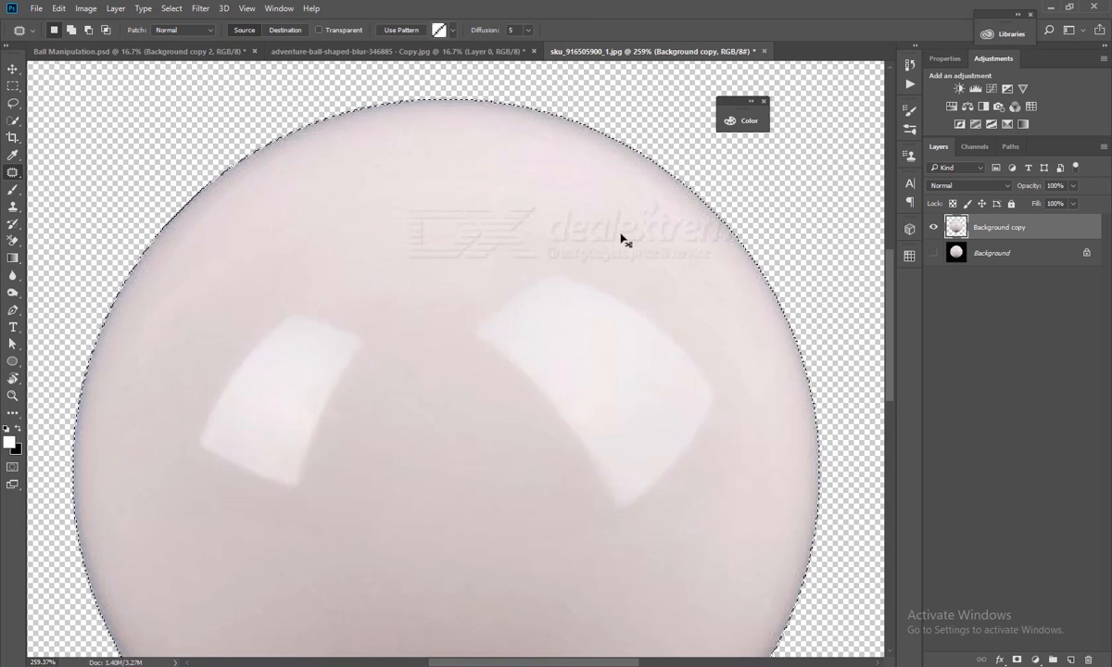
Remove the watermark logo and text from the ball's upper part with the Patch tool, sampling the clean surface beside them.
key("j")
left_click_drag(400, 217, 484, 204)
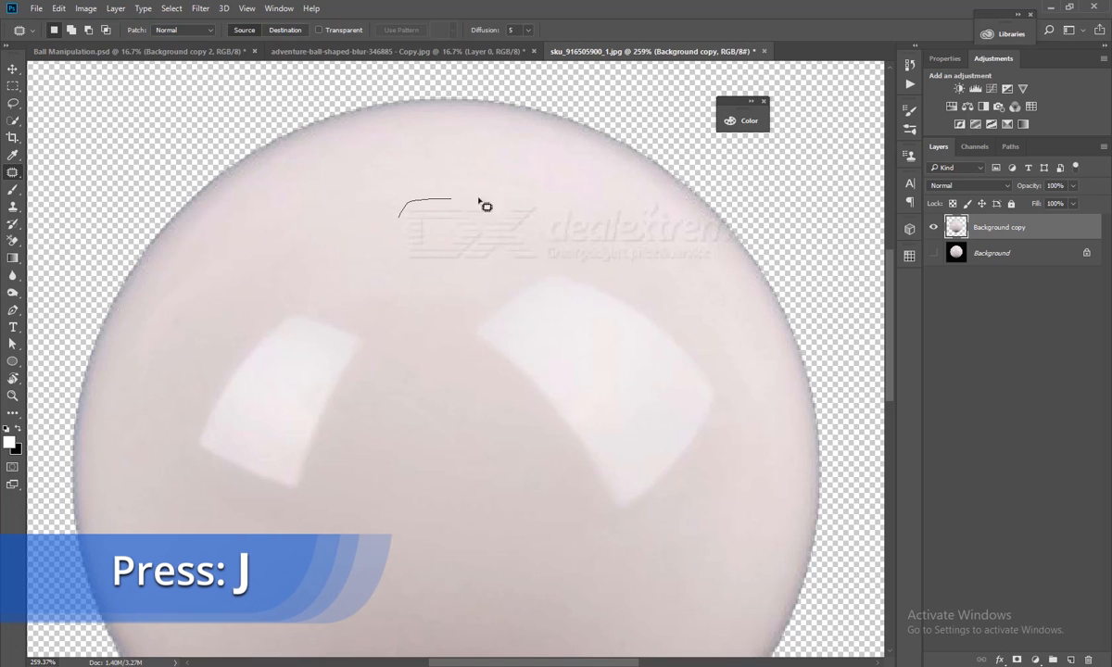
left_click_drag(549, 224, 539, 277)
left_click_drag(396, 269, 394, 265)
left_click_drag(424, 251, 252, 255)
left_click(318, 261)
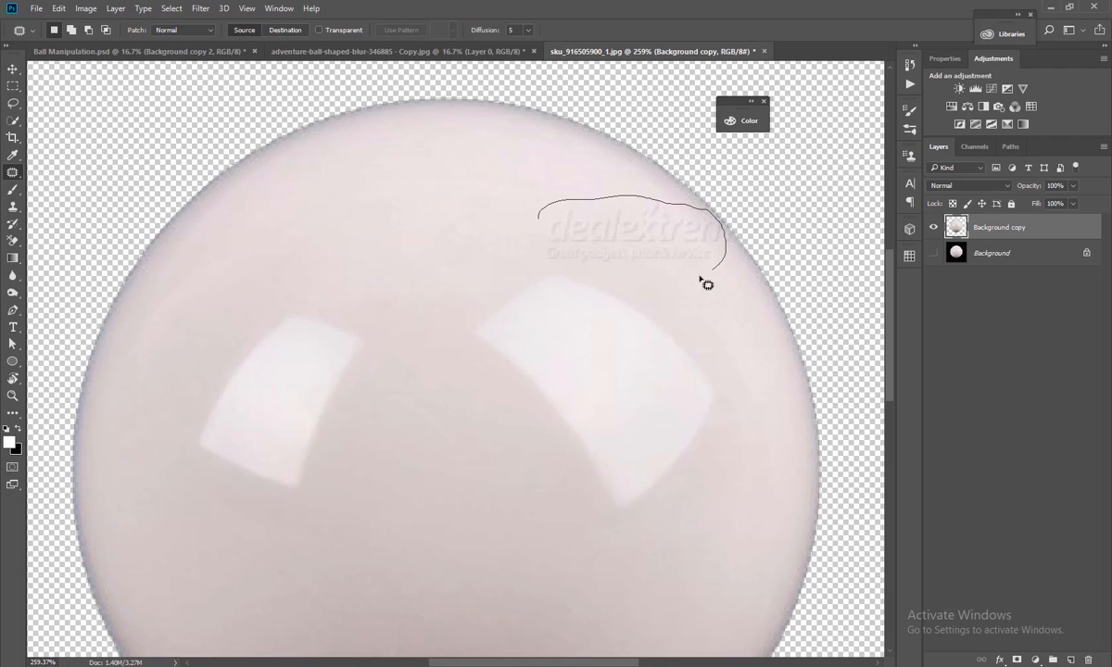
mouse_move(542, 270)
left_mouse_down()
mouse_move(384, 242)
mouse_move(350, 225)
left_mouse_up()
left_click(395, 239)
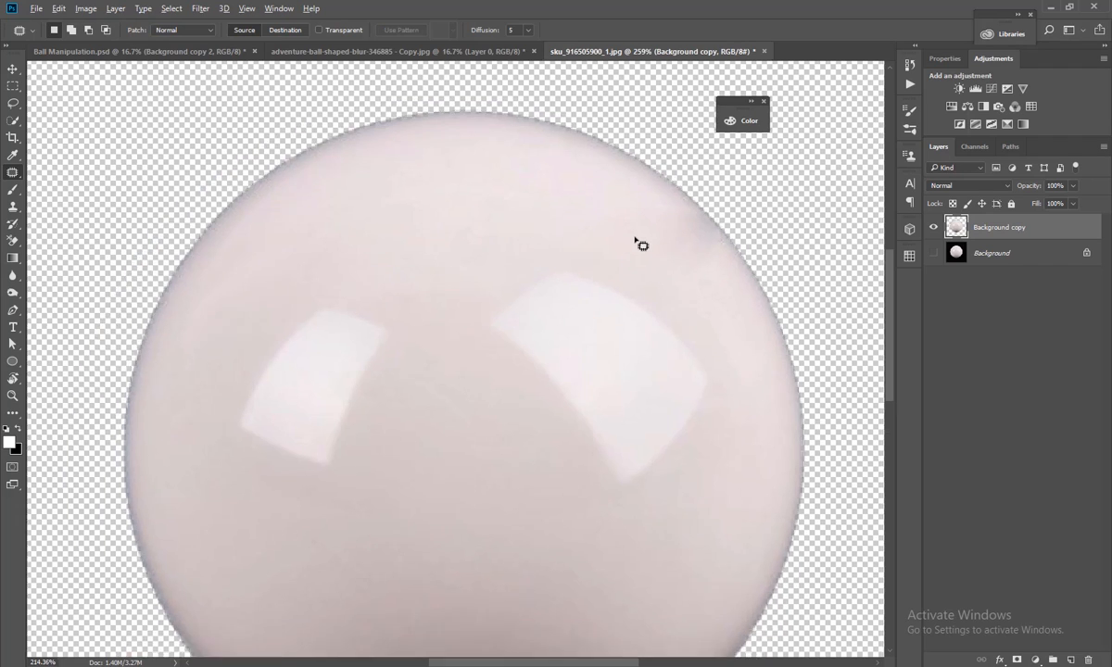
scroll(640, 244, "down", 5)
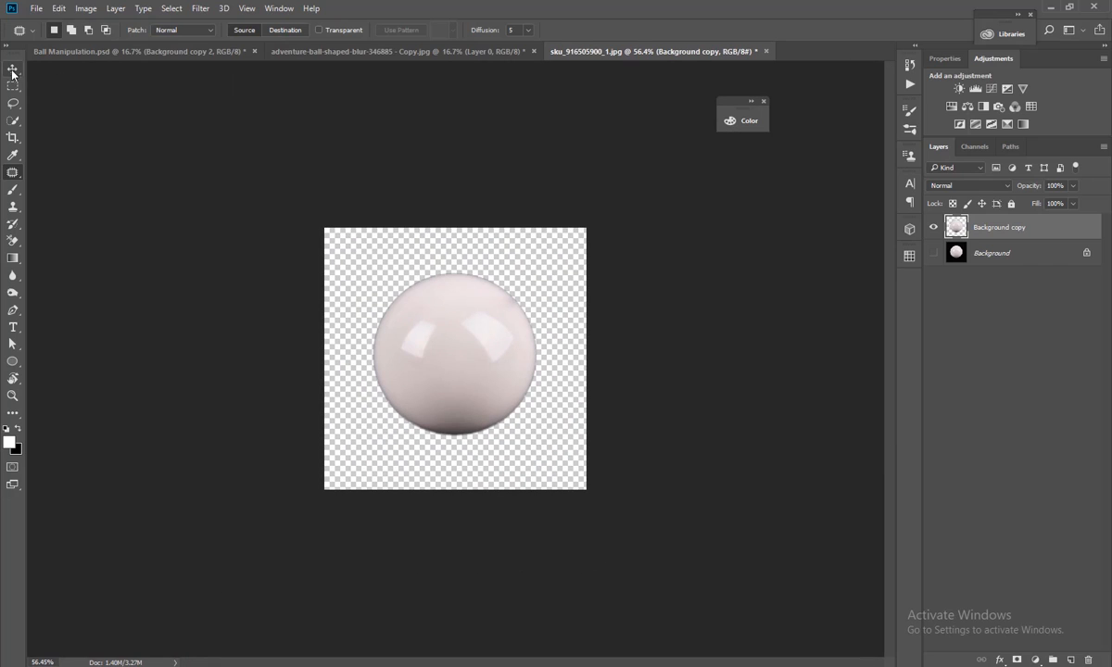
Copy the cut-out ball into the hand-and-globe document over the globe and convert its layer to a Smart Object.
left_click(12, 69)
scroll(449, 269, "up", 2)
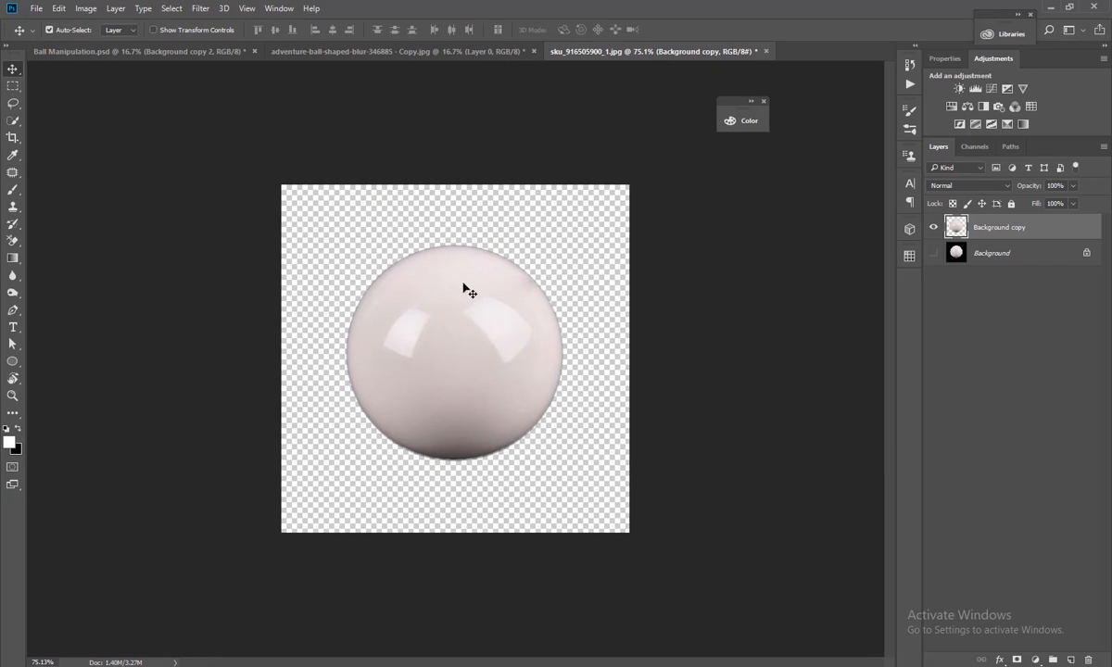
left_click_drag(460, 318, 492, 345)
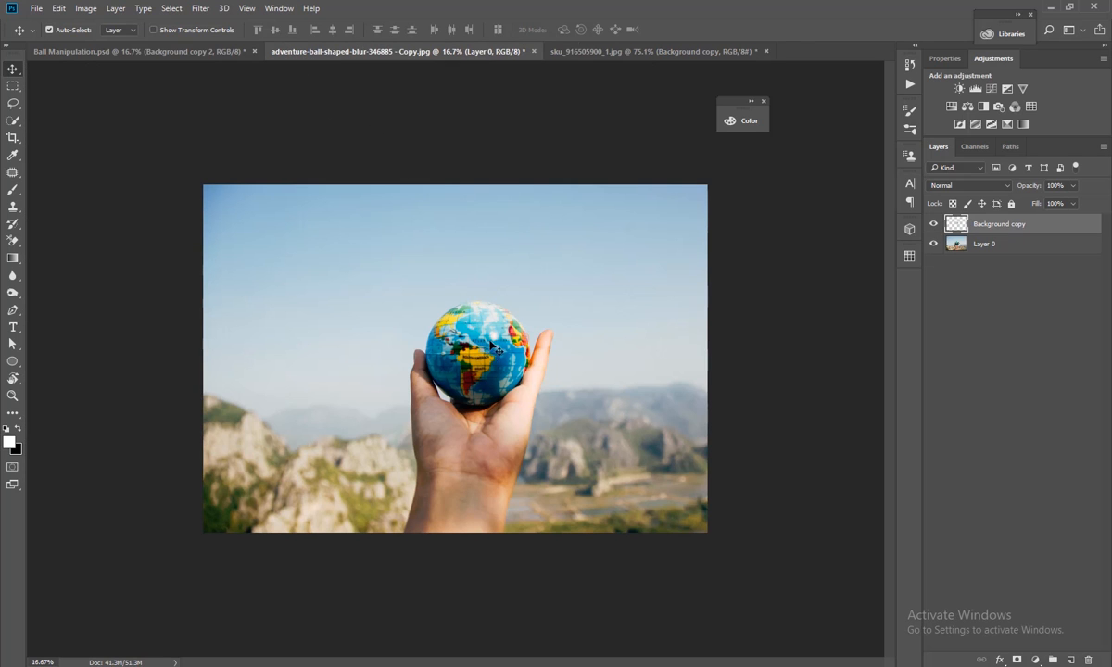
right_click(989, 227)
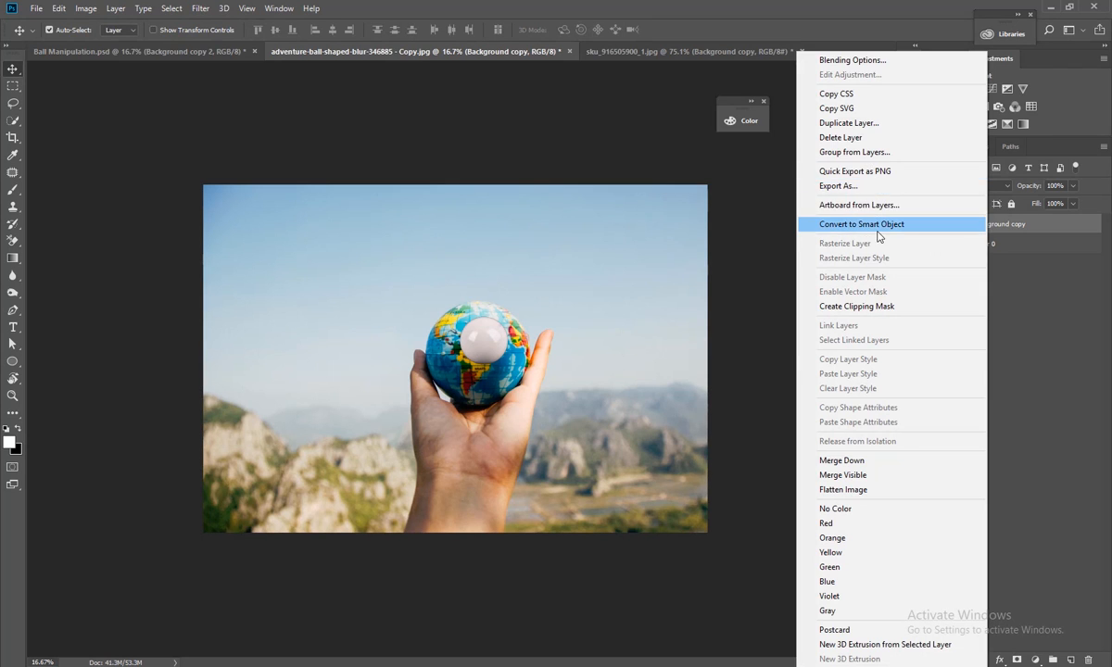
left_click(860, 225)
Scale the ball layer up to about 227% with Free Transform and position it over the globe.
scroll(454, 356, "up", 1)
key("ctrl+t")
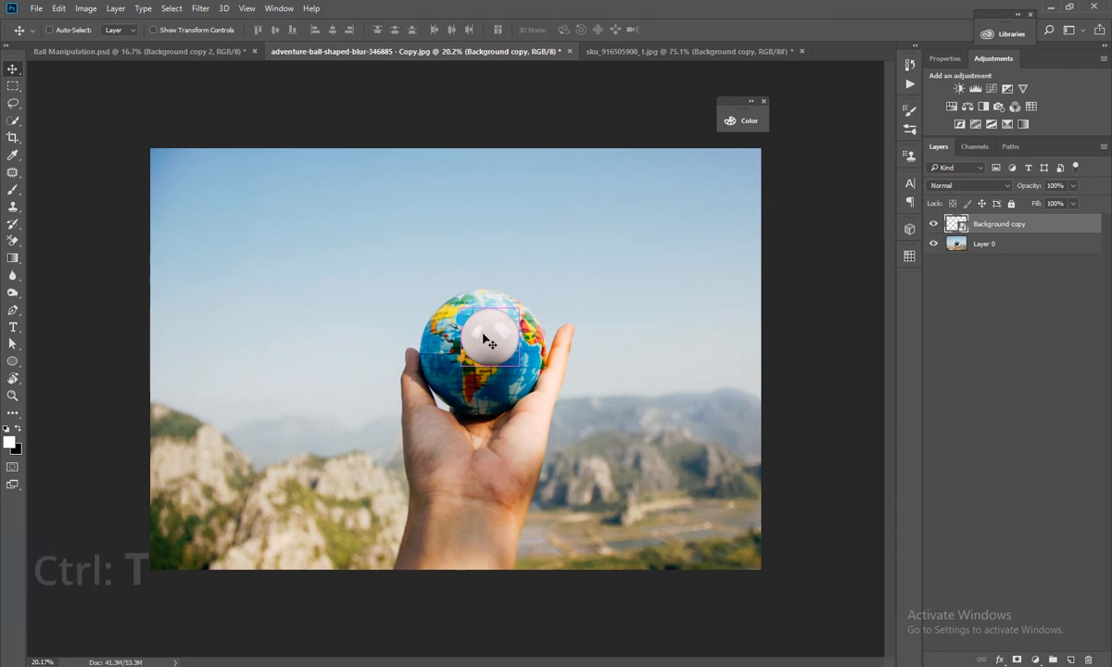
left_click_drag(519, 308, 558, 288)
left_click_drag(539, 297, 537, 304)
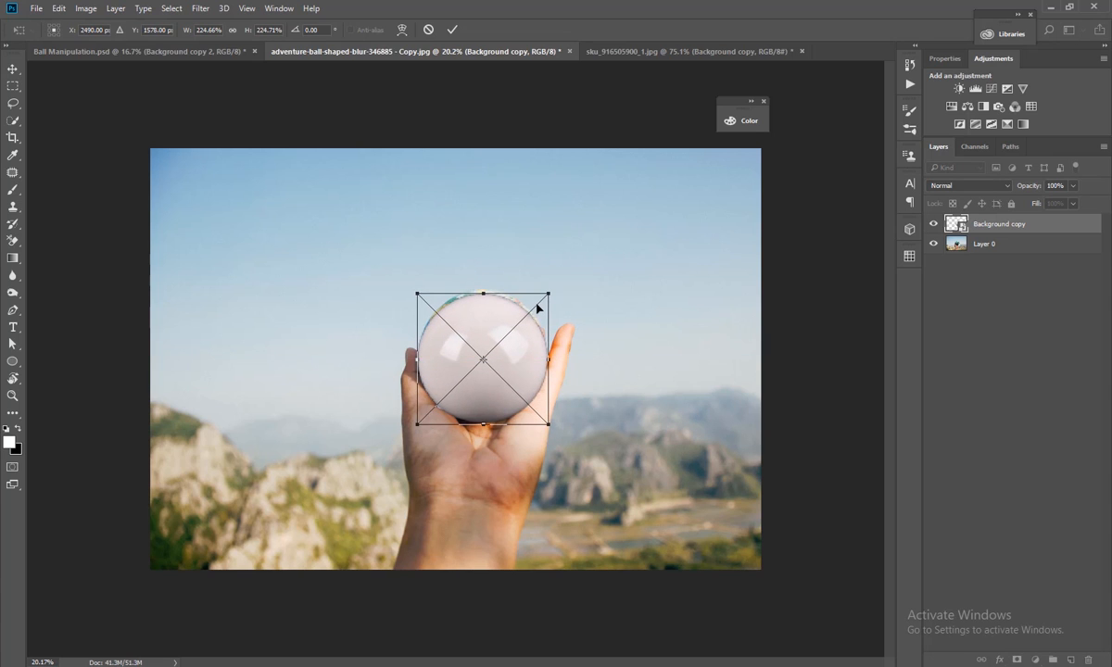
key("Up")
key("shift+Up")
key("shift+Up")
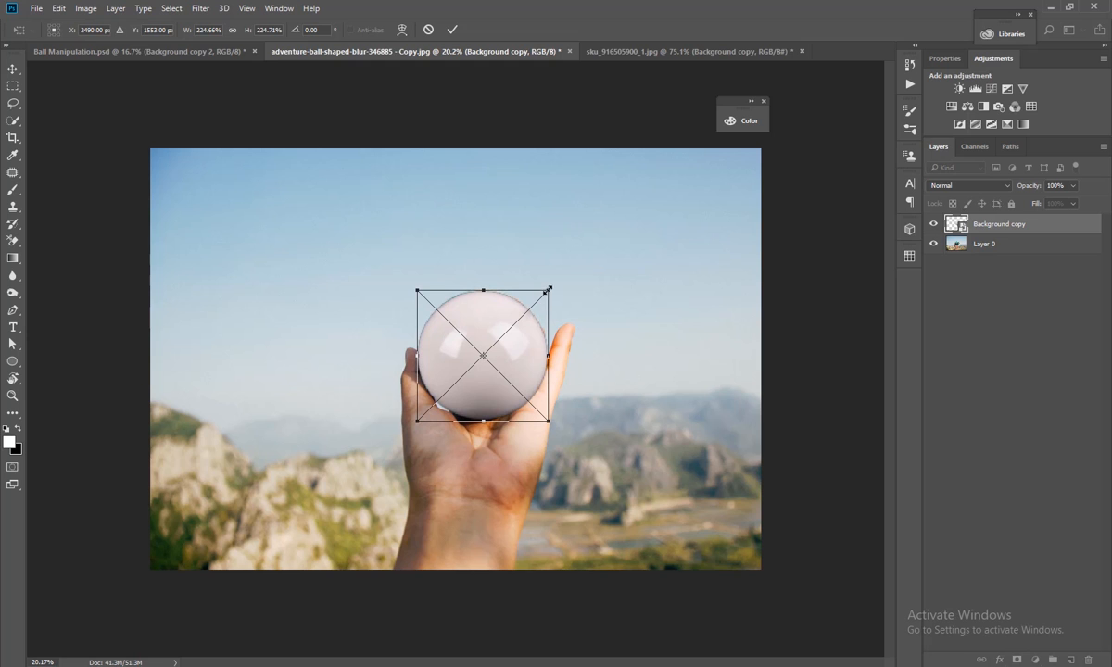
left_click_drag(548, 290, 550, 290)
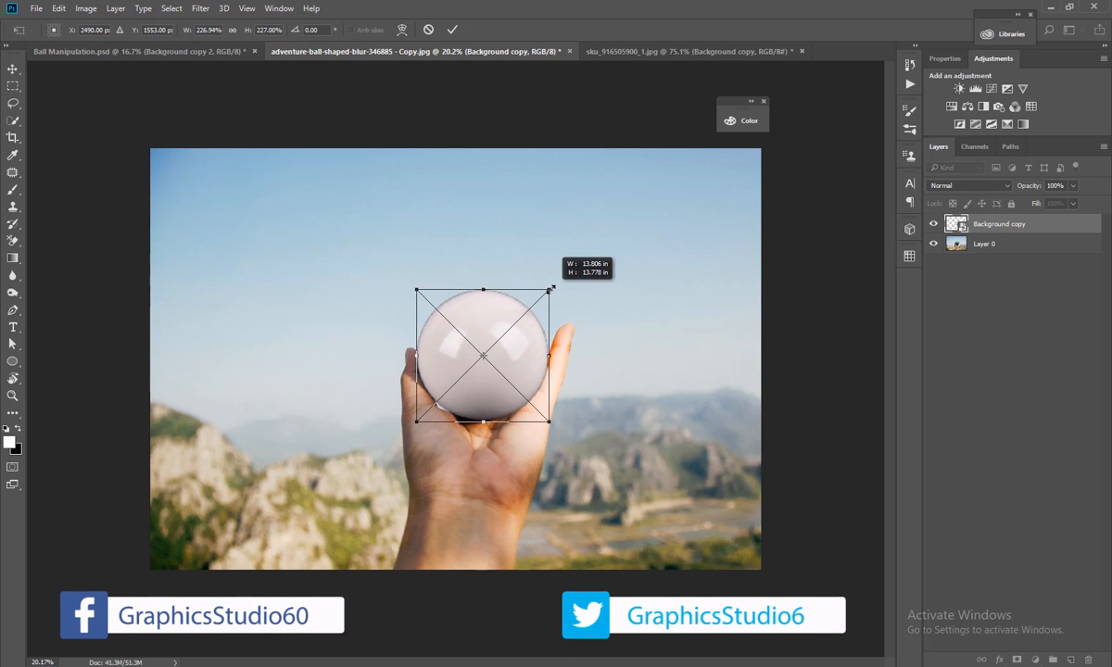
key("Return")
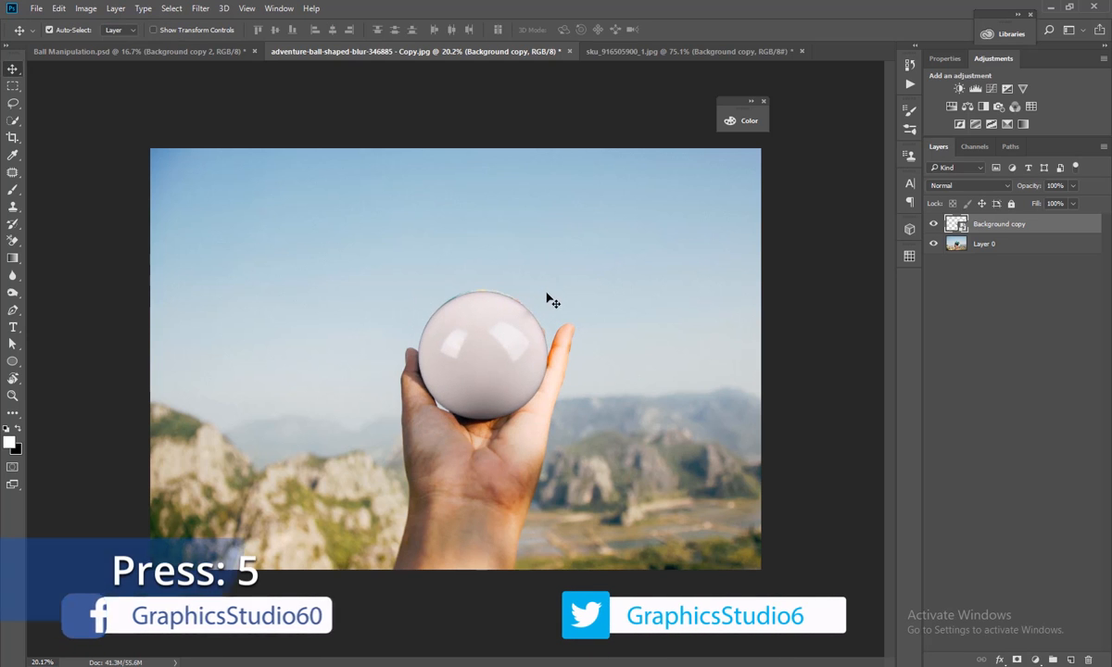
Set the ball layer to 50% opacity, scale it to about 218.5% and nudge it into alignment with the globe.
key("5")
scroll(509, 304, "up", 3)
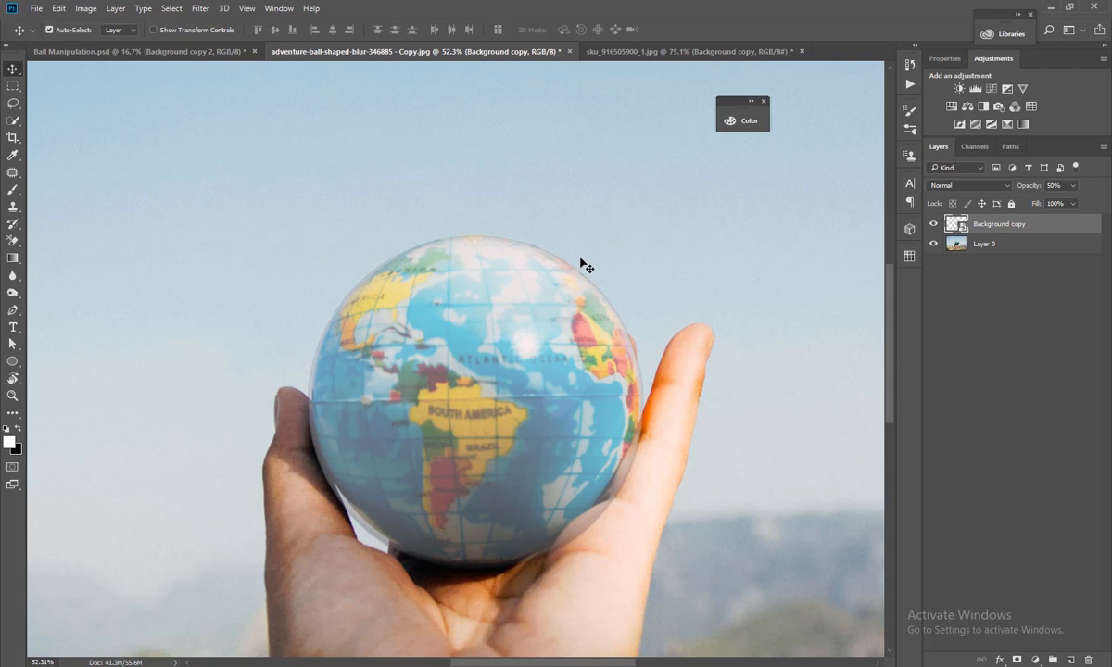
key("ctrl+t")
left_click_drag(649, 236, 643, 234)
key("Up")
key("Up")
key("Up")
key("Up")
key("Up")
key("Up")
key("Up")
key("Up")
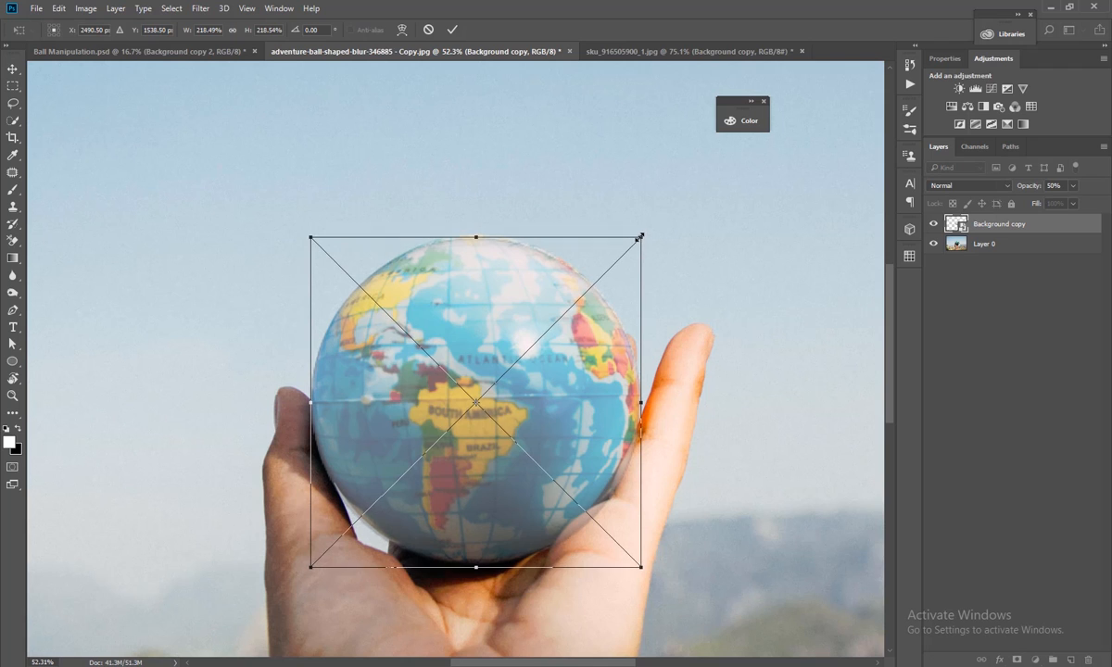
key("Right")
key("Right")
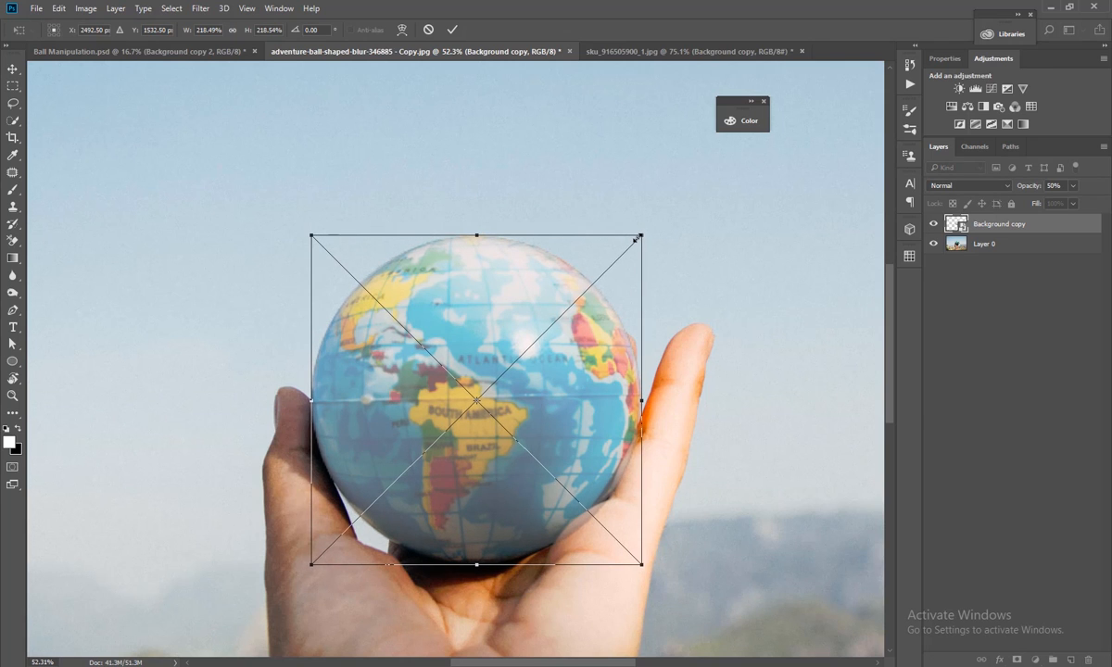
key("Return")
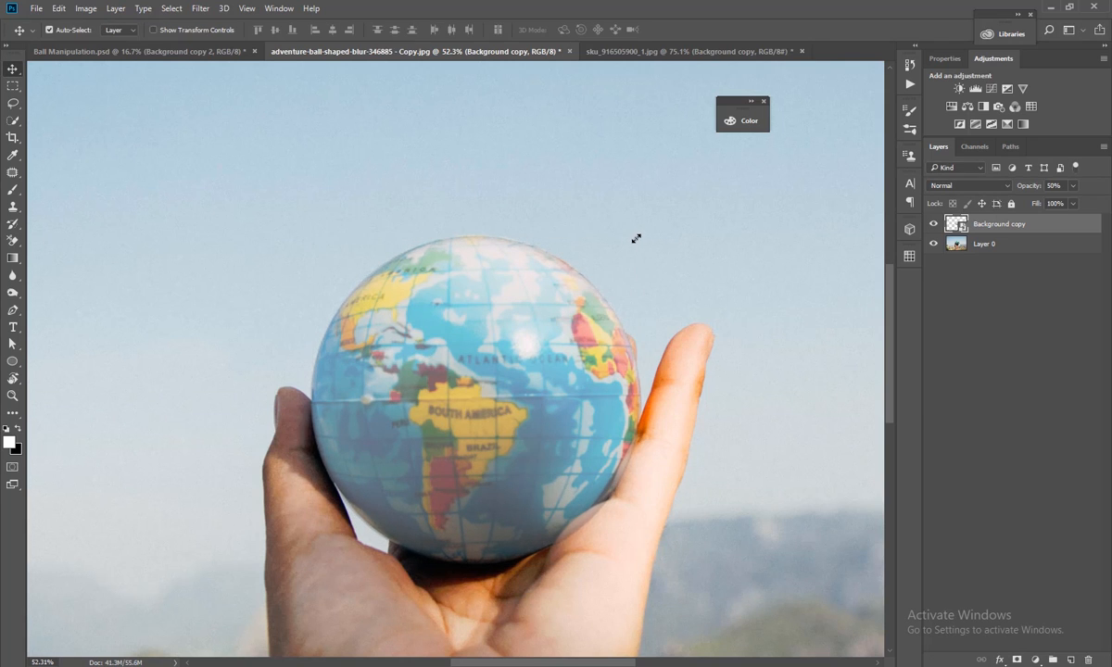
Raise the ball layer's opacity to 88%.
left_click(1074, 187)
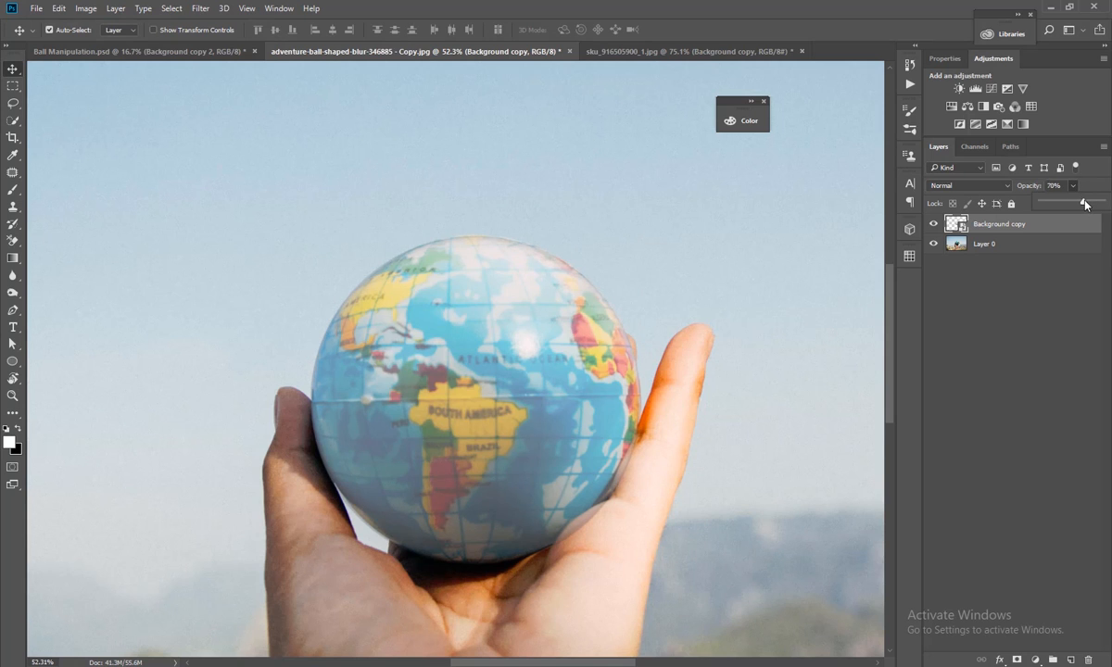
mouse_move(1086, 204)
left_mouse_down()
mouse_move(1103, 202)
mouse_move(1093, 205)
left_mouse_up()
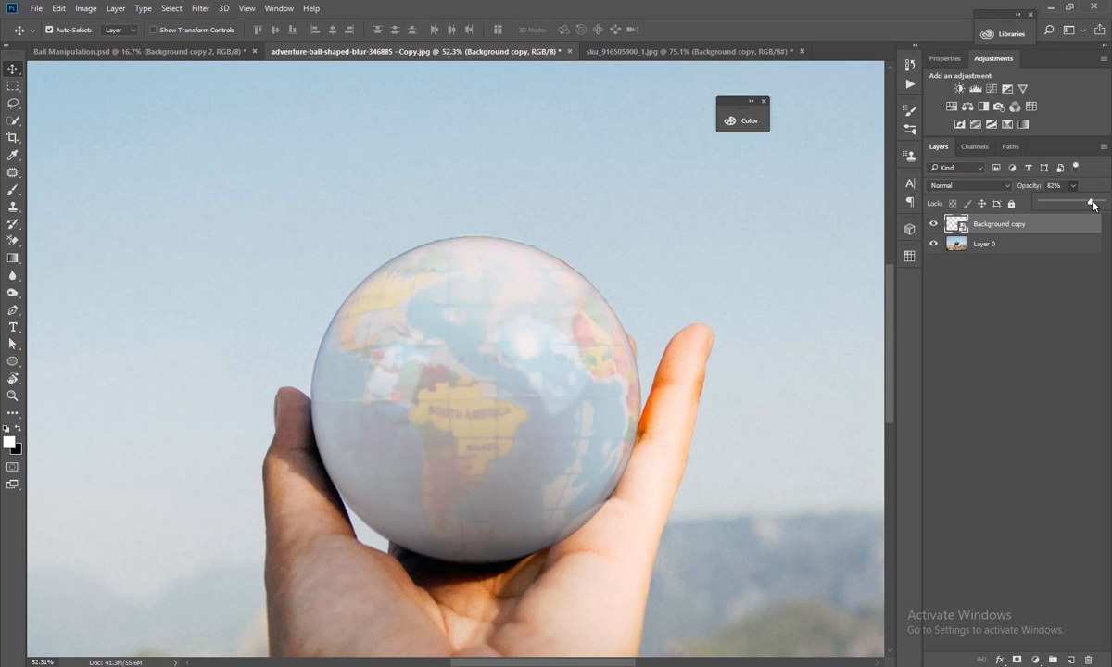
left_click(1001, 225)
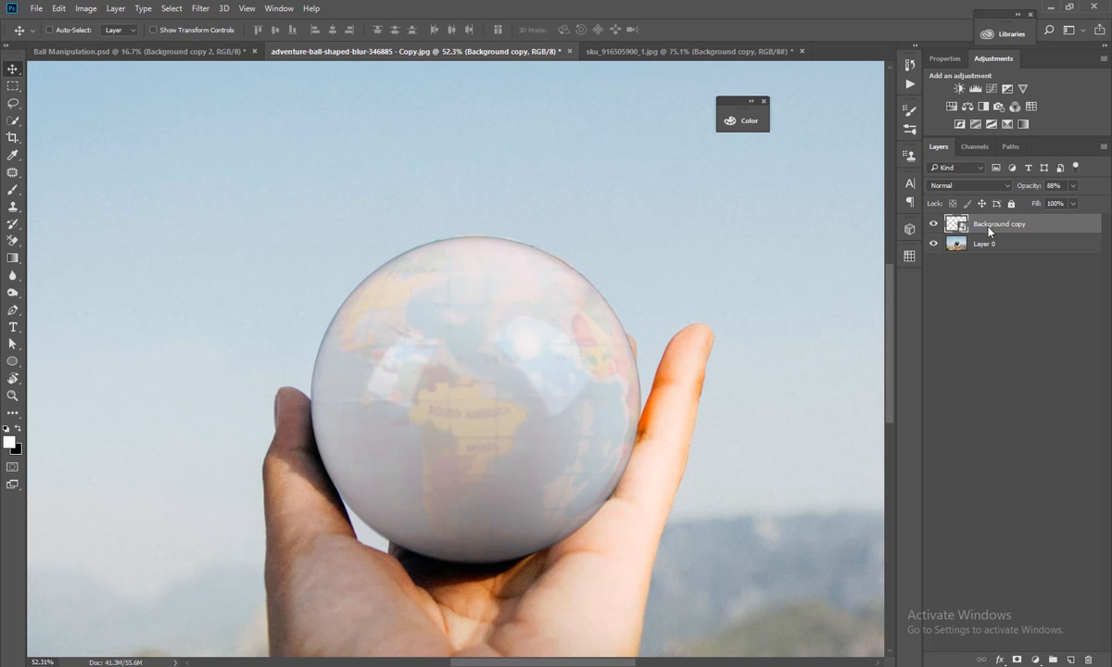
Open the ball layer in Liquify at 200% zoom with all layers shown in front as the backdrop.
key("ctrl+shift+x")
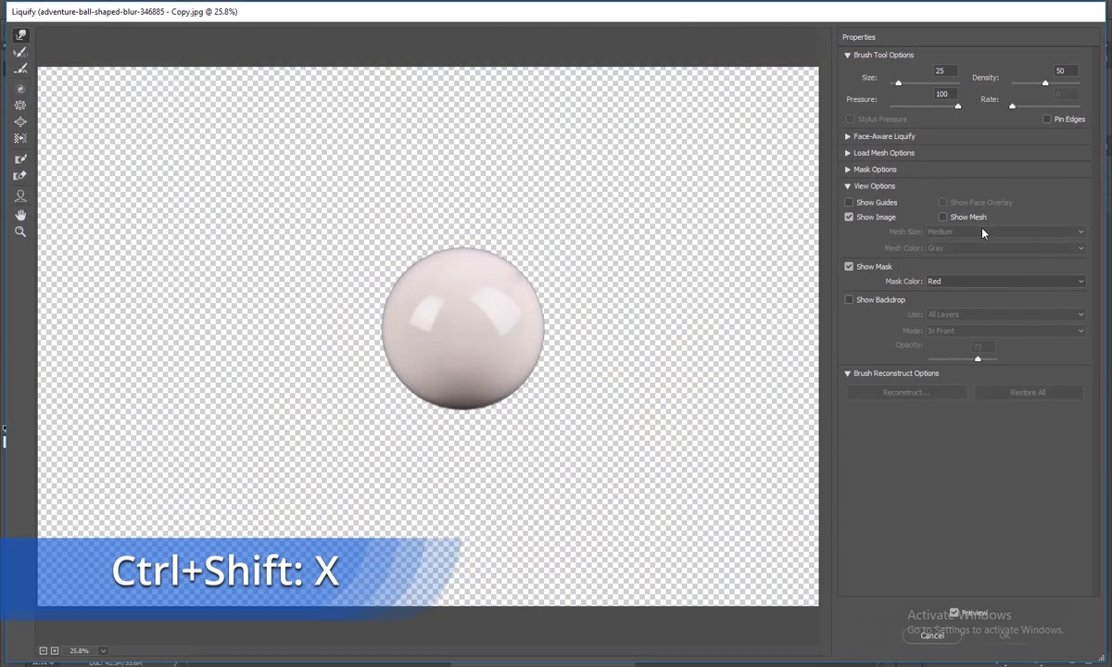
left_click(874, 301)
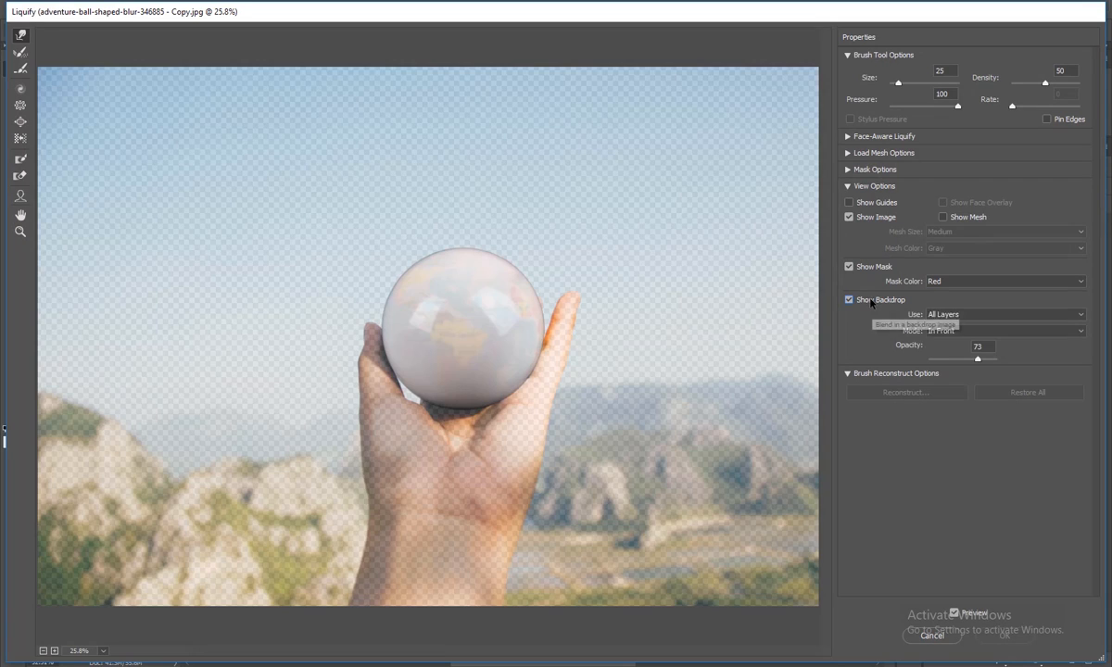
key("ctrl+plus")
left_click(566, 369)
left_click(611, 365)
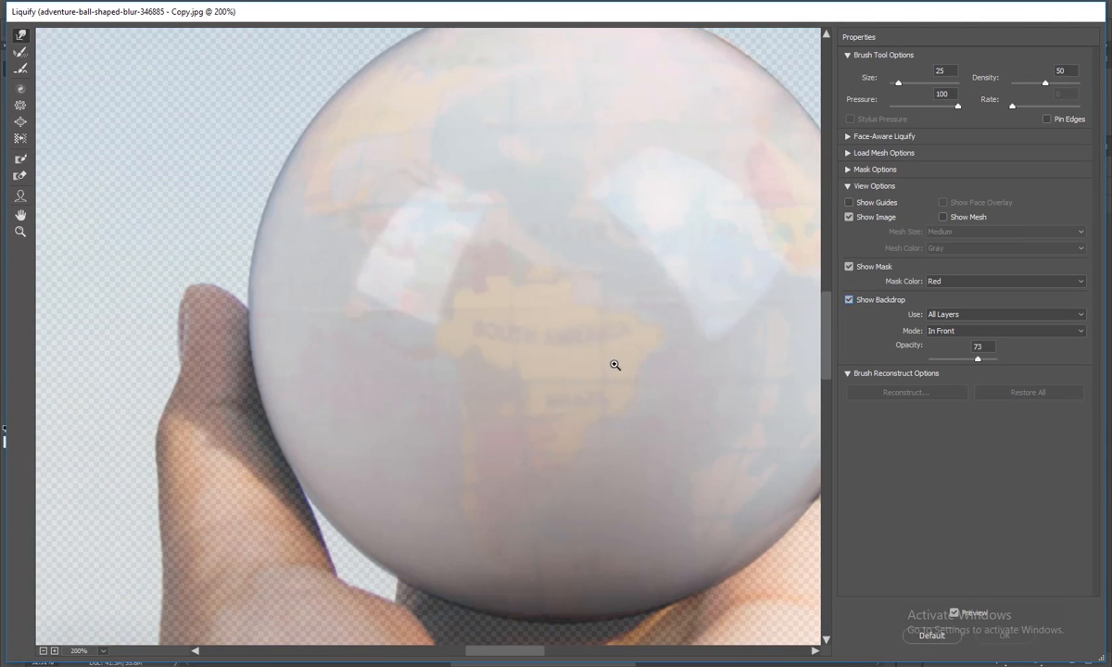
left_click(615, 365)
key("space")
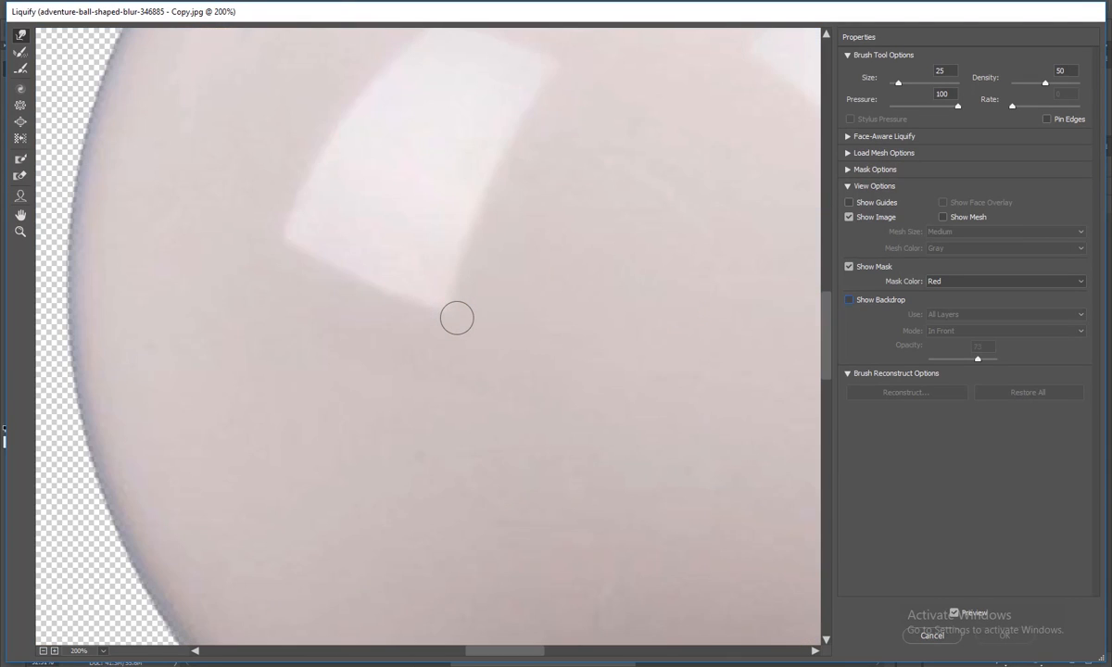
key("space")
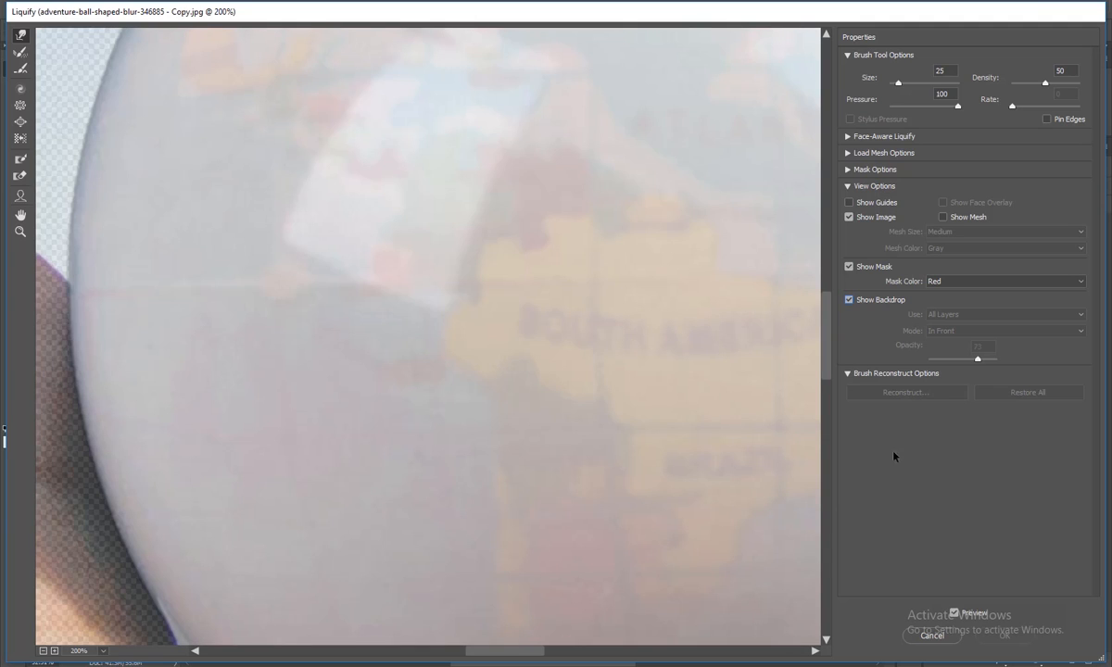
key("space")
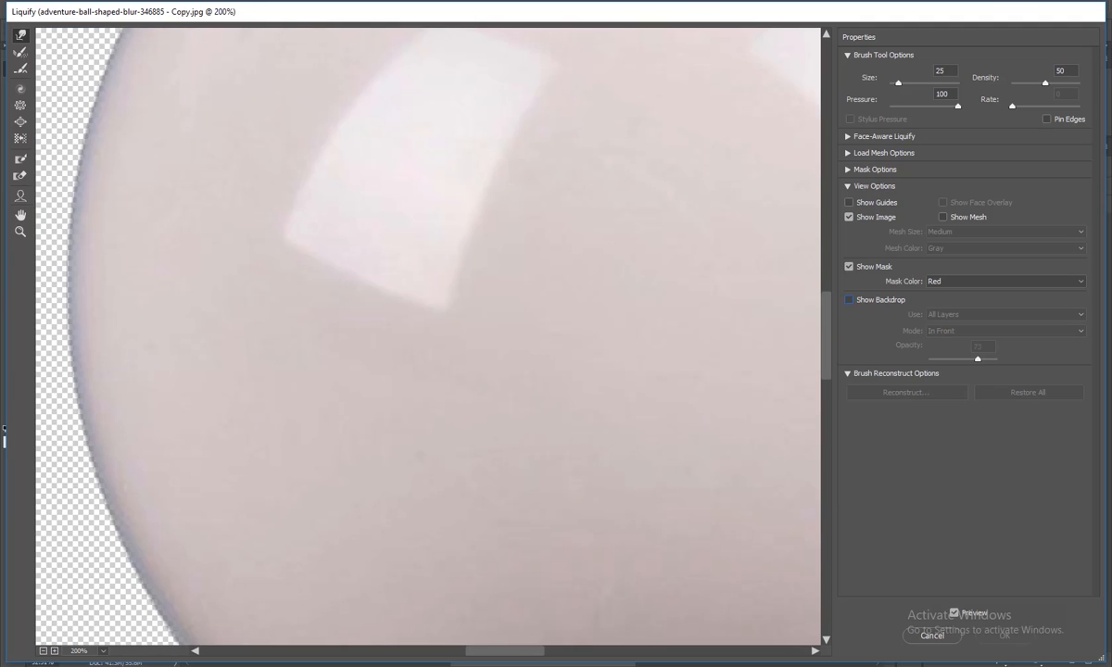
key("space")
Warp the ball's right edge inward where it meets the finger, using a Forward Warp brush of size 50.
left_click_drag(506, 655, 567, 655)
scroll(723, 487, "down", 2)
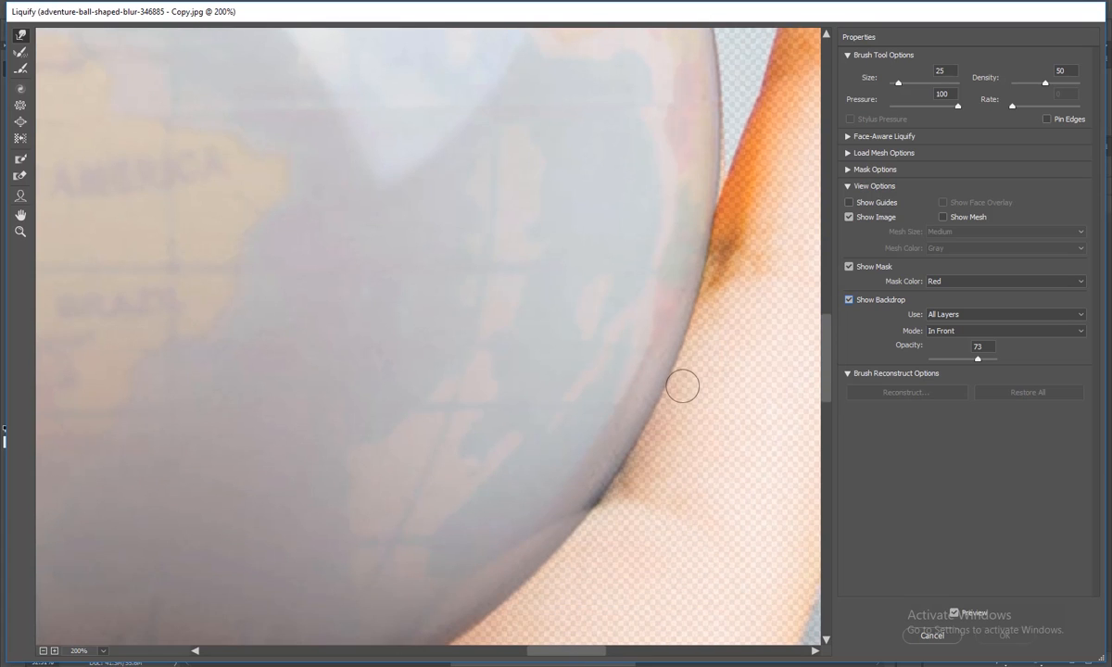
key("bracketright")
key("bracketright")
mouse_move(690, 377)
left_mouse_down()
mouse_move(696, 347)
mouse_move(681, 338)
mouse_move(703, 315)
mouse_move(685, 312)
mouse_move(708, 300)
mouse_move(712, 280)
mouse_move(694, 272)
mouse_move(706, 243)
mouse_move(693, 376)
mouse_move(652, 403)
mouse_move(614, 479)
left_mouse_up()
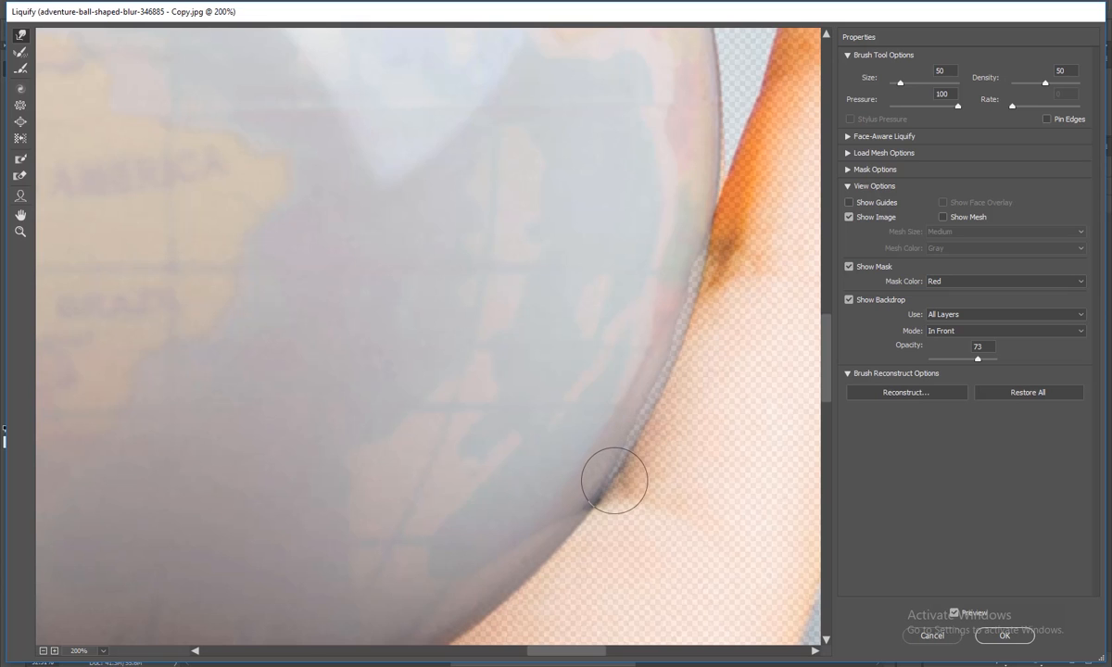
Set the Liquify backdrop opacity to 69 and start pushing in the ball's lower-right edge beside the palm.
mouse_move(977, 359)
left_mouse_down()
mouse_move(962, 360)
mouse_move(990, 365)
left_mouse_up()
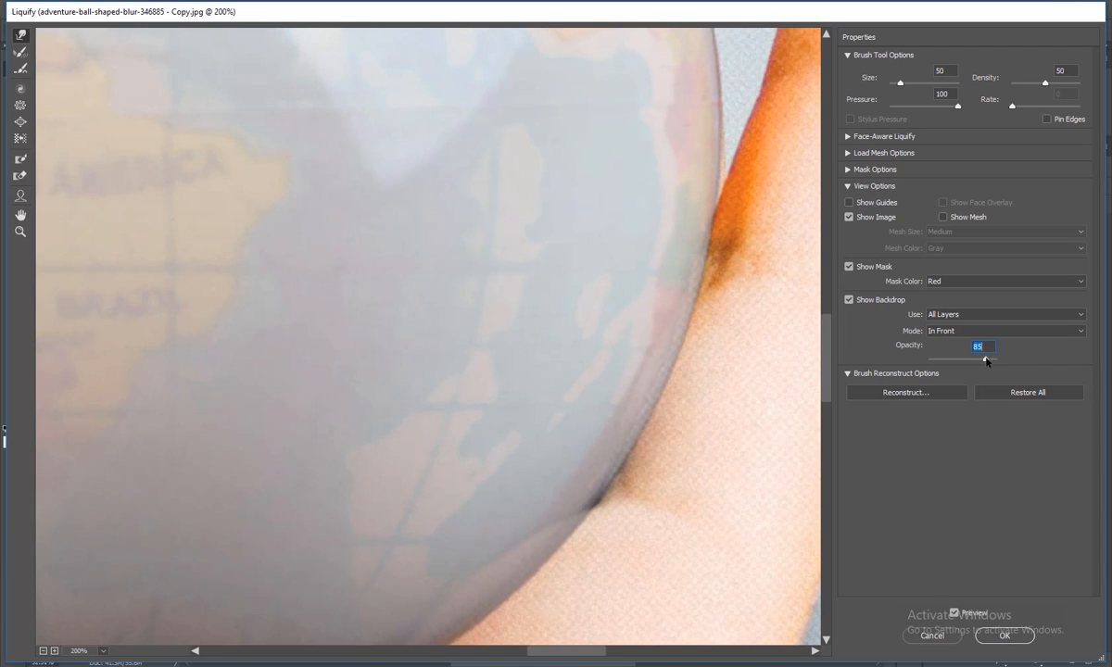
left_click_drag(630, 478, 687, 358)
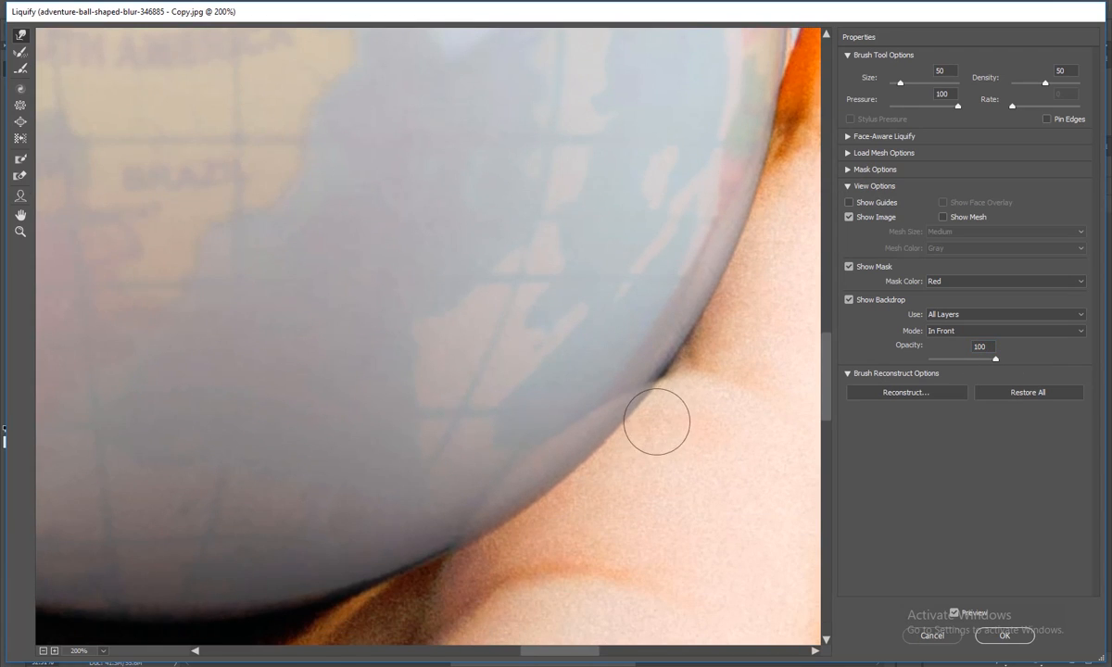
left_click(654, 426)
mouse_move(637, 420)
left_mouse_down()
mouse_move(618, 447)
mouse_move(593, 435)
mouse_move(623, 435)
mouse_move(660, 407)
mouse_move(607, 399)
left_mouse_up()
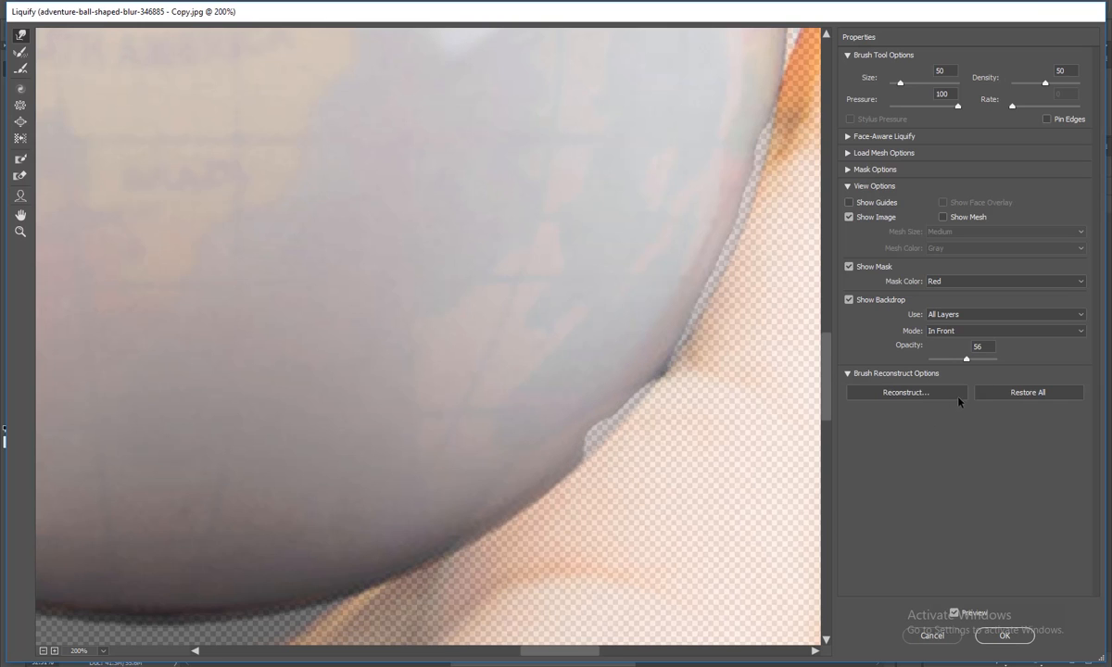
left_click_drag(913, 343, 927, 343)
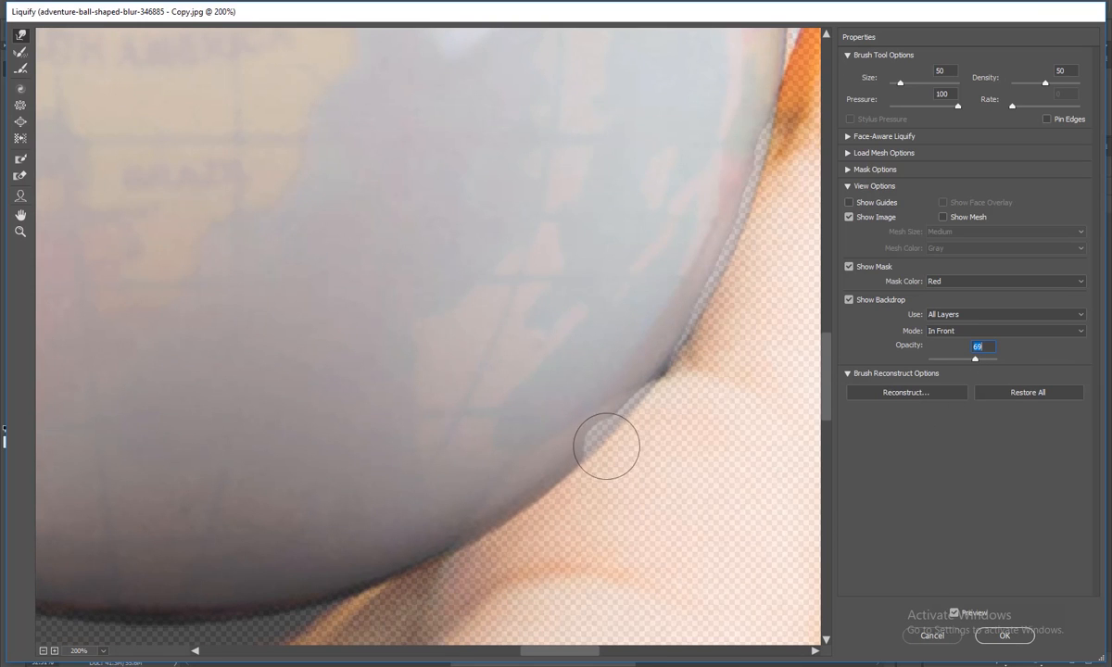
Warp the ball's lower-right edge inward to follow the palm's contour, refining the curve with brush sizes 35 and 40.
mouse_move(632, 418)
left_mouse_down()
mouse_move(595, 435)
mouse_move(588, 459)
mouse_move(561, 452)
mouse_move(559, 482)
mouse_move(532, 477)
mouse_move(529, 507)
mouse_move(472, 541)
left_mouse_up()
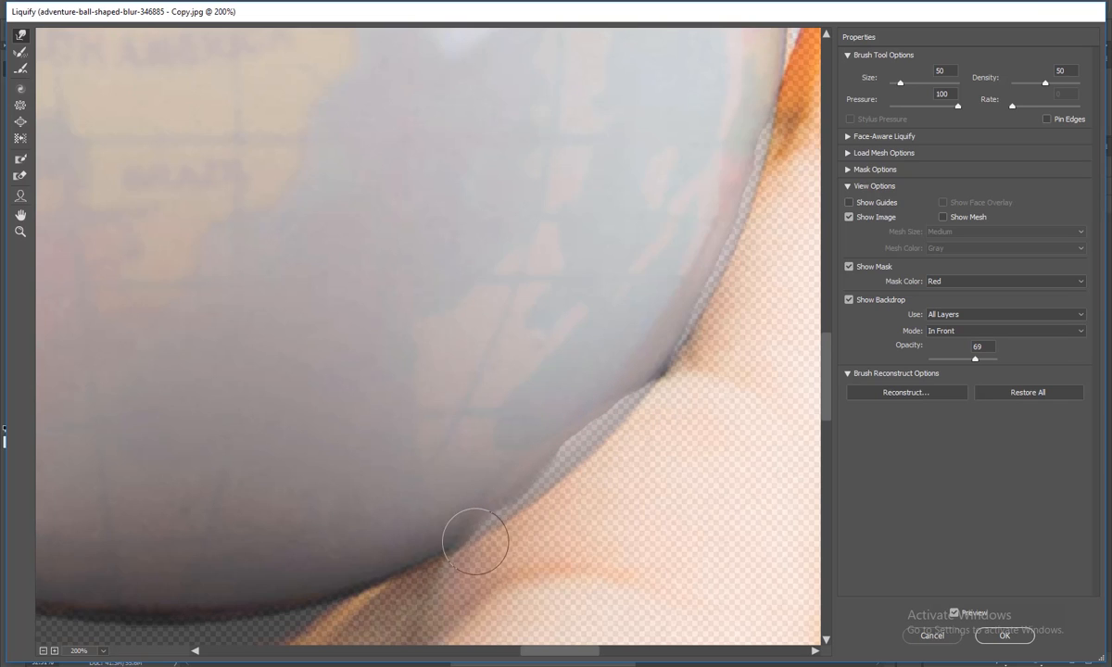
mouse_move(562, 507)
left_mouse_down()
mouse_move(521, 496)
mouse_move(575, 459)
left_mouse_up()
key("]")
key("]")
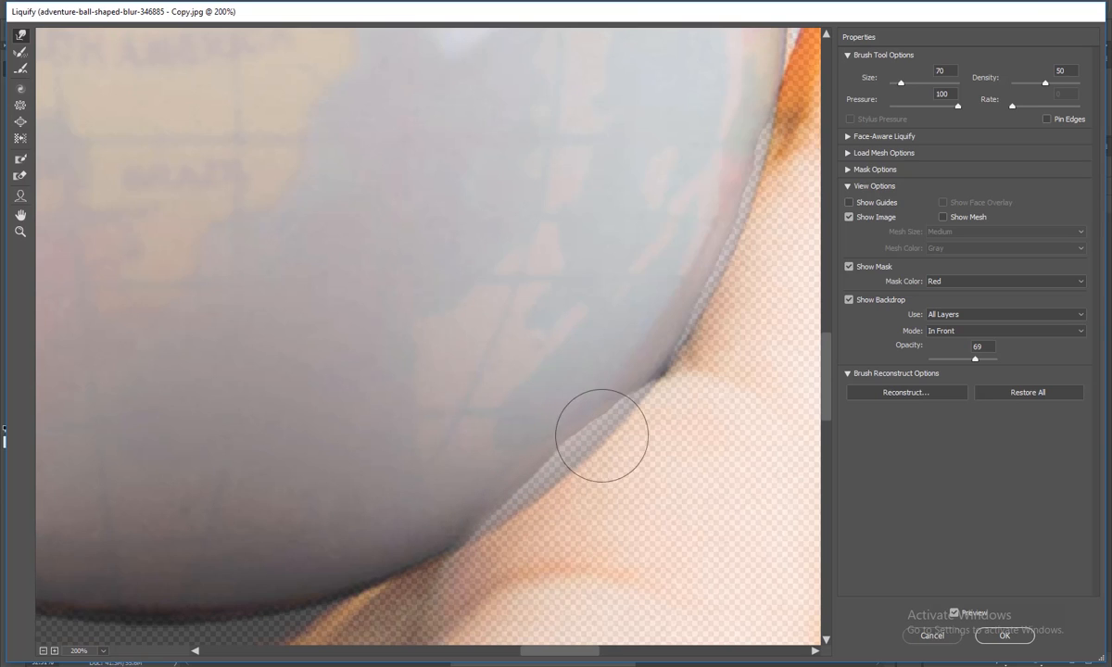
key("[")
key("[")
key("[")
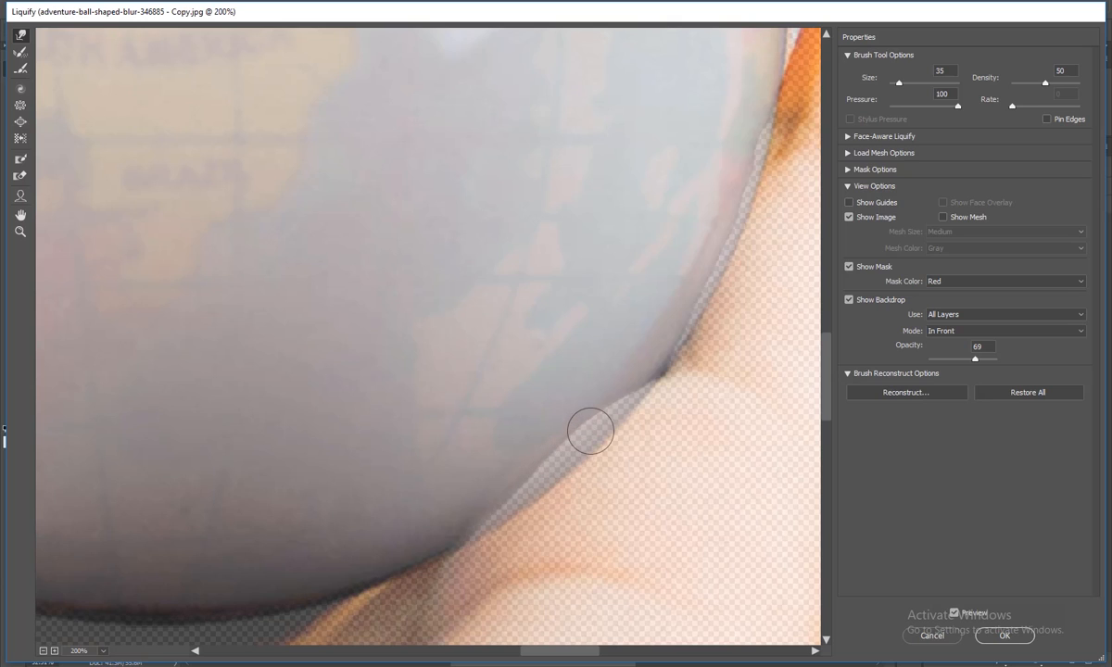
key("]")
key("Return")
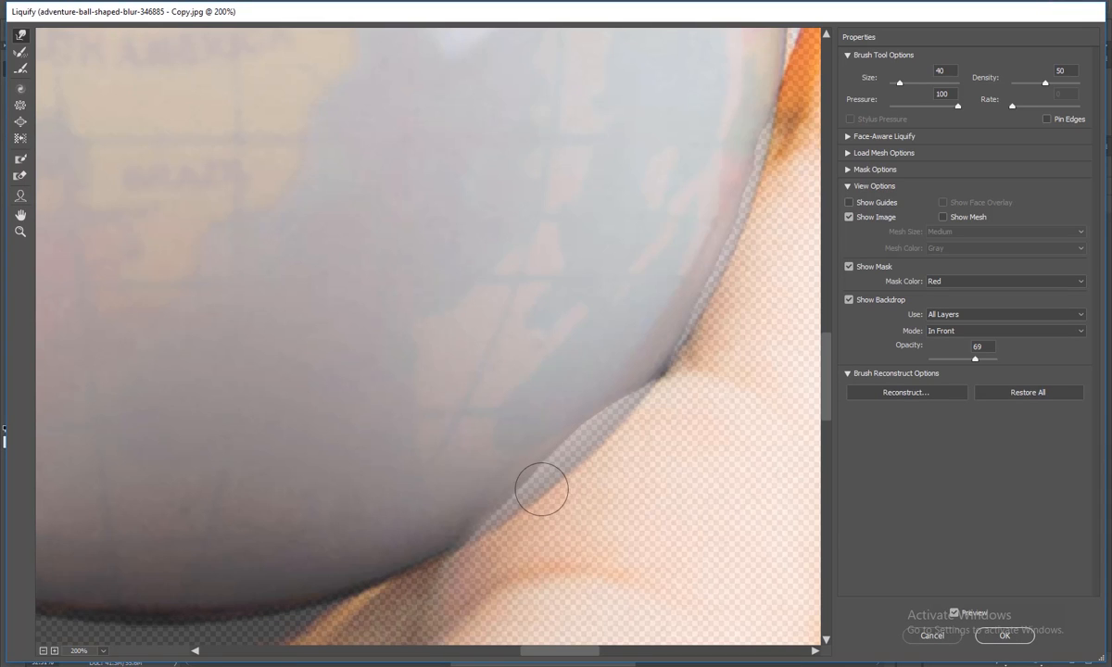
Smooth the ball's bottom edge above the palm with warp brush sizes 50 and 70.
left_click_drag(444, 579, 722, 409)
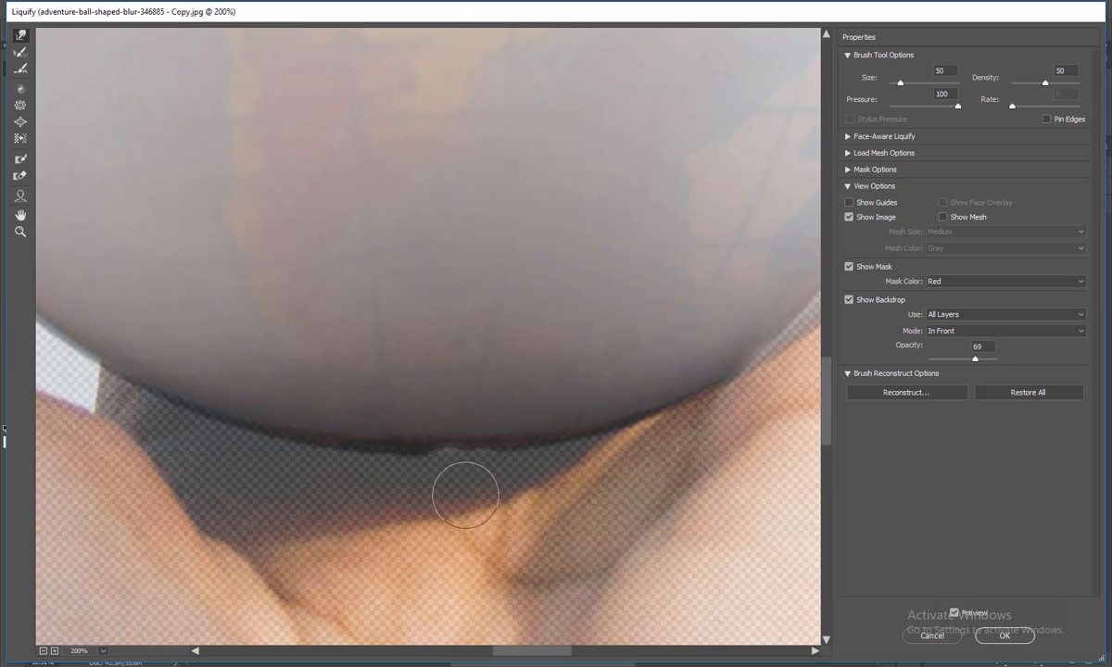
key("bracketright")
key("bracketright")
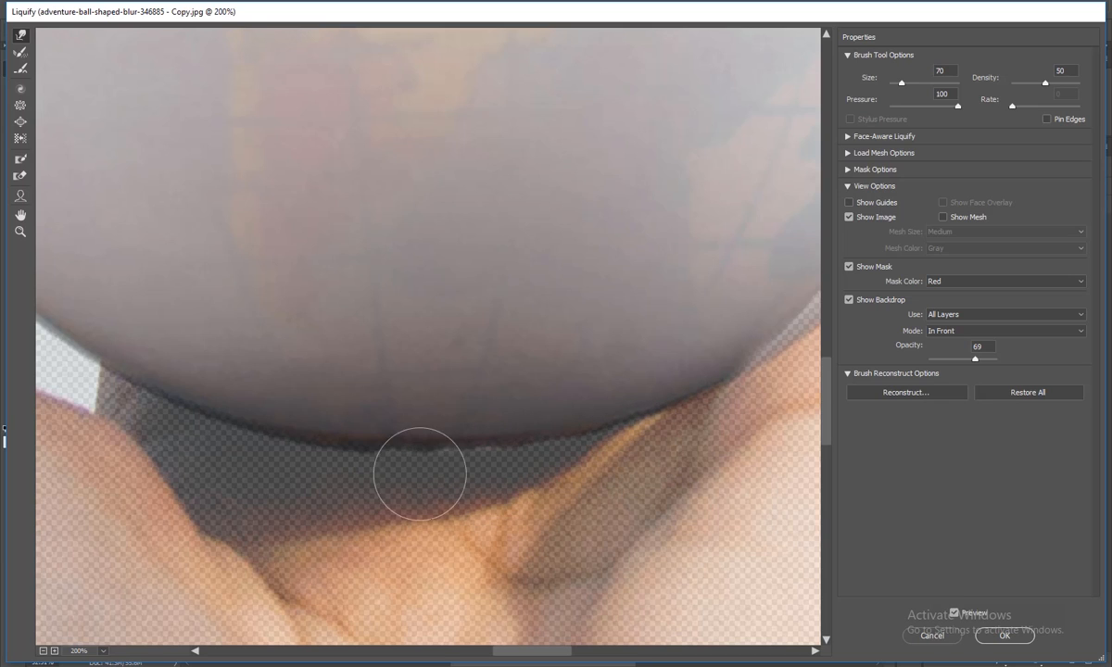
key("bracketleft")
key("bracketleft")
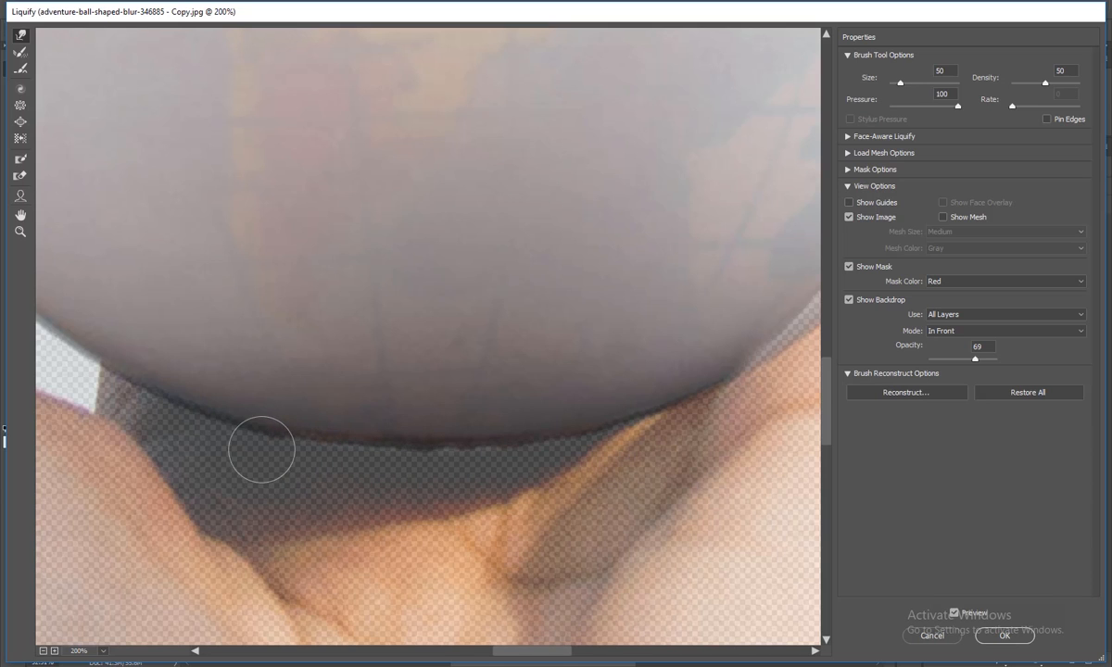
Smooth the ball's lower-left edge beside the thumb gap with a warp brush of size 80 and apply the Liquify filter.
left_click_drag(213, 410, 379, 477)
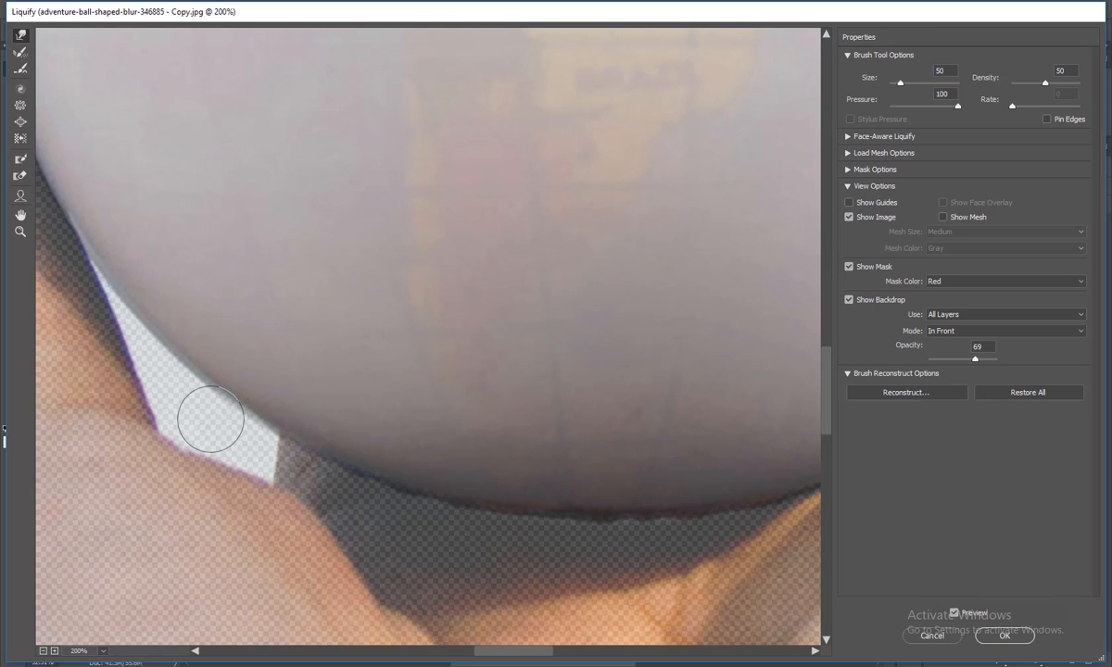
key("bracketright")
key("bracketright")
key("bracketright")
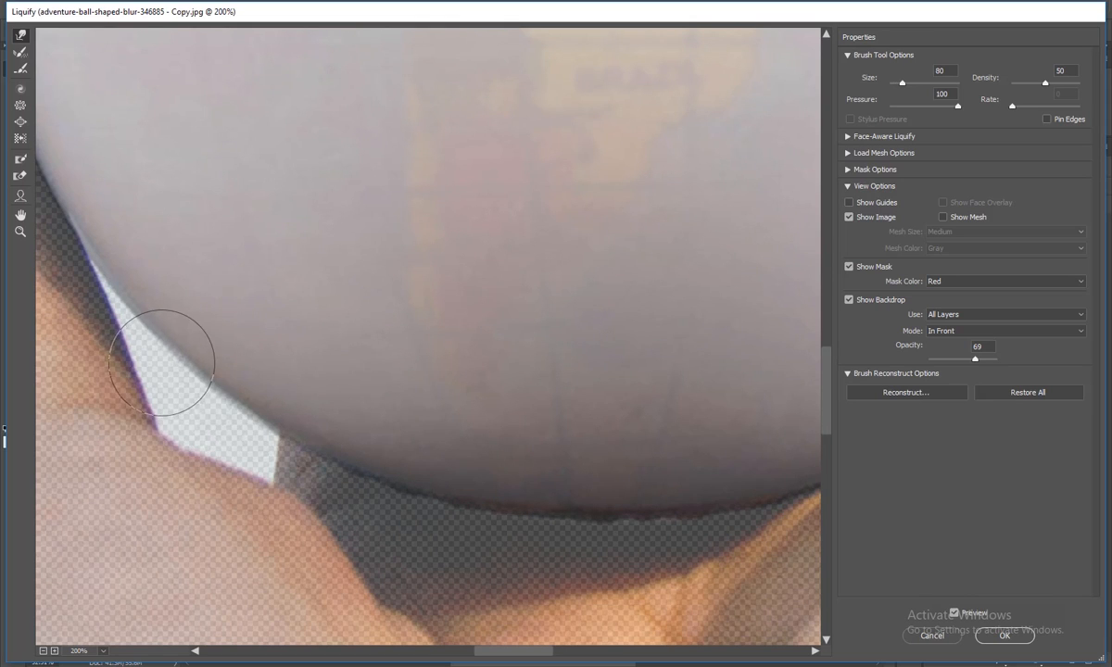
left_click_drag(119, 299, 323, 505)
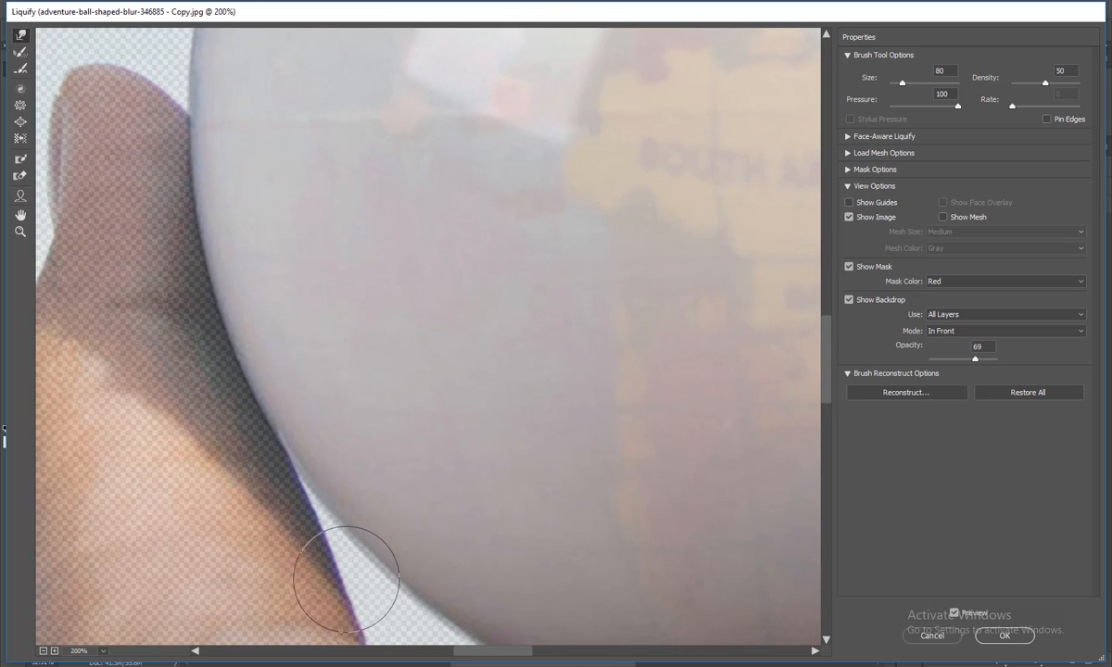
left_click_drag(372, 612, 293, 454)
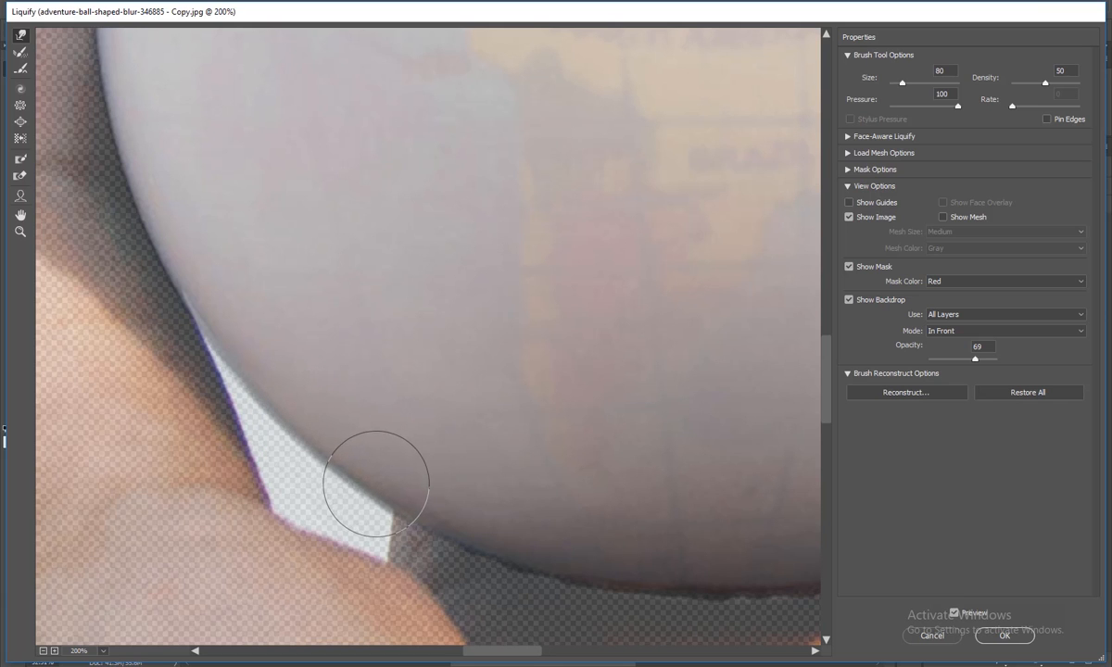
left_click_drag(688, 571, 419, 528)
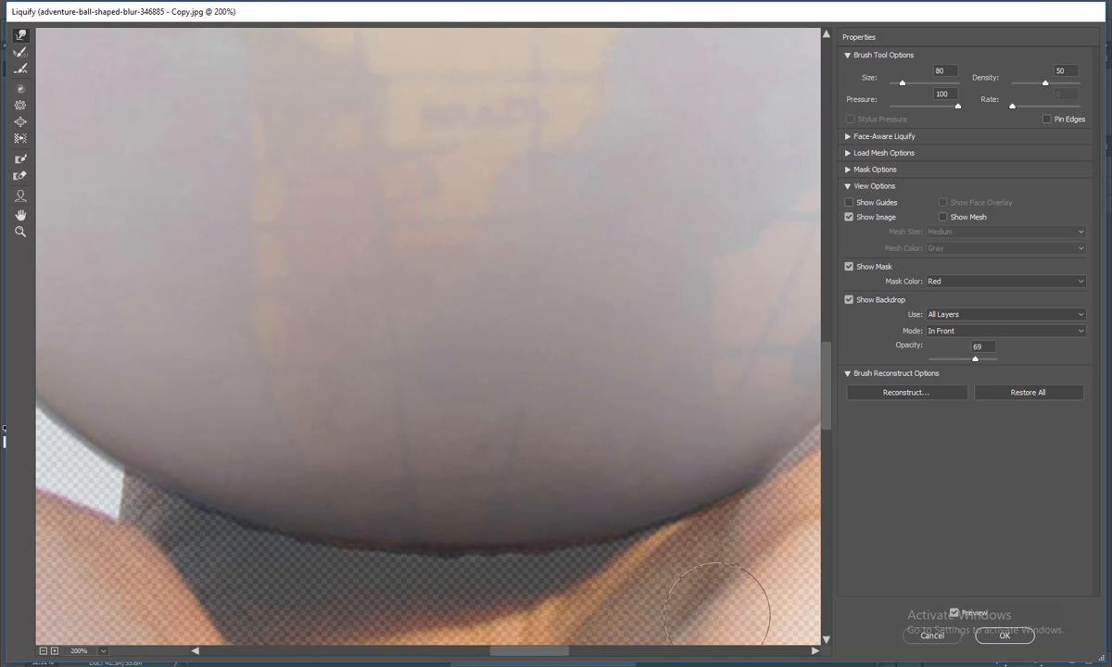
left_click(996, 640)
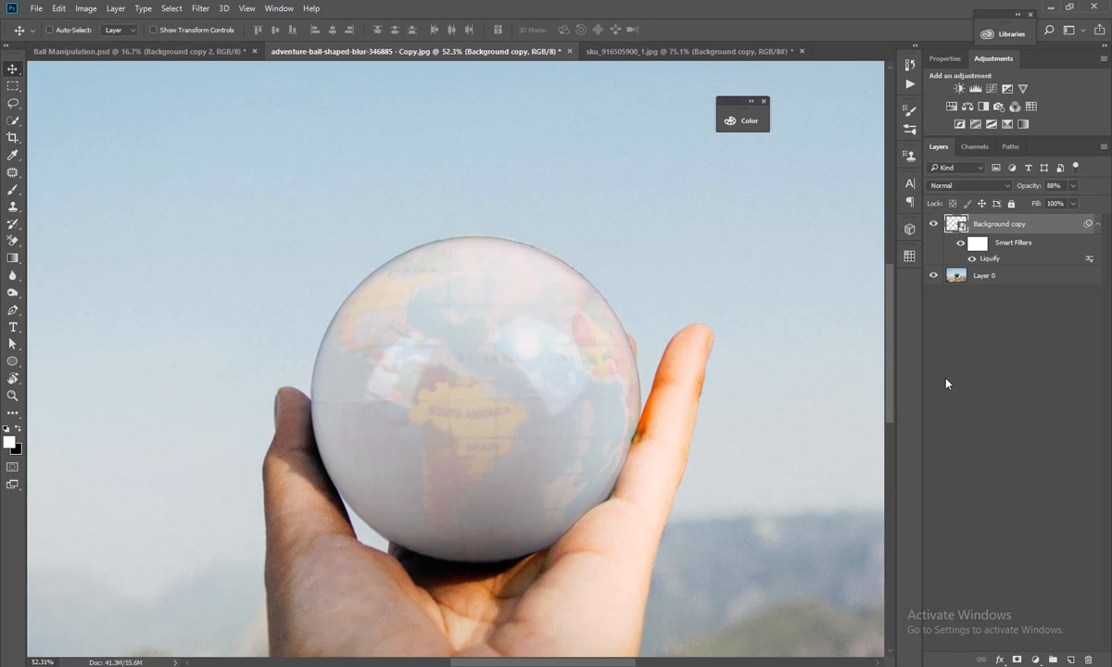
key("ctrl+shift+x")
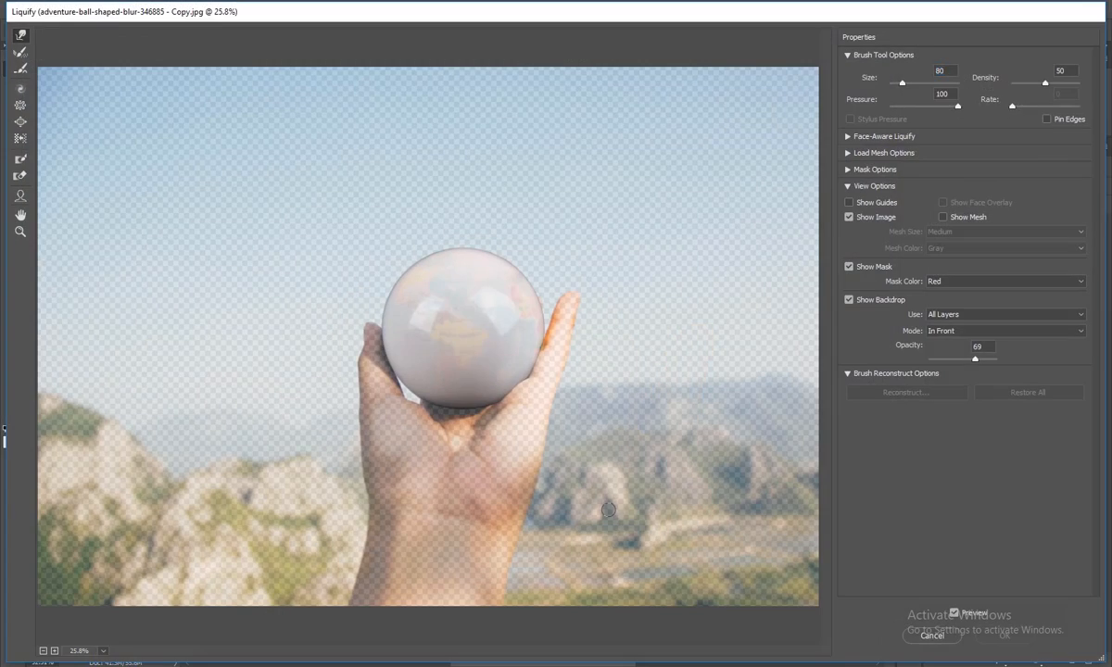
key("ctrl+plus")
key("ctrl+plus")
key("ctrl+plus")
key("ctrl+plus")
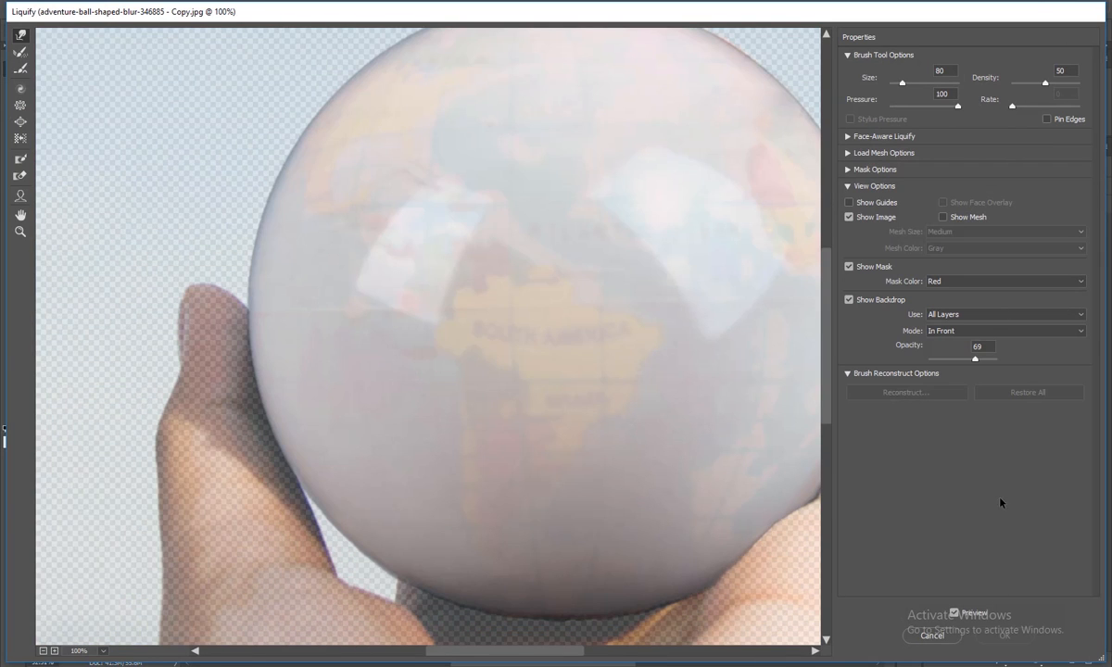
left_click(929, 639)
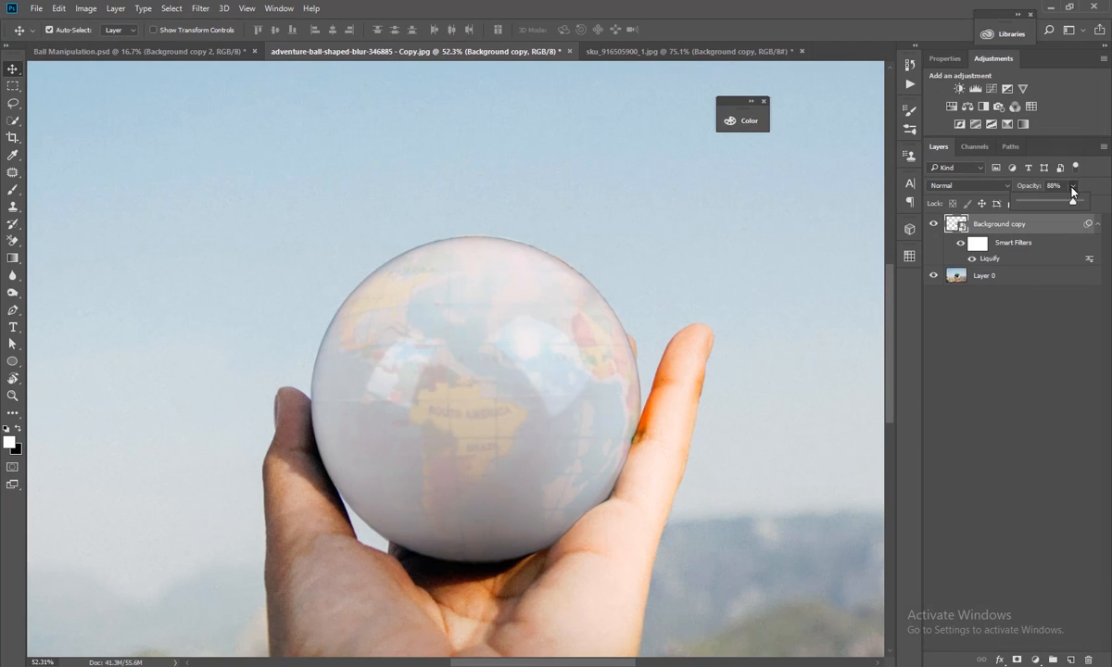
Lower the ball layer's opacity to 66%, reopen Liquify and start warping the ball's right edge along the palm and finger.
left_click_drag(1061, 204, 1059, 203)
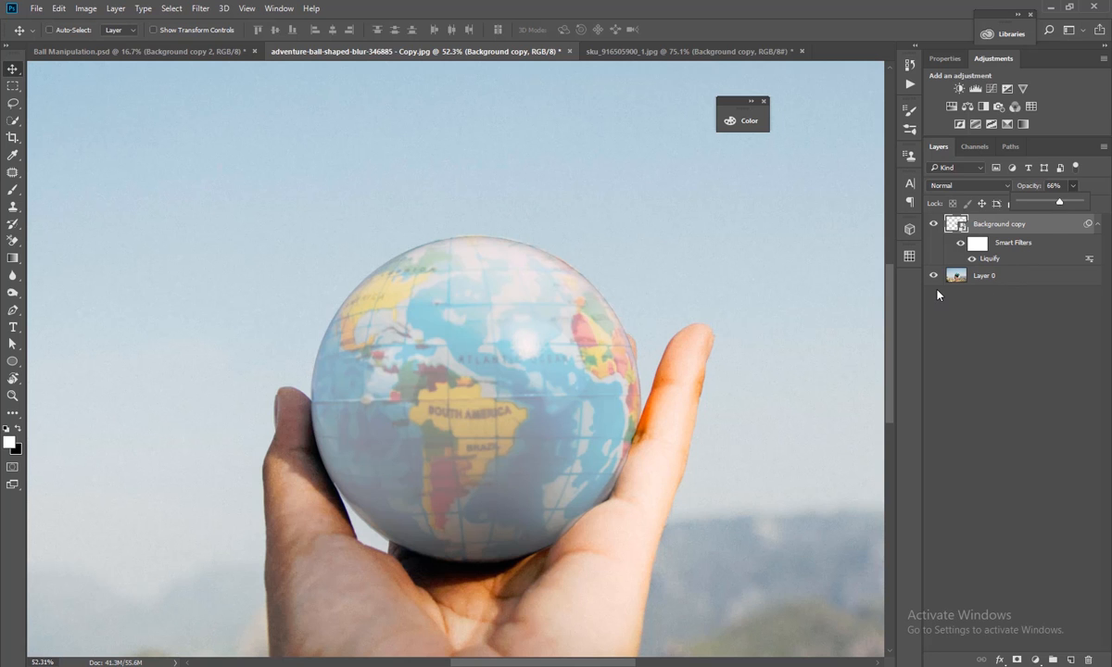
key("ctrl+shift+x")
key("ctrl+plus")
key("ctrl+plus")
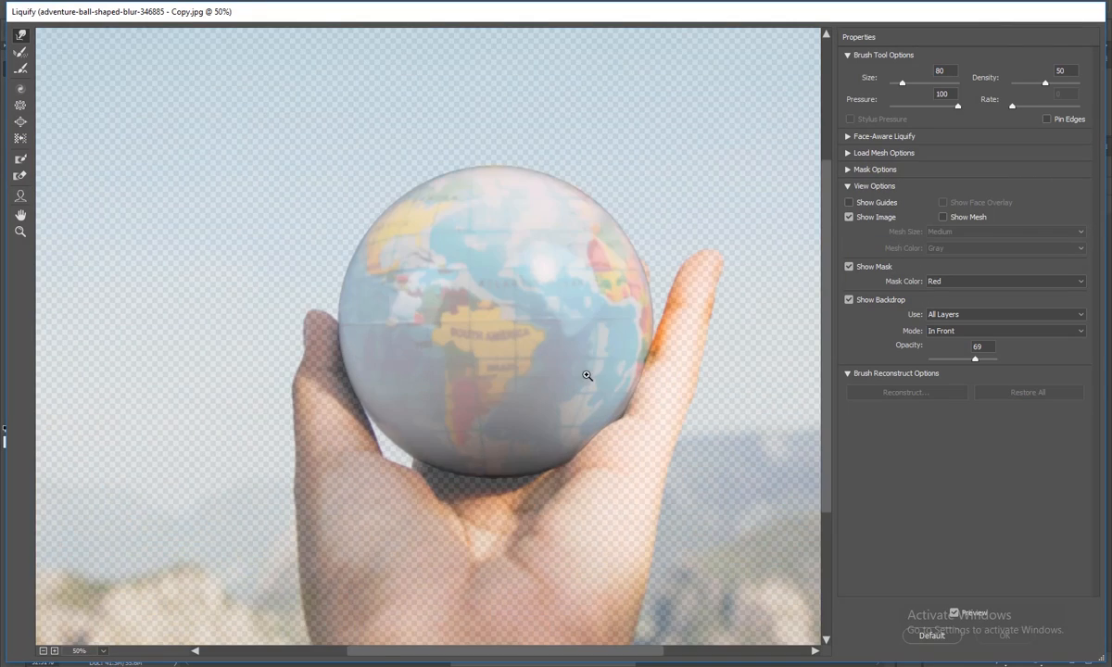
key("ctrl+plus")
key("ctrl+plus")
key("ctrl+plus")
mouse_move(700, 452)
left_mouse_down()
mouse_move(384, 282)
mouse_move(186, 136)
left_mouse_up()
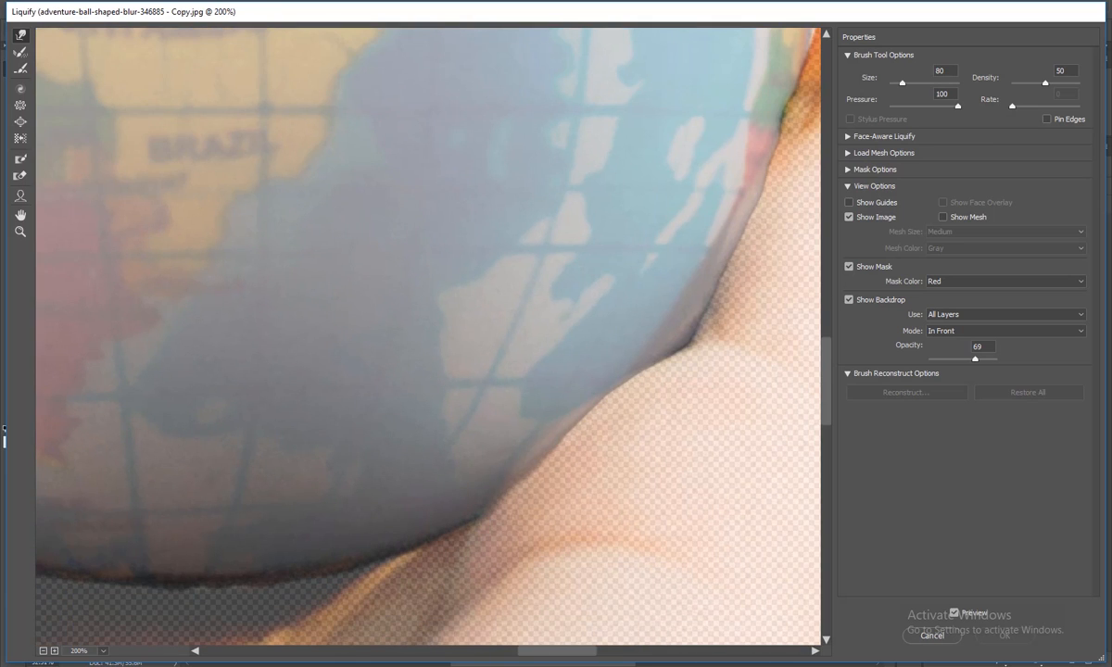
mouse_move(735, 343)
left_mouse_down()
mouse_move(740, 289)
mouse_move(663, 311)
mouse_move(671, 290)
mouse_move(752, 248)
mouse_move(773, 222)
mouse_move(705, 229)
mouse_move(608, 293)
left_mouse_up()
key("space")
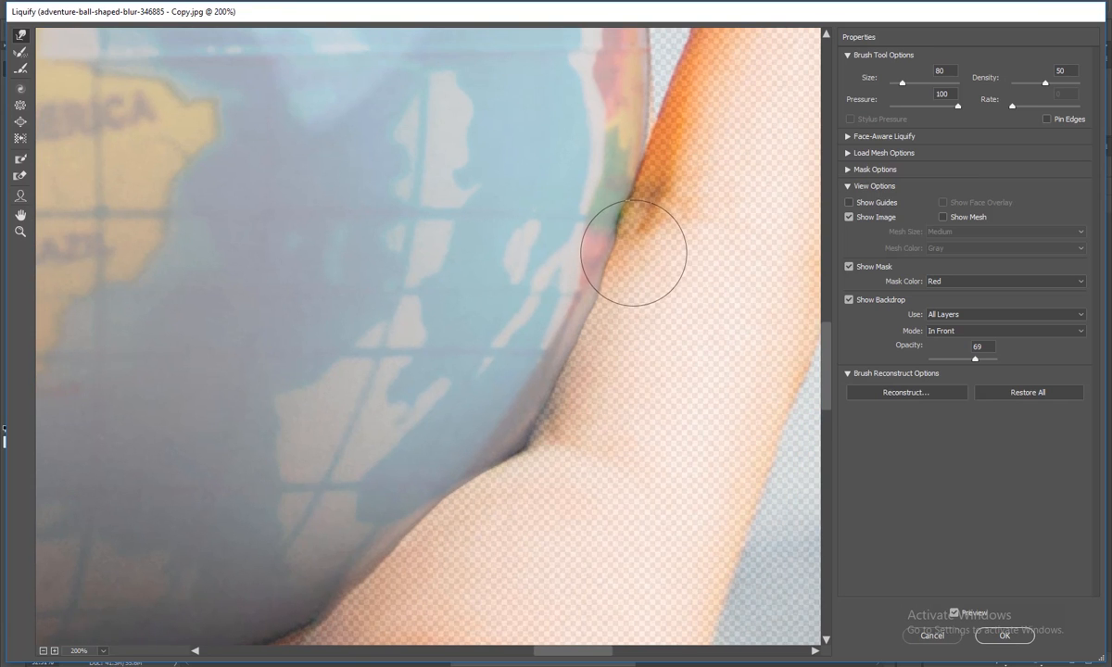
Refine the ball's right and bottom edges against the finger and palm with a size 50 warp brush, and apply Liquify.
key("bracketleft")
key("bracketleft")
key("bracketleft")
mouse_move(627, 249)
left_mouse_down()
mouse_move(613, 302)
mouse_move(587, 220)
left_mouse_up()
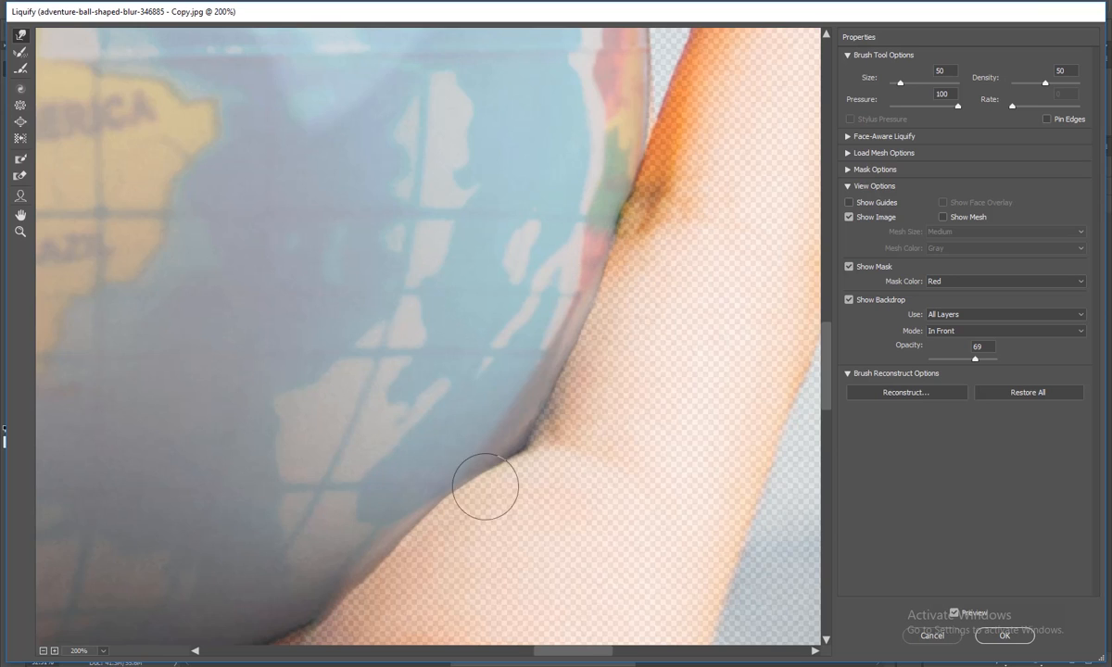
left_click_drag(483, 483, 556, 363)
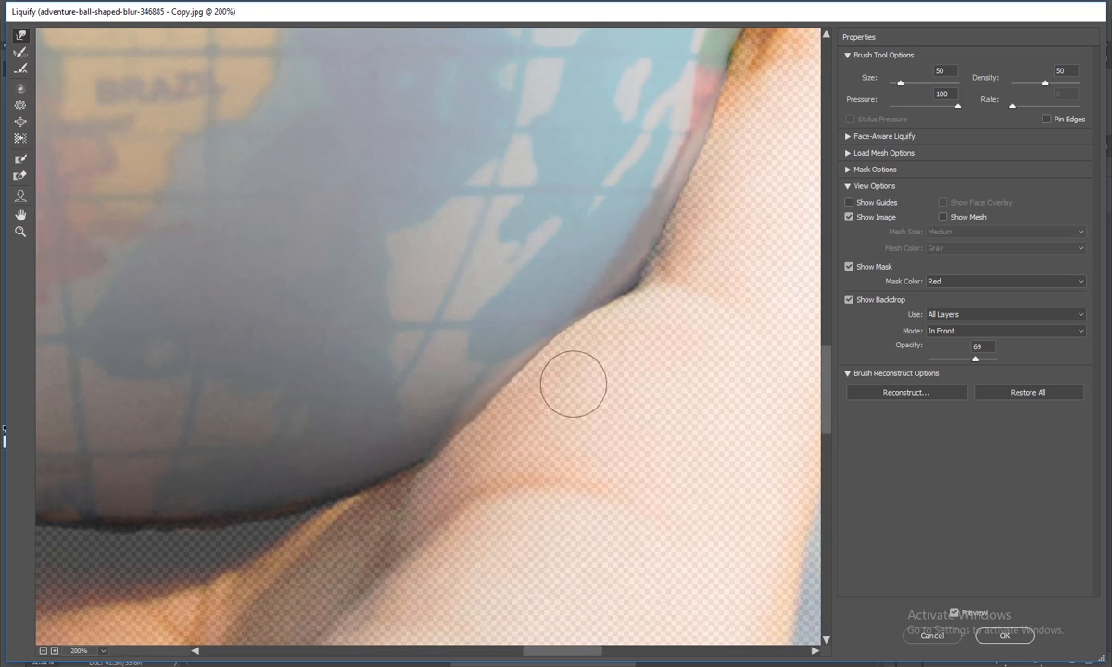
left_click_drag(546, 429, 753, 373)
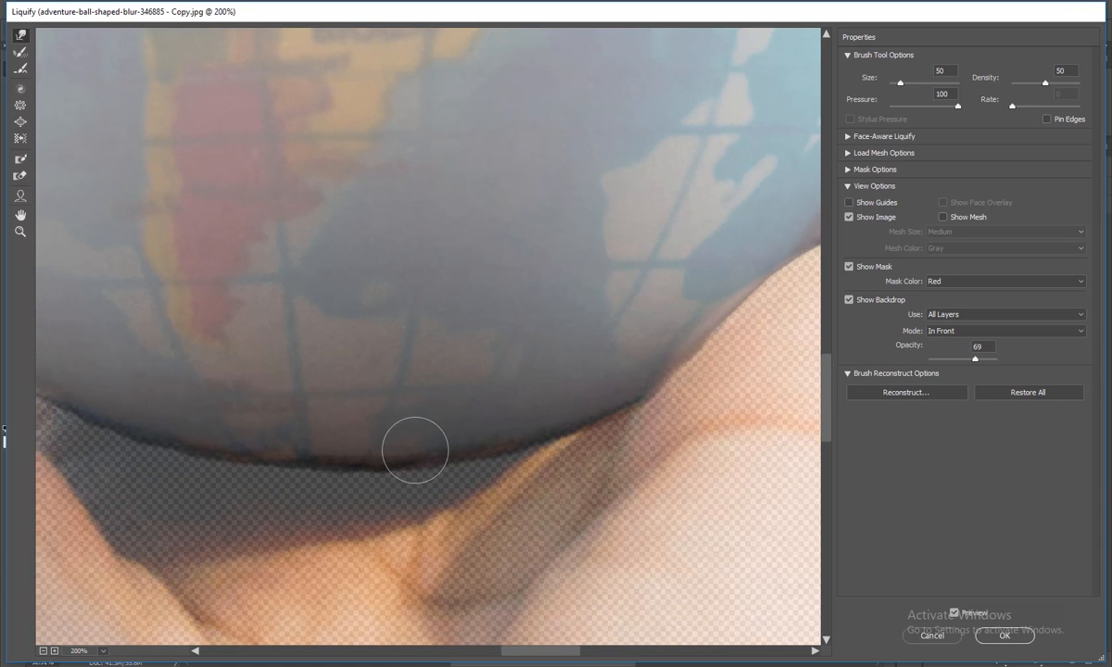
left_click_drag(541, 479, 897, 501)
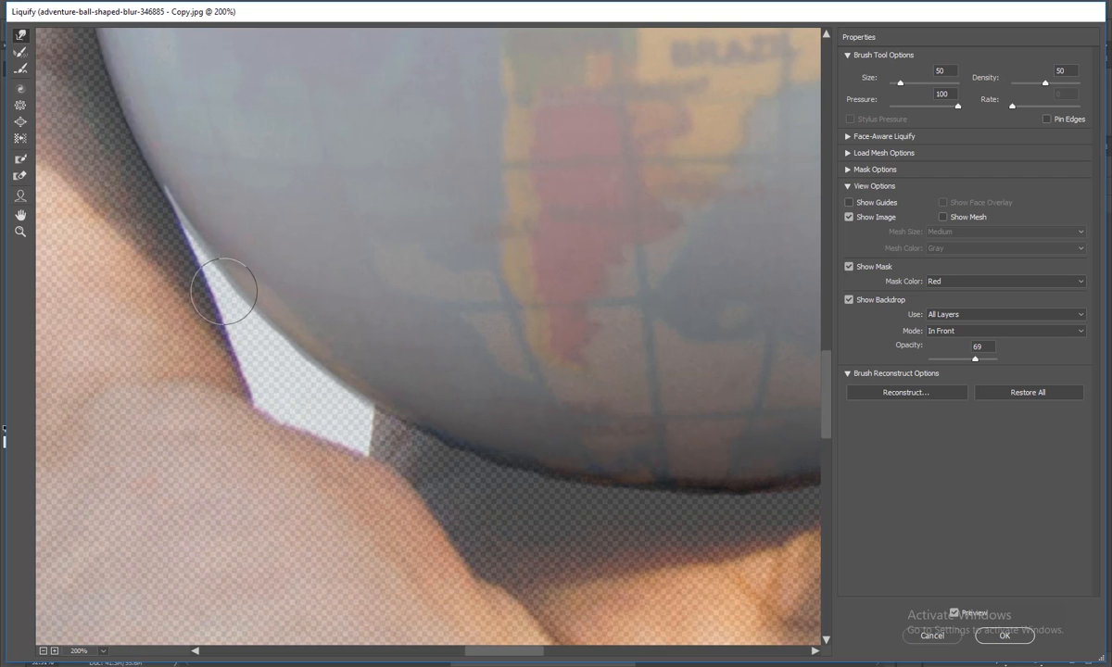
left_click(1006, 635)
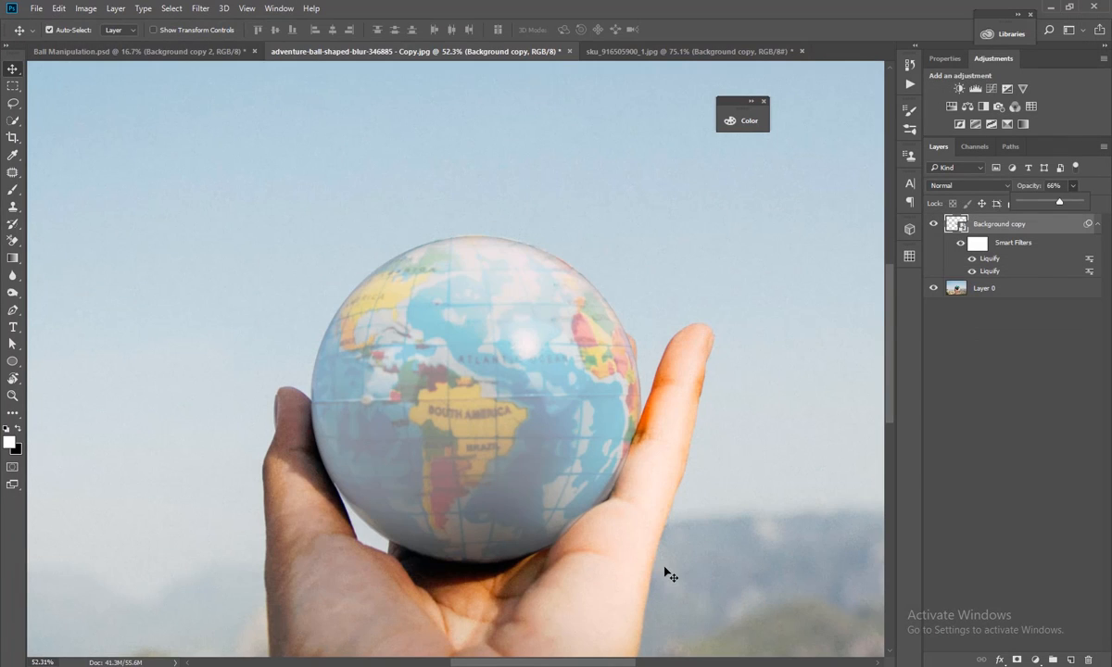
Restore the ball layer's opacity to 100% and toggle its visibility to compare it with the globe underneath.
key("ctrl+minus")
key("ctrl+minus")
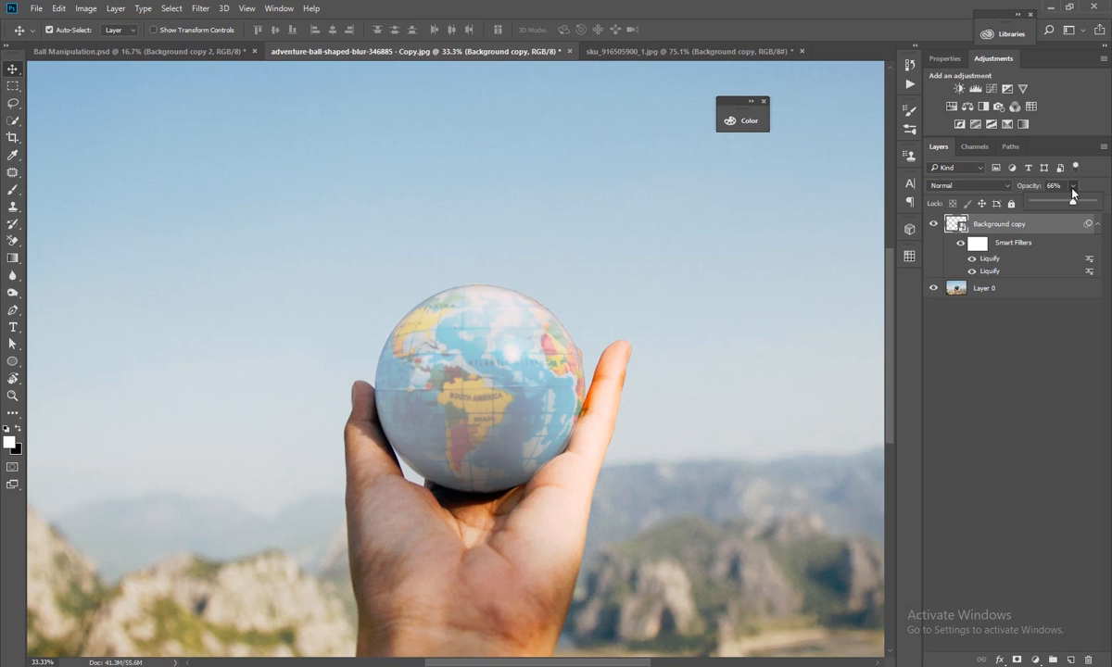
left_click_drag(1104, 210, 1107, 207)
key("ctrl+minus")
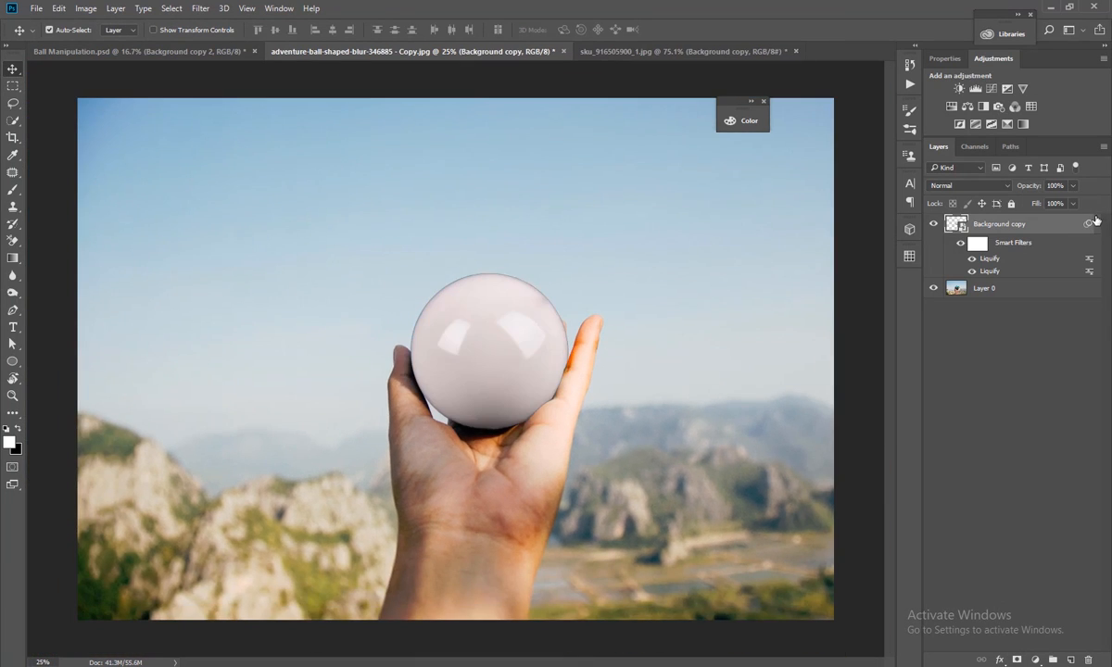
key("ctrl+minus")
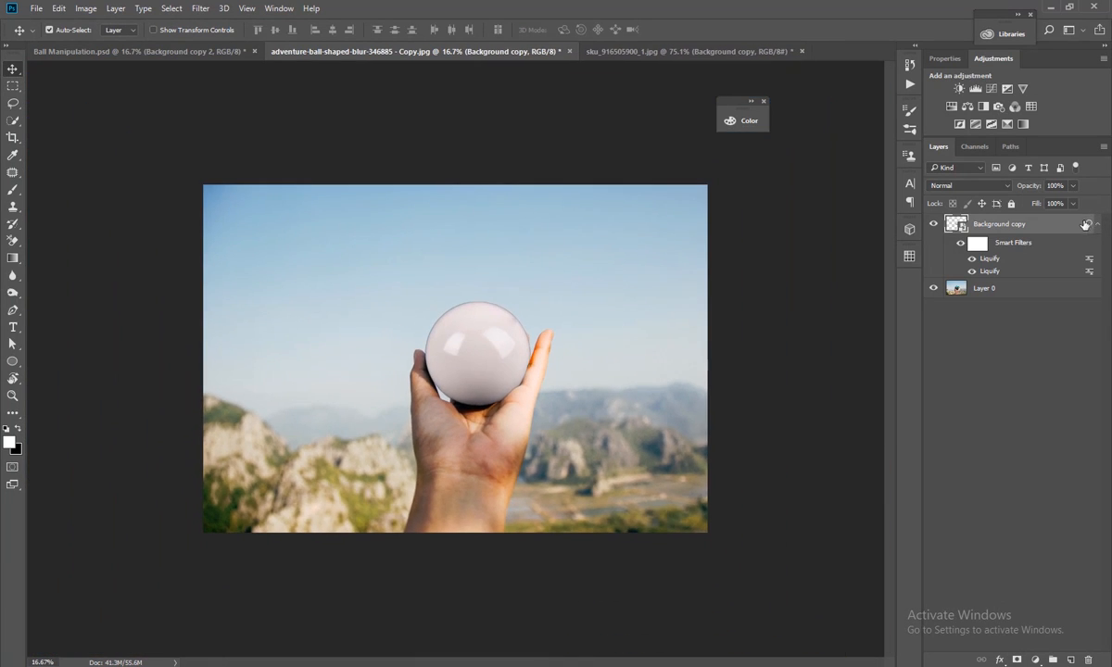
left_click(934, 225)
left_click(934, 225)
left_click(934, 226)
left_click(933, 225)
Place the mountain image background-background-image-blue-sky-1054218 from the desktop's Manpulation folder into the hand photo document.
left_click(1050, 7)
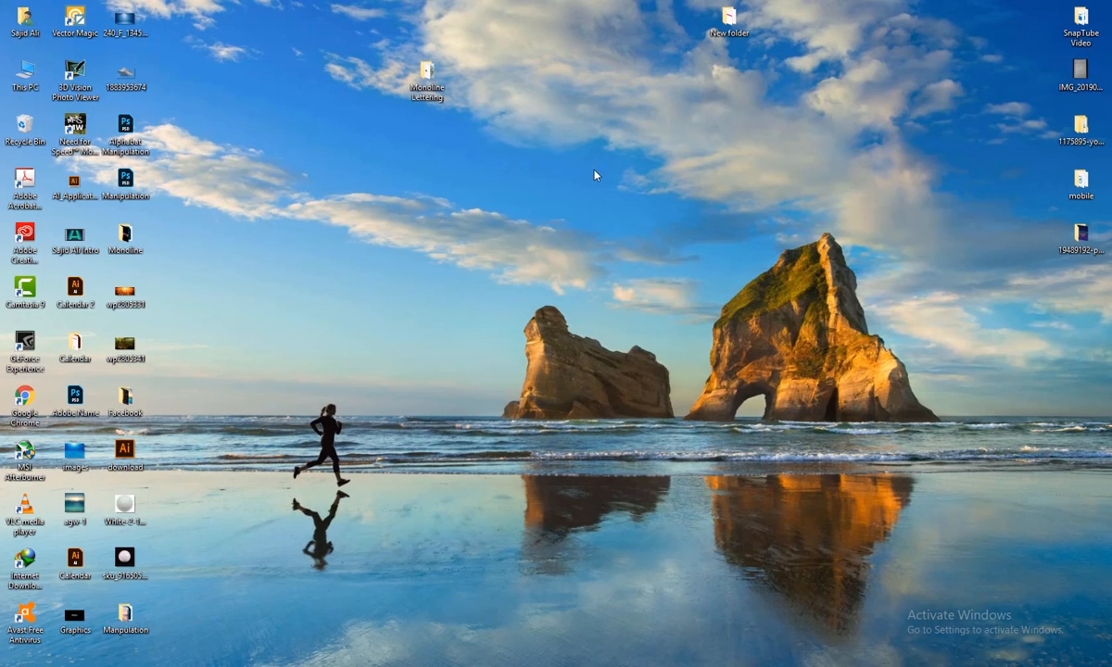
double_click(141, 615)
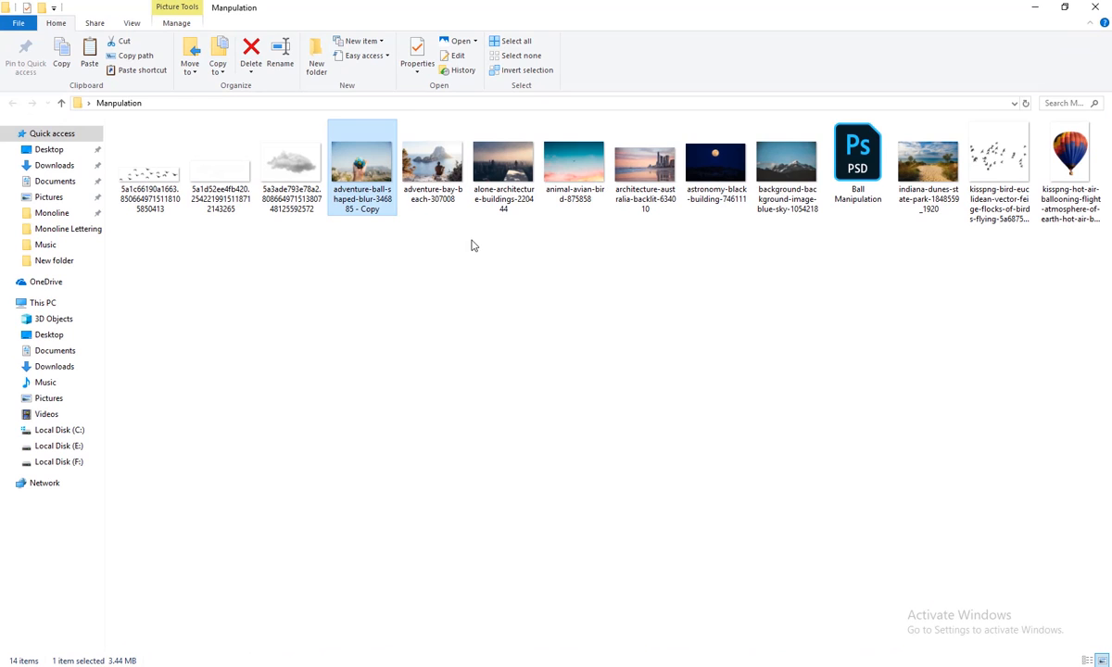
left_click(441, 194)
left_click(630, 172)
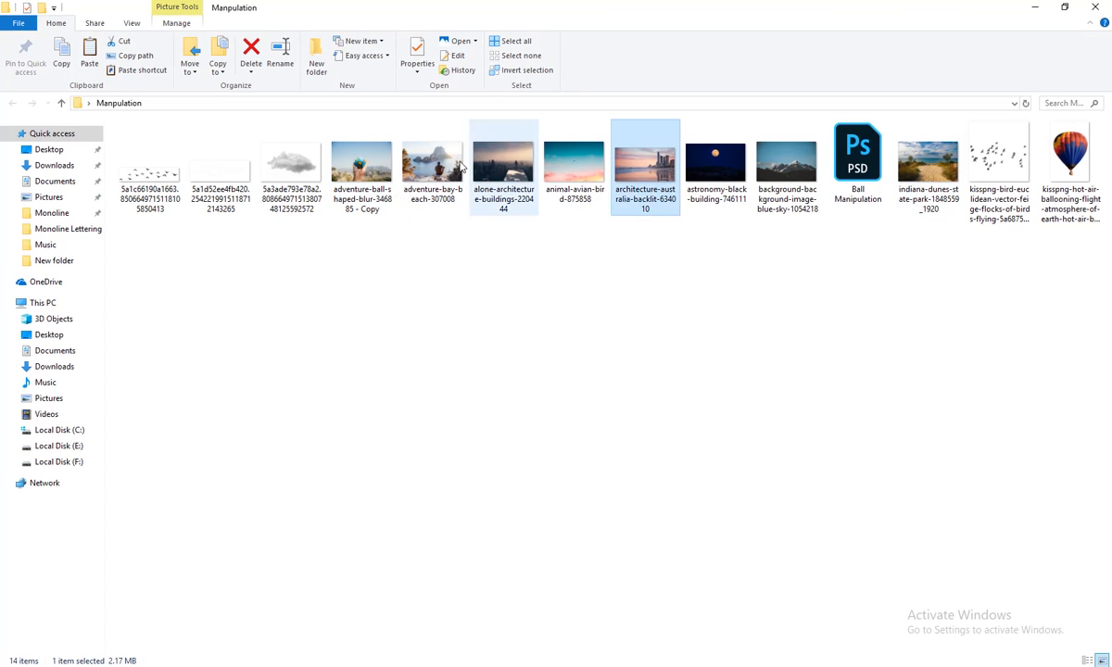
left_click(794, 188)
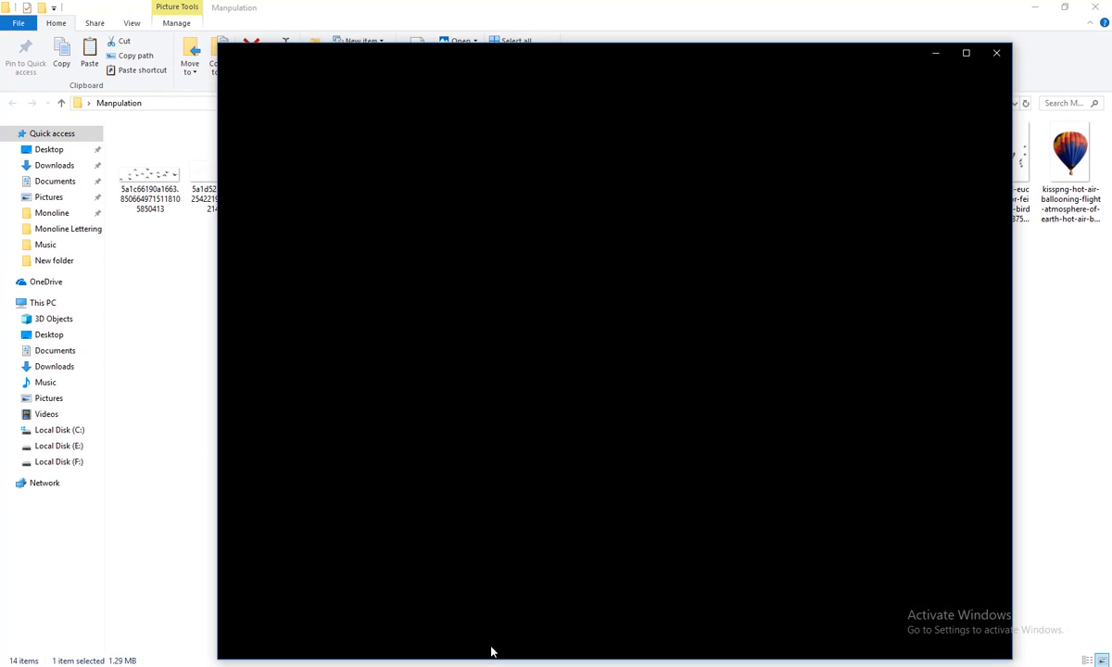
left_click(996, 54)
left_click_drag(767, 149, 468, 343)
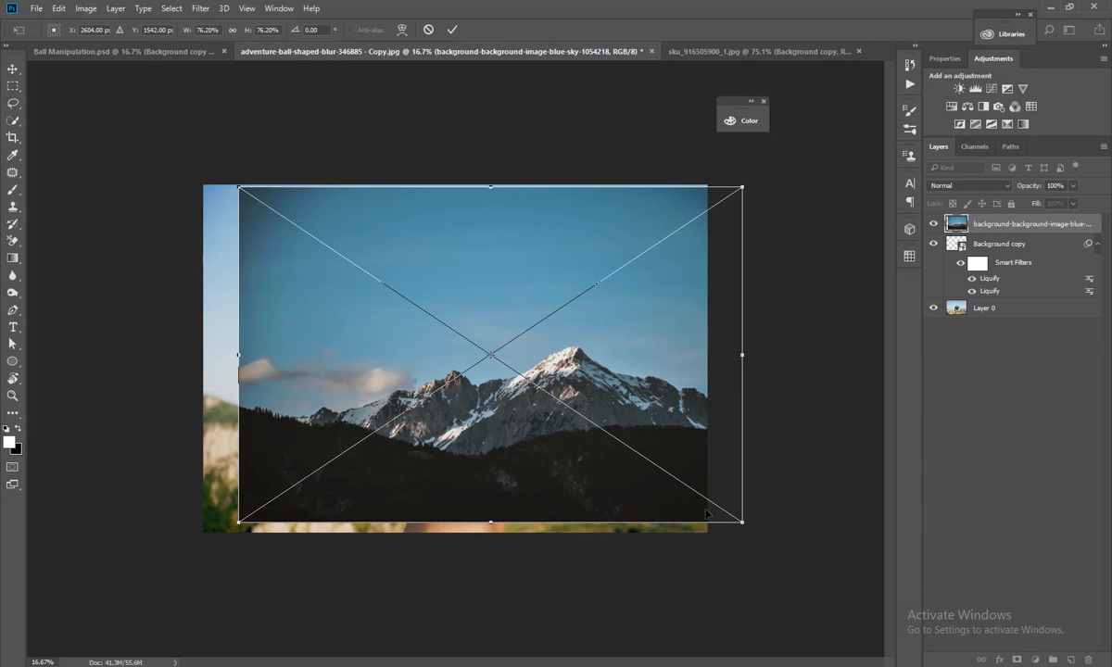
Scale the mountain image to 37.75% over the ball and clip it to the ball layer, keeping the Normal blend mode.
left_click_drag(740, 518, 592, 424)
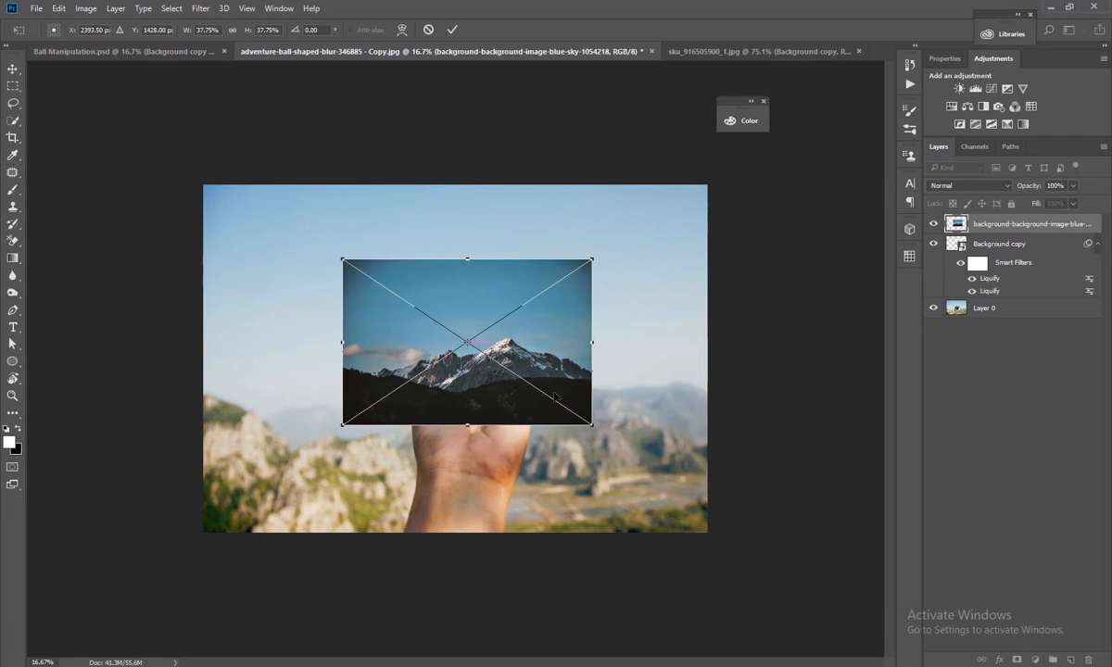
key("Return")
key("ctrl+alt+g")
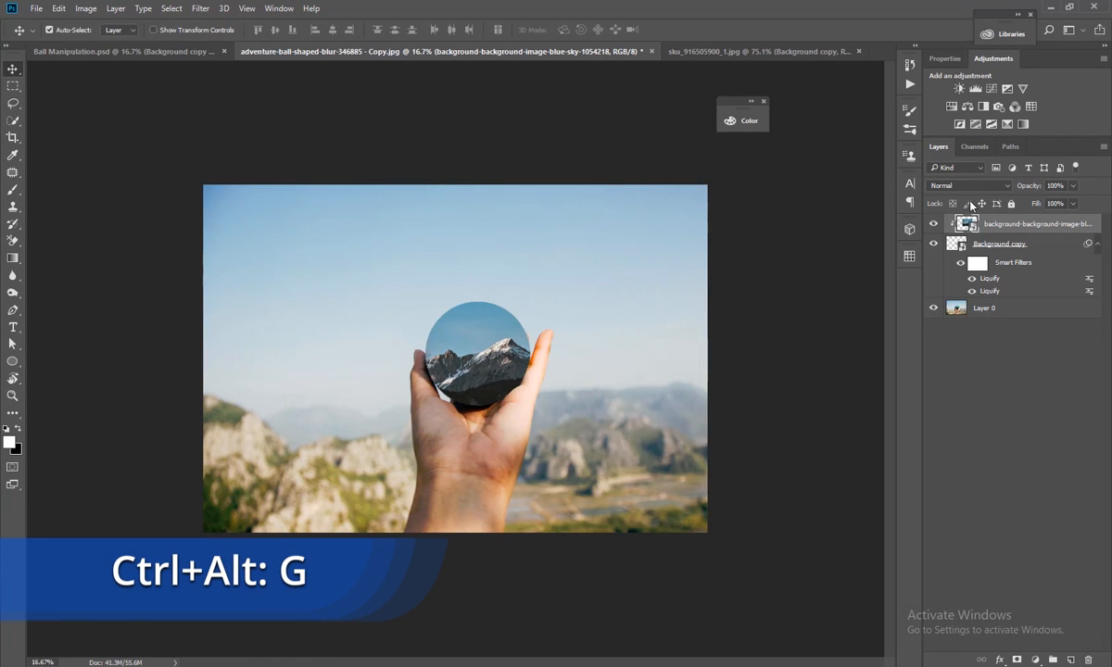
left_click(968, 186)
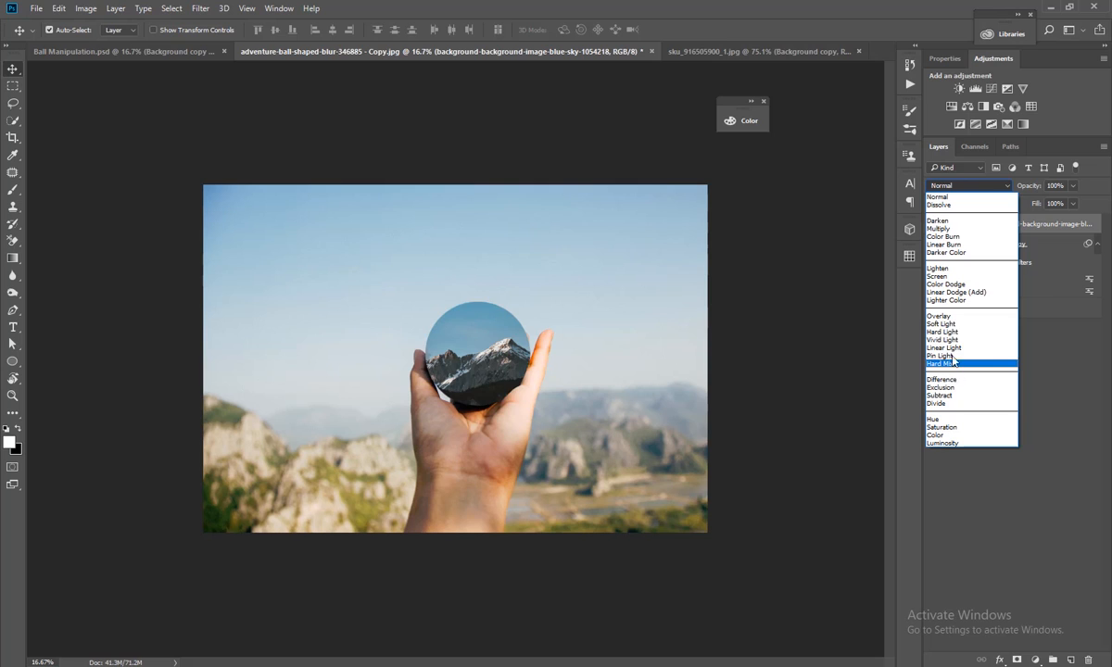
left_click(950, 199)
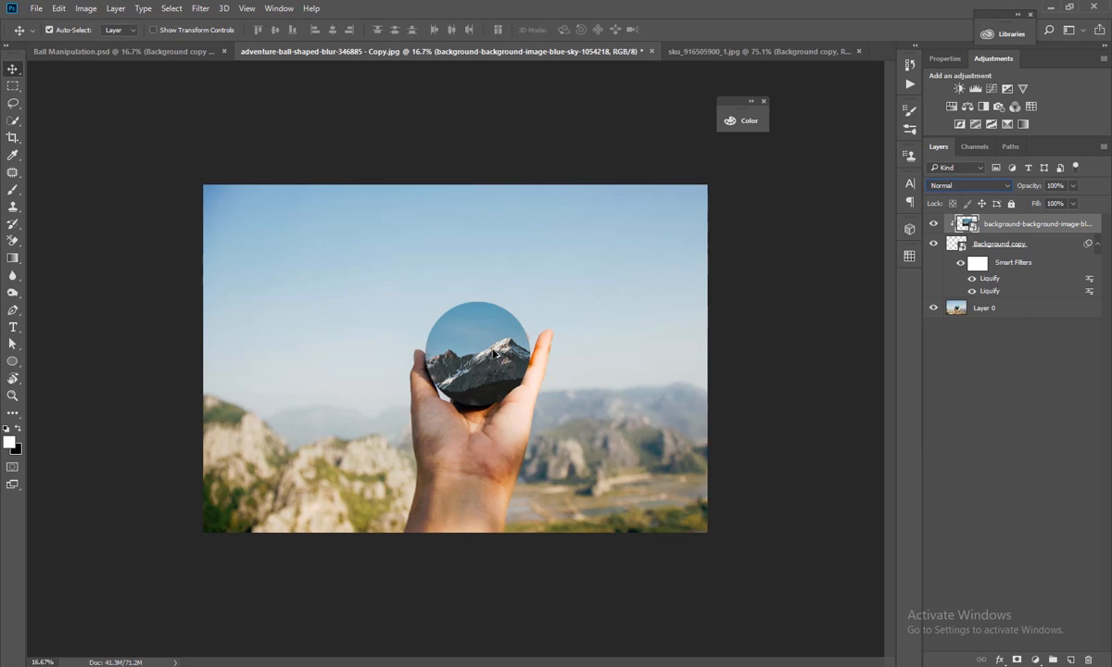
Move the mountain image down so the peak sits in the ball's lower part, and add a layer mask to it.
left_click_drag(508, 357, 486, 375)
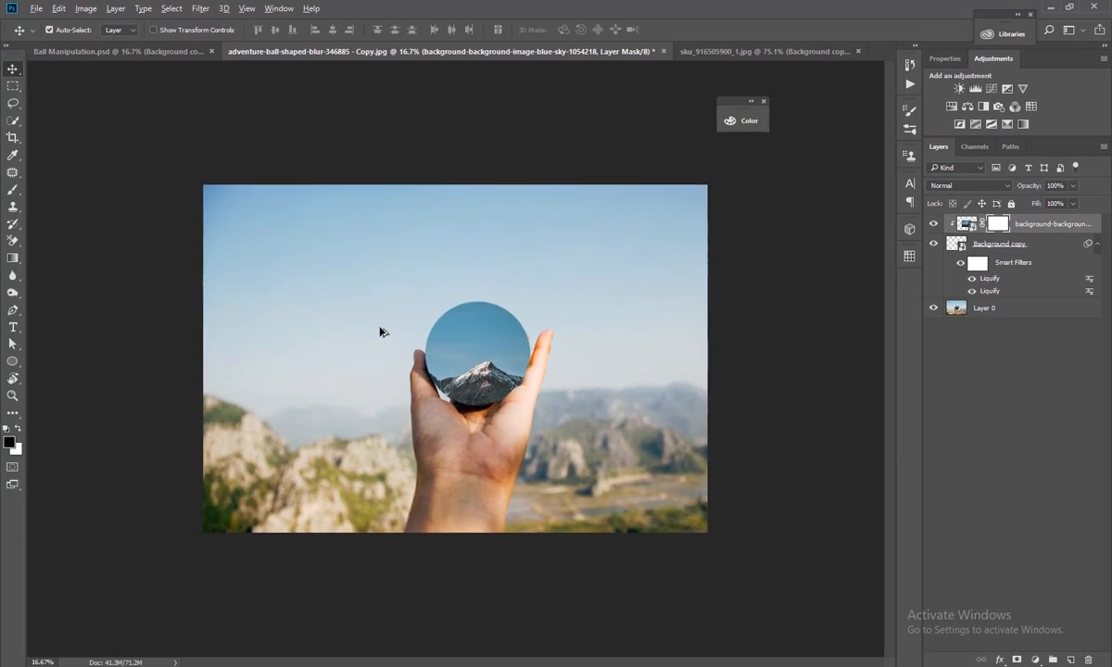
scroll(503, 333, "up", 4)
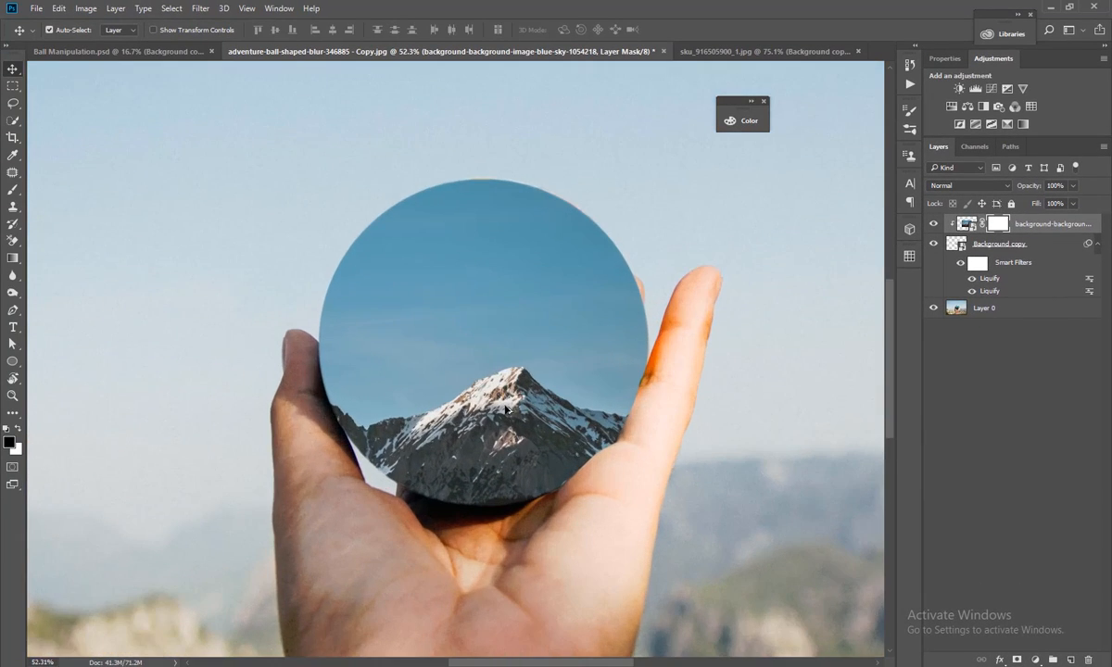
left_click_drag(507, 415, 506, 426)
Paint black with a large soft brush on the mountain layer's mask to hide the blue sky across the ball's upper part.
key("b")
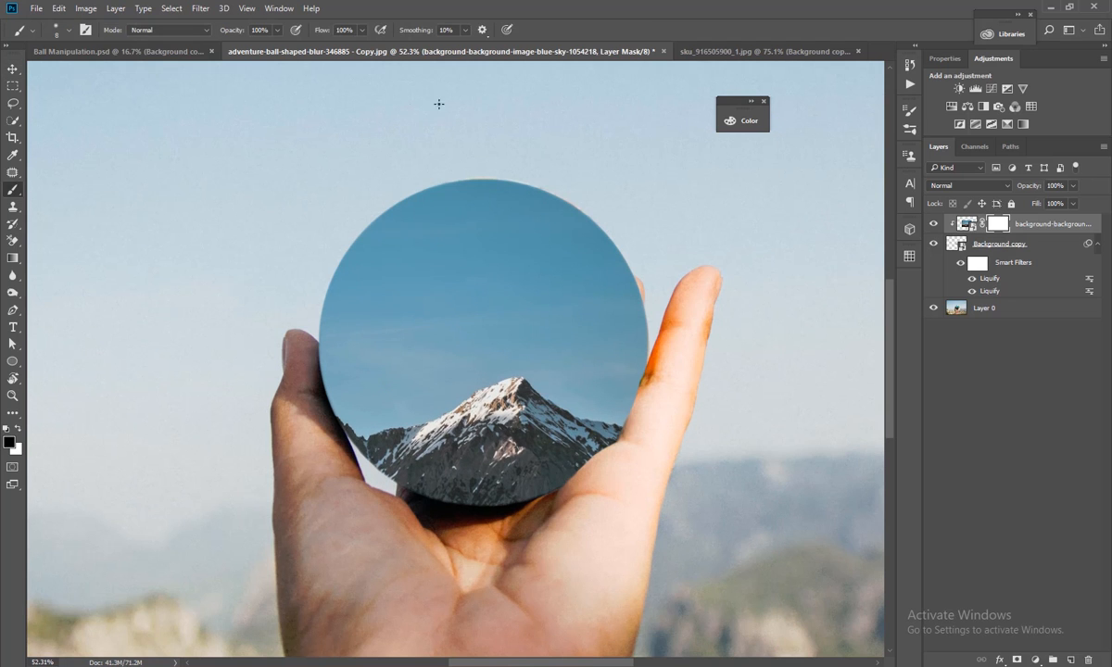
key("bracketright")
key("bracketright")
key("bracketright")
key("bracketright")
key("bracketright")
key("bracketright")
key("bracketright")
key("bracketright")
key("bracketright")
key("bracketright")
key("bracketright")
key("bracketright")
key("bracketright")
key("bracketright")
key("bracketright")
key("bracketright")
key("bracketright")
key("bracketright")
key("bracketright")
key("bracketright")
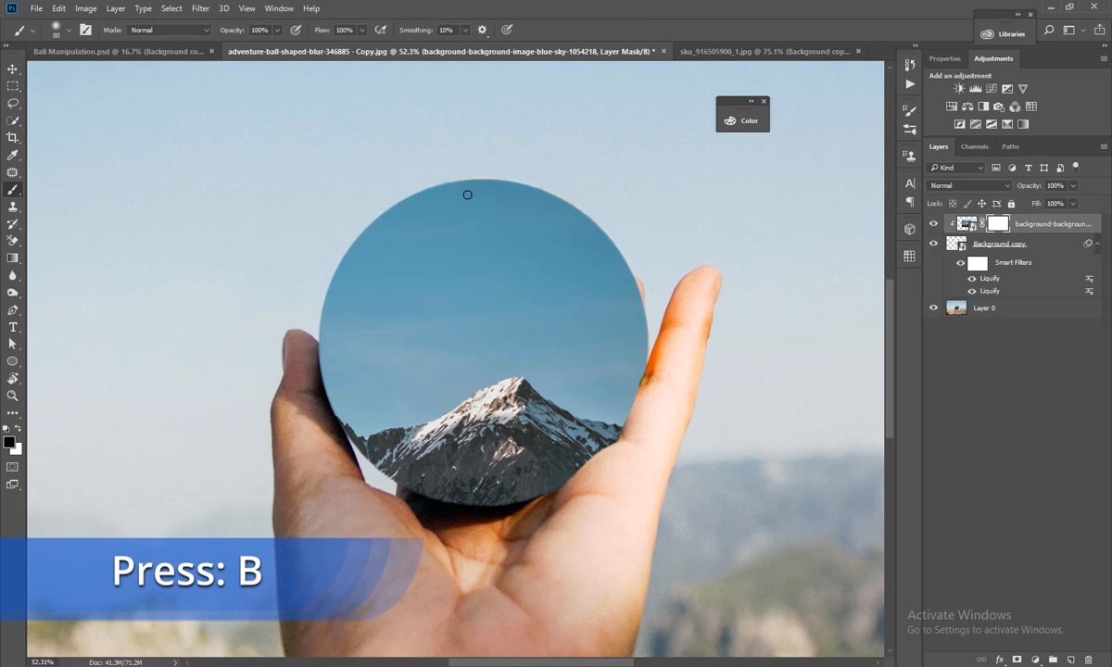
key("bracketright")
key("bracketright")
key("bracketright")
mouse_move(489, 150)
left_mouse_down()
mouse_move(633, 203)
mouse_move(589, 229)
mouse_move(654, 235)
mouse_move(550, 233)
left_mouse_up()
key("bracketleft")
key("bracketleft")
mouse_move(534, 278)
left_mouse_down()
mouse_move(463, 282)
mouse_move(313, 334)
mouse_move(342, 354)
mouse_move(330, 374)
mouse_move(403, 356)
mouse_move(489, 357)
mouse_move(486, 335)
mouse_move(536, 331)
mouse_move(666, 364)
left_mouse_up()
key("bracketleft")
key("bracketleft")
key("bracketleft")
key("bracketright")
key("bracketright")
key("bracketright")
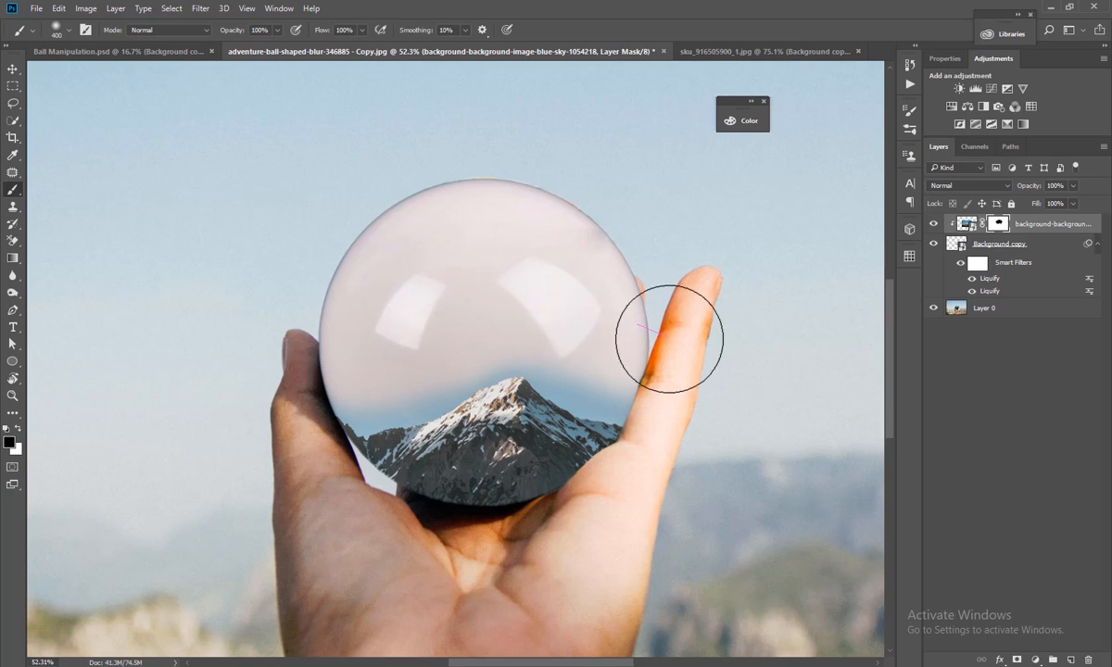
Place the city image alone-architecture-buildings-220444 from the Manpulation folder into the hand photo and clip it to the ball.
left_click(1050, 5)
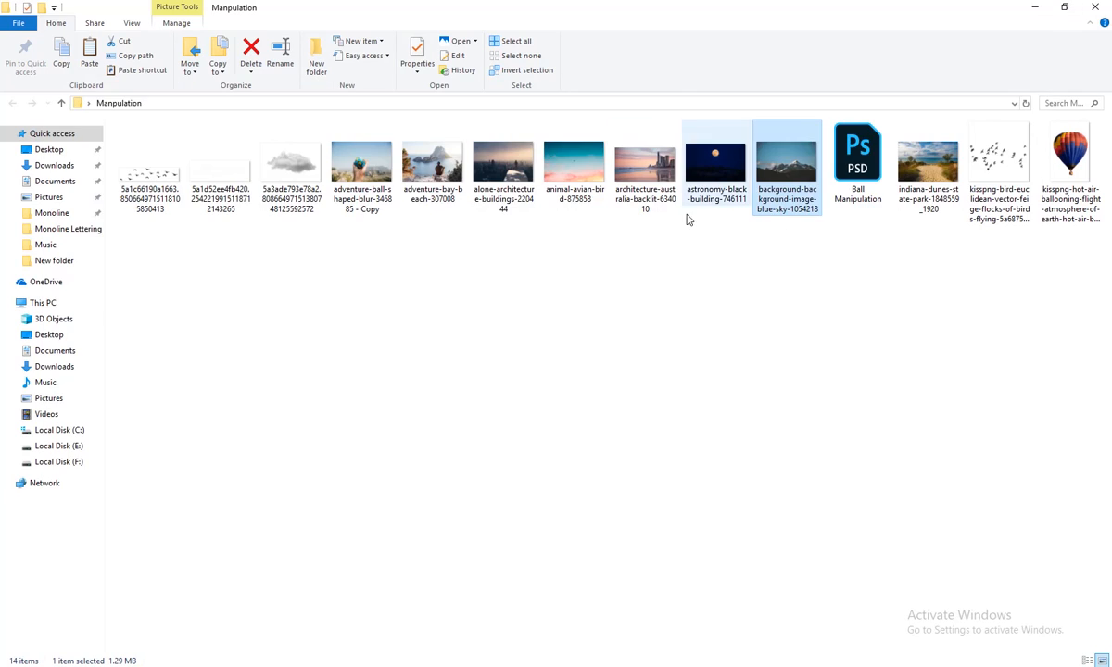
left_click(365, 192)
left_click(619, 172)
left_click(777, 176)
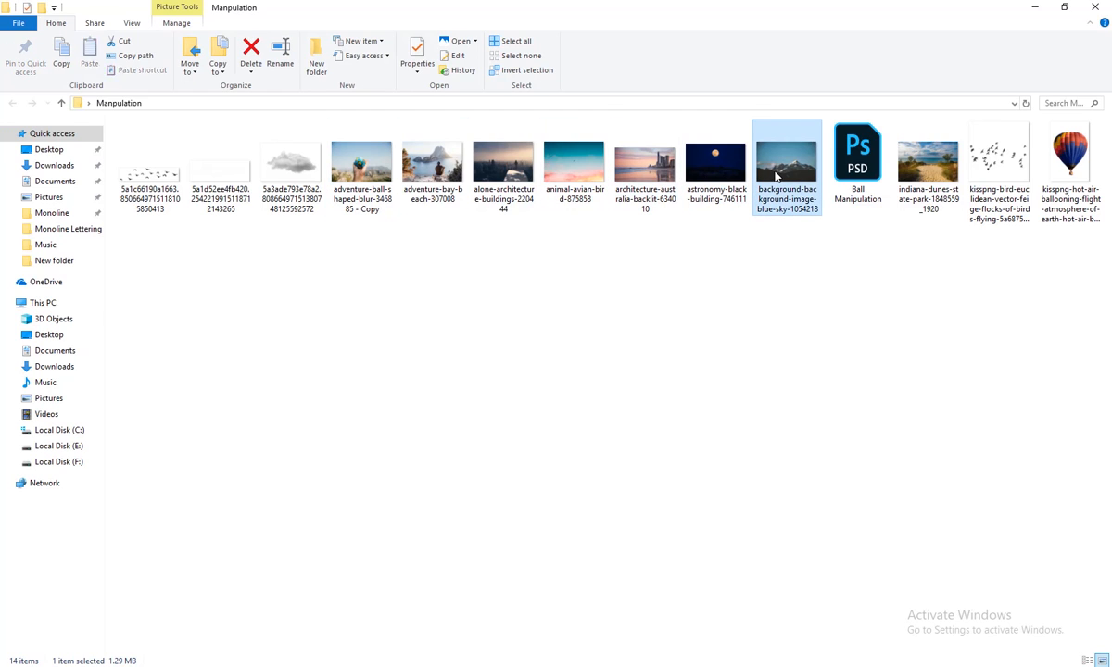
left_click_drag(485, 172, 516, 355)
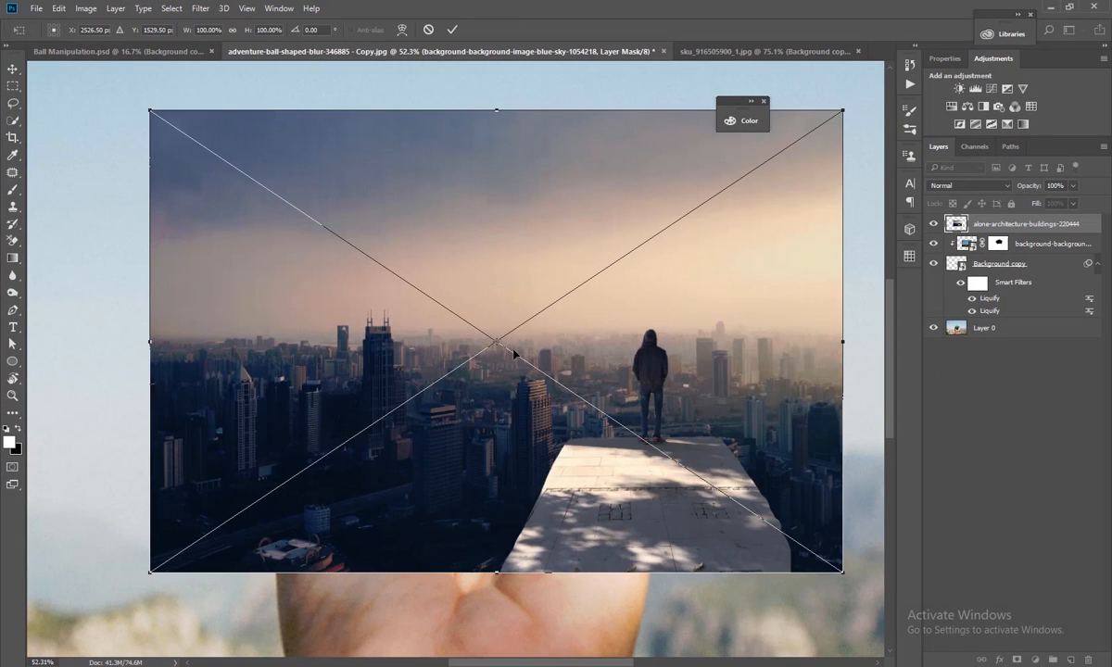
key("Return")
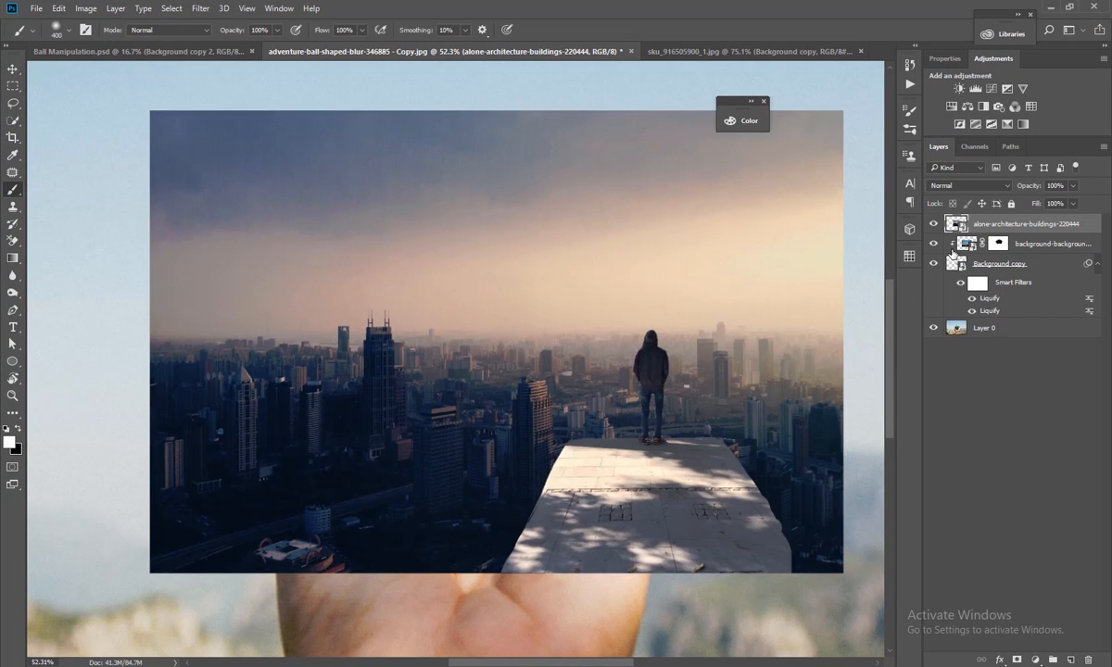
left_click(967, 232, "alt")
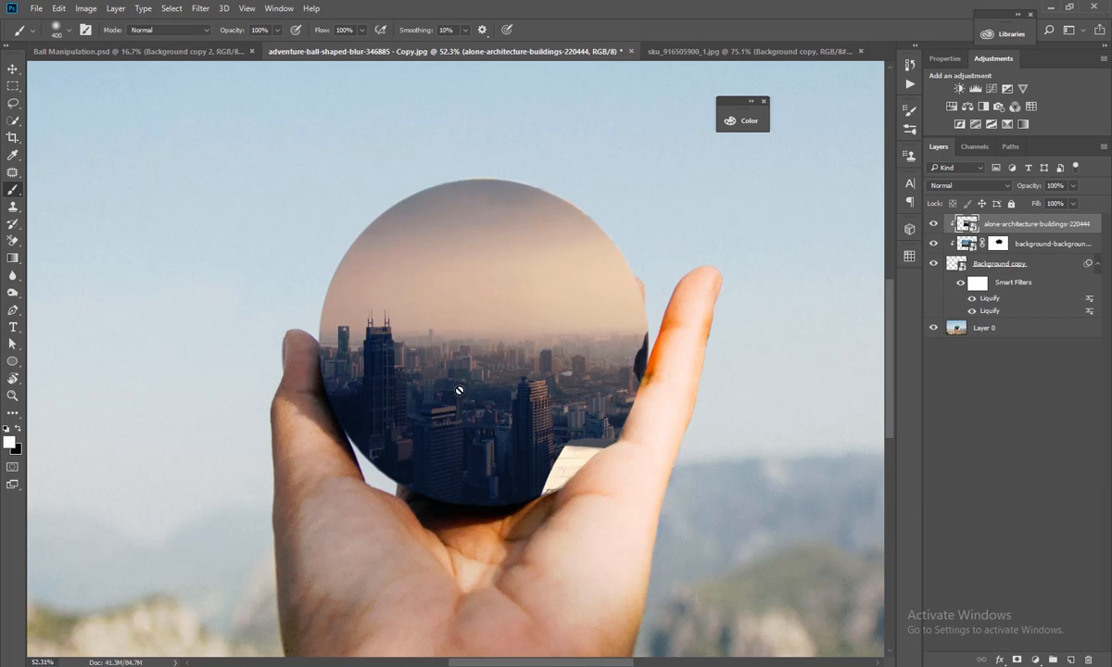
Move the city image so its tall tower sits near the ball's centre, and set its blend mode to Hard Light.
key("v")
left_click_drag(466, 362, 543, 352)
left_click(967, 188)
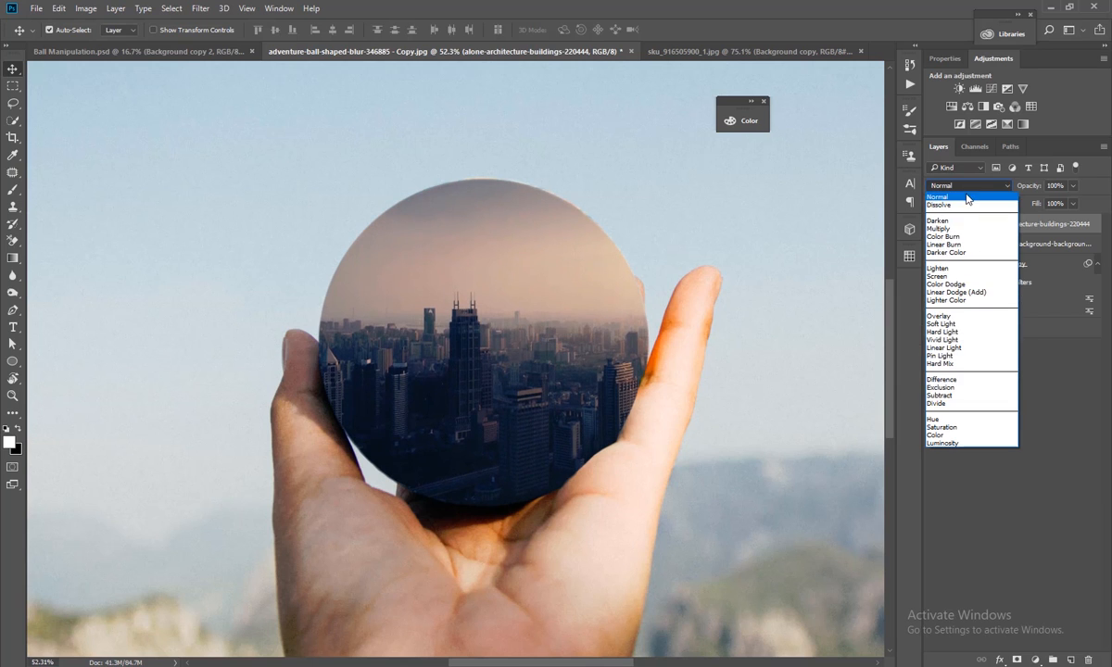
left_click(943, 332)
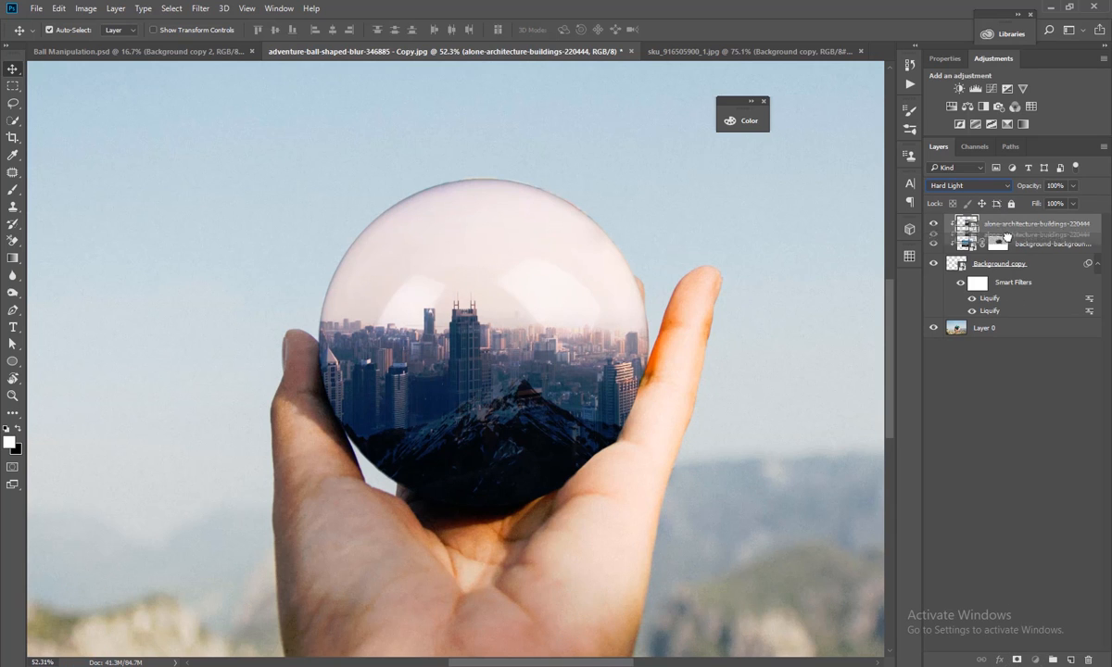
Place the city layer beneath the mountain layer and reposition both images so the skyline rises just behind the peak.
left_click_drag(1014, 224, 1007, 246)
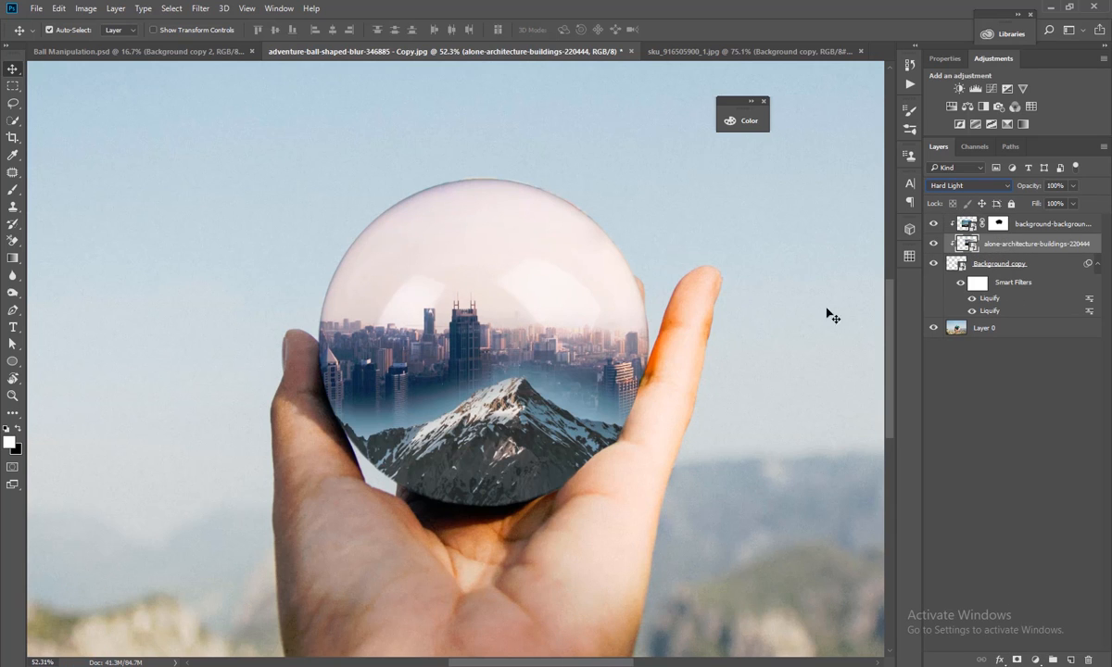
left_click_drag(475, 330, 453, 373)
left_click_drag(521, 422, 521, 404)
left_click_drag(459, 349, 461, 349)
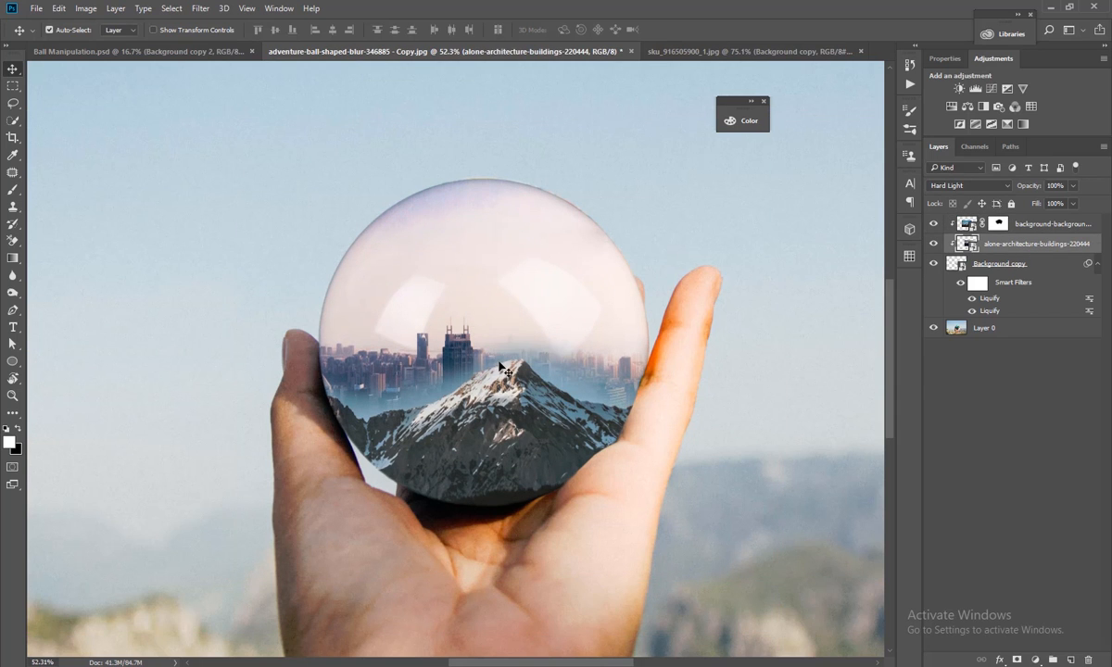
Examine the city and mountain blend inside the ball at several magnifications.
key("ctrl+minus")
key("ctrl+minus")
key("ctrl+plus")
key("ctrl+plus")
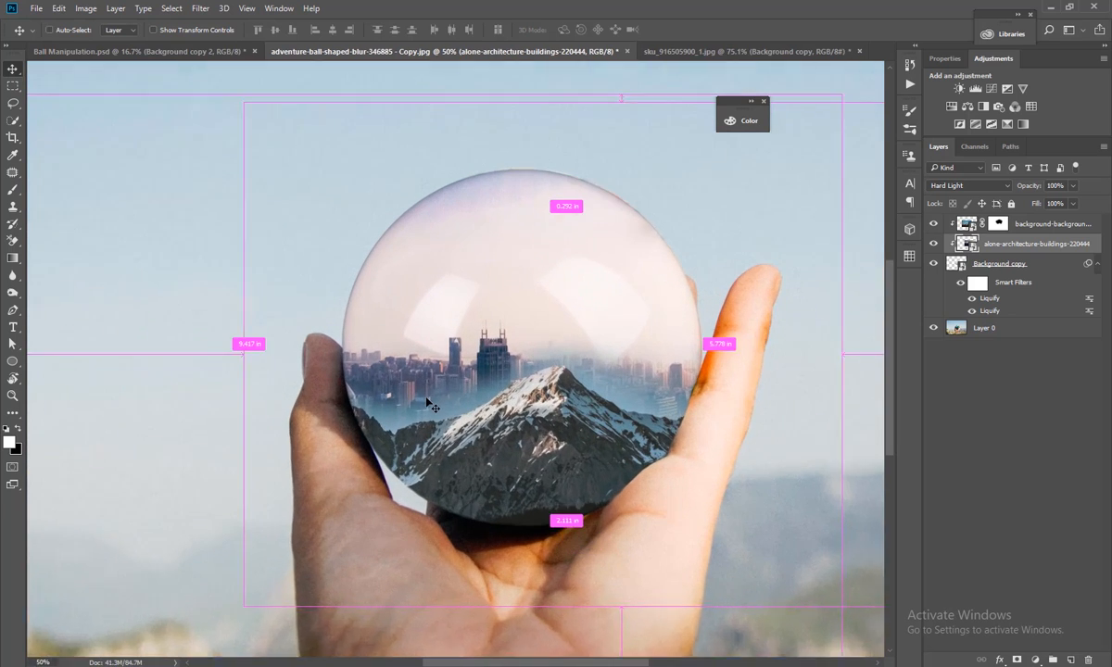
key("ctrl+plus")
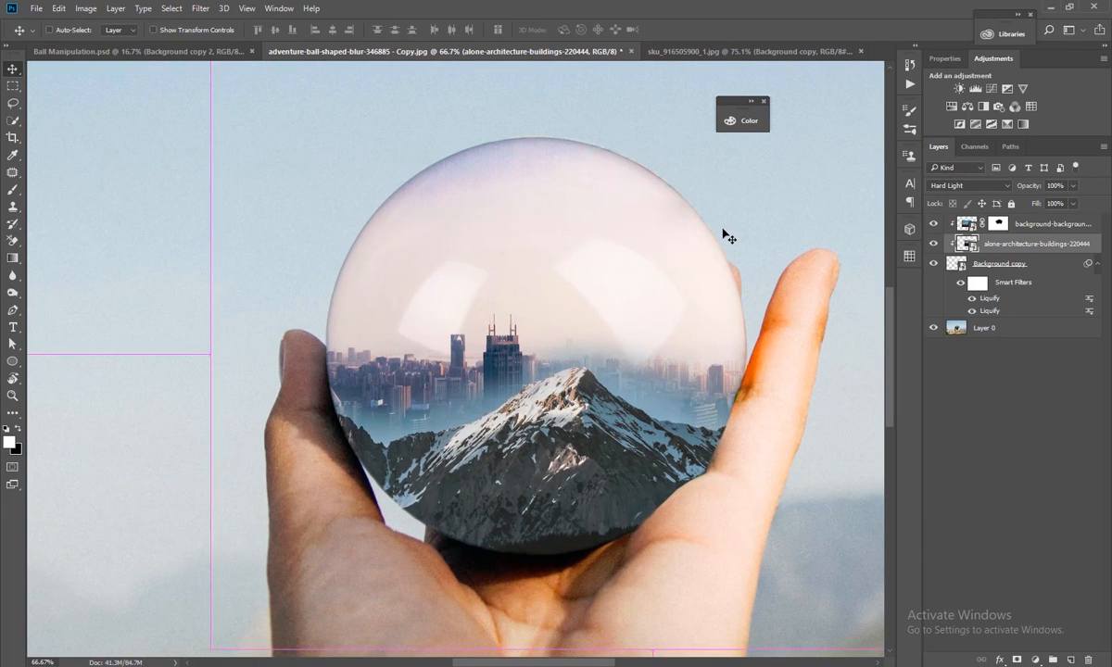
key("ctrl+plus")
key("ctrl+minus")
key("ctrl+minus")
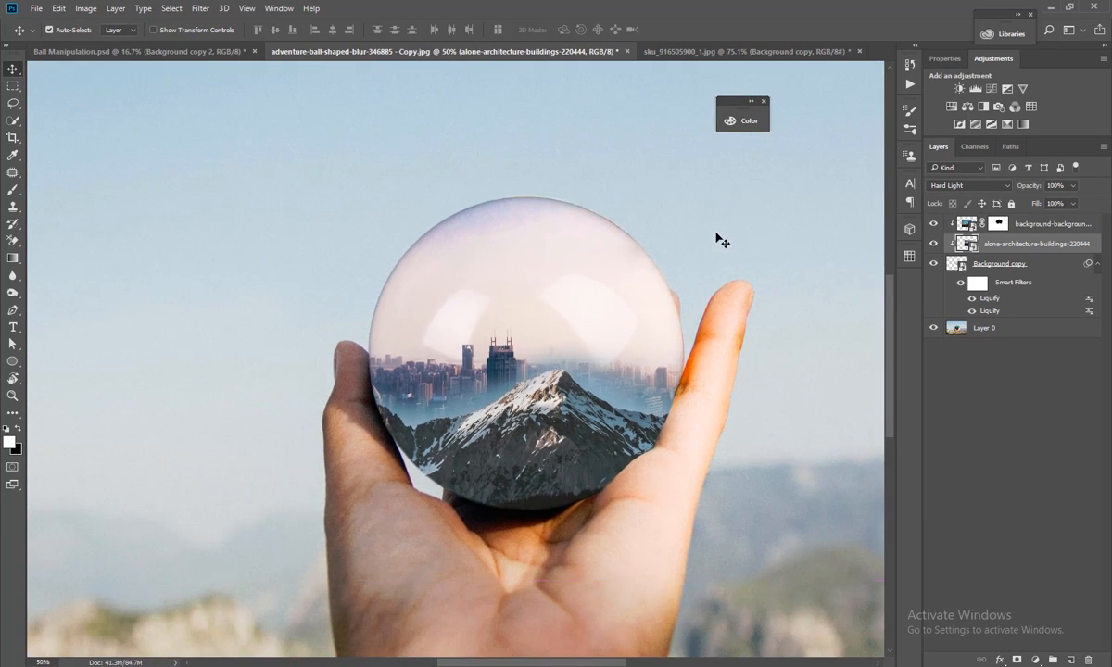
Place the beach sunset image architecture-australia-backlit-634010 from the Manpulation folder into the hand photo and clip it to the ball.
left_click(1051, 6)
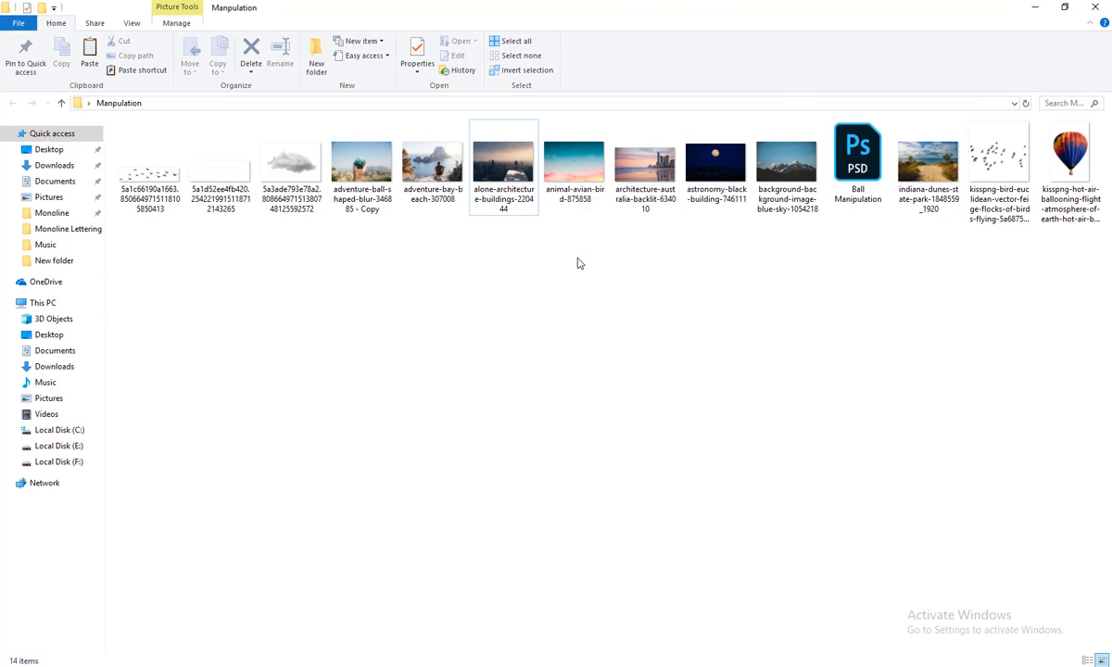
left_click_drag(627, 205, 420, 595)
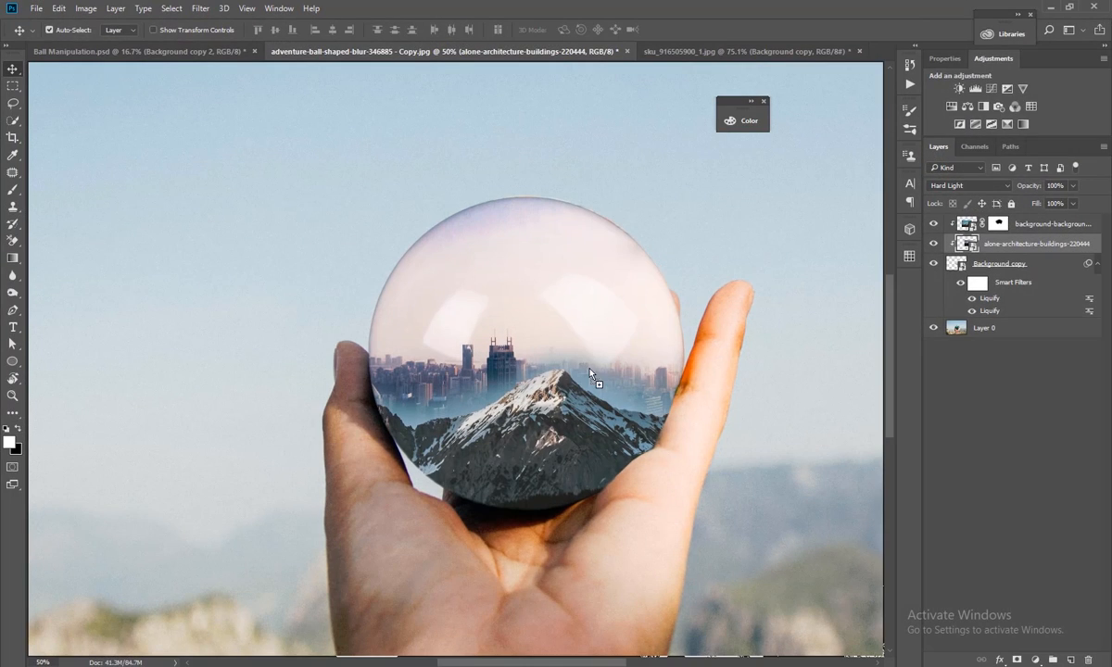
left_click_drag(590, 370, 594, 376)
scroll(589, 335, "down", 1)
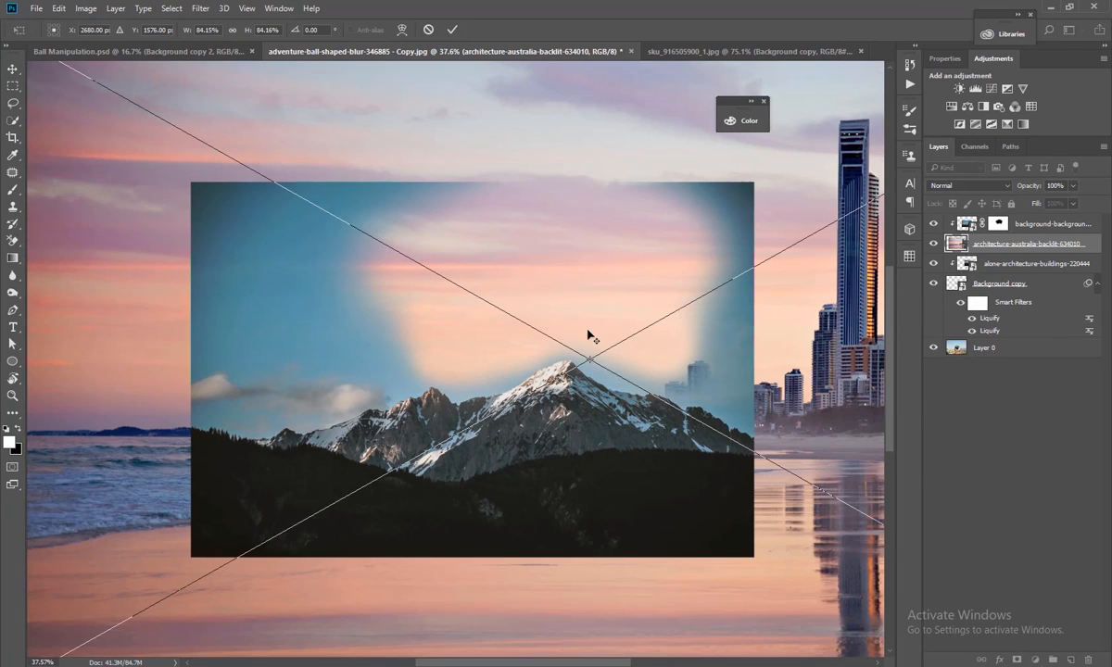
key("alt+space")
key("Escape")
key("Return")
left_click(978, 249, "alt")
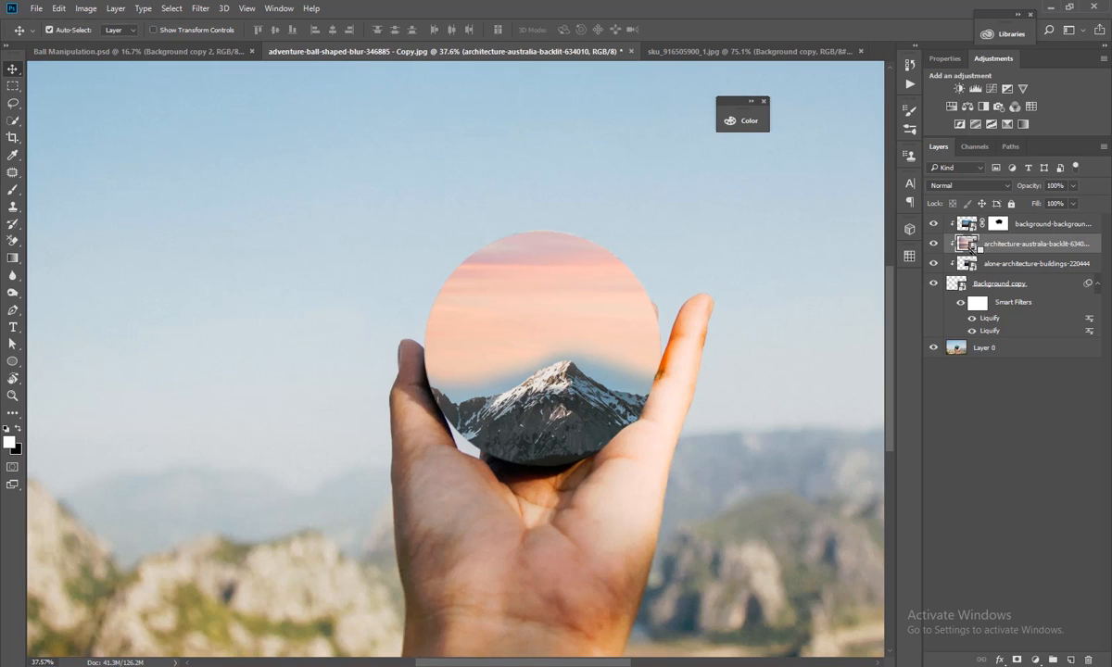
Bring the sunset layer above the mountain layer and set its blend mode to Pin Light.
left_click_drag(1010, 247, 988, 218)
left_click(982, 187)
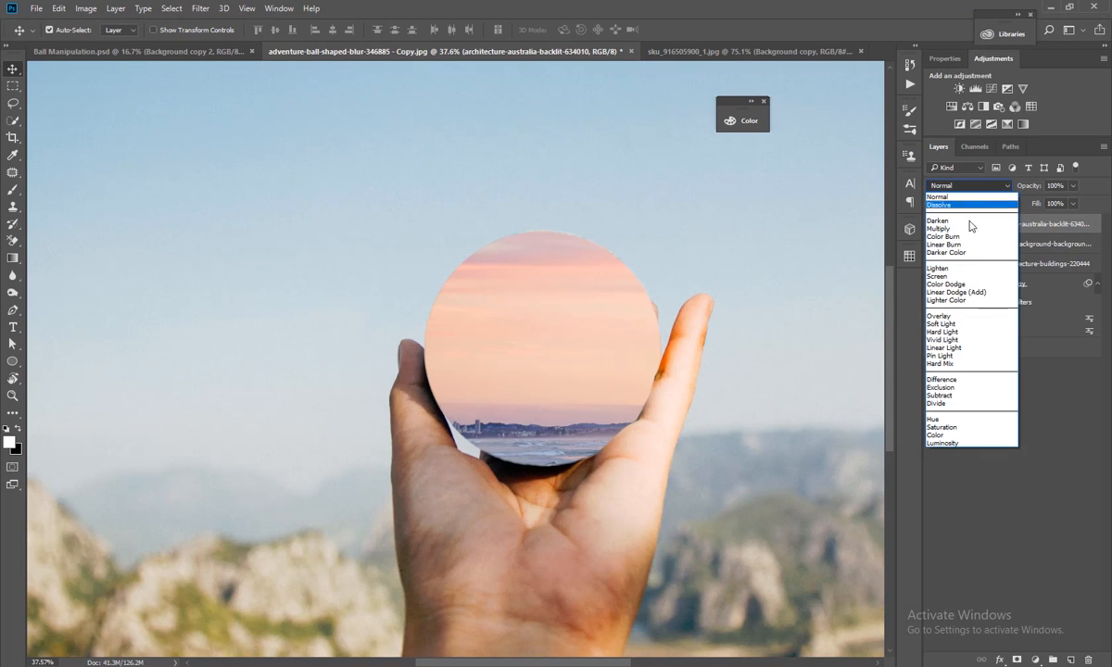
left_click(941, 356)
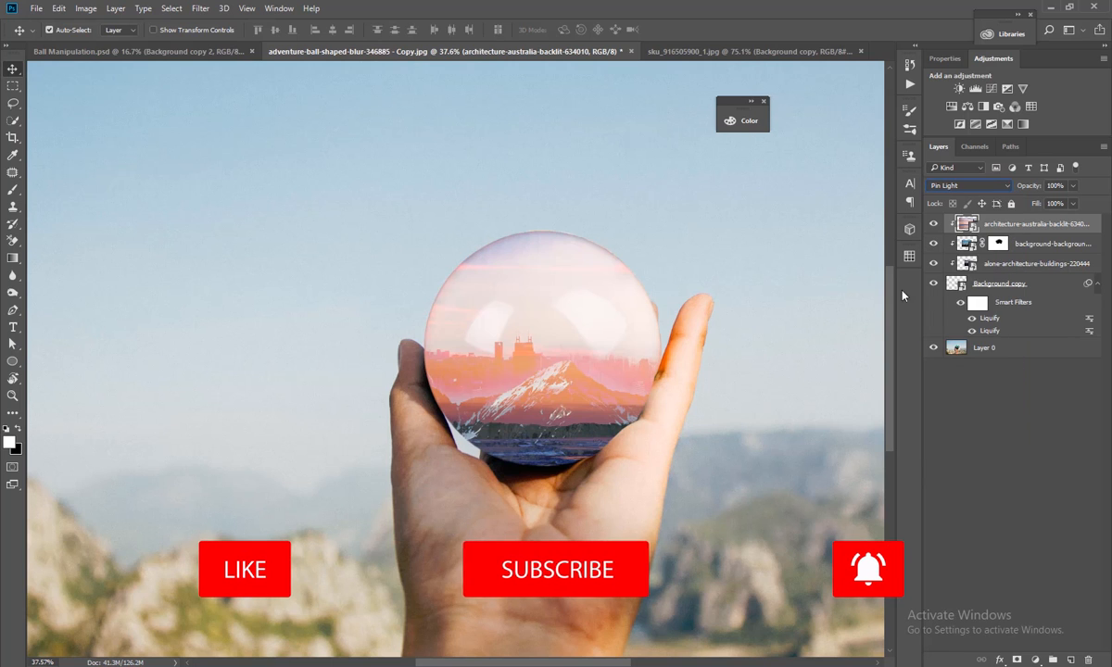
Scale the sunset image to about 62% and position it so its horizon crosses the ball above the city skyline.
key("ctrl+t")
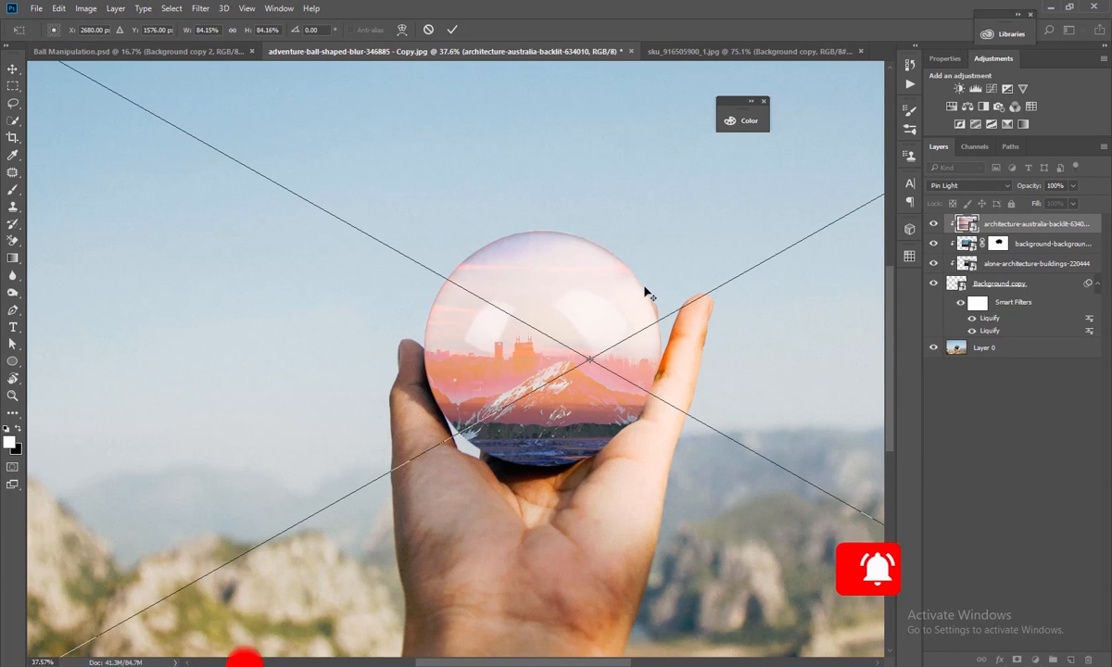
scroll(649, 296, "down", 2)
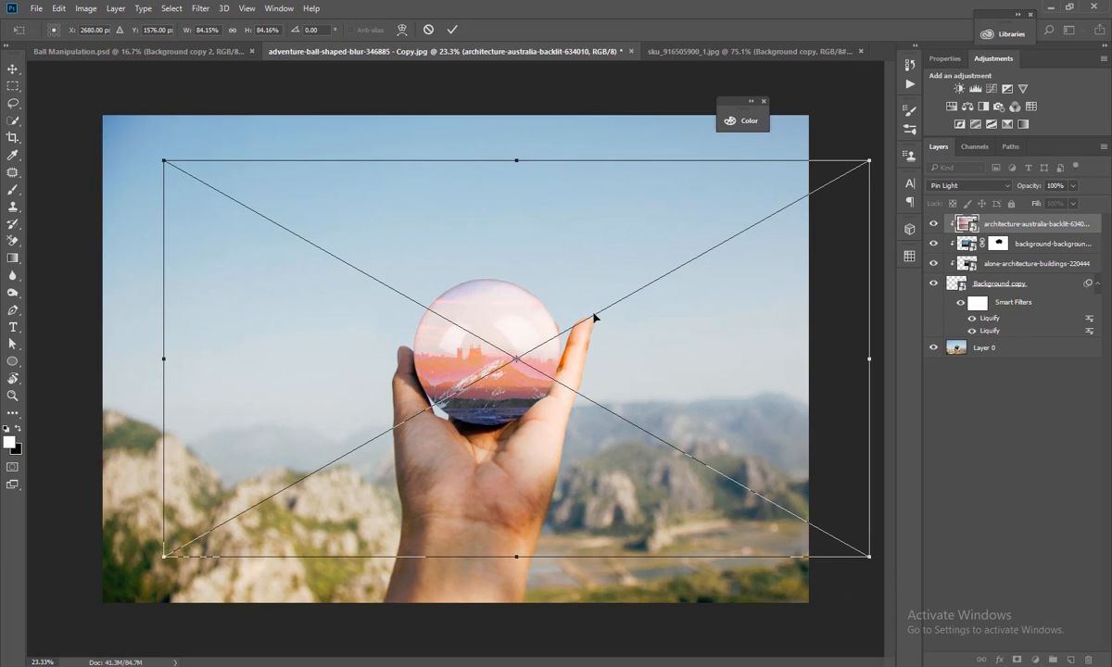
left_click_drag(594, 318, 599, 266)
left_click_drag(876, 501, 790, 442)
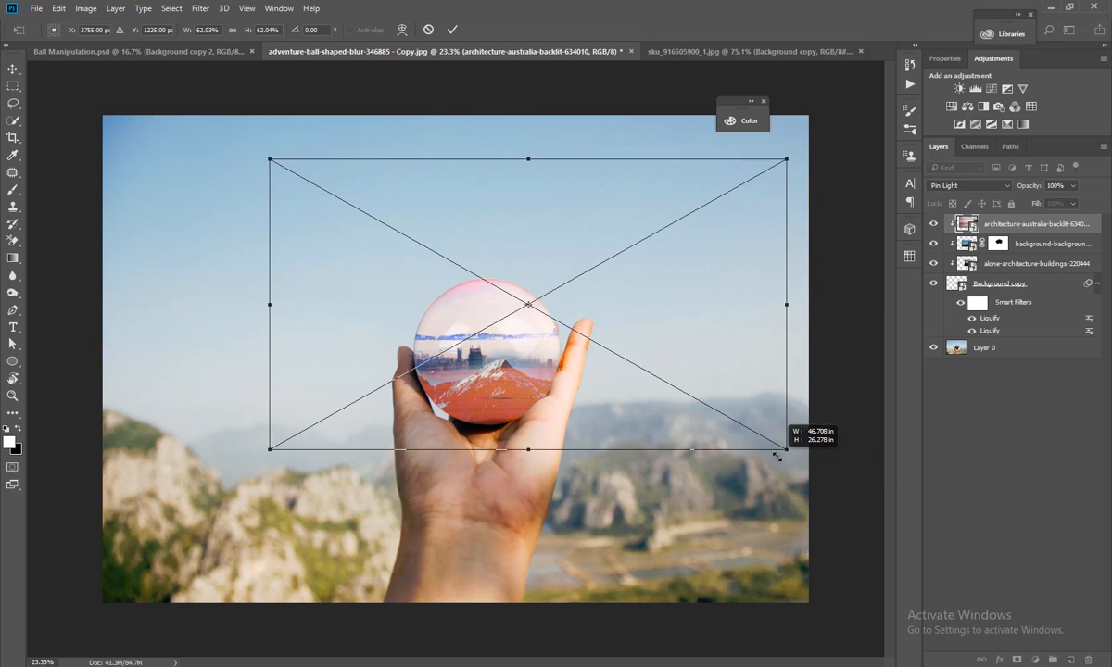
mouse_move(693, 380)
left_mouse_down()
mouse_move(684, 400)
mouse_move(699, 396)
left_mouse_up()
key("Return")
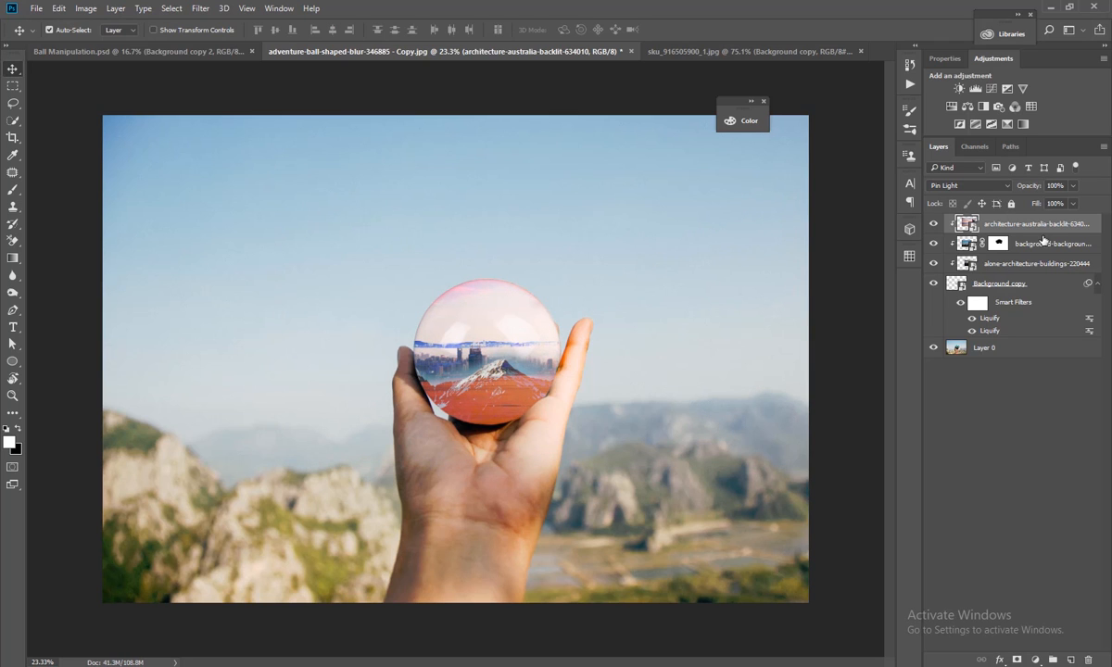
Add a layer mask to the sunset layer and paint black over the mountain area to clear the red tint.
left_click(1017, 658)
scroll(459, 383, "up", 5)
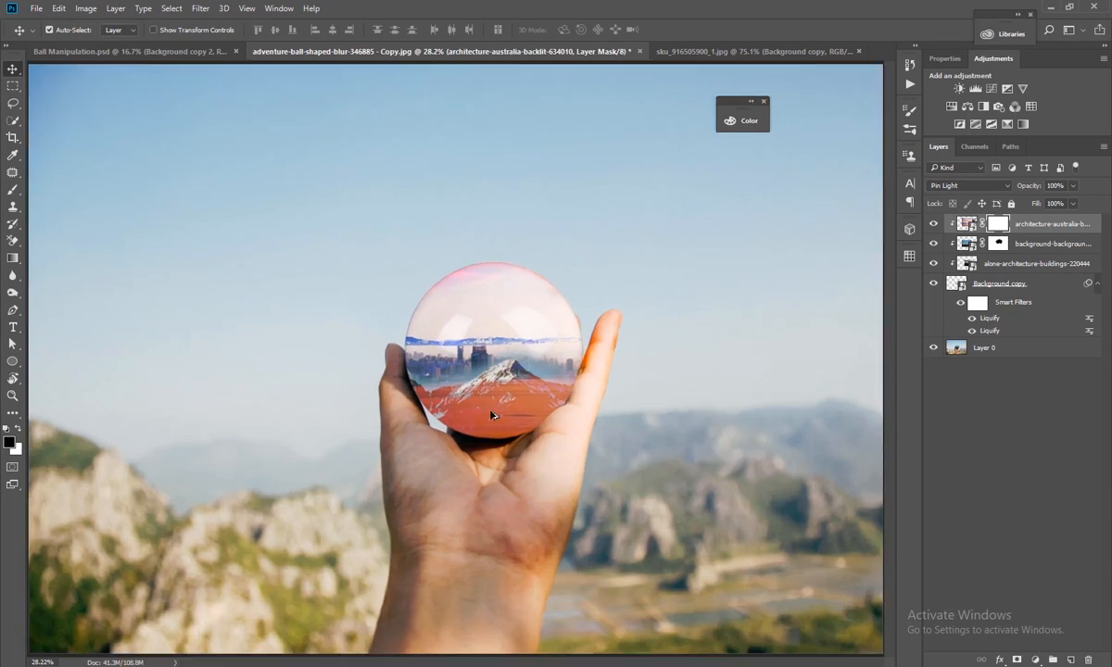
key("b")
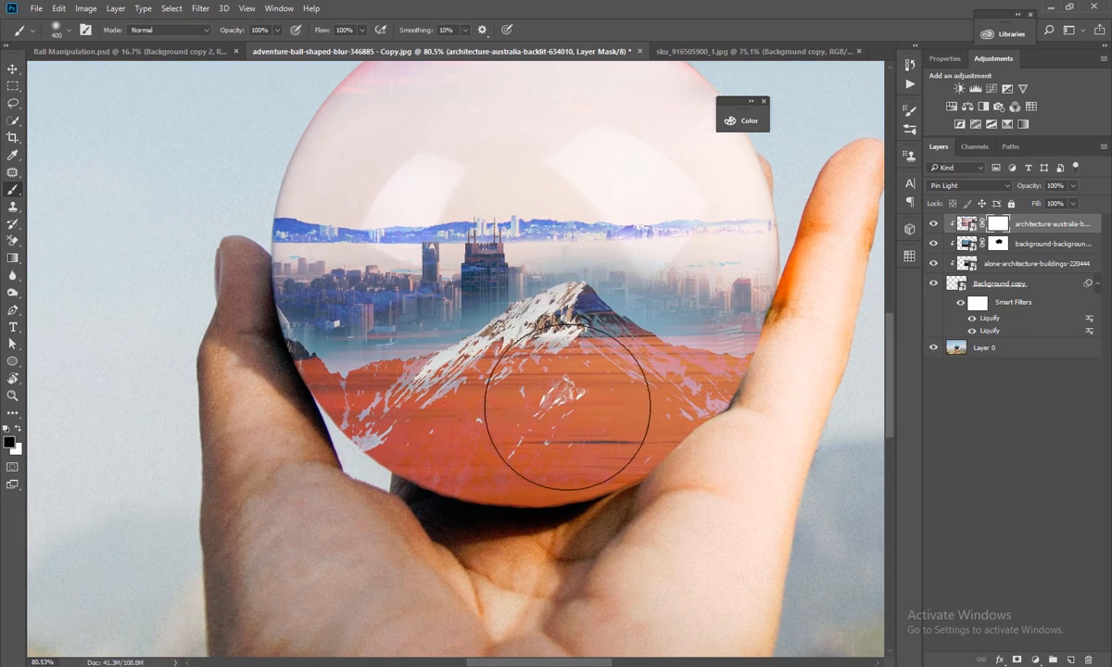
mouse_move(533, 422)
left_mouse_down()
mouse_move(541, 409)
mouse_move(372, 359)
mouse_move(350, 368)
left_mouse_up()
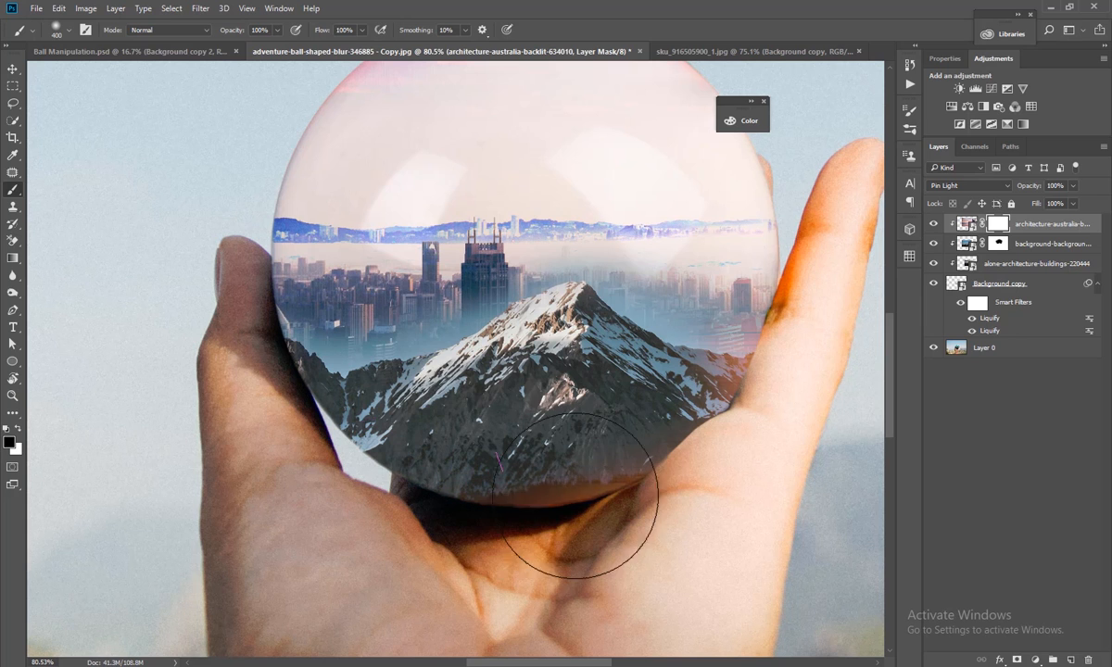
mouse_move(584, 484)
left_mouse_down()
mouse_move(707, 384)
mouse_move(745, 335)
left_mouse_up()
left_click_drag(562, 362, 534, 520)
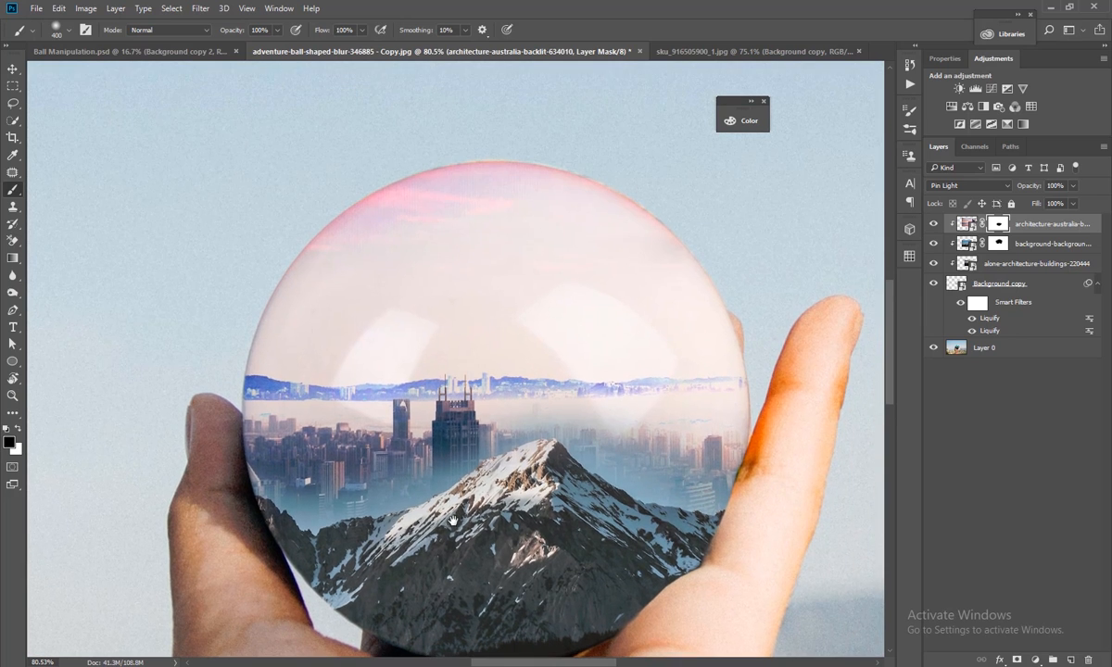
Mask out the sunset layer's pink clouds along the ball's upper edge, undoing and repainting the first stroke.
mouse_move(324, 192)
left_mouse_down()
mouse_move(514, 198)
mouse_move(558, 233)
mouse_move(263, 274)
left_mouse_up()
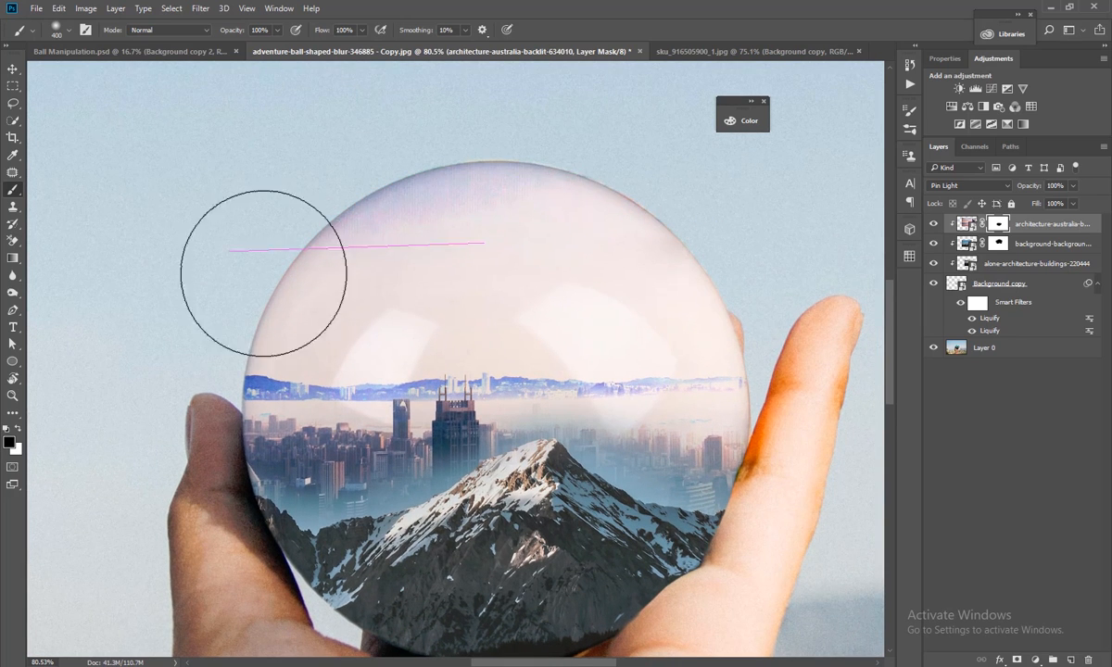
key("ctrl+z")
mouse_move(455, 244)
left_mouse_down()
mouse_move(590, 236)
mouse_move(710, 279)
mouse_move(627, 283)
mouse_move(383, 251)
mouse_move(657, 229)
mouse_move(263, 200)
mouse_move(625, 207)
mouse_move(475, 244)
mouse_move(601, 229)
mouse_move(499, 221)
left_mouse_up()
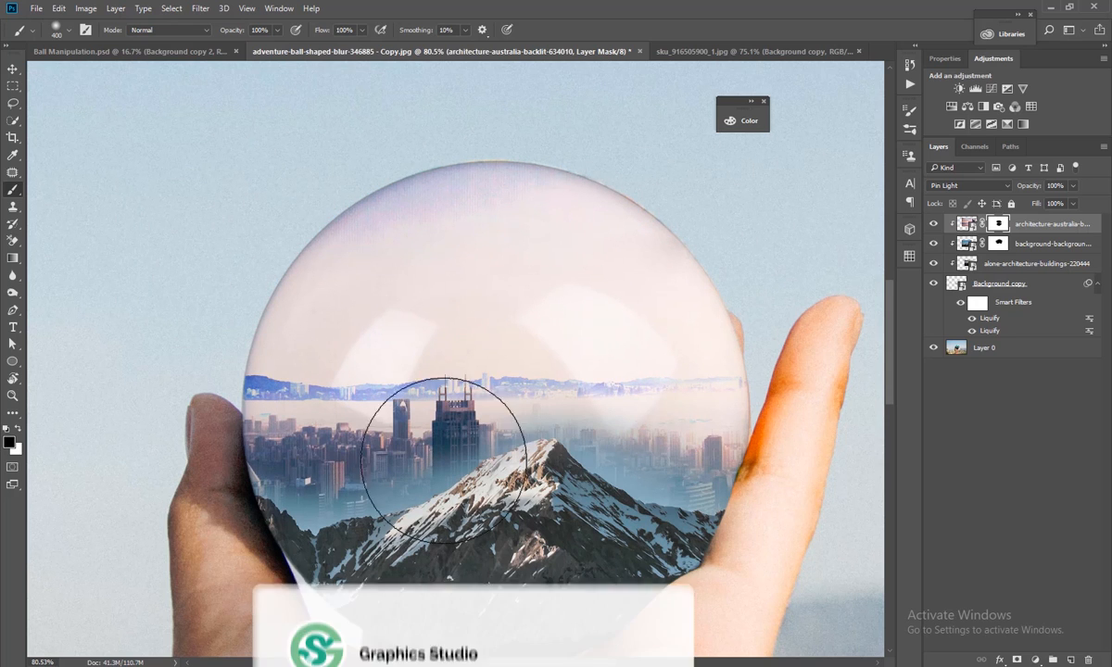
mouse_move(446, 459)
left_mouse_down()
mouse_move(537, 507)
mouse_move(622, 509)
mouse_move(548, 482)
mouse_move(582, 487)
mouse_move(416, 501)
mouse_move(421, 513)
mouse_move(540, 478)
left_mouse_up()
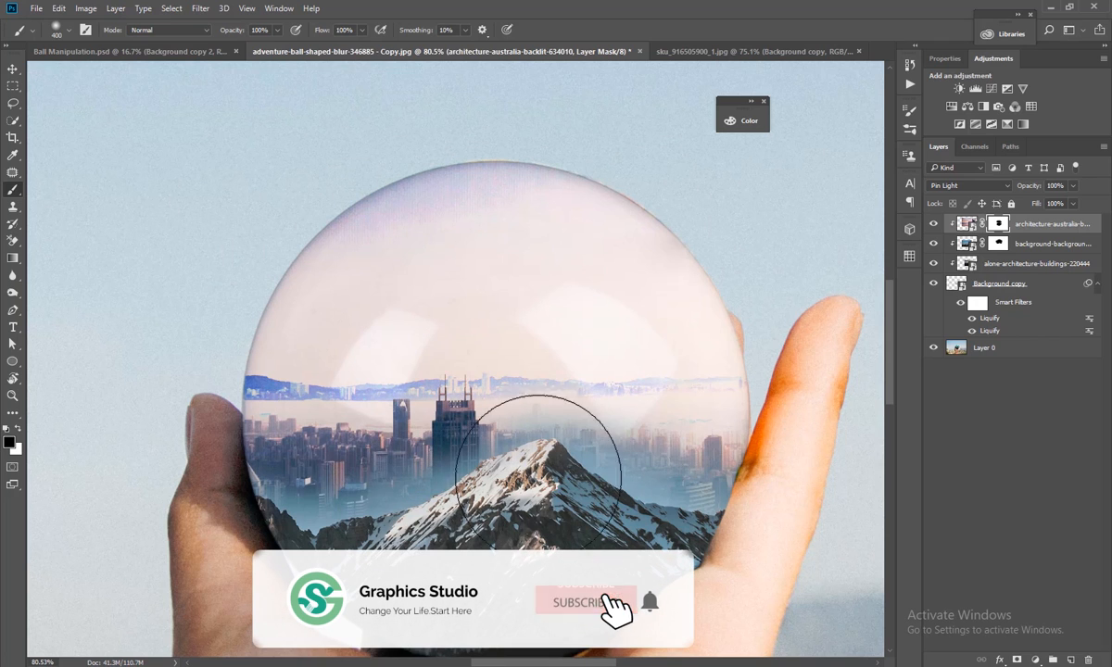
Paint black with a smaller brush on the mountain layer's mask to clear its haze from the city buildings behind the peak.
left_click(997, 242)
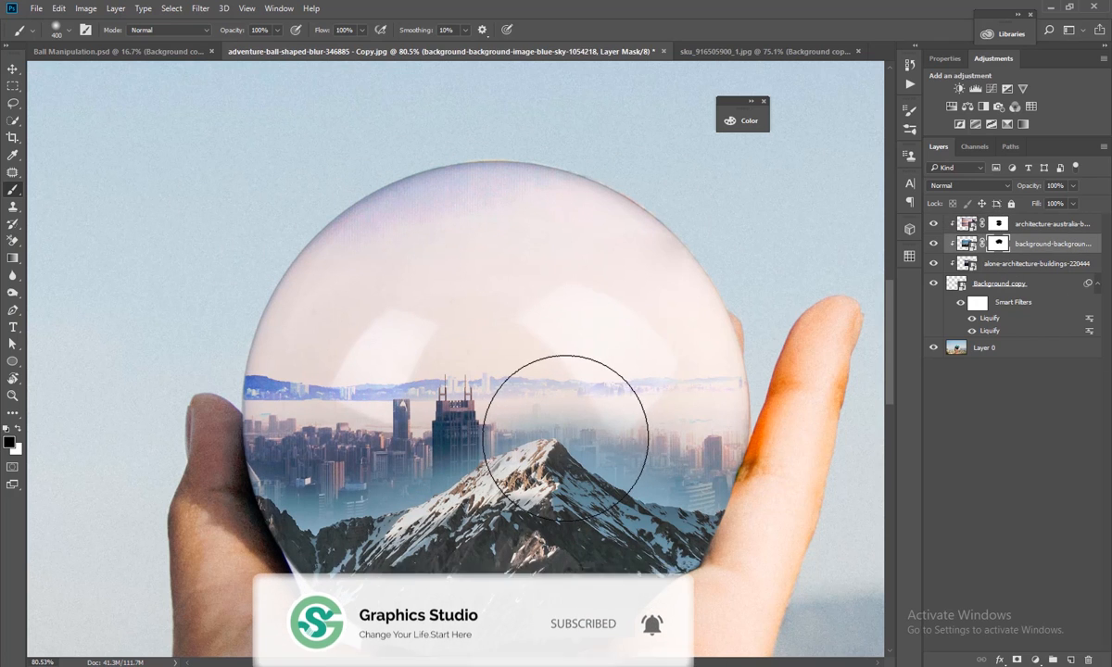
key("bracketleft")
key("bracketleft")
key("bracketleft")
key("bracketleft")
key("bracketleft")
key("bracketleft")
key("bracketleft")
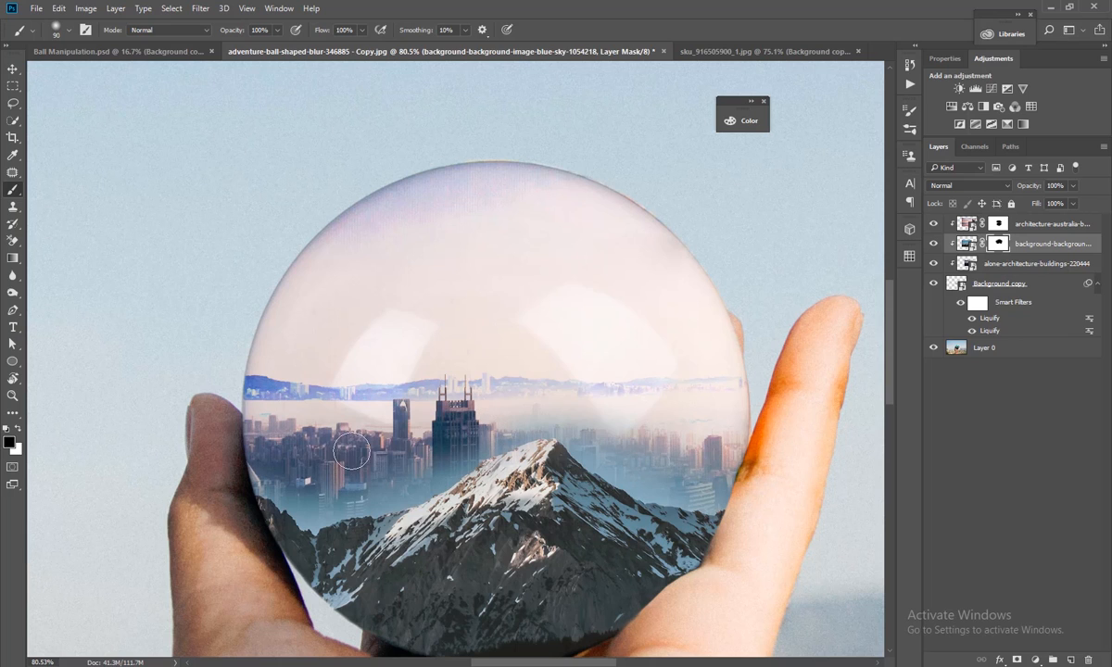
mouse_move(298, 487)
left_mouse_down()
mouse_move(334, 485)
mouse_move(283, 464)
mouse_move(415, 455)
mouse_move(420, 435)
mouse_move(464, 429)
mouse_move(512, 398)
mouse_move(624, 408)
left_mouse_up()
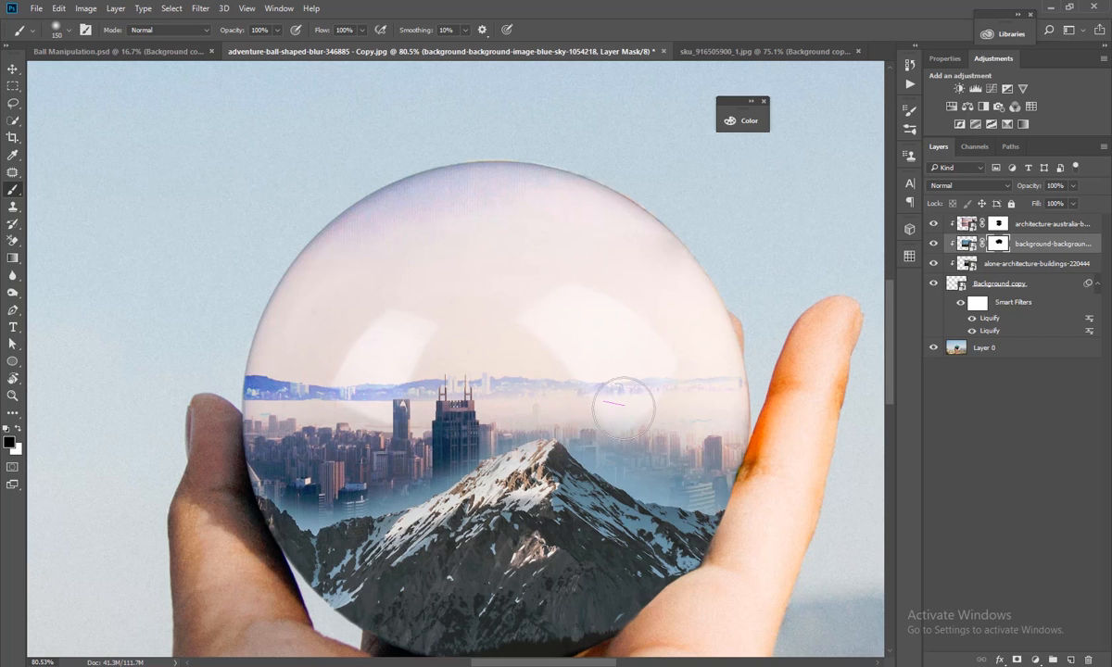
Paint black on the mountain layer's mask to clear more haze from the city buildings on both sides of the peak.
left_click_drag(663, 446, 616, 432)
left_click_drag(730, 471, 719, 462)
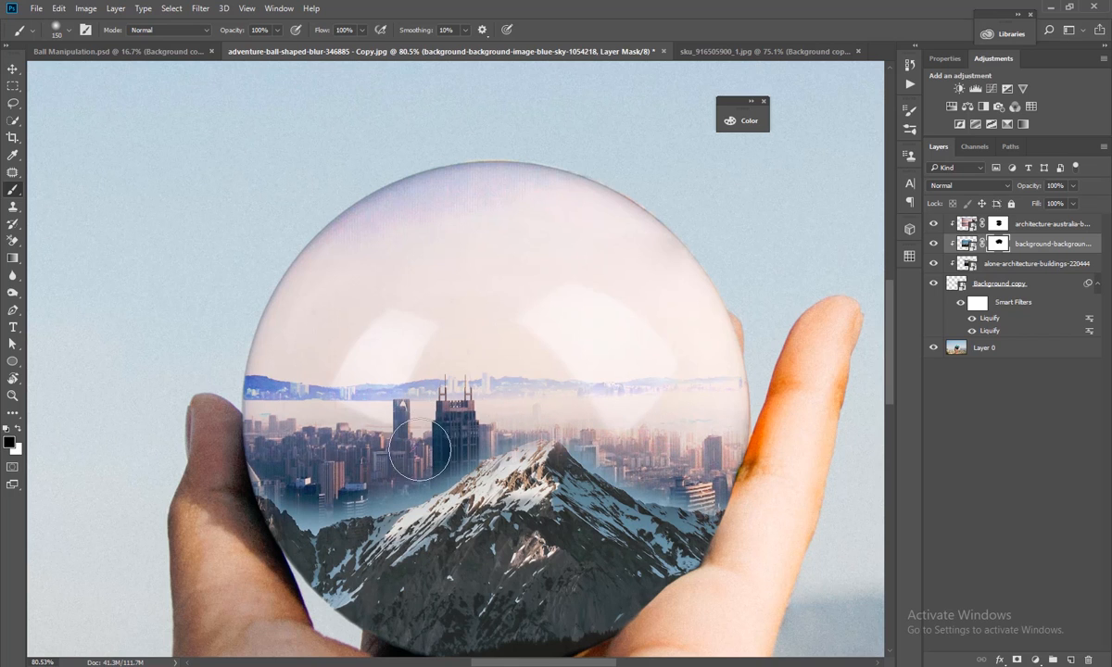
mouse_move(419, 450)
left_mouse_down()
mouse_move(314, 482)
mouse_move(420, 453)
mouse_move(449, 425)
mouse_move(417, 460)
mouse_move(346, 473)
left_mouse_up()
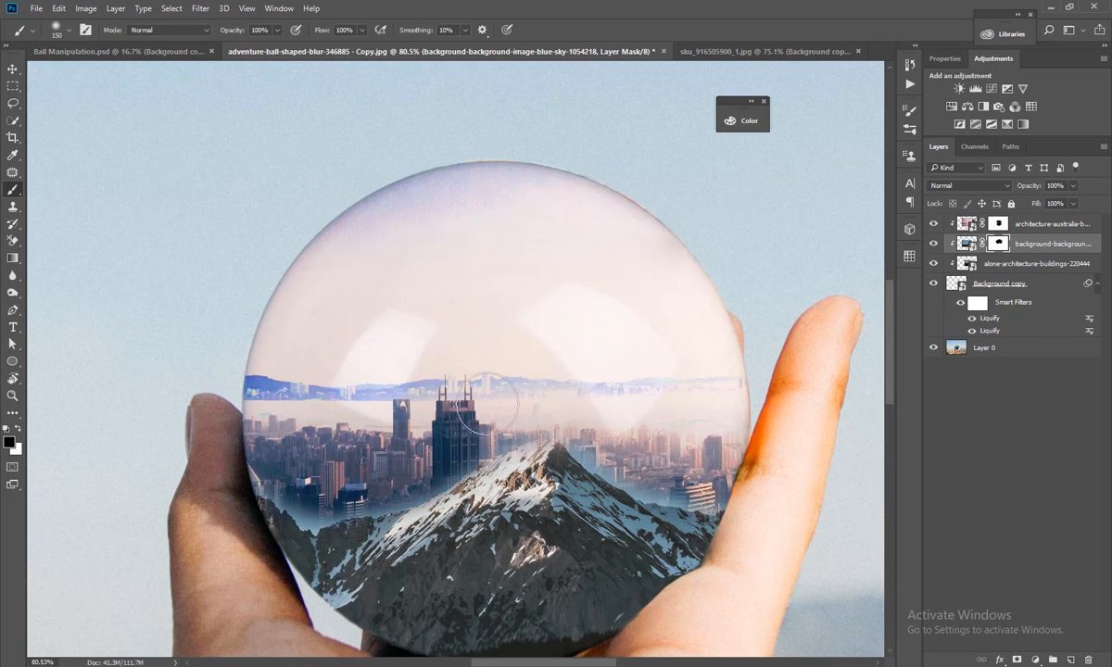
Shift the mountain layer slightly down and right inside the ball so more of the city shows behind it.
left_click(12, 69)
left_click_drag(507, 520, 527, 538)
key("ctrl+t")
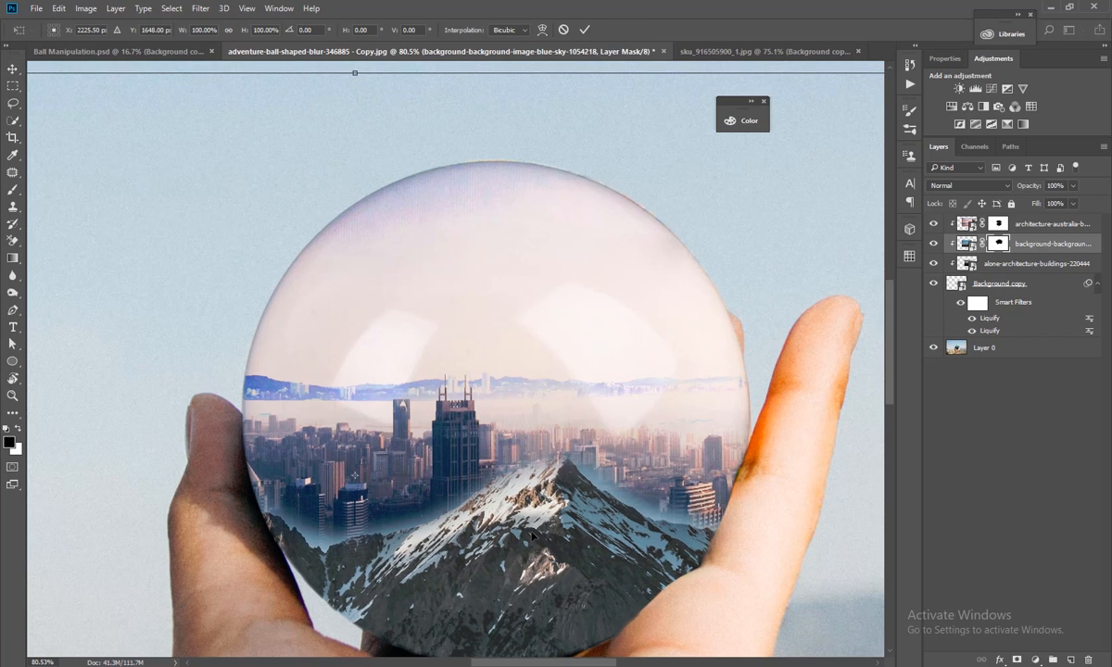
key("Return")
Place the indiana-dunes-state-park beach image above the mountain layer, enlarge it over the whole ball and clip it inside the glass.
left_click(1051, 11)
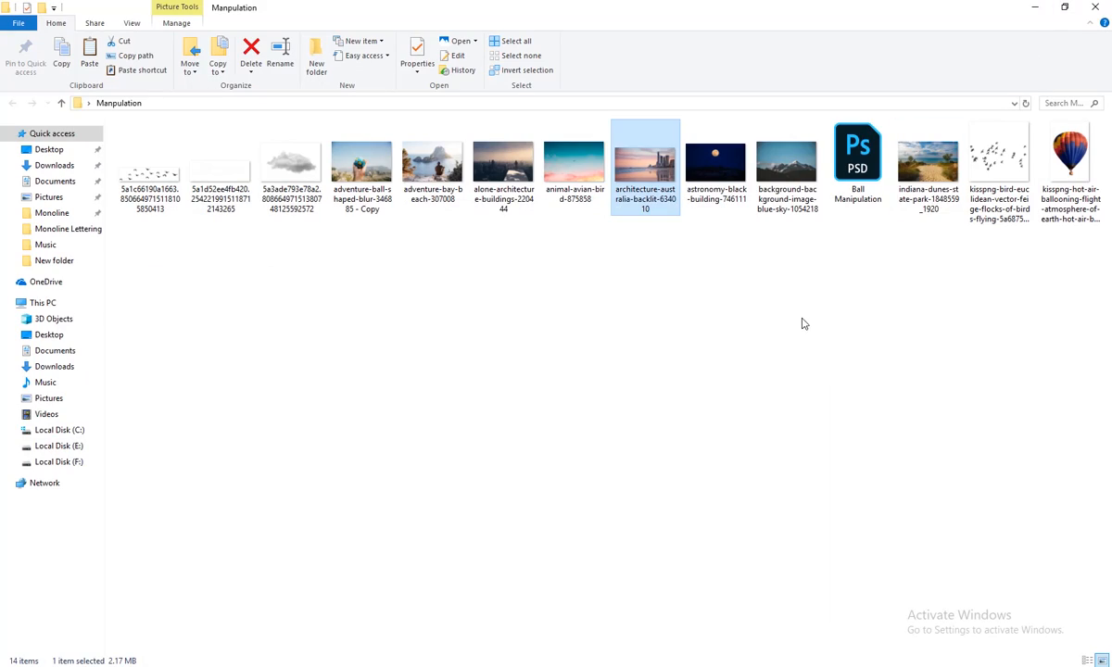
left_click(930, 209)
left_click_drag(689, 367, 523, 344)
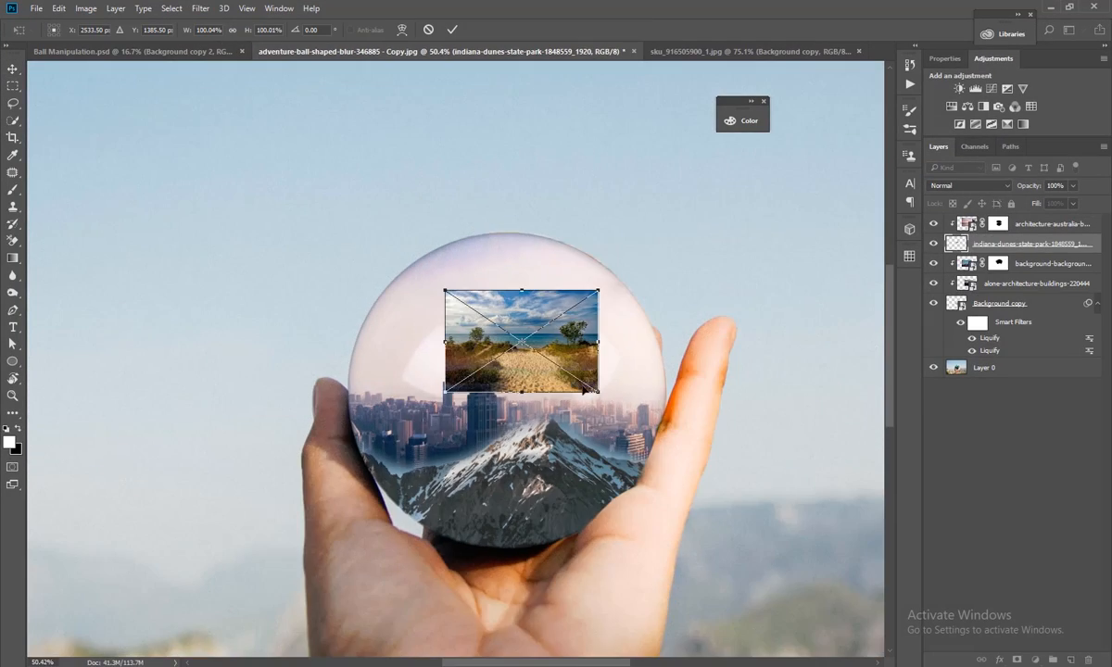
left_click_drag(602, 396, 772, 508)
left_click_drag(665, 434, 608, 451)
key("Return")
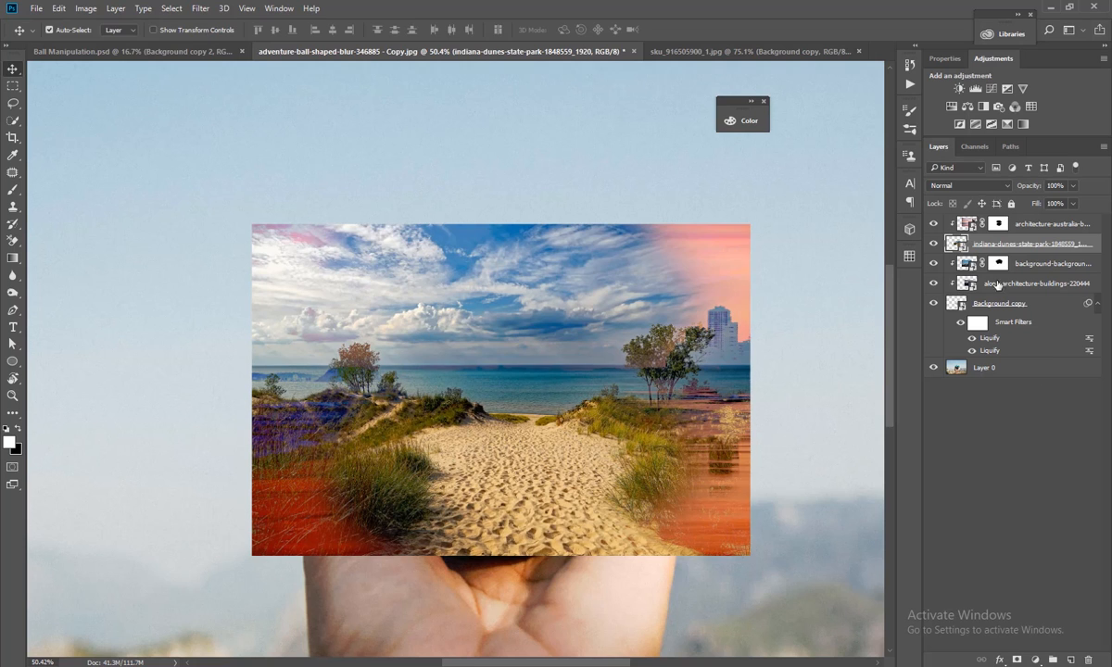
left_click(977, 252, "alt")
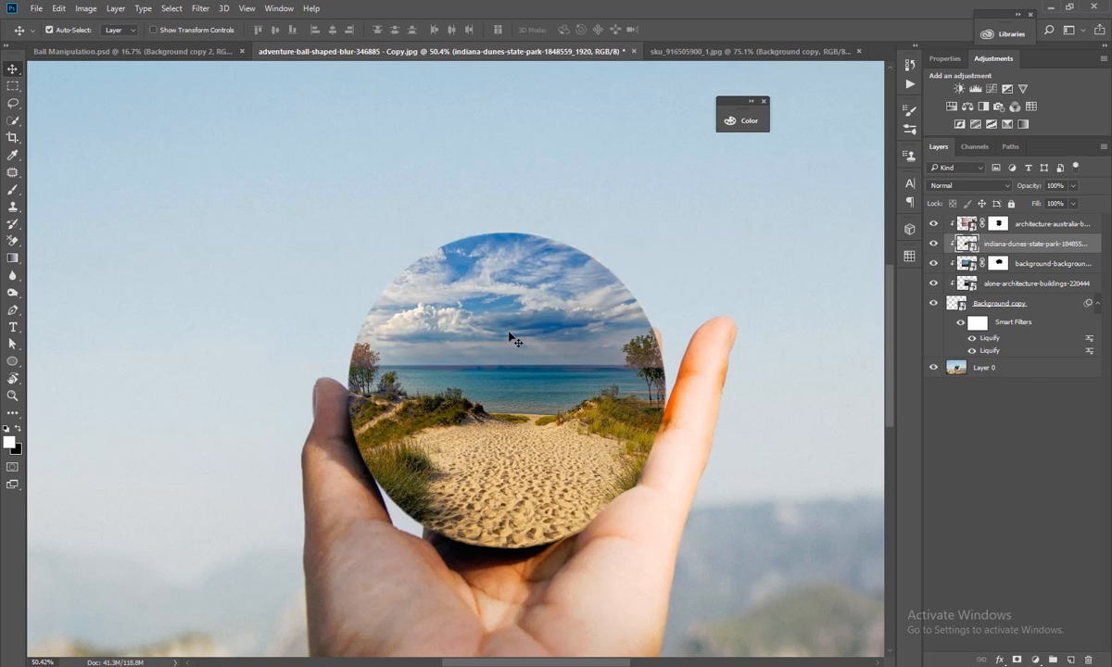
left_click_drag(510, 338, 520, 332)
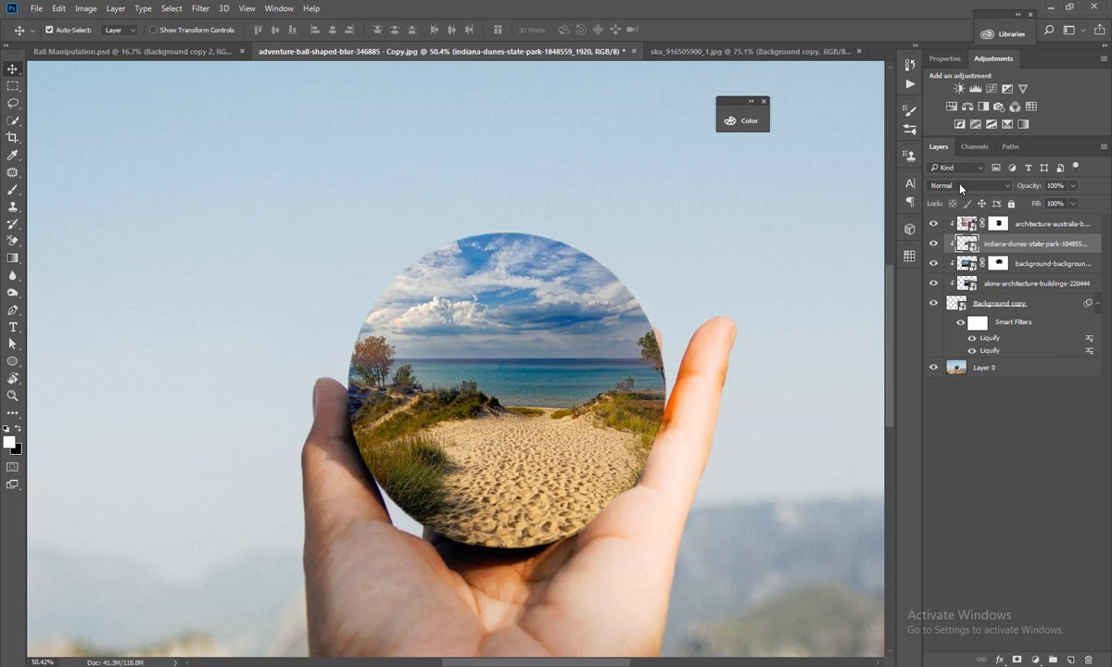
Set the beach layer's blend mode to Hard Light and its opacity to 60%.
left_click(960, 187)
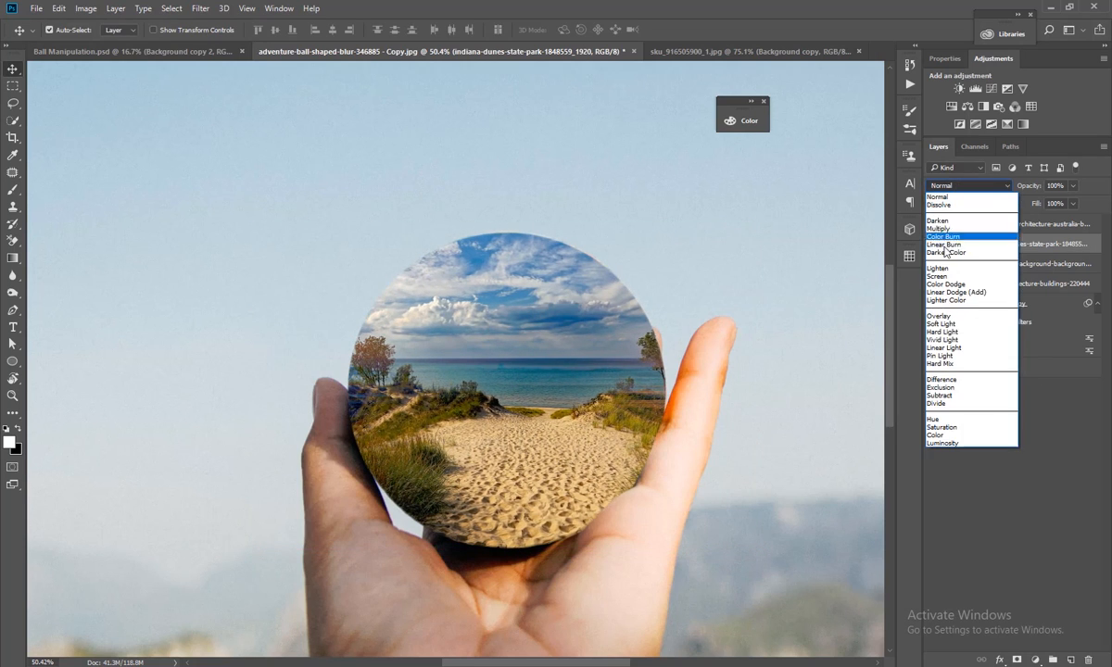
left_click(950, 332)
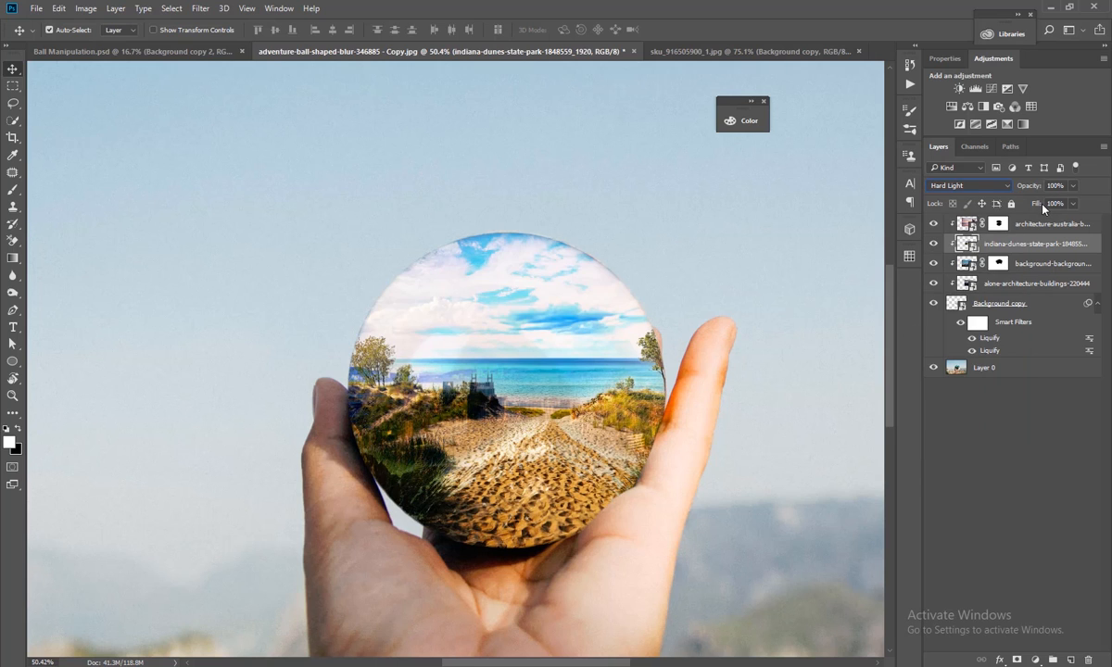
left_click(1072, 185)
left_click_drag(1075, 201, 1048, 205)
left_click(556, 347)
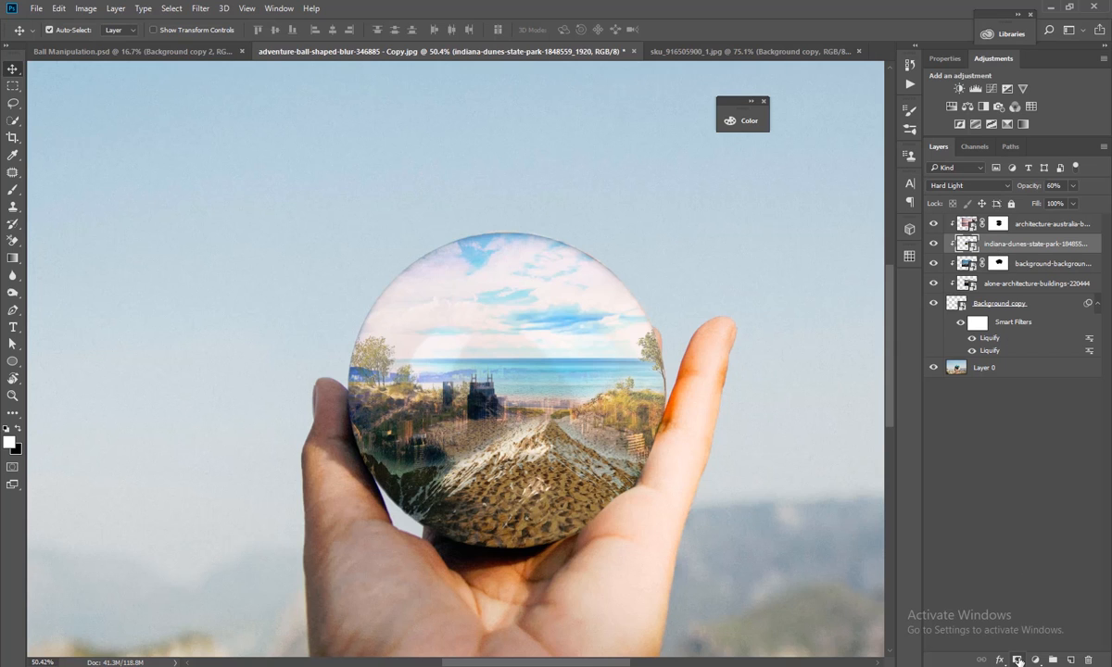
Add a layer mask to the beach layer and paint black with a larger brush over the mountain and city, keeping its cloudy sky.
left_click(1017, 660)
key("b")
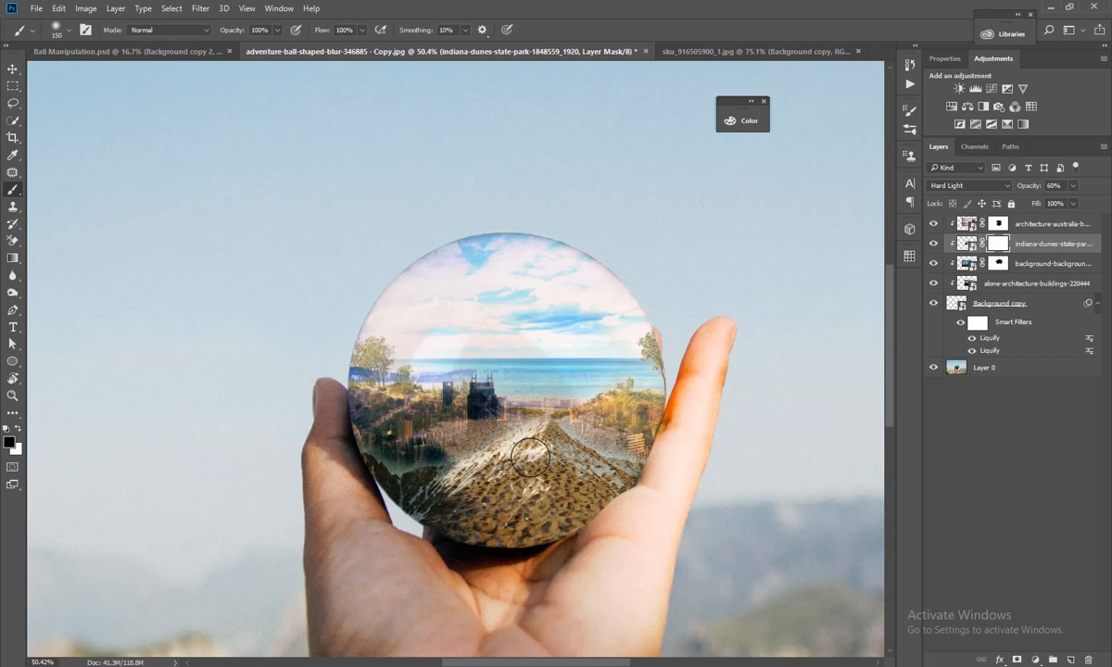
key("bracketright")
key("bracketright")
key("bracketright")
key("bracketright")
mouse_move(543, 497)
left_mouse_down()
mouse_move(372, 477)
mouse_move(563, 507)
mouse_move(656, 501)
mouse_move(608, 506)
mouse_move(593, 486)
mouse_move(382, 454)
mouse_move(320, 394)
mouse_move(660, 470)
mouse_move(635, 449)
left_mouse_up()
Mask out the beach layer's remaining tree at the ball's right edge with a smaller black brush.
key("bracketleft")
key("bracketleft")
key("bracketleft")
key("bracketleft")
key("bracketleft")
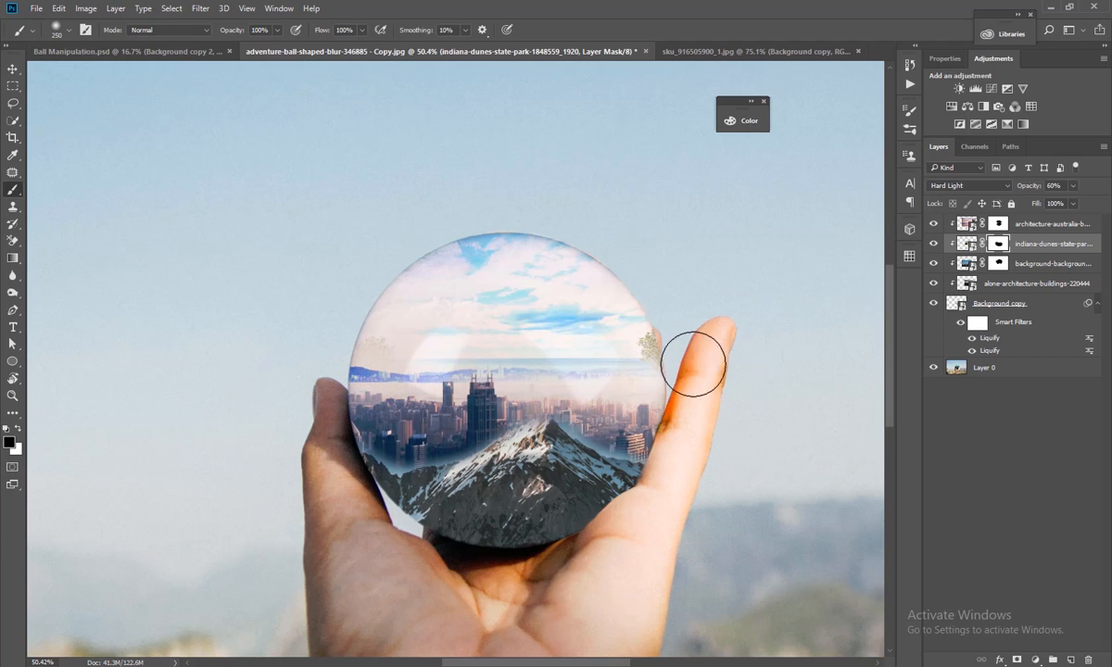
mouse_move(656, 340)
left_mouse_down()
mouse_move(666, 388)
mouse_move(633, 374)
mouse_move(670, 352)
left_mouse_up()
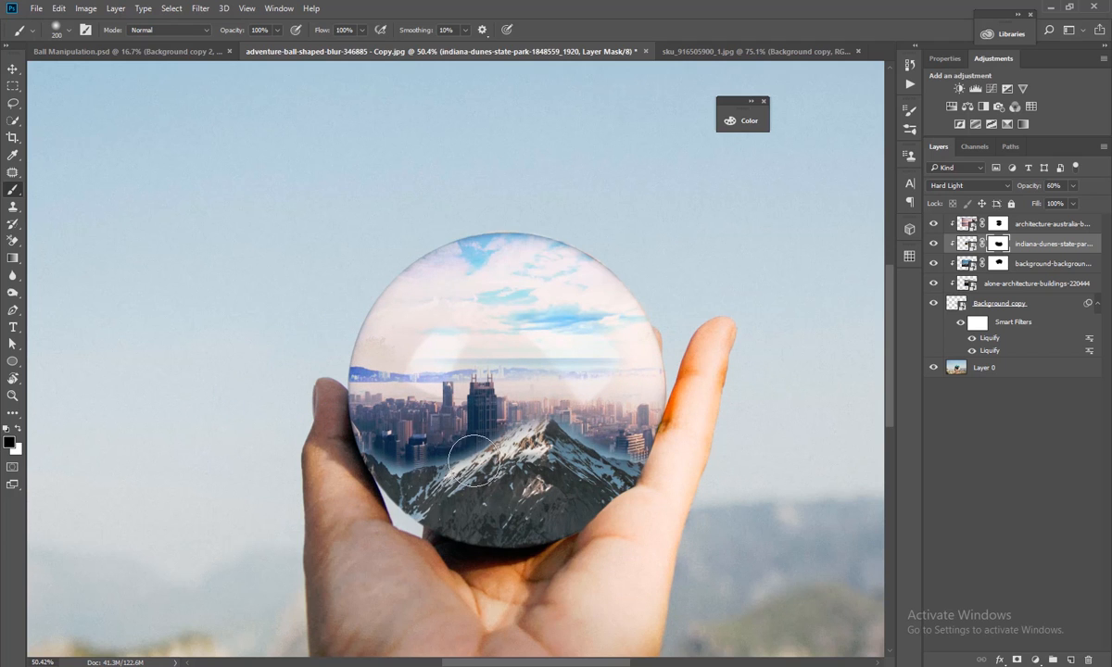
Move the city skyline layer left and slightly up so the tall tower stands left of the mountain peak.
scroll(560, 361, "up", 3)
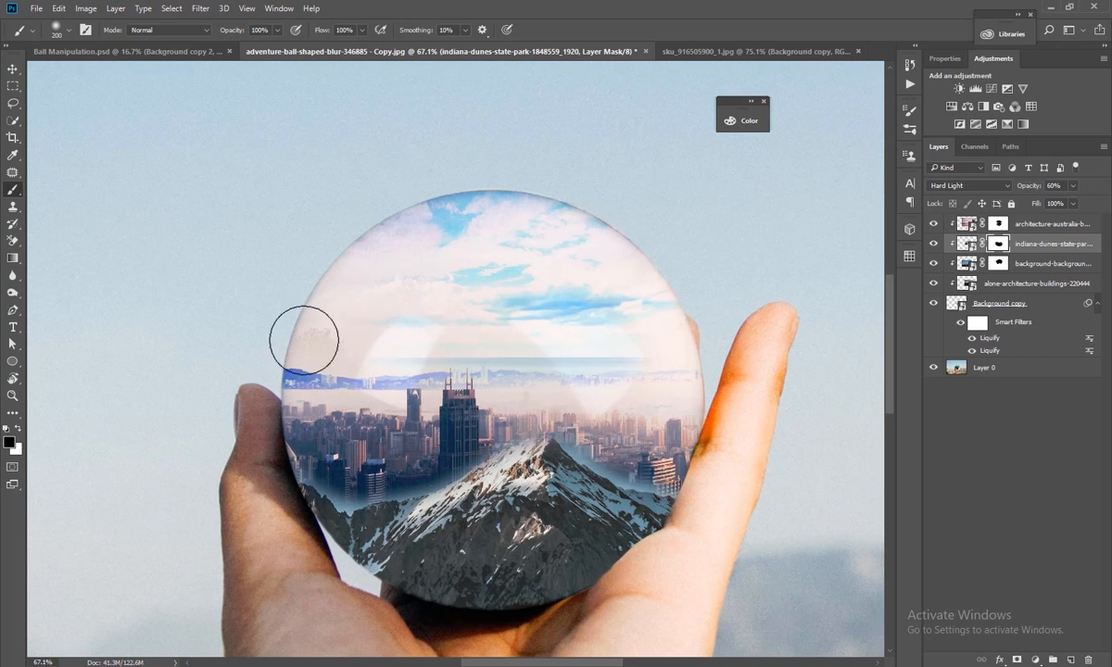
left_click(12, 69)
left_click_drag(327, 386, 327, 391)
left_click_drag(468, 421, 422, 426)
left_click_drag(608, 439, 603, 427)
left_click_drag(603, 428, 595, 422)
key("ctrl+minus")
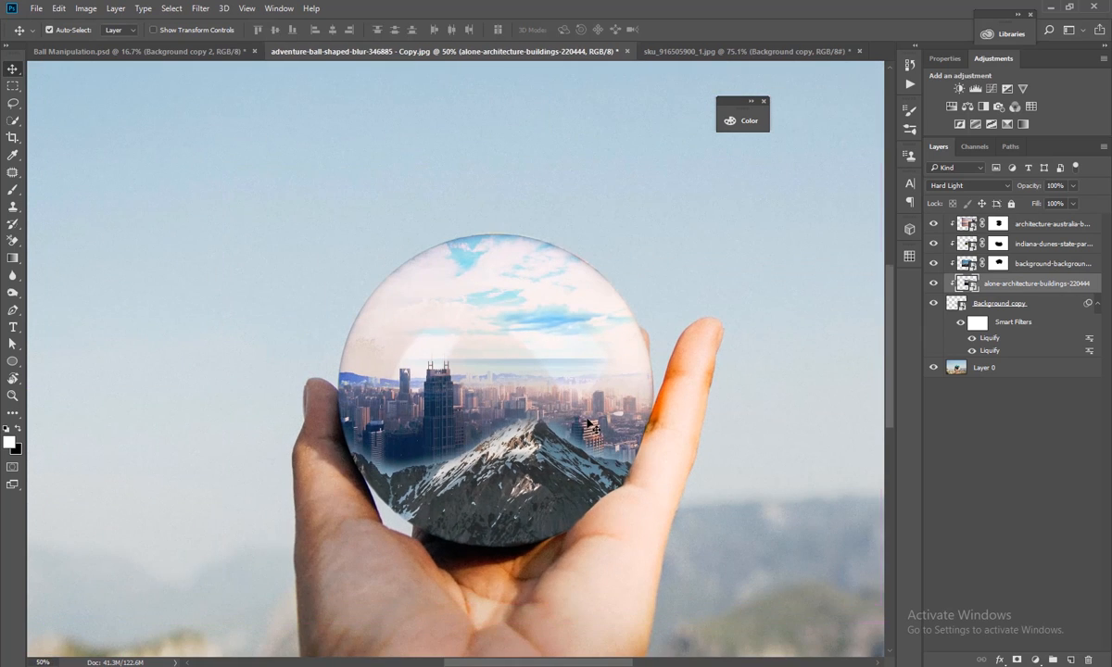
left_click(462, 400)
key("ctrl+plus")
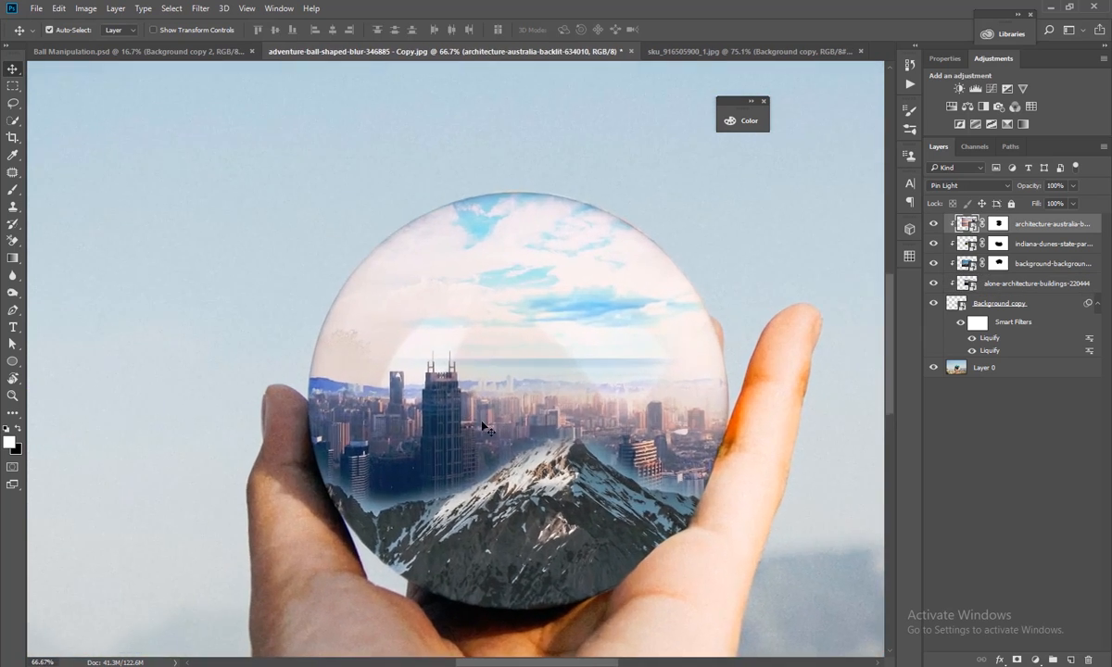
Paint black with a smaller brush on the mountain layer's mask to clear haze from the buildings along the left slope.
left_click(968, 264)
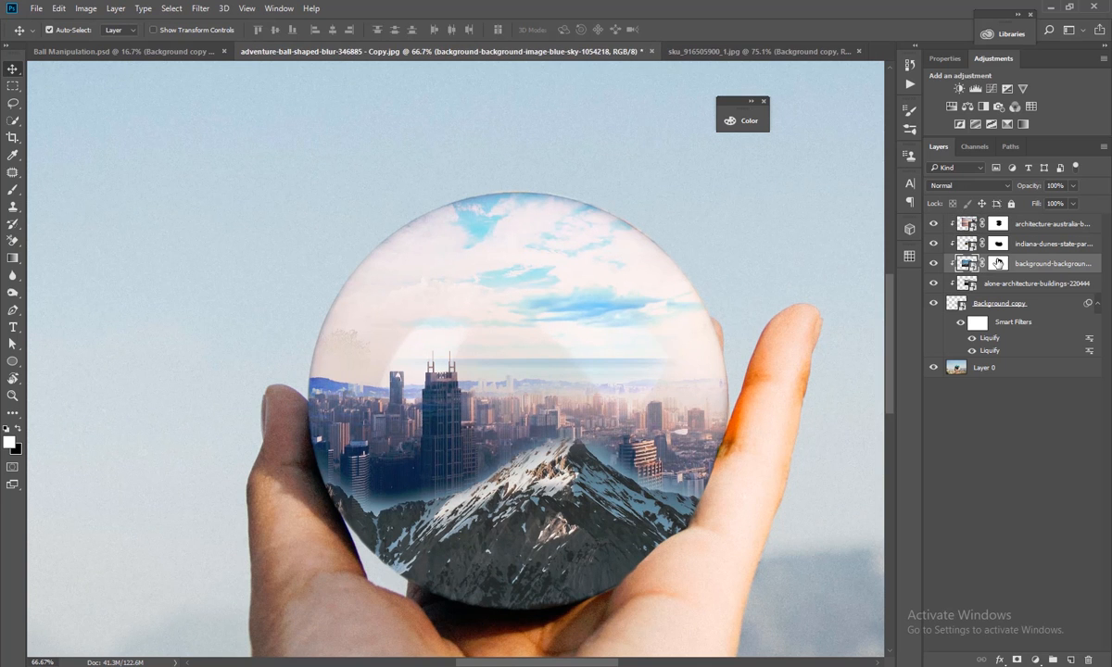
left_click(997, 263)
scroll(414, 504, "up", 6)
key("b")
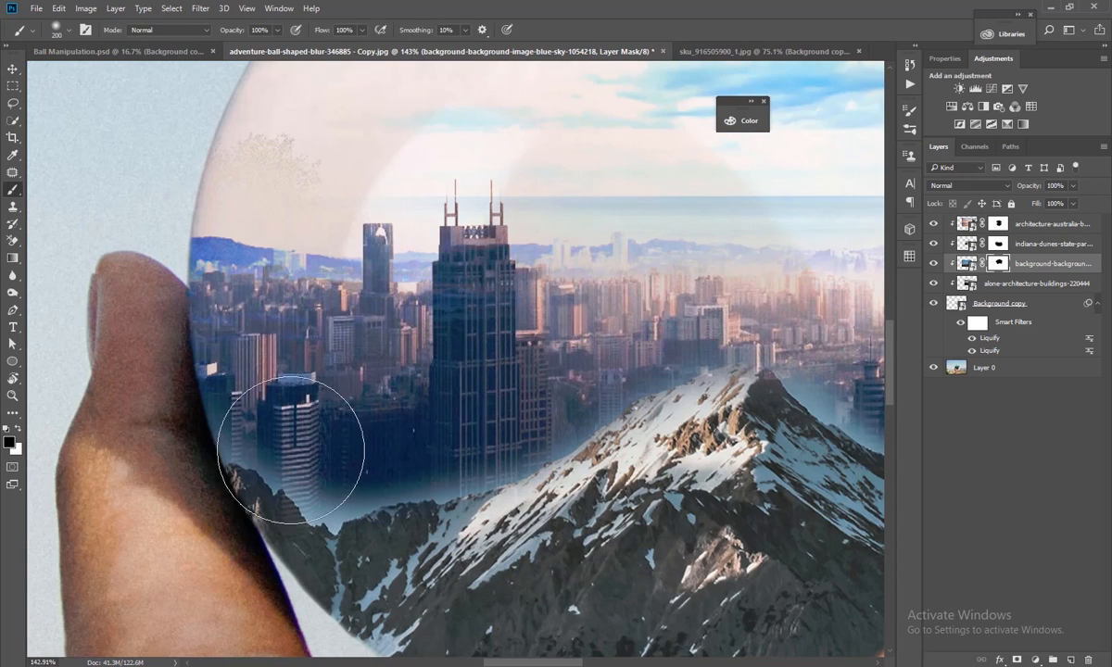
mouse_move(212, 430)
left_mouse_down()
mouse_move(252, 419)
mouse_move(234, 433)
mouse_move(290, 453)
mouse_move(339, 493)
mouse_move(320, 493)
mouse_move(302, 472)
mouse_move(331, 497)
mouse_move(468, 459)
mouse_move(437, 467)
left_mouse_up()
key("bracketleft")
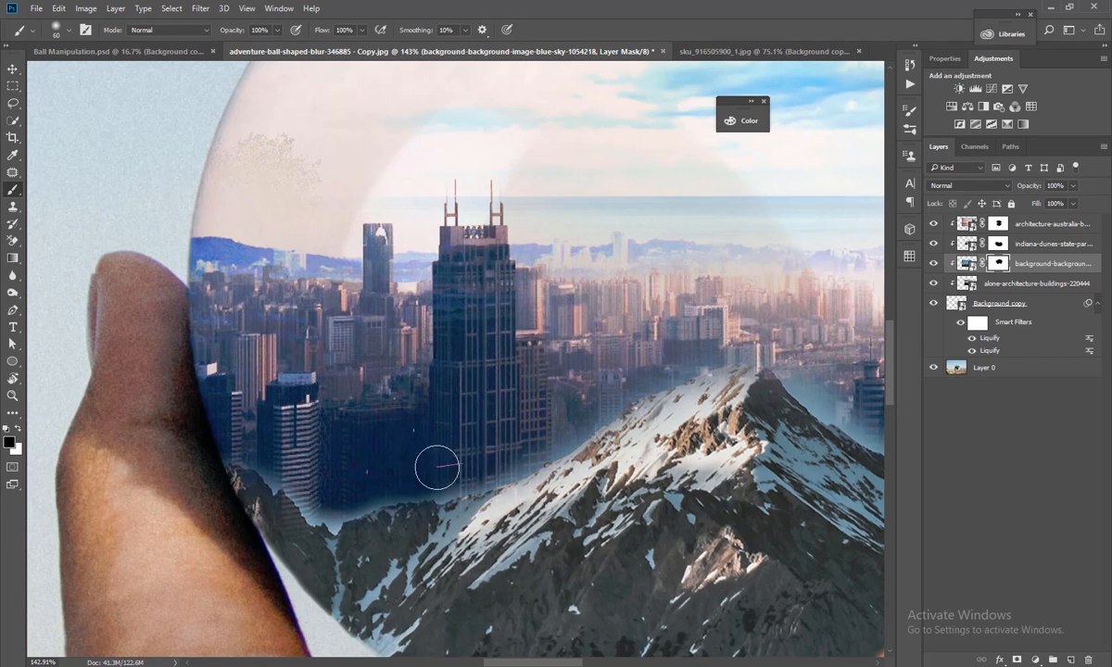
mouse_move(338, 490)
left_mouse_down()
mouse_move(285, 462)
mouse_move(356, 498)
mouse_move(446, 453)
left_mouse_up()
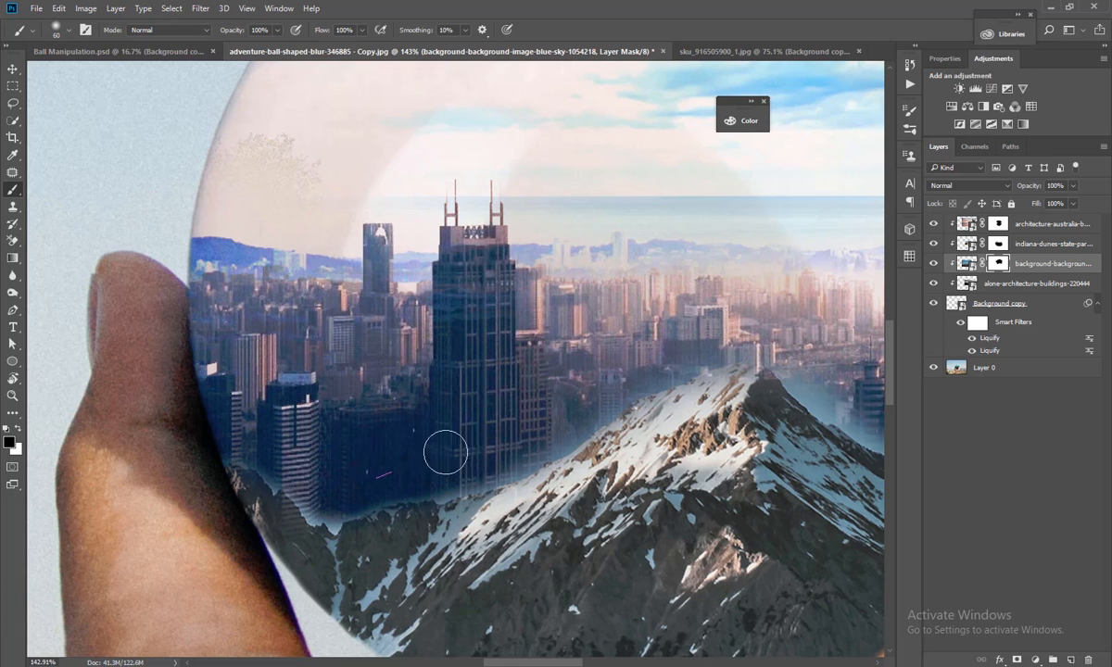
left_click_drag(516, 454, 608, 383)
Clear the mountain mask's haze from the buildings along the right slope and paint white to restore the rocky peak.
left_click_drag(677, 359, 403, 429)
mouse_move(553, 460)
left_mouse_down()
mouse_move(661, 517)
mouse_move(636, 502)
mouse_move(762, 527)
left_mouse_up()
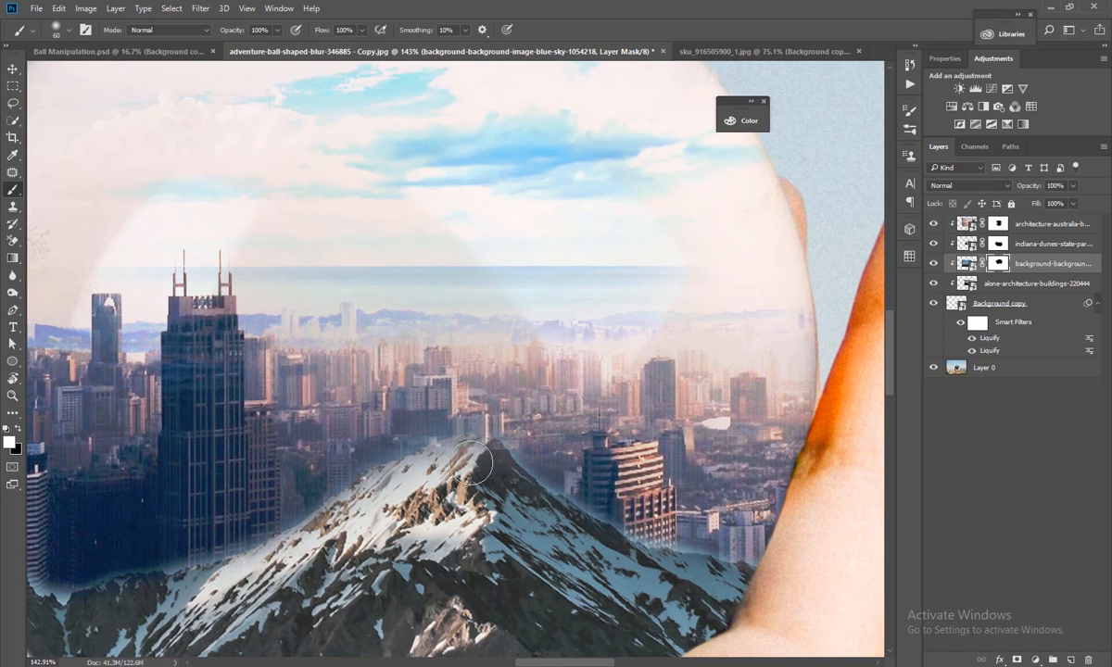
mouse_move(471, 462)
left_mouse_down()
mouse_move(422, 433)
mouse_move(393, 505)
left_mouse_up()
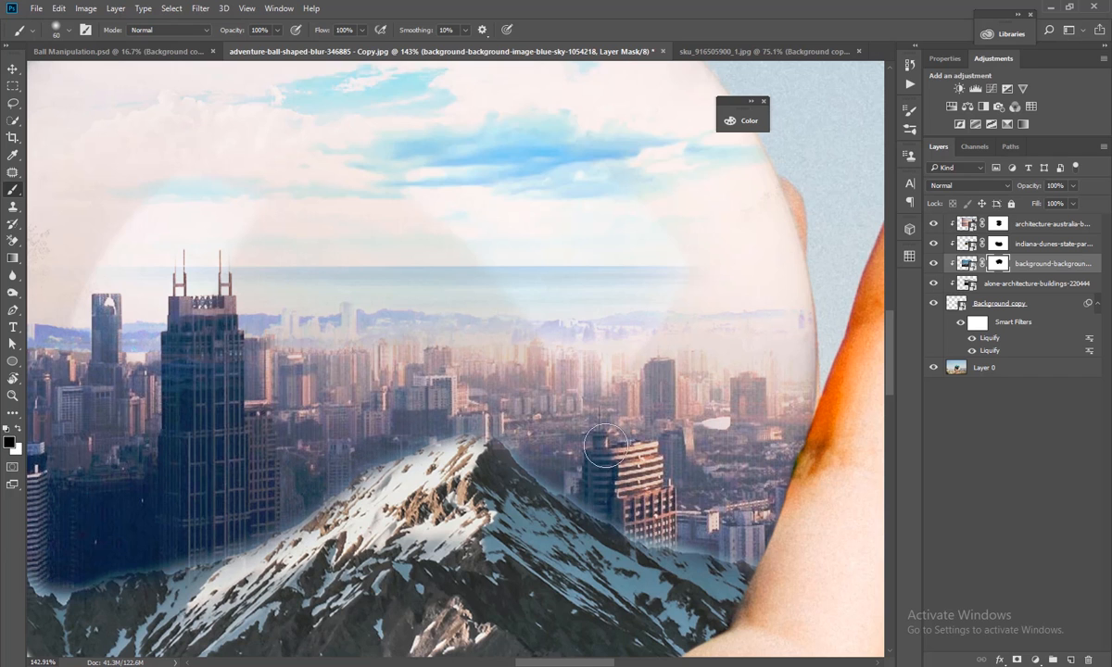
scroll(684, 508, "down", 10)
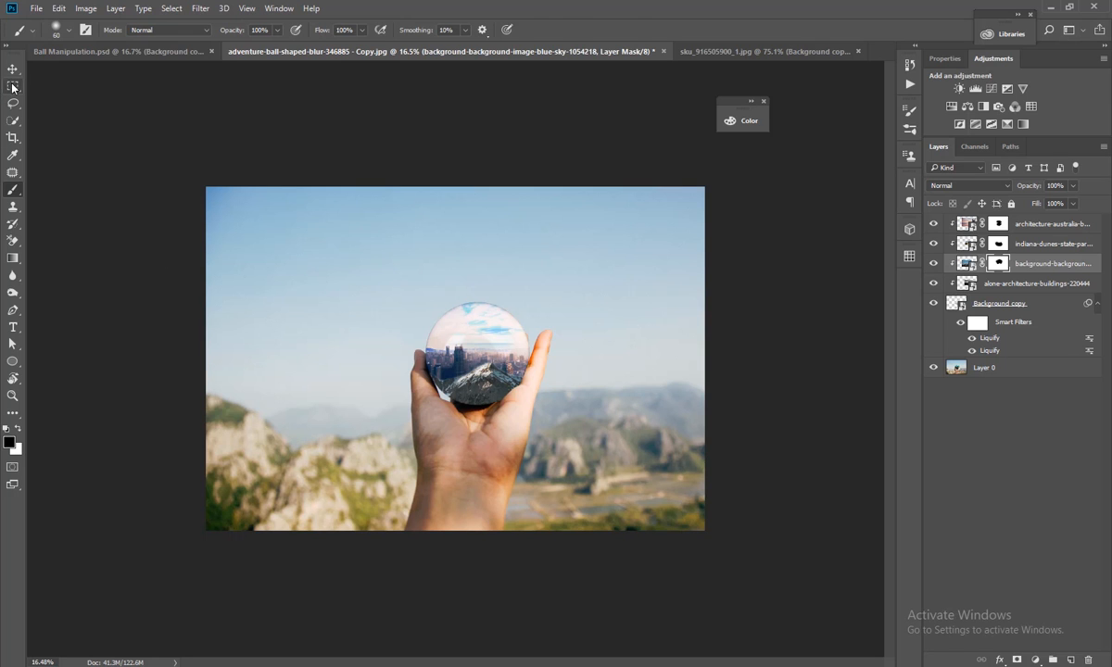
left_click(13, 69)
left_click(331, 147)
scroll(565, 251, "up", 3)
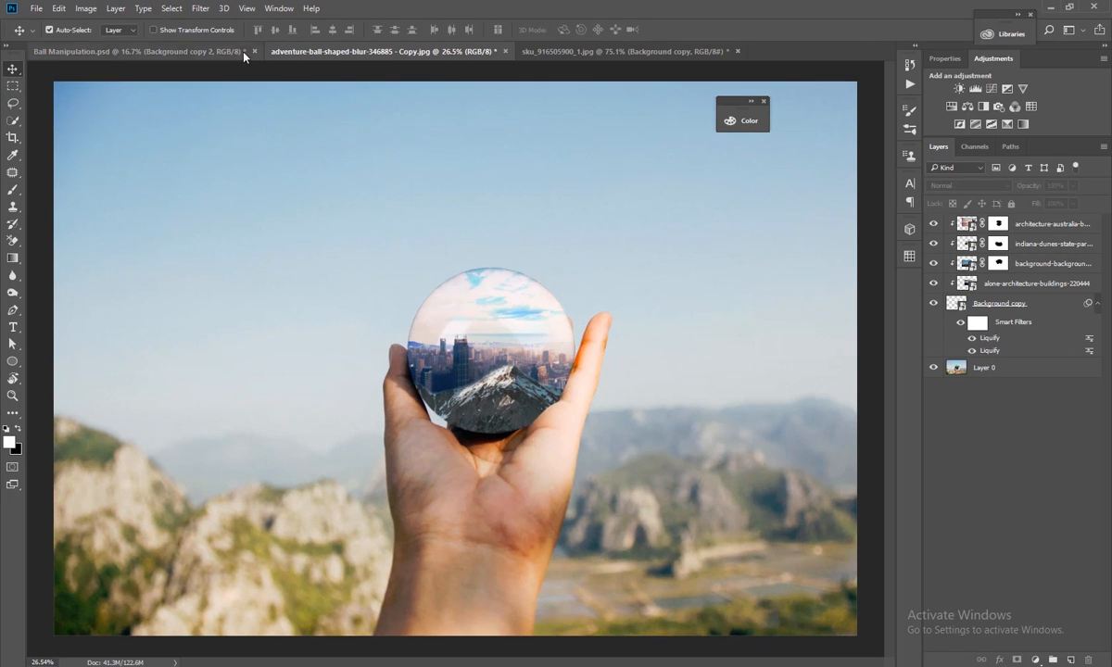
scroll(521, 318, "up", 1)
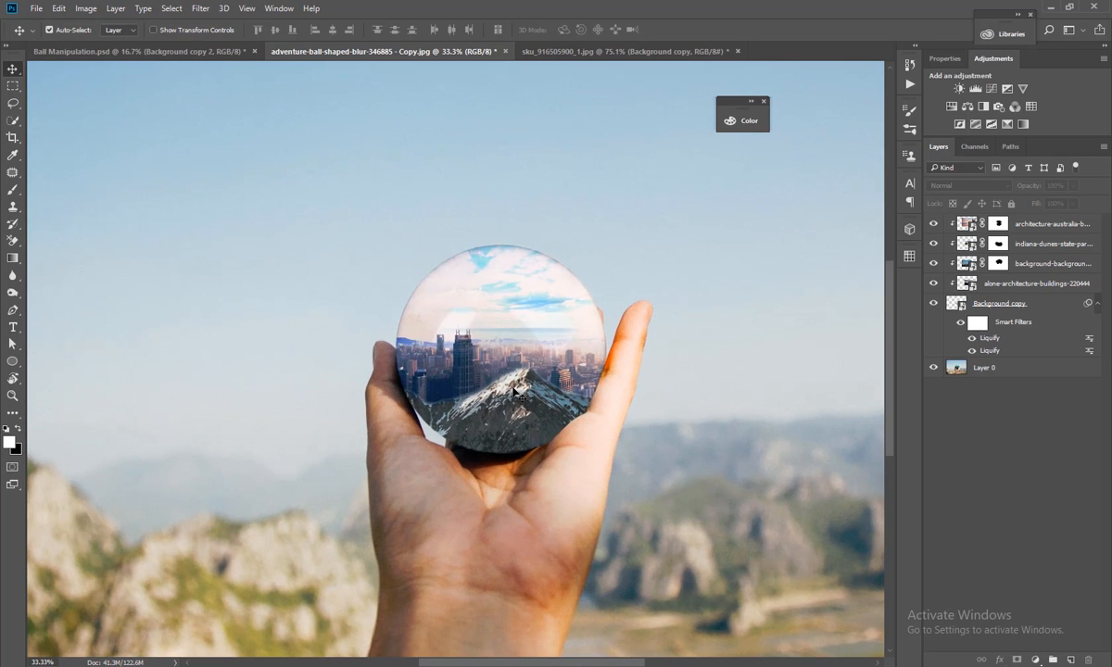
left_click(498, 397)
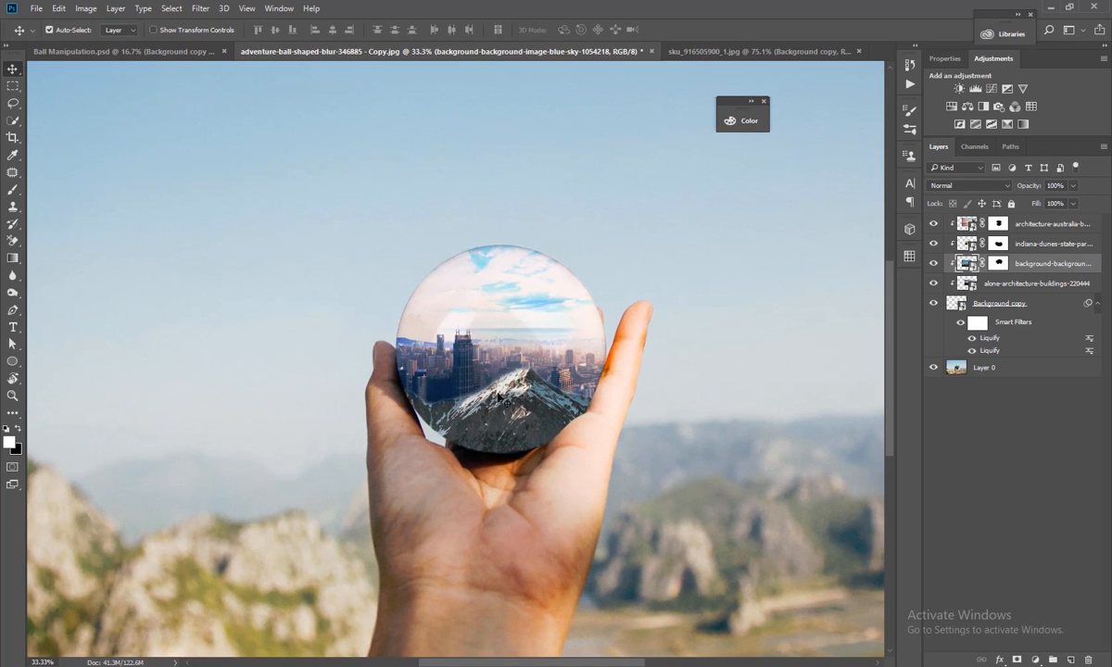
Try to copy the seated man's layer together with Background copy 3 from Ball Manipulation.psd into the ball document, and undo it.
left_click(176, 52)
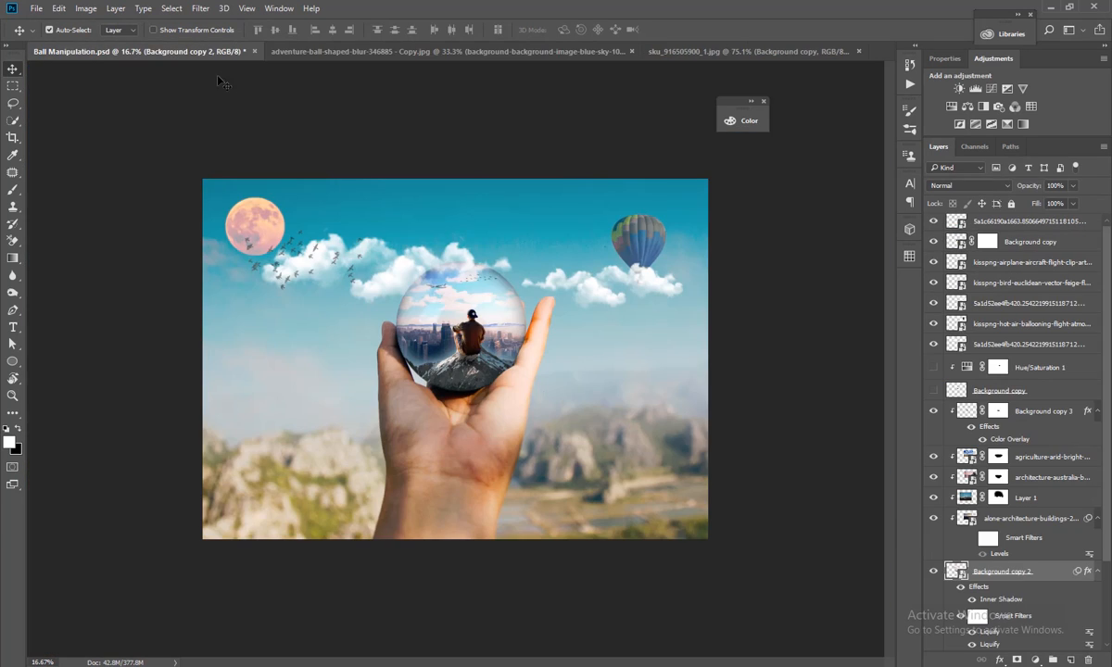
left_click(351, 53)
left_click(171, 51)
scroll(485, 312, "up", 3)
left_click_drag(485, 306, 528, 292)
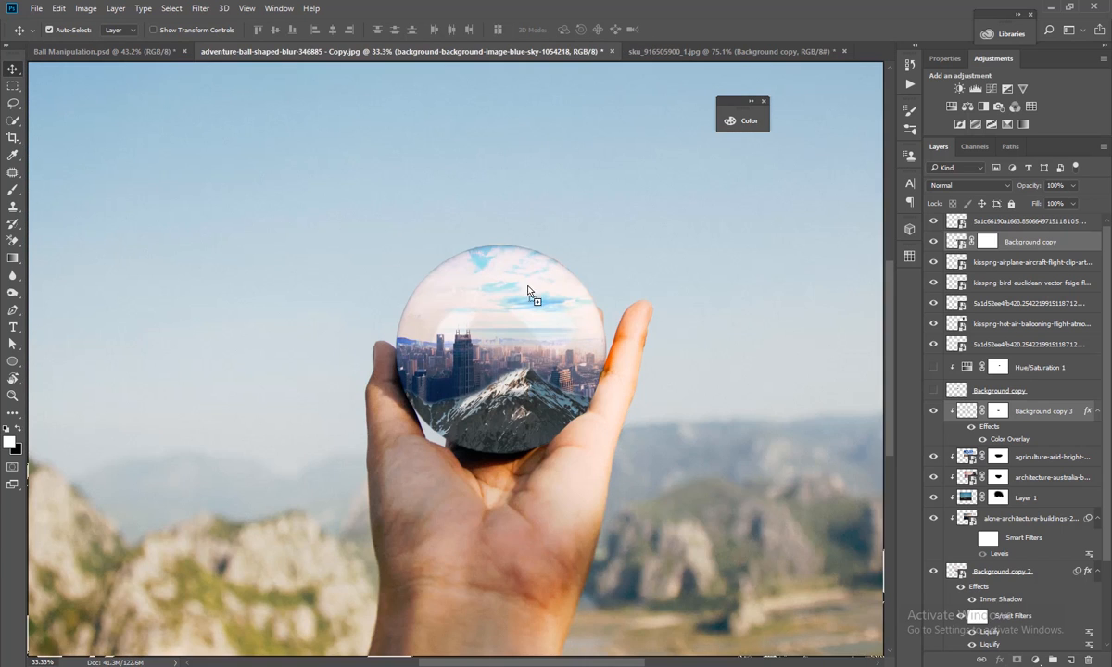
left_click_drag(529, 363, 528, 362)
key("ctrl+z")
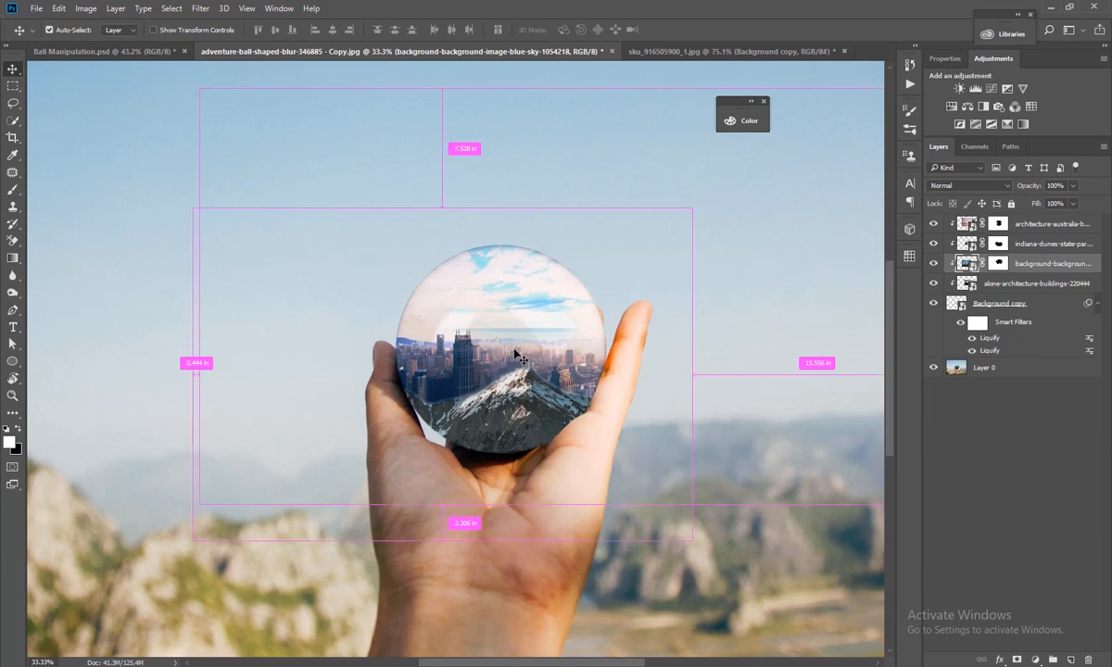
In Ball Manipulation.psd, release Background copy 3 from its clipping mask and bring it to the top of the layer stack.
left_click(145, 50)
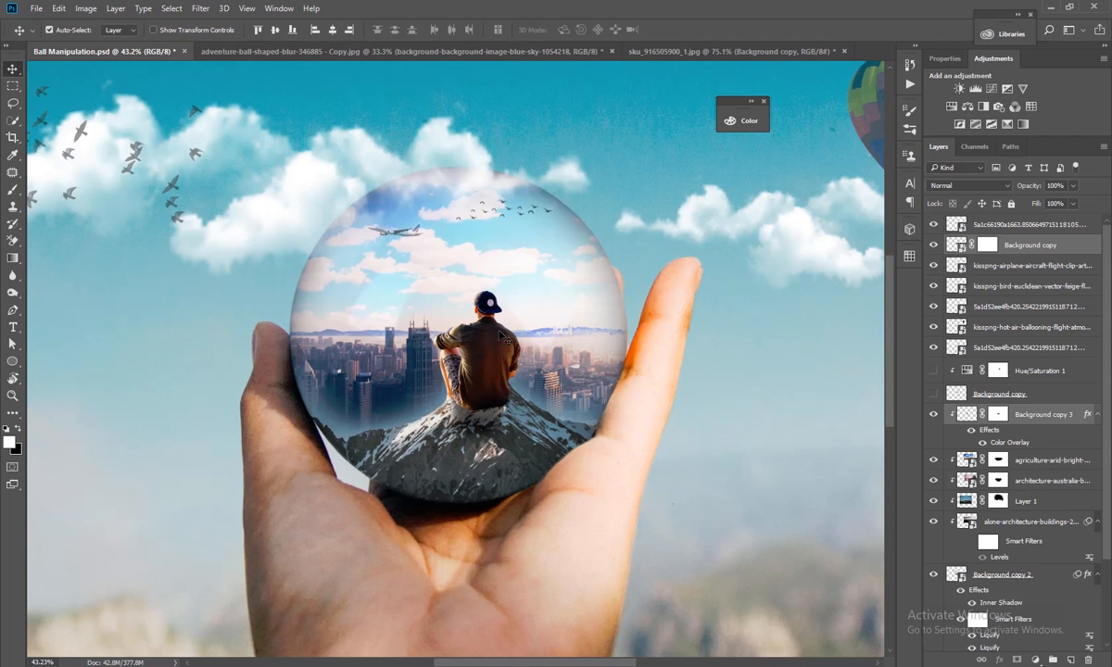
left_click(979, 428)
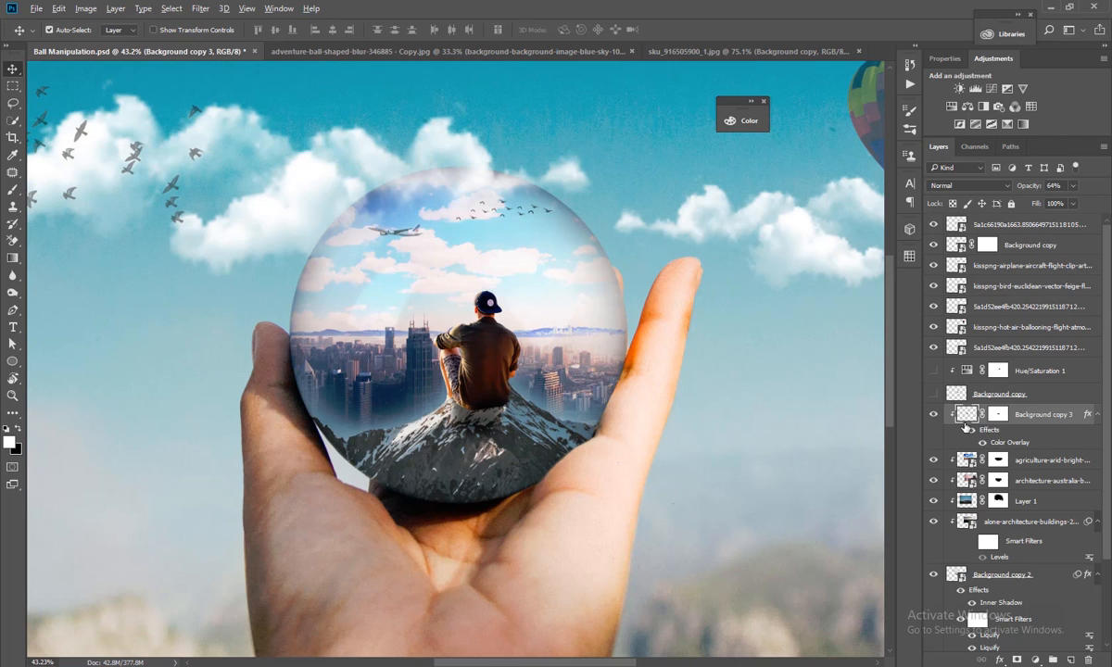
left_click(1021, 414)
left_click(1095, 416)
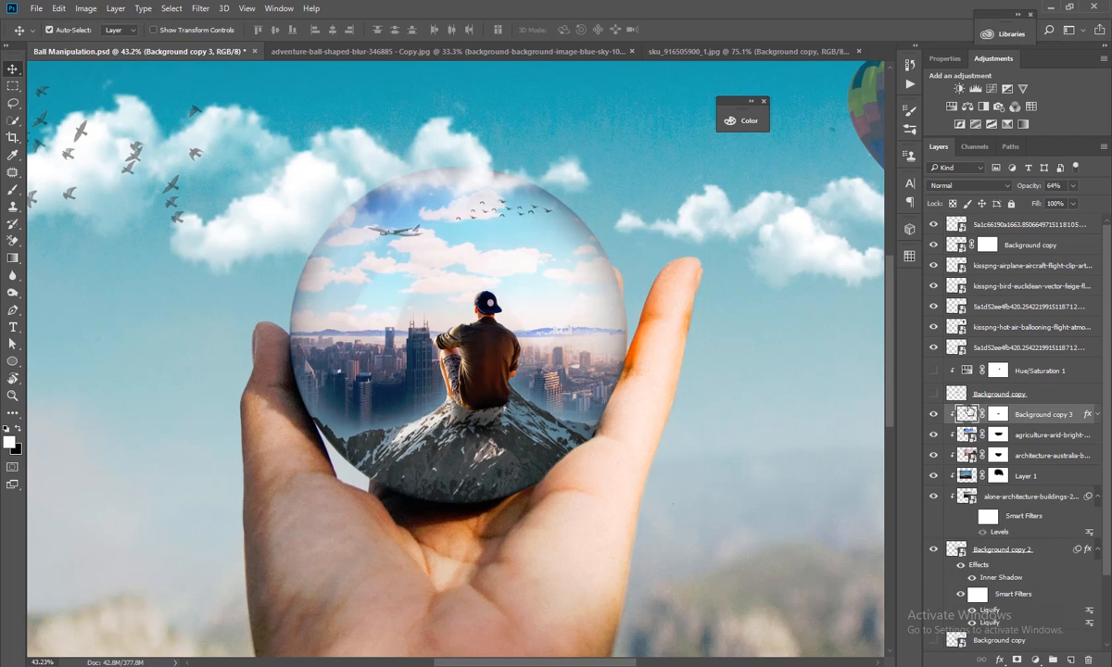
left_click(971, 424, "alt")
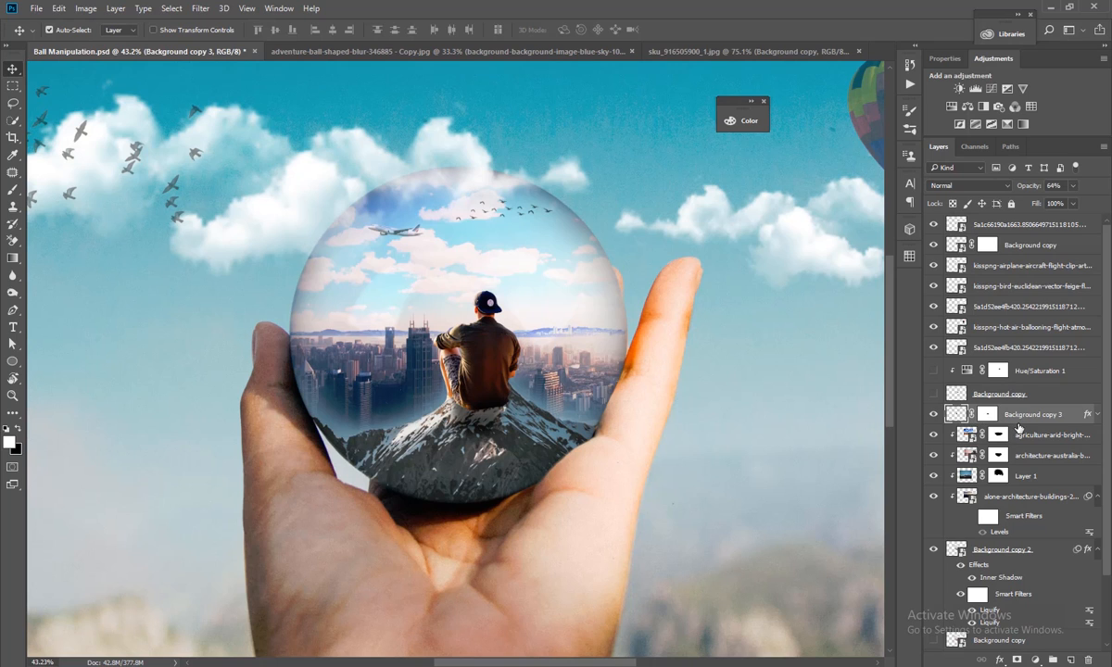
key("ctrl+shift+bracketright")
left_click(496, 351, "ctrl")
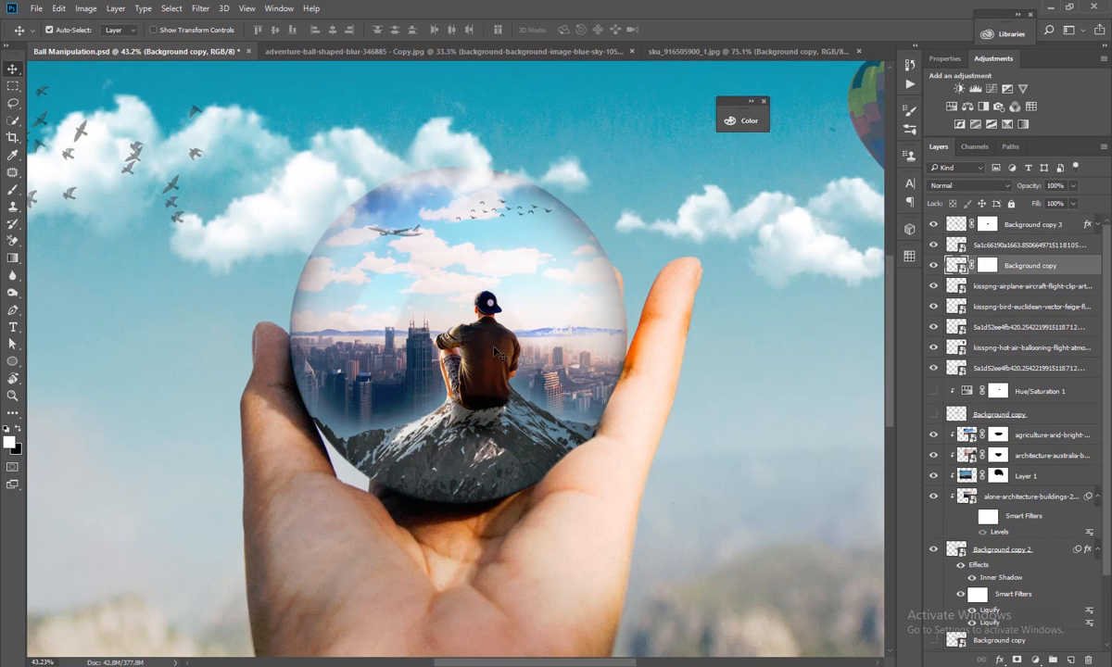
Move the seated man's layer directly beneath Background copy 3 in Ball Manipulation.psd and select both layers.
left_click_drag(1025, 262, 1014, 237)
key("6")
key("4")
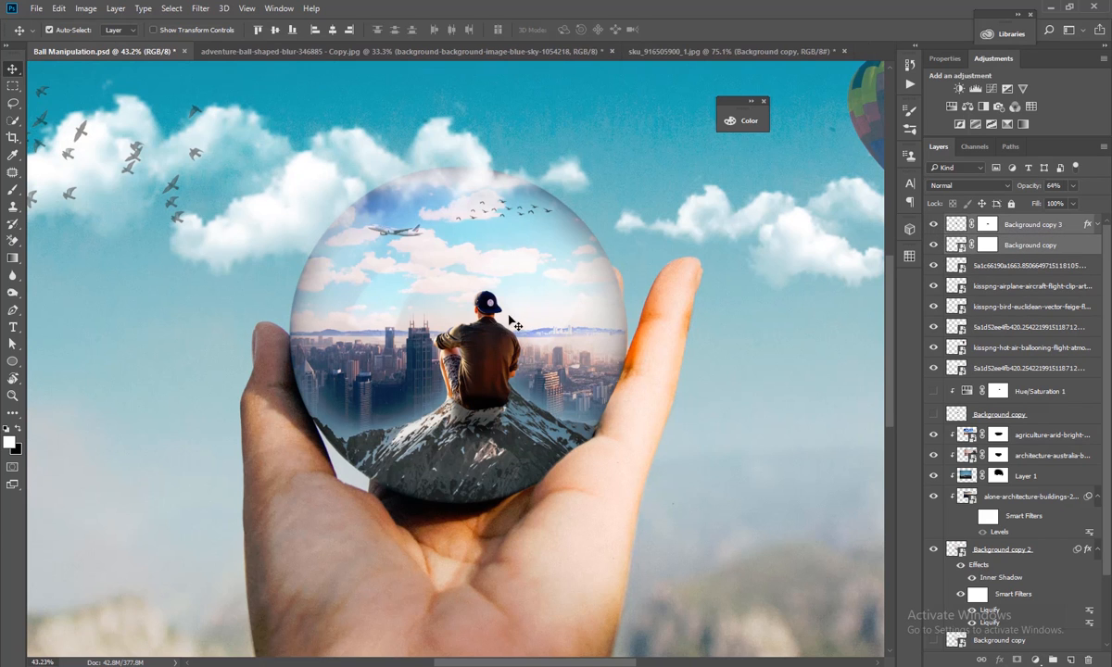
Add an empty layer at the top of the ball document and copy the seated man's layer and Background copy 3 above it.
left_click_drag(494, 355, 524, 376)
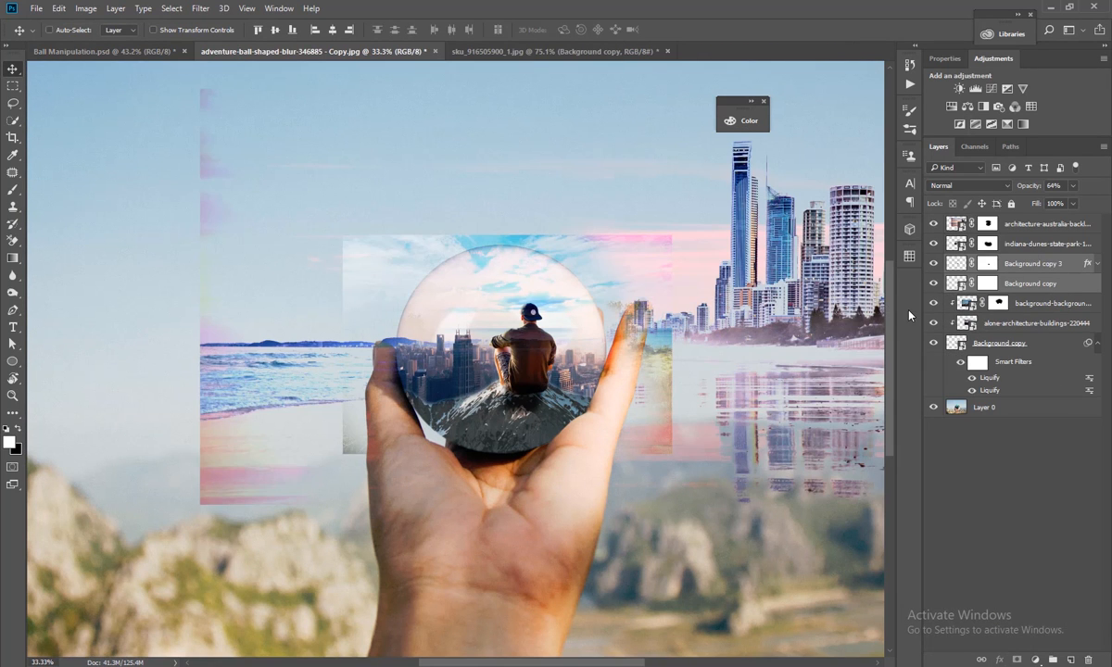
key("ctrl+z")
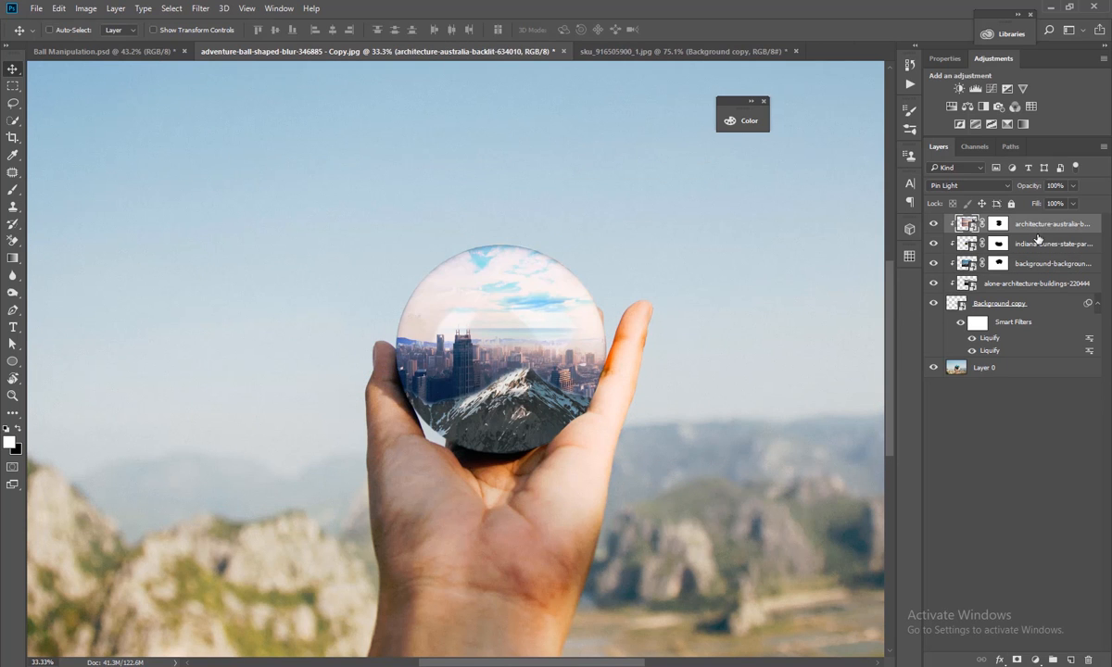
key("ctrl+shift+n")
key("Return")
left_click(102, 51)
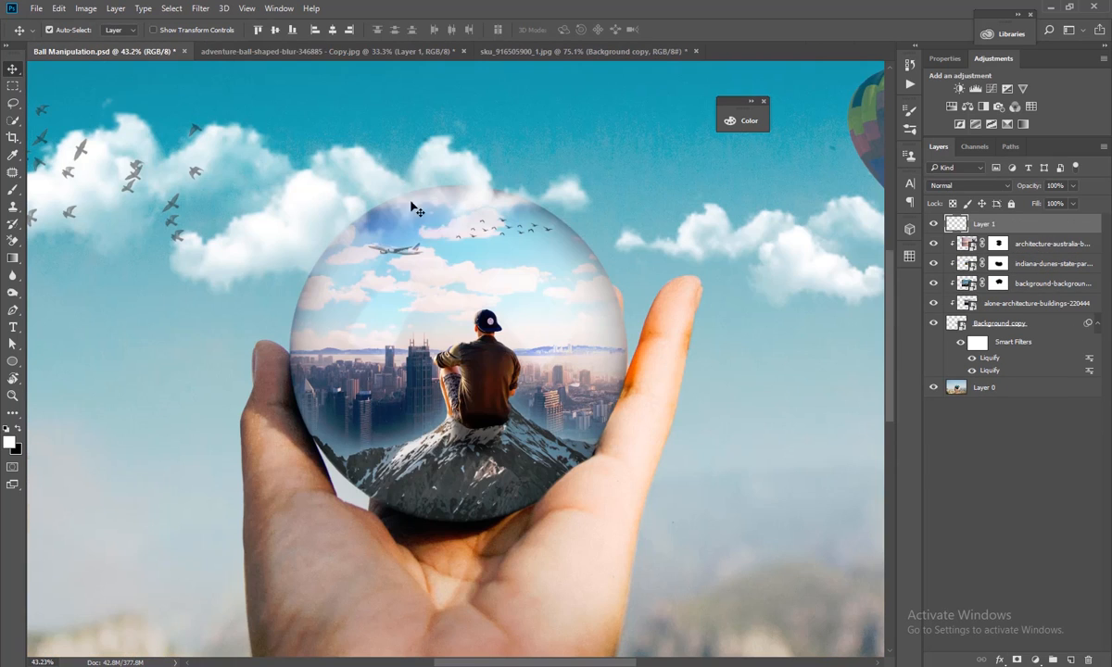
left_click_drag(477, 325, 523, 250)
left_click_drag(522, 362, 531, 389)
Scale the seated man and his shadow layer to about 65% and position him sitting on the mountain peak.
scroll(519, 343, "up", 3)
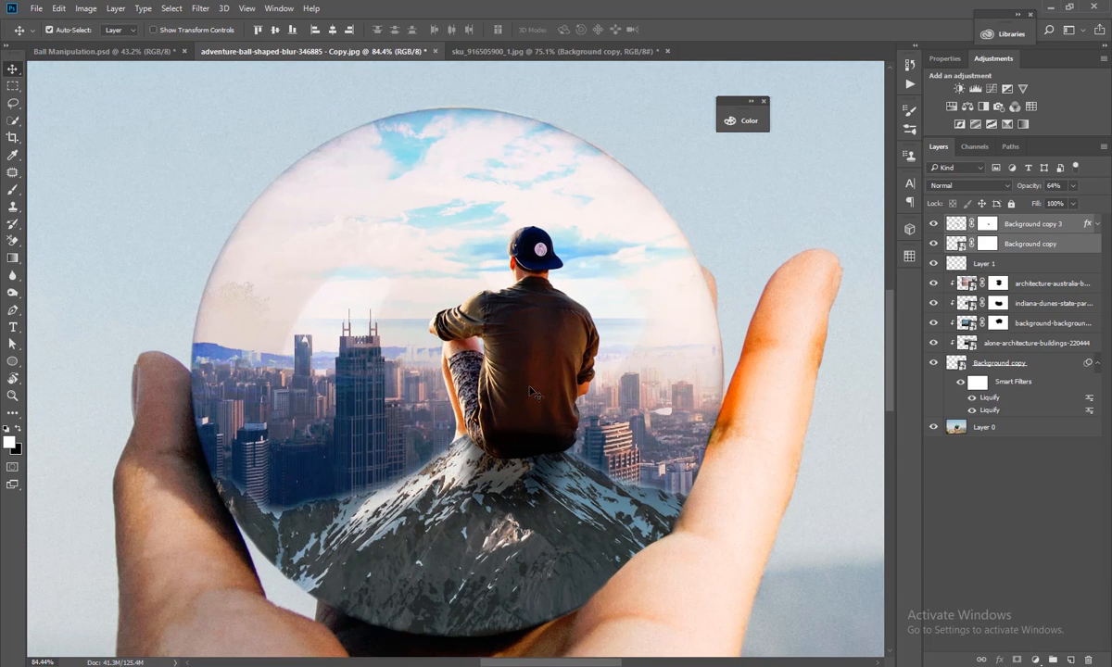
scroll(532, 392, "up", 2)
scroll(491, 380, "down", 4)
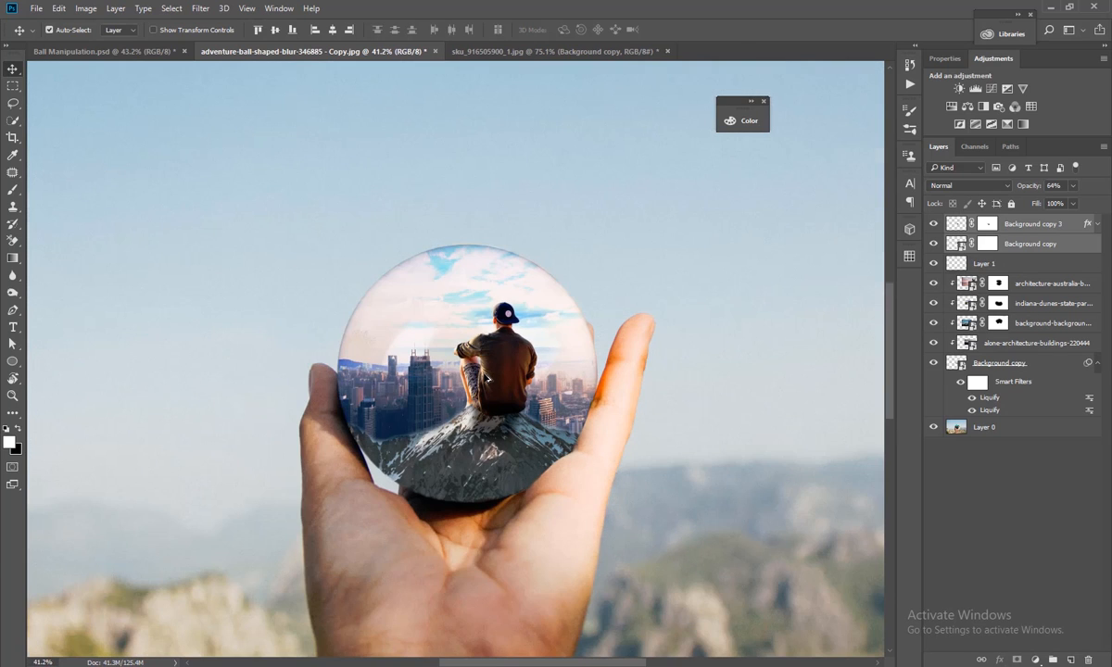
key("ctrl+t")
left_click_drag(537, 302, 522, 331)
scroll(497, 390, "up", 5)
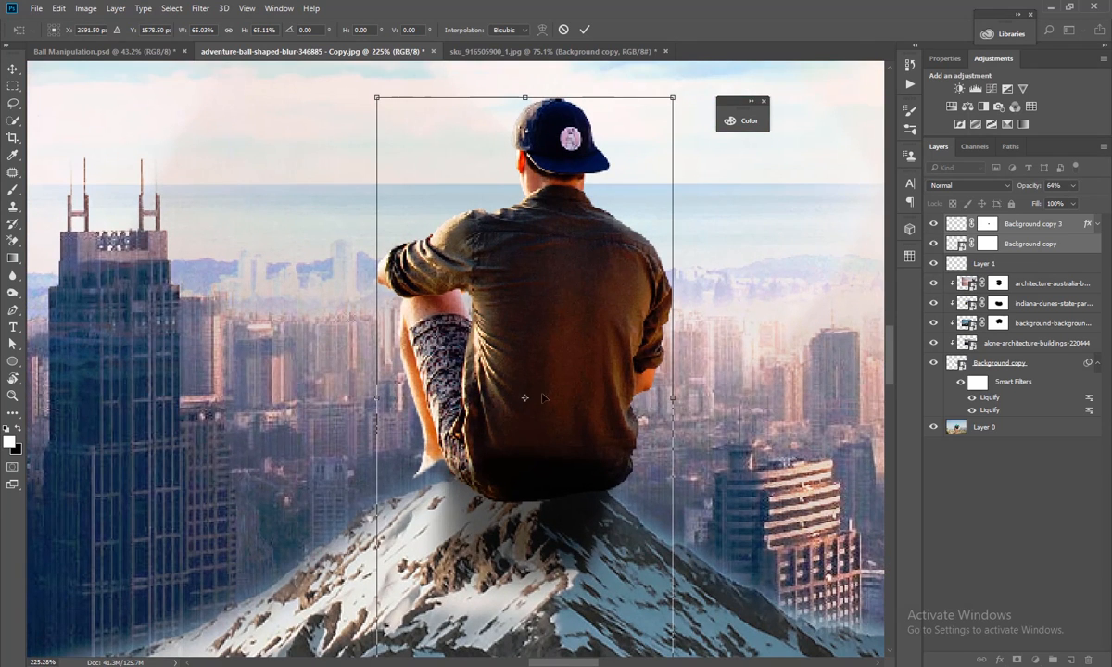
mouse_move(543, 397)
left_mouse_down()
mouse_move(581, 397)
mouse_move(563, 403)
left_mouse_up()
key("ctrl+minus")
key("ctrl+minus")
key("ctrl+minus")
key("ctrl+minus")
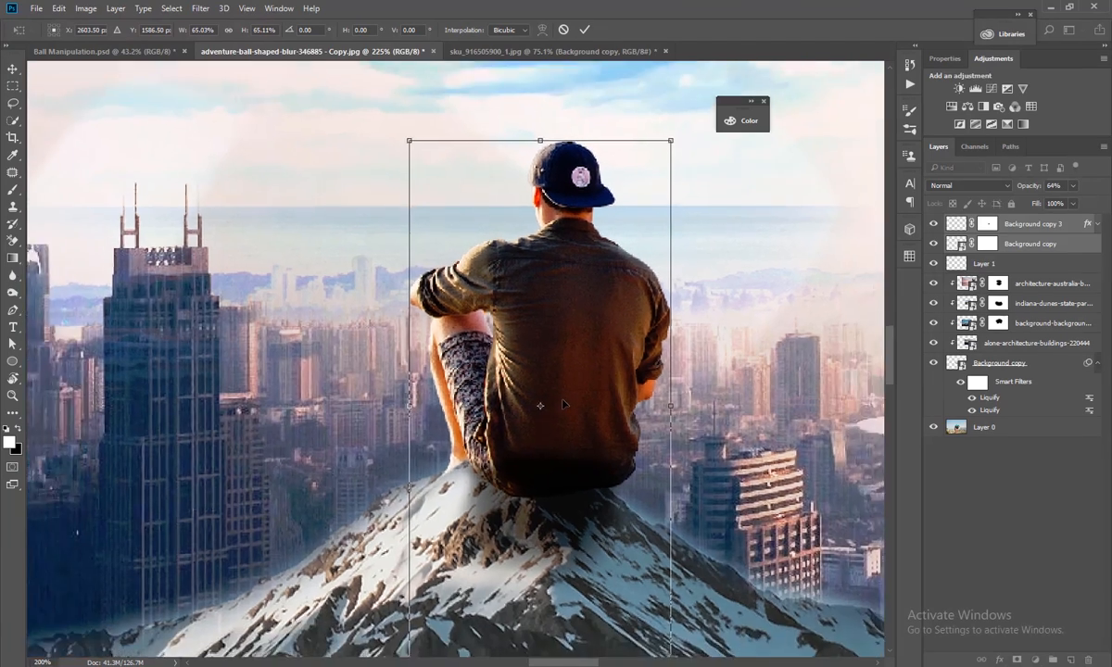
key("Return")
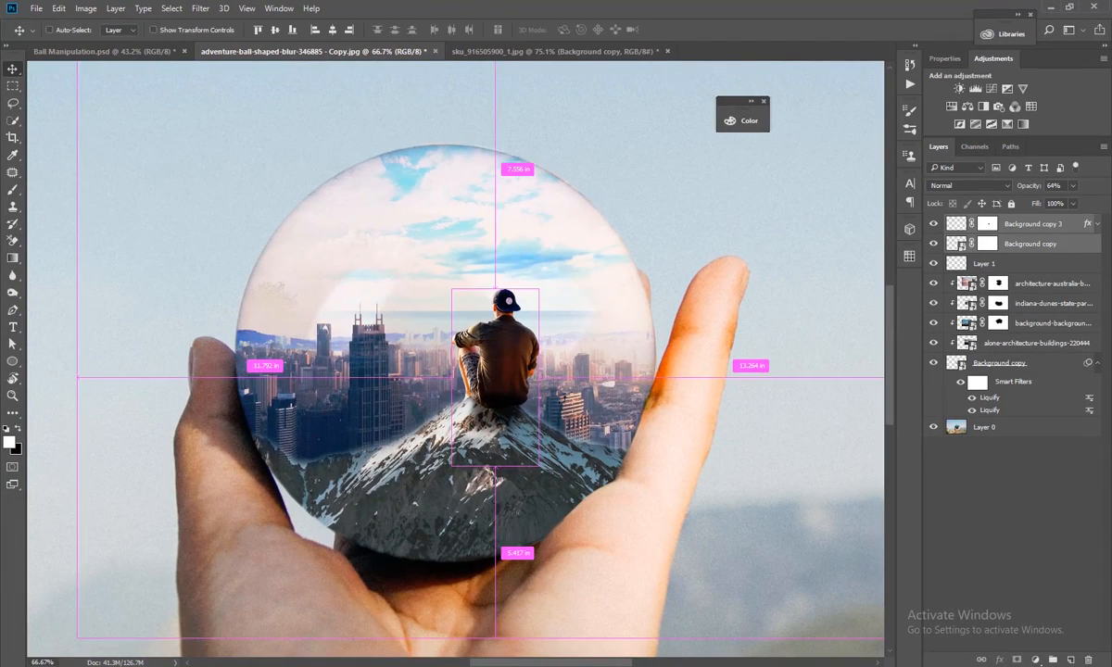
Paint white on the architecture-australia layer's mask around the antennas of the tall tower.
key("ctrl+minus")
left_click(431, 308)
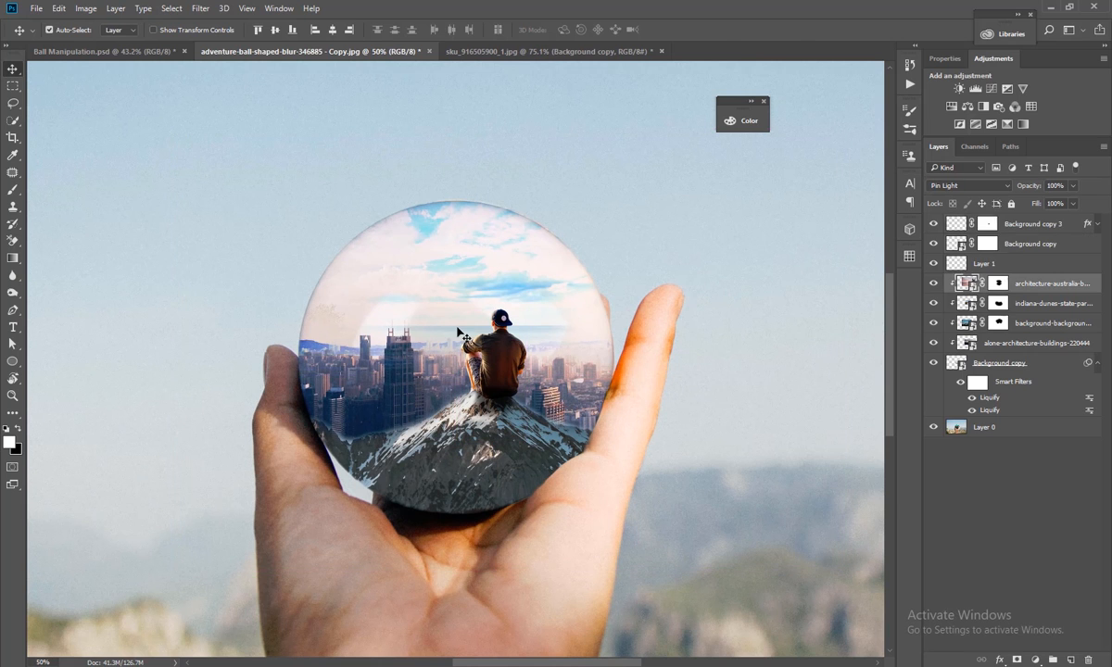
left_click(996, 284)
scroll(460, 352, "up", 5)
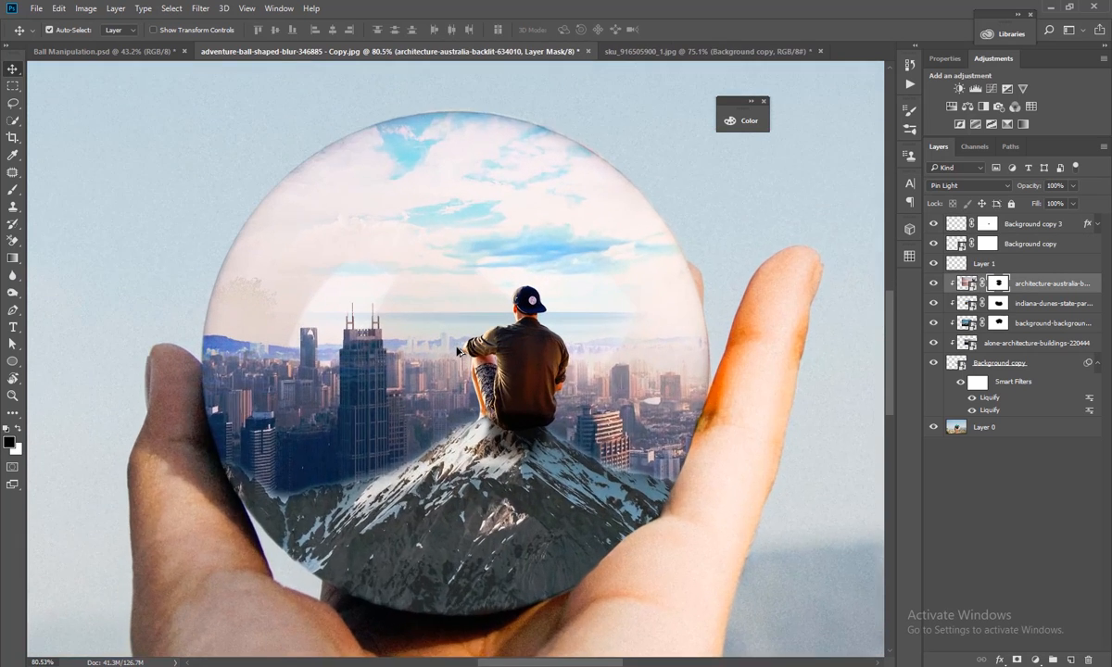
key("b")
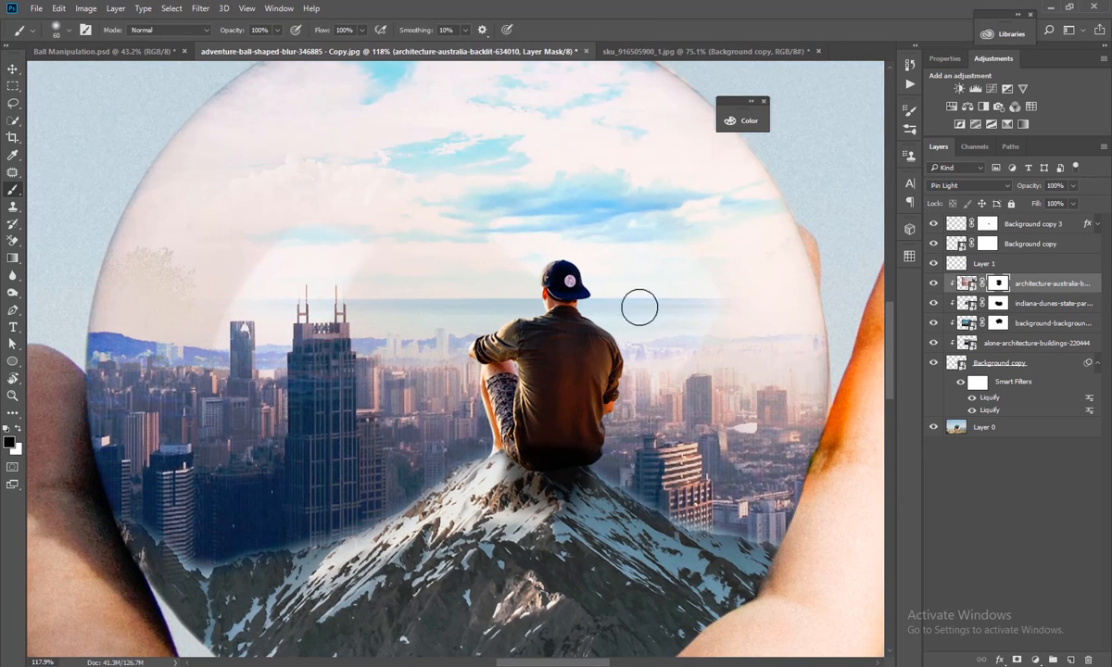
key("x")
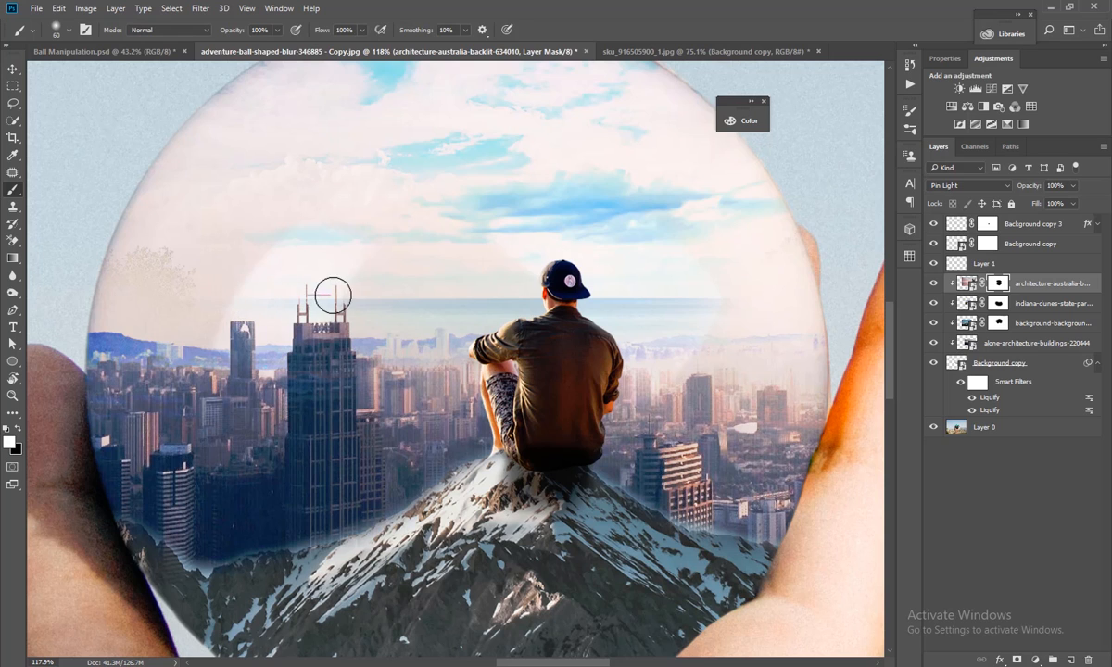
Compare the ball with the architecture-australia layer and the indiana-dunes layer each hidden and shown.
left_click(932, 283)
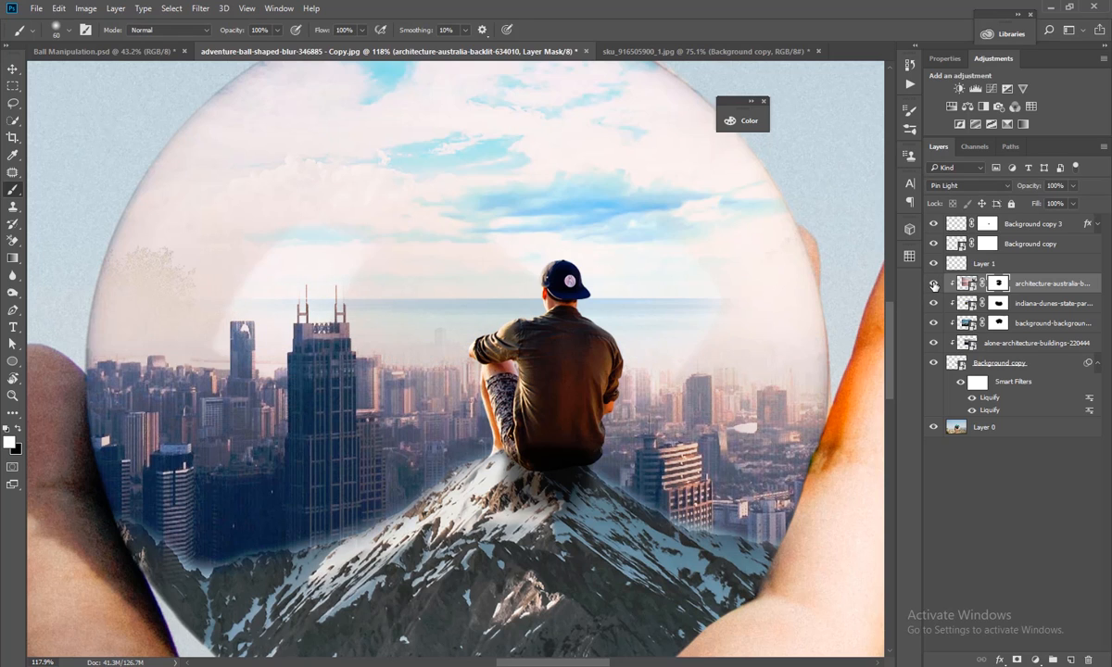
left_click(933, 285)
left_click(933, 304)
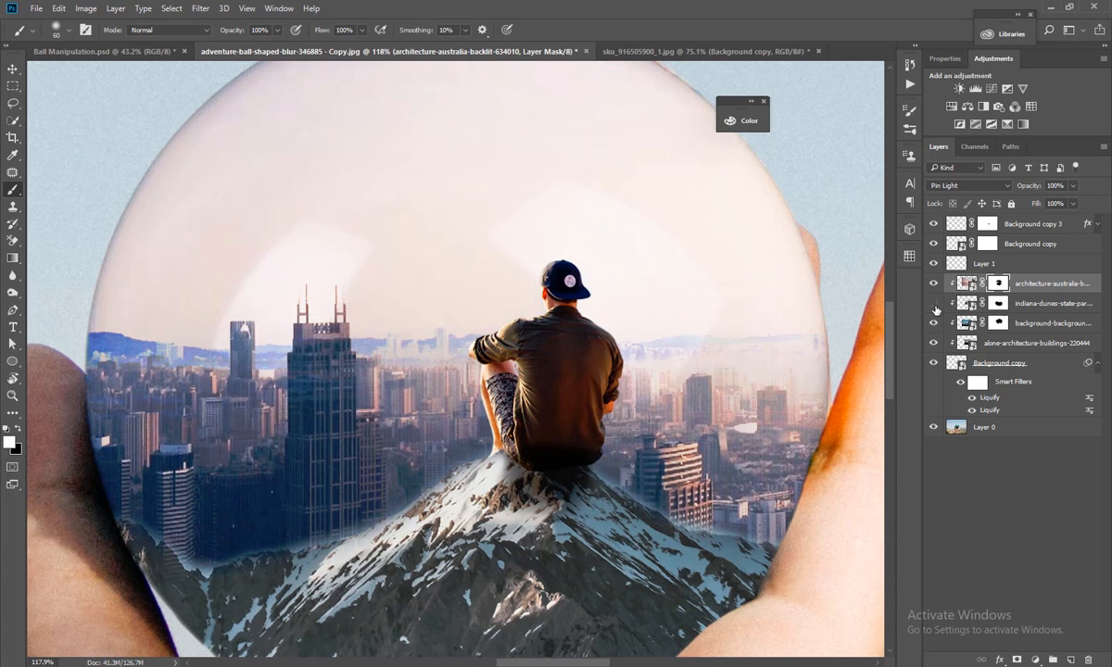
left_click(933, 304)
key("ctrl+minus")
key("ctrl+minus")
key("ctrl+minus")
key("ctrl+minus")
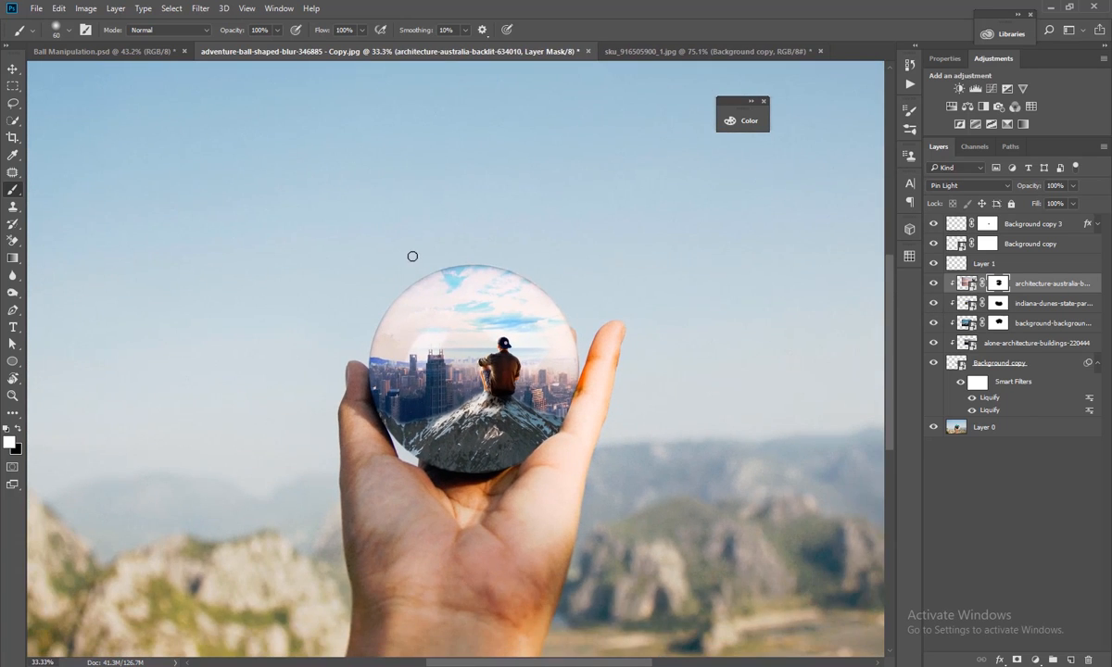
Try to blend the left mountain slope into the buildings on the background-image-blue-sky layer's mask with a 150 px brush, and undo it.
left_click(11, 73)
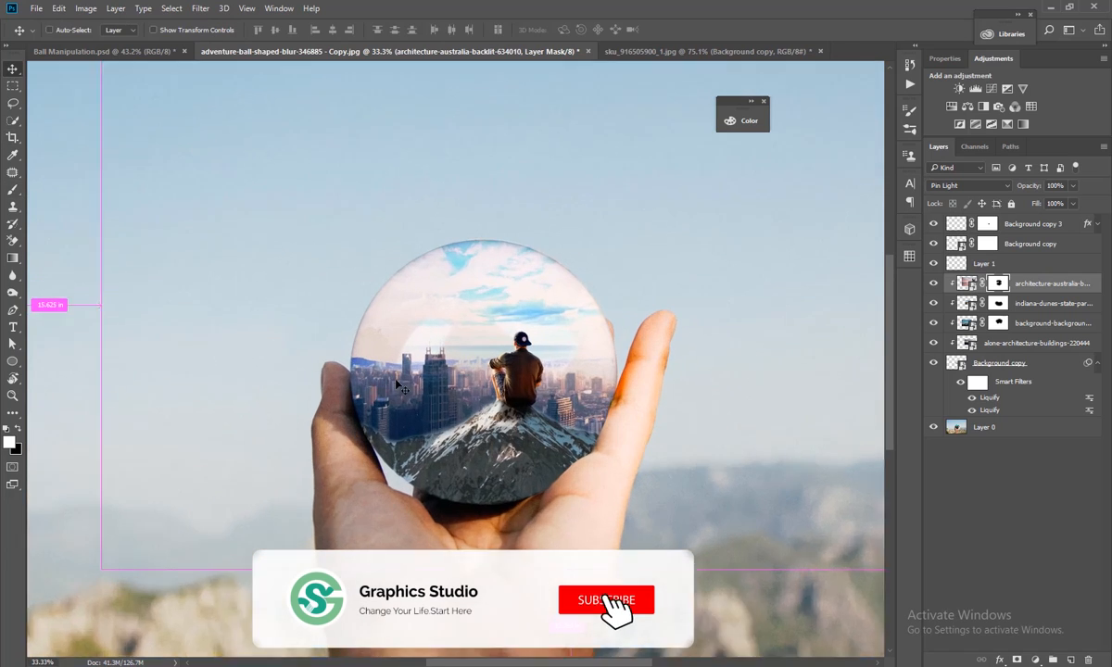
key("ctrl+plus")
key("ctrl+plus")
key("ctrl+plus")
left_click(450, 470)
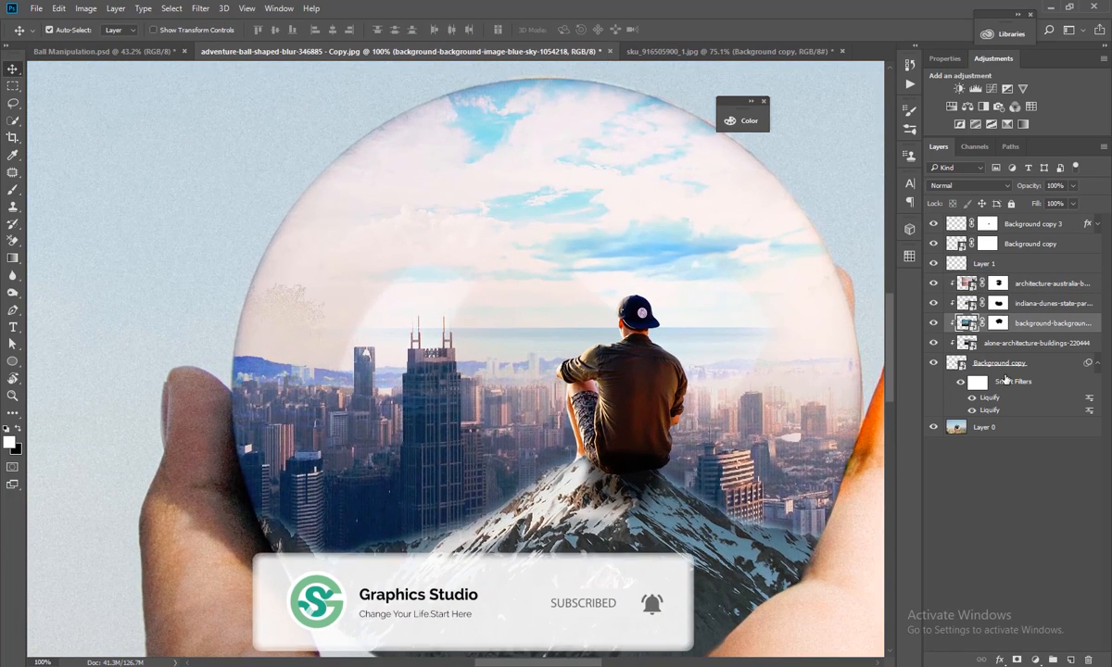
left_click(998, 323)
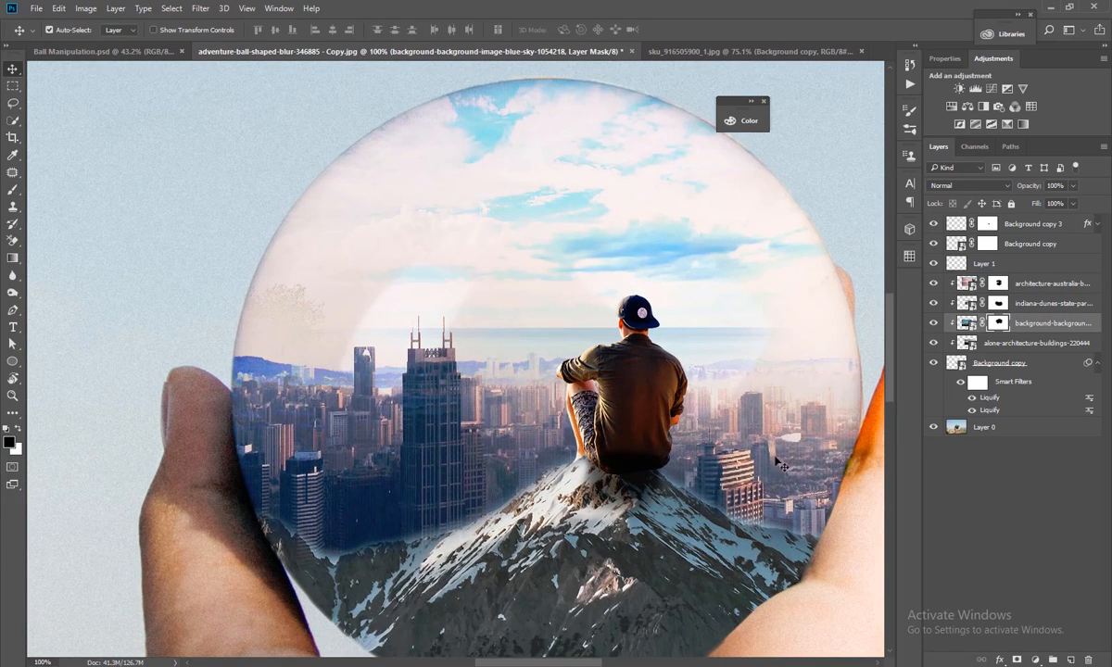
key("b")
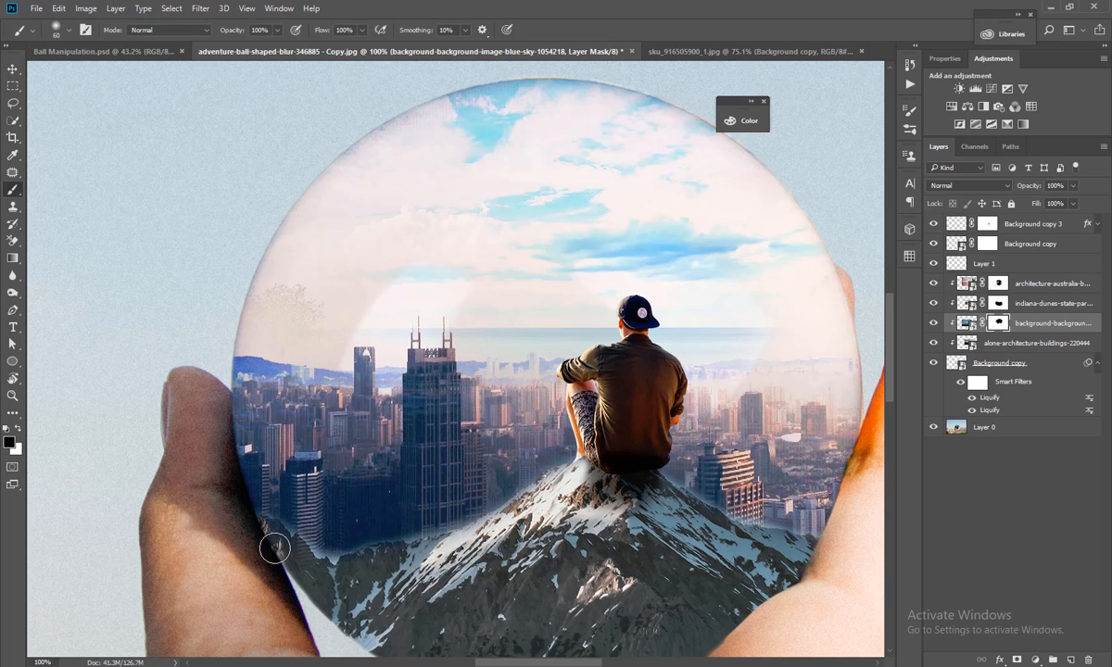
key("bracketright")
key("bracketright")
key("bracketright")
key("bracketright")
mouse_move(260, 542)
left_mouse_down()
mouse_move(285, 571)
mouse_move(350, 586)
mouse_move(351, 547)
left_mouse_up()
key("x")
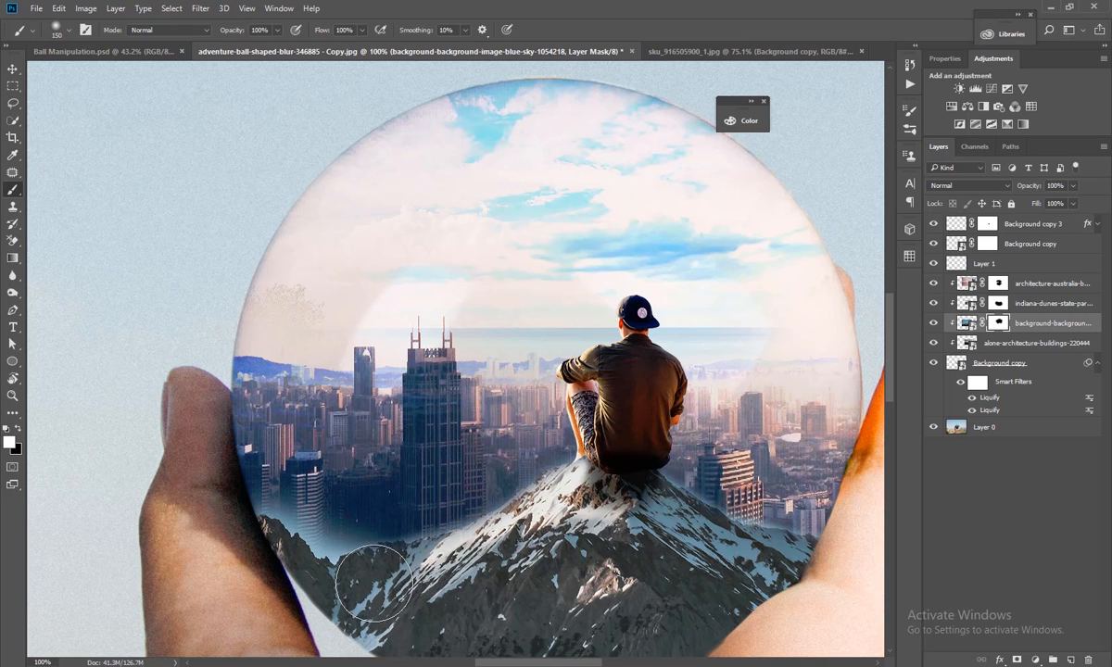
key("ctrl+alt+z")
key("ctrl+alt+z")
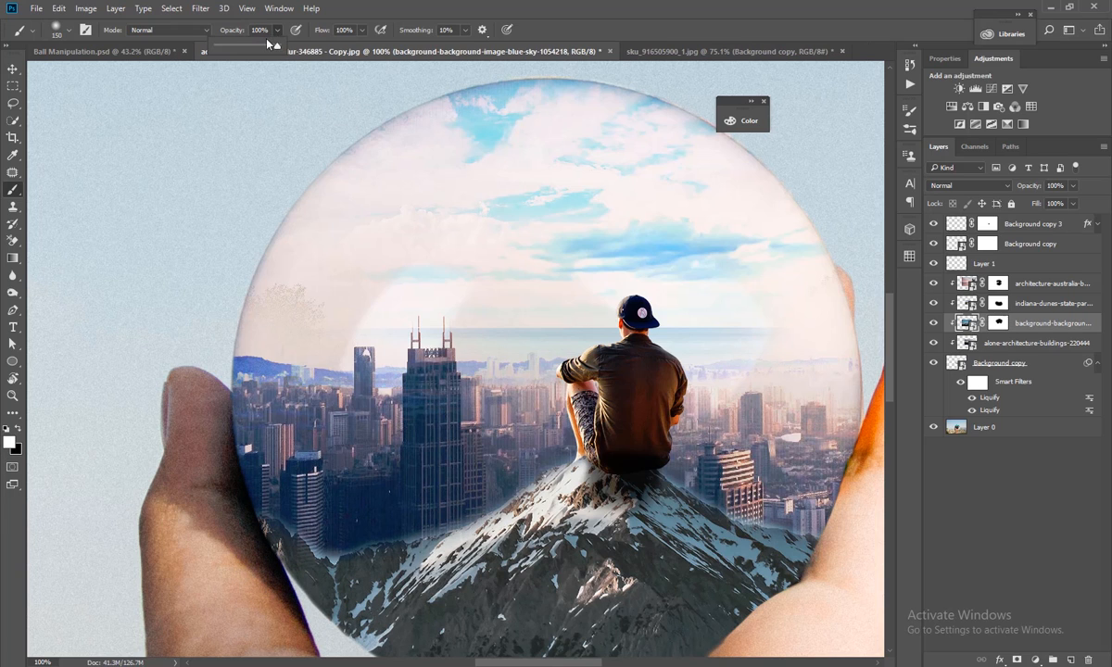
Set the brush to 63% opacity and 75% flow, and paint white on the mountain layer's mask along the left slope.
left_click_drag(253, 43, 317, 66)
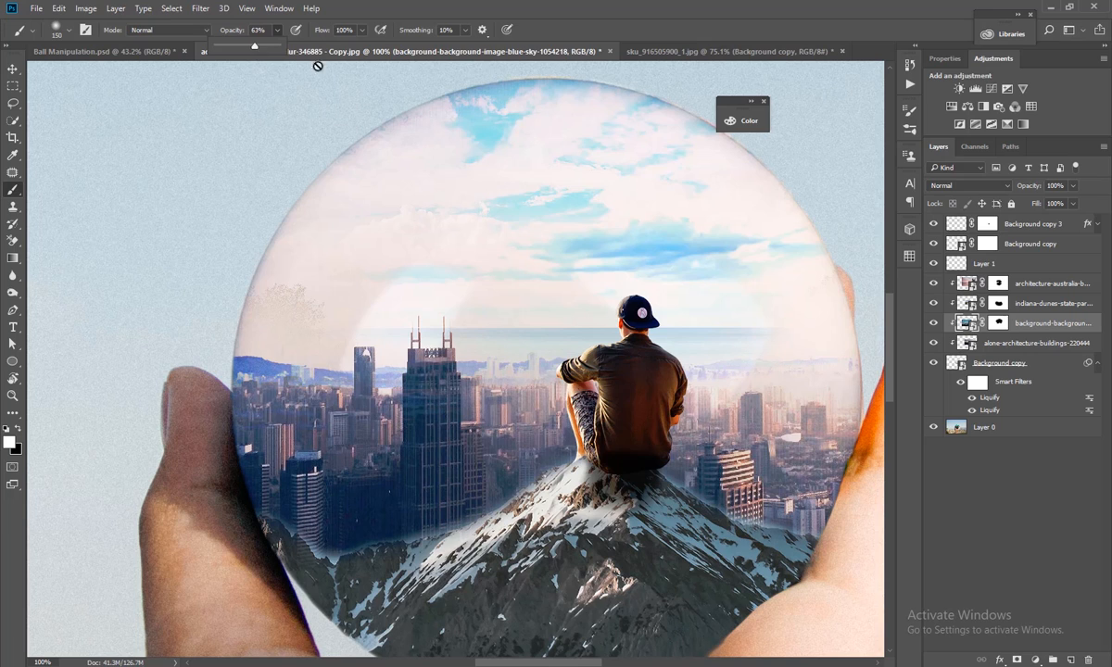
left_click(359, 30)
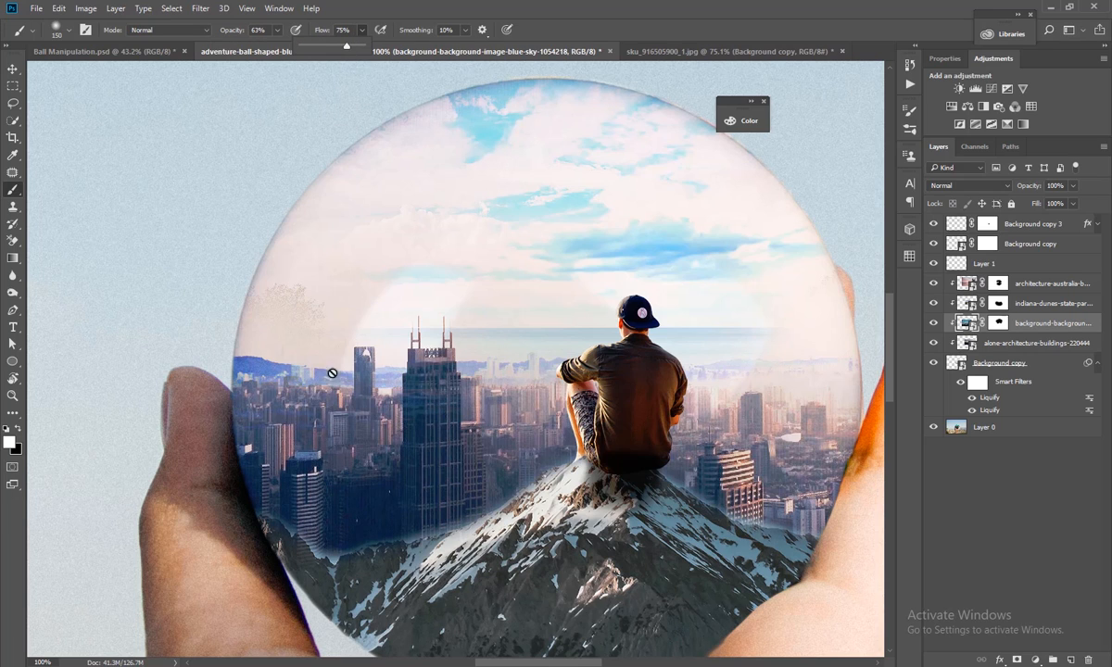
left_click(997, 323)
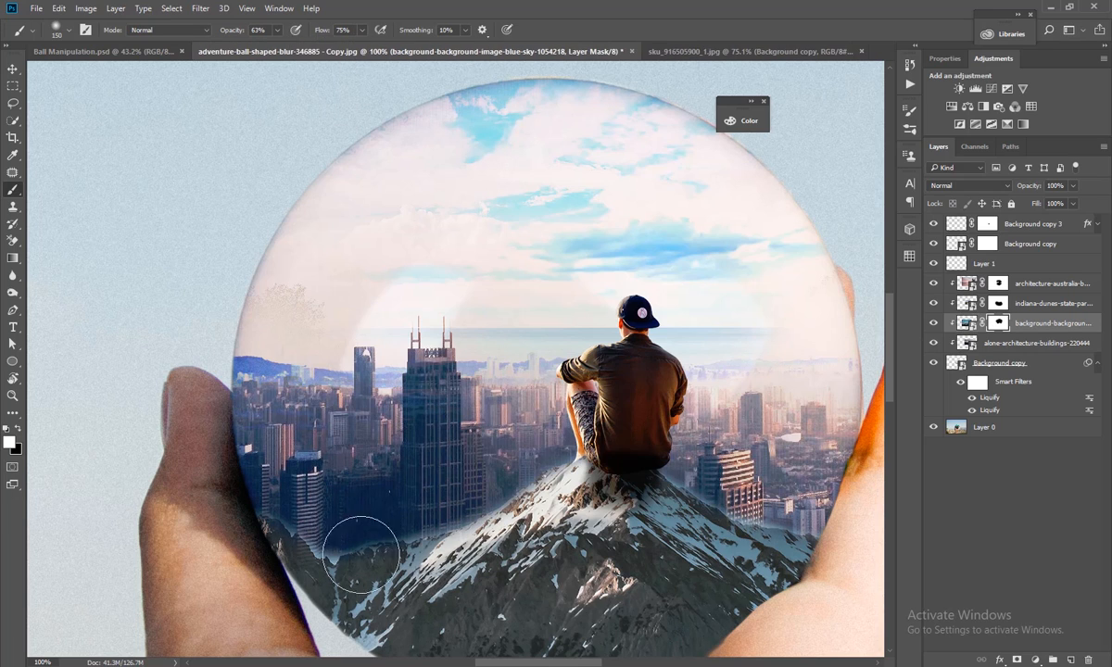
left_click_drag(264, 535, 311, 569)
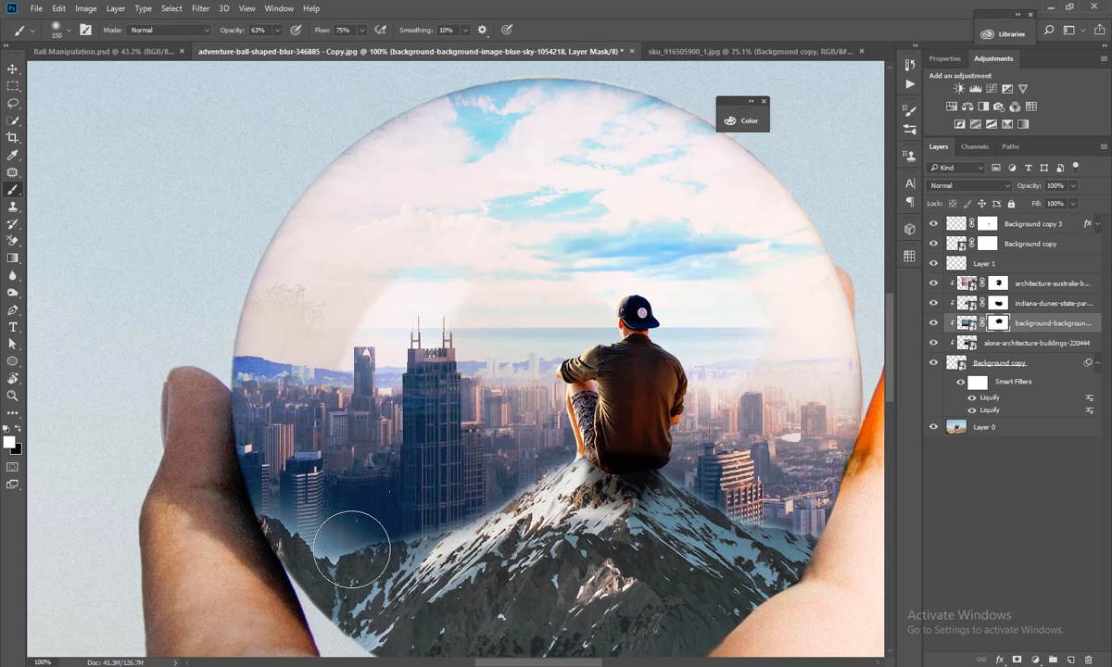
Enlarge the brush to 400 px and paint white over the mountain on its mask to spread mist along both slopes.
key("bracketright")
key("bracketright")
key("bracketright")
key("bracketright")
key("bracketright")
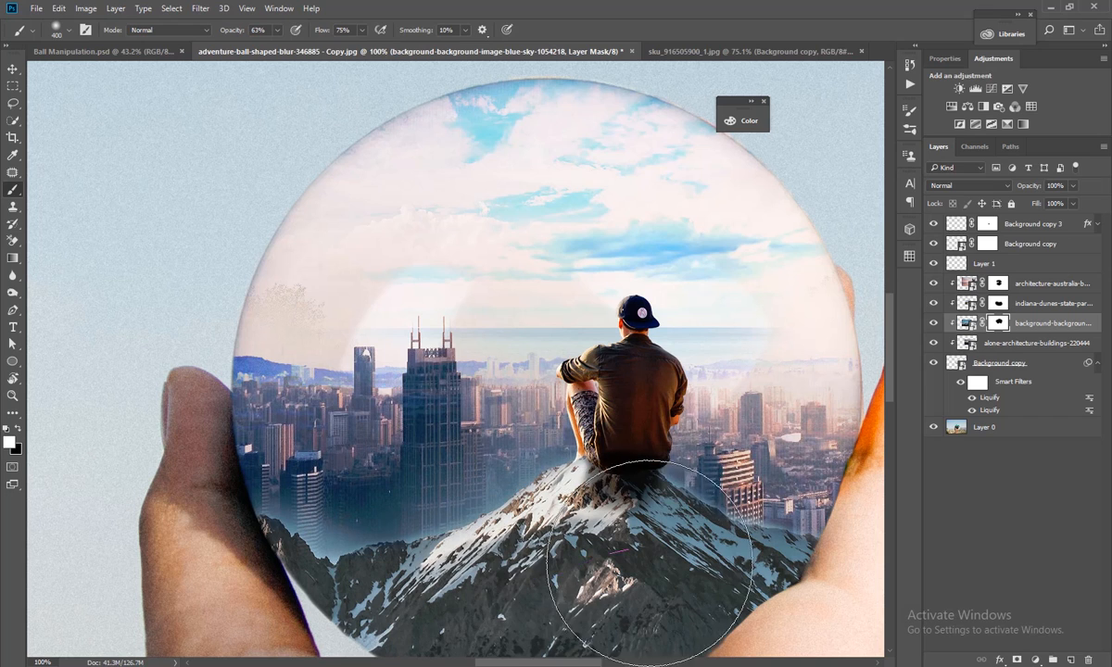
mouse_move(748, 595)
left_mouse_down()
mouse_move(777, 611)
mouse_move(564, 560)
mouse_move(405, 612)
mouse_move(420, 611)
mouse_move(339, 611)
mouse_move(342, 630)
mouse_move(543, 569)
mouse_move(526, 565)
mouse_move(719, 570)
mouse_move(735, 598)
mouse_move(485, 607)
mouse_move(337, 598)
mouse_move(290, 618)
left_mouse_up()
Place the white cloud image 5a1d52ee4fb420 from the Manpulation folder into the sky and scale it to about 35%.
key("ctrl+minus")
key("ctrl+minus")
key("ctrl+minus")
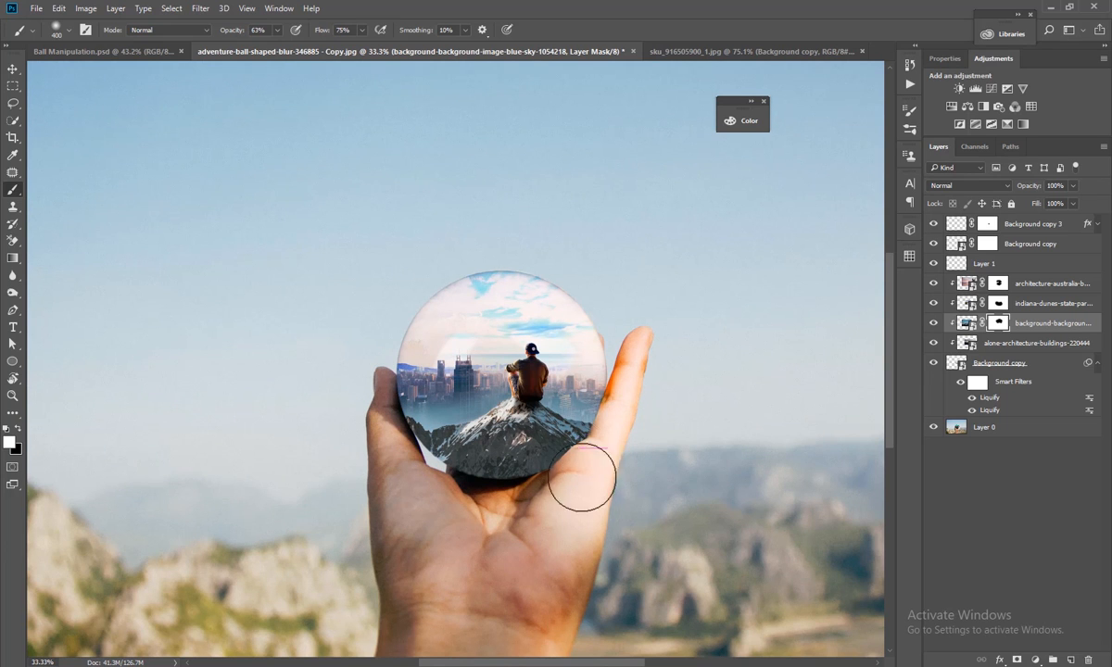
key("ctrl+minus")
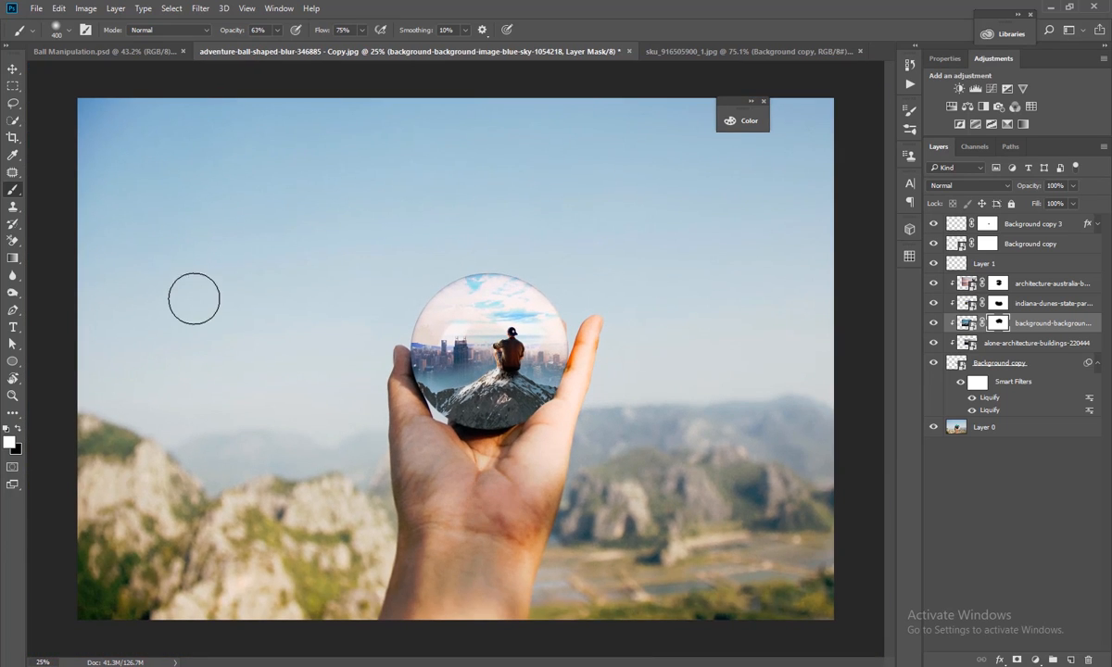
left_click(14, 71)
key("ctrl+minus")
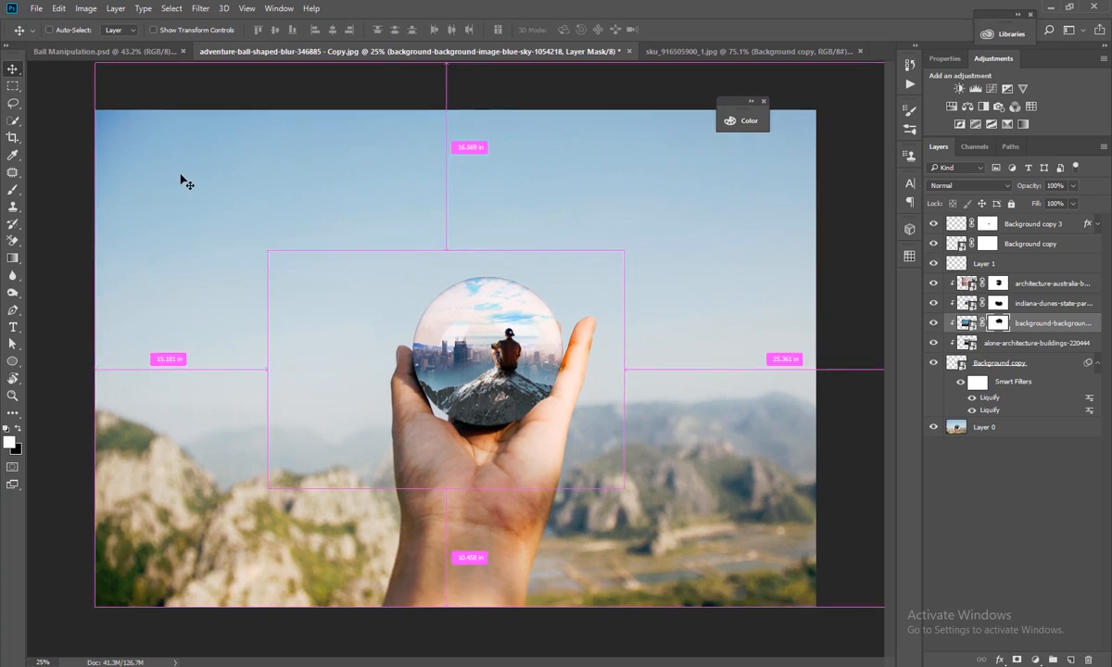
left_click(191, 143)
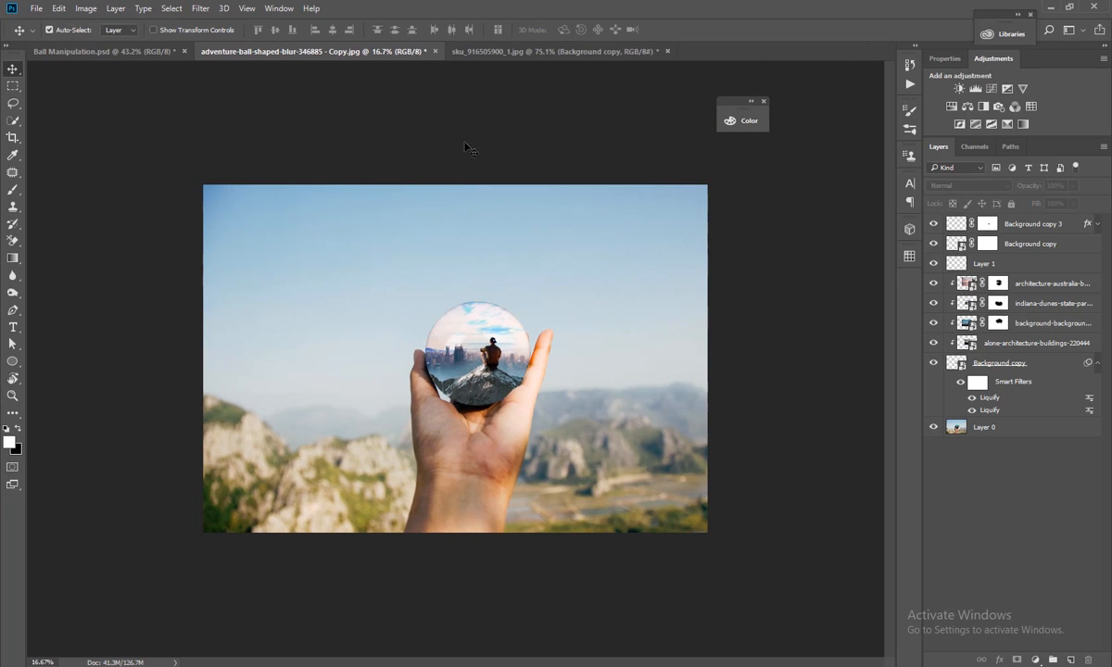
left_click(1057, 7)
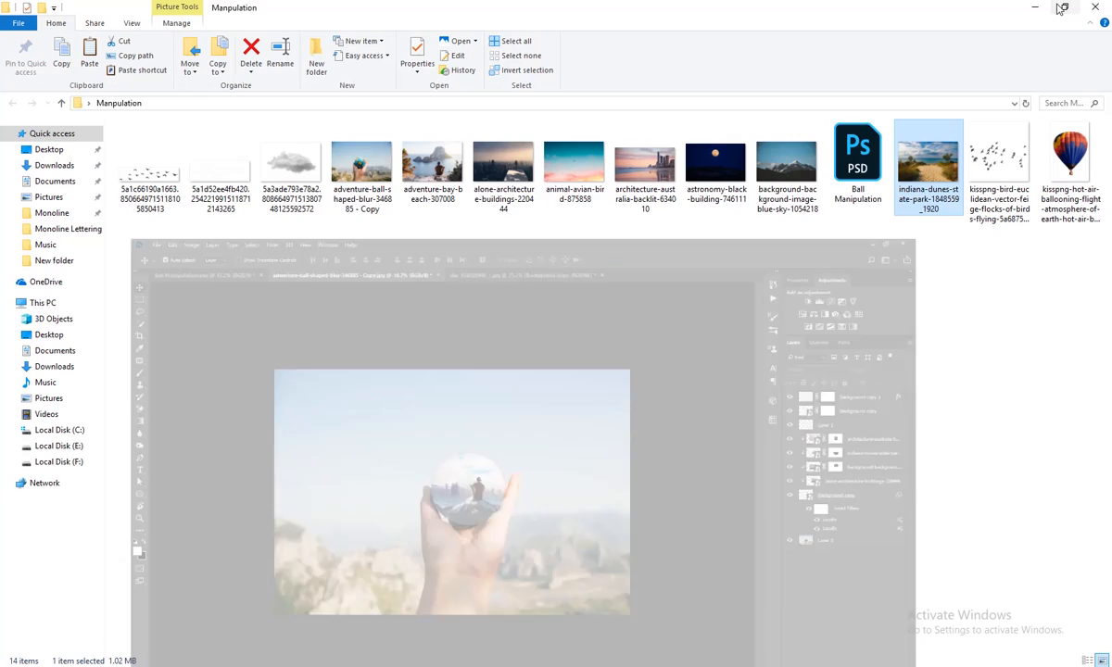
left_click(219, 171)
mouse_move(340, 322)
left_mouse_down()
mouse_move(380, 596)
mouse_move(371, 660)
mouse_move(288, 410)
mouse_move(310, 303)
mouse_move(355, 318)
left_mouse_up()
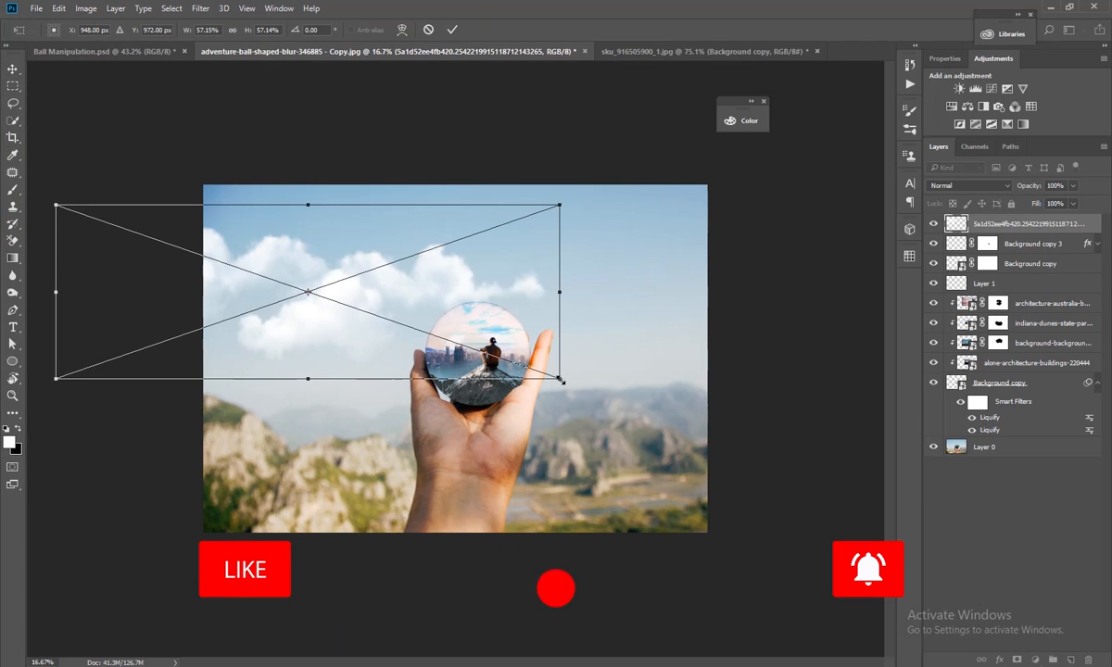
left_click_drag(560, 378, 464, 347)
Duplicate the cloud layer, flip the copy horizontally, scale it to about 17% and place it in the sky right of the ball.
left_click_drag(363, 292, 464, 293)
key("ctrl+t")
right_click(463, 293)
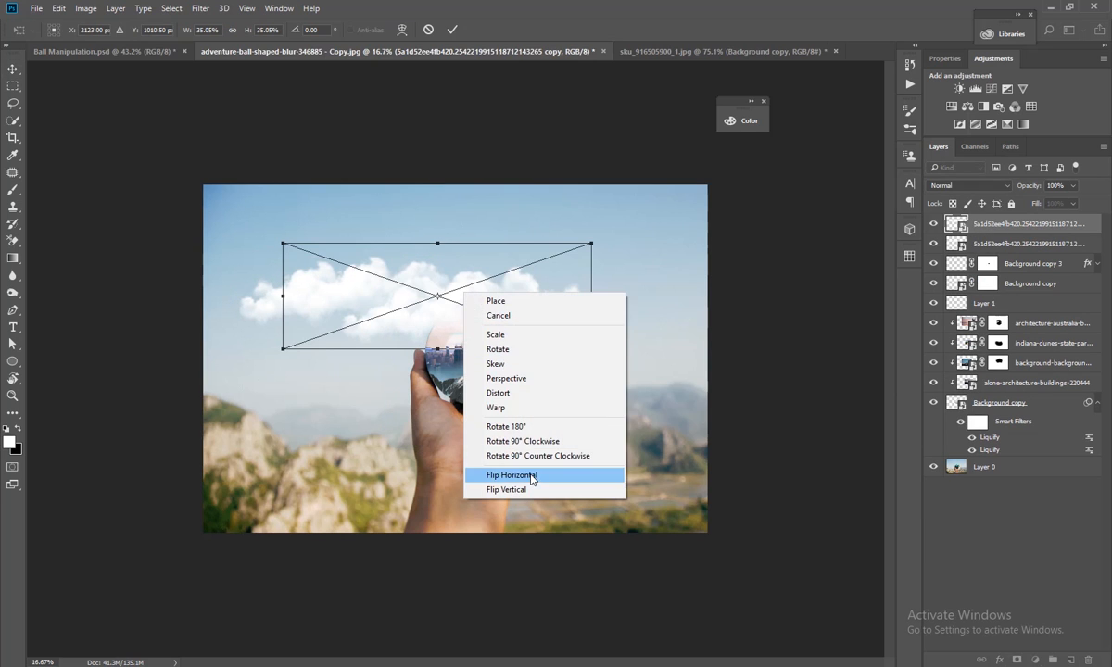
left_click(519, 474)
left_click_drag(594, 350, 682, 334)
key("Return")
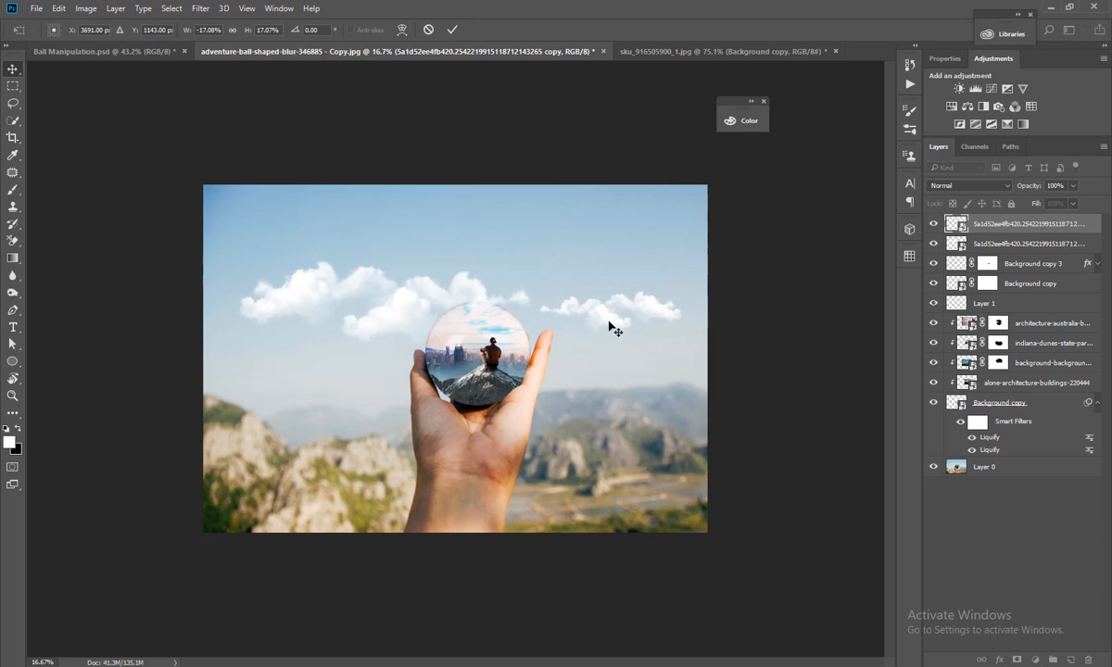
Quick-select the hand and forearm together with the glass ball on Layer 0.
scroll(472, 275, "up", 2)
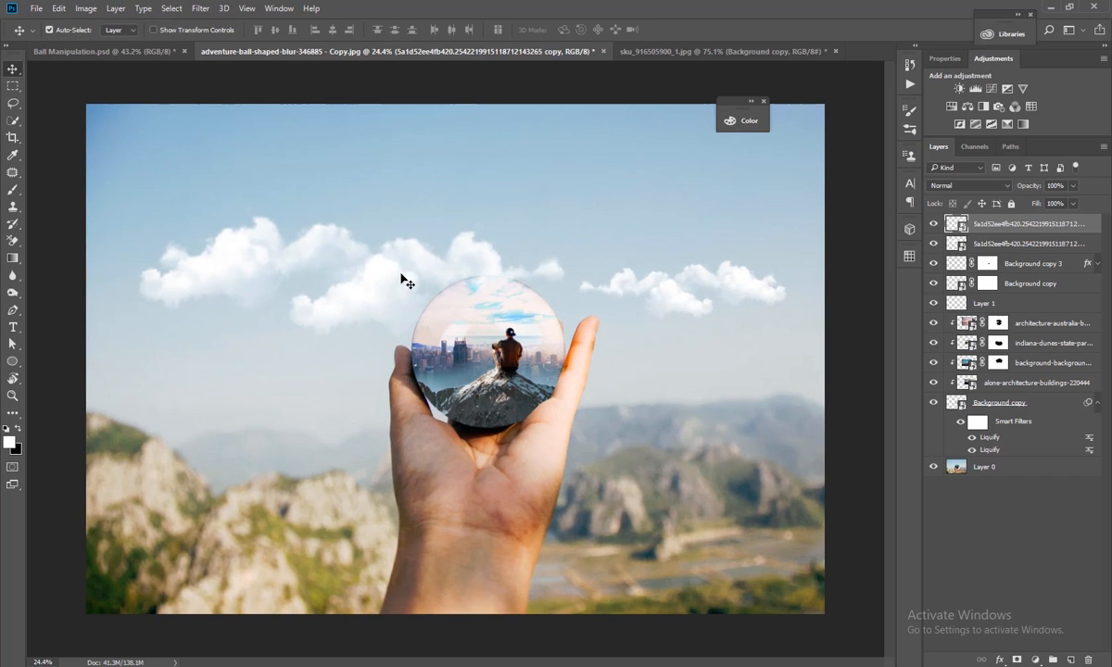
scroll(406, 281, "down", 2)
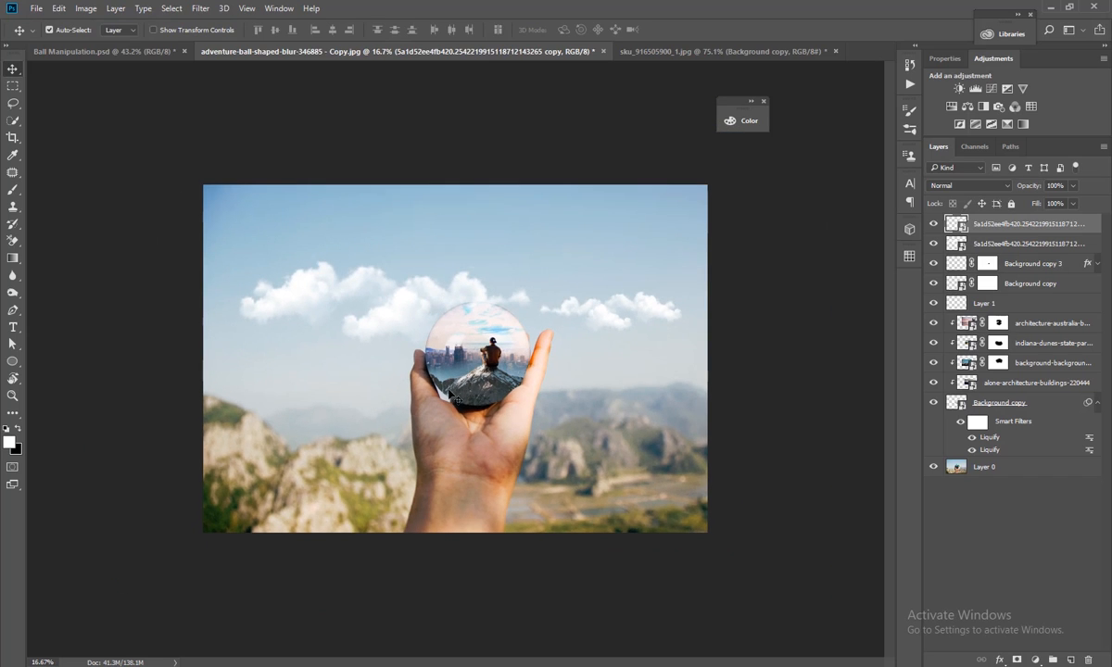
left_click(471, 422)
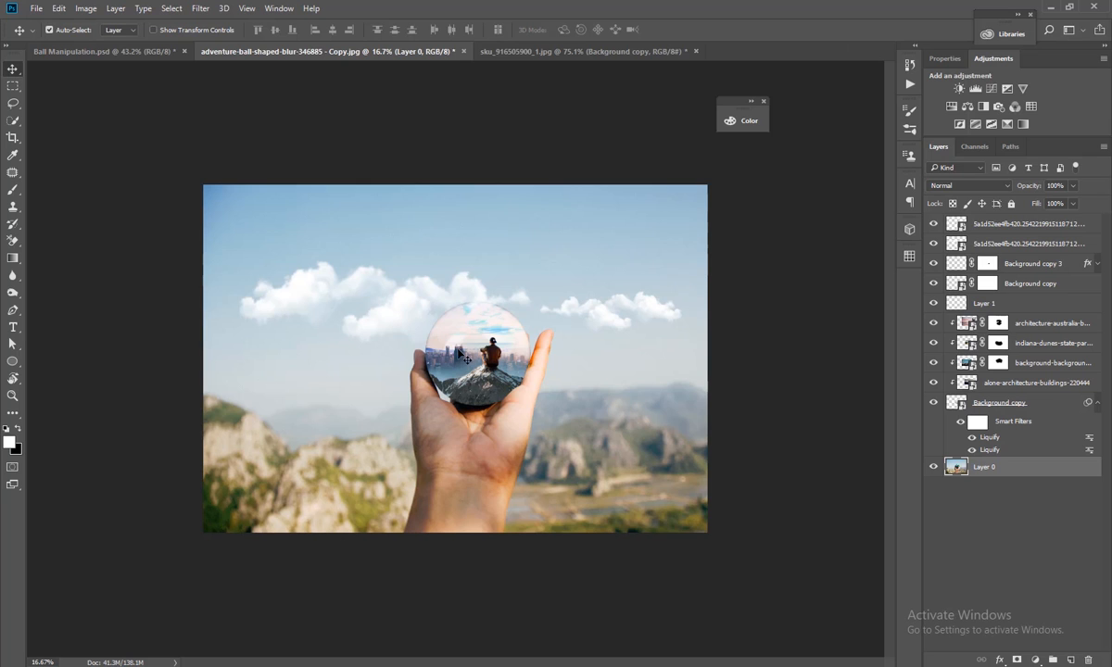
scroll(450, 419, "up", 1)
scroll(450, 421, "up", 2)
key("w")
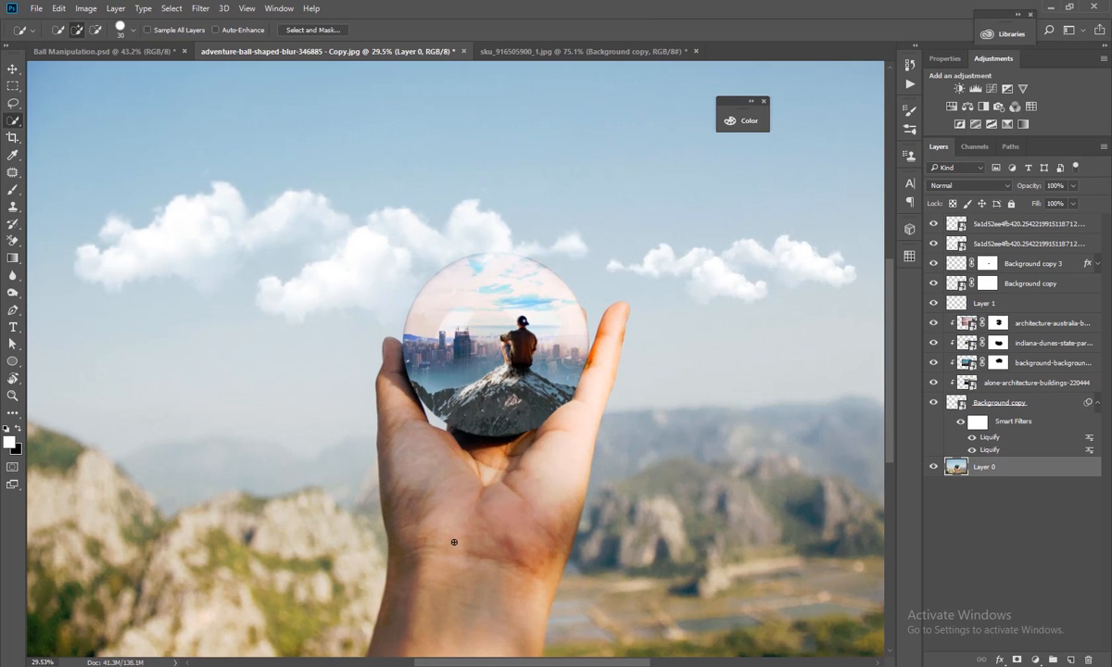
mouse_move(455, 541)
left_mouse_down()
mouse_move(497, 484)
mouse_move(513, 522)
mouse_move(495, 579)
left_mouse_up()
mouse_move(616, 472)
left_mouse_down()
mouse_move(584, 414)
mouse_move(606, 365)
mouse_move(539, 357)
mouse_move(492, 398)
left_mouse_up()
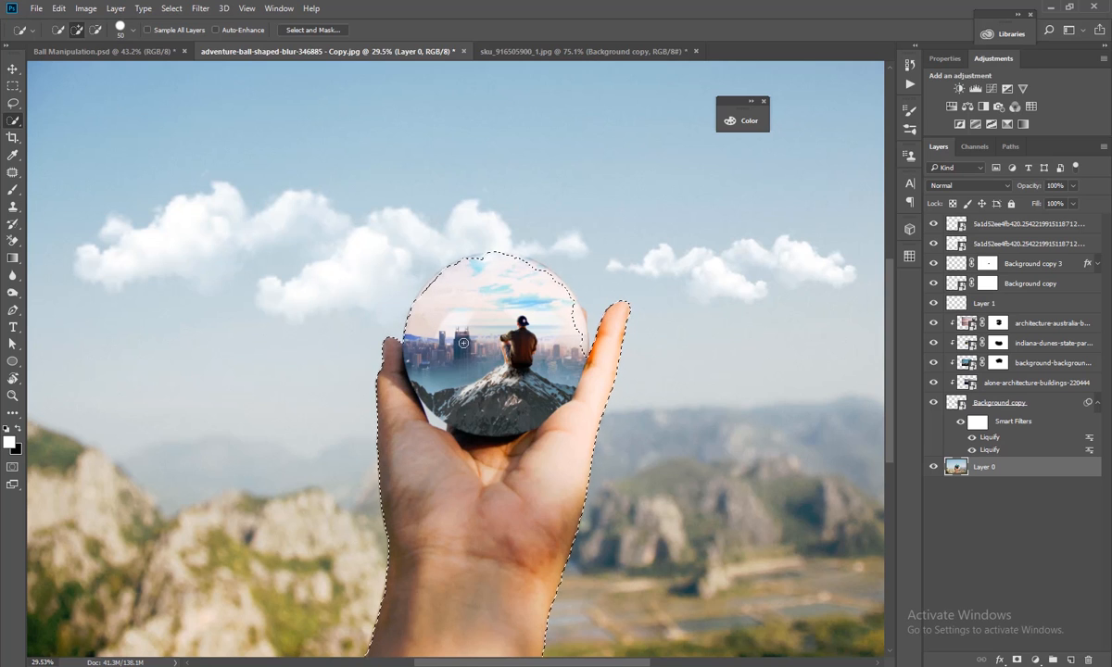
Resize the Quick Selection brush and refine the selection along the ball's outer edge.
key("bracketright")
key("bracketright")
key("bracketright")
key("bracketright")
key("bracketright")
key("bracketright")
key("bracketright")
key("bracketright")
key("bracketright")
key("bracketright")
key("bracketright")
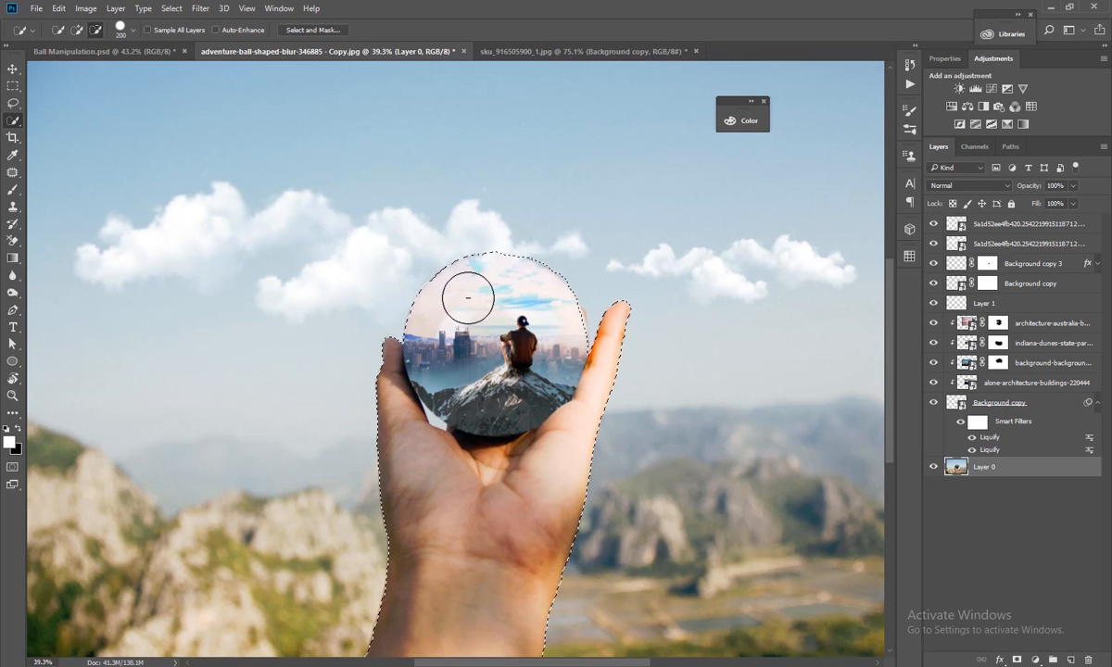
scroll(474, 285, "up", 3)
scroll(483, 291, "up", 1)
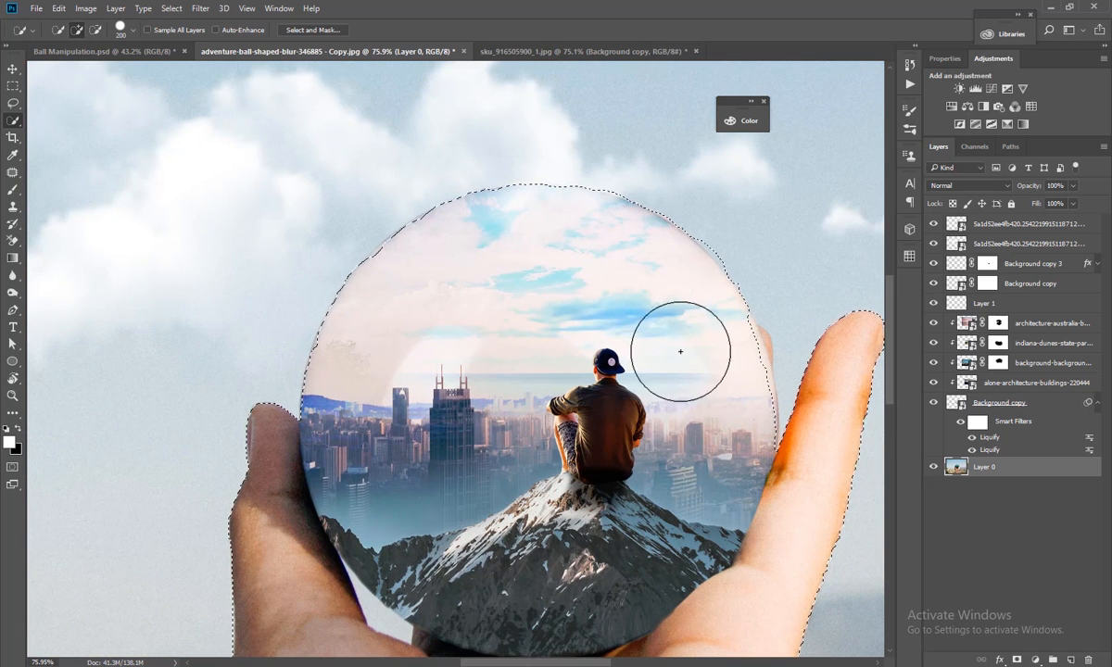
left_click_drag(699, 330, 729, 385)
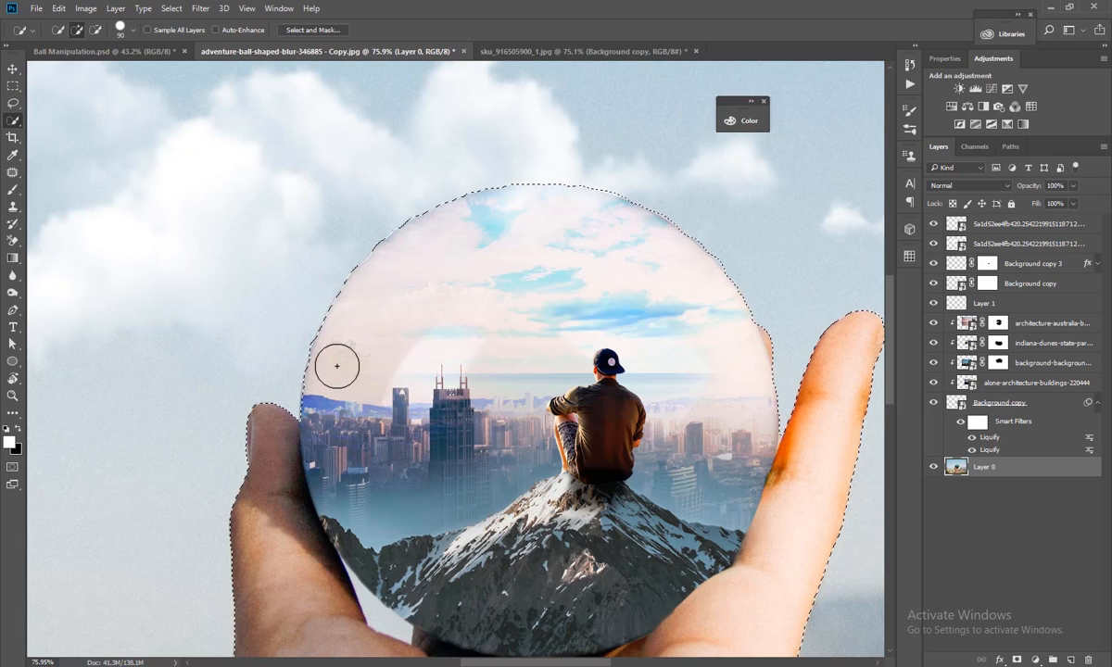
scroll(337, 366, "down", 3)
scroll(444, 473, "down", 1)
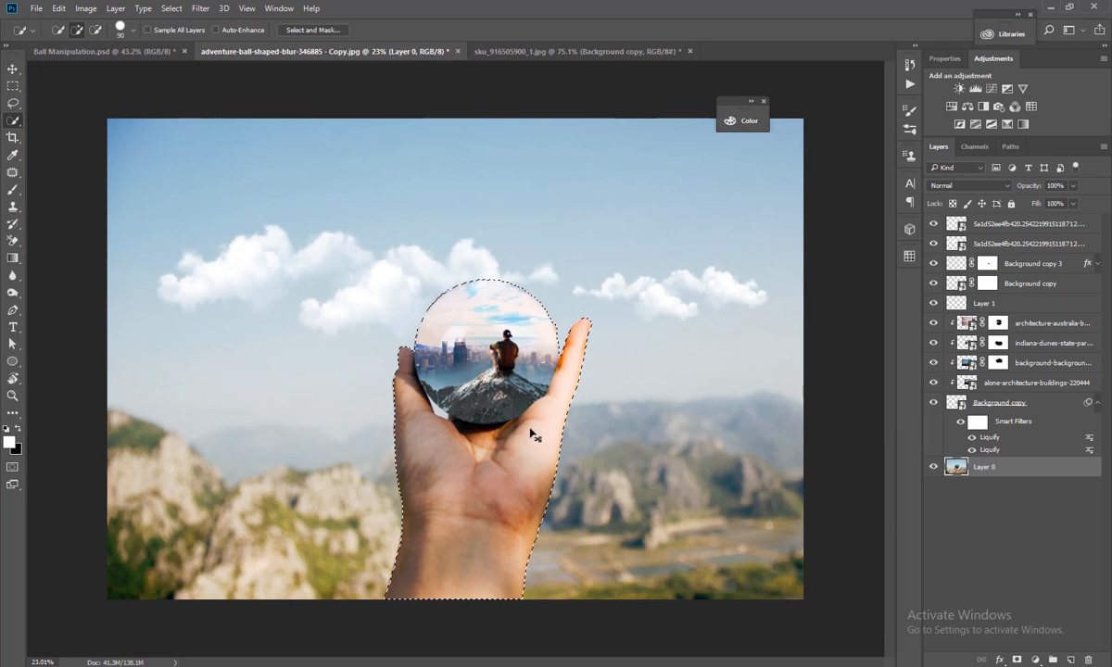
Refine the selection with Smart Radius, radius 9 px and shift edge -3%, and output it to a new layer.
key("alt+ctrl+r")
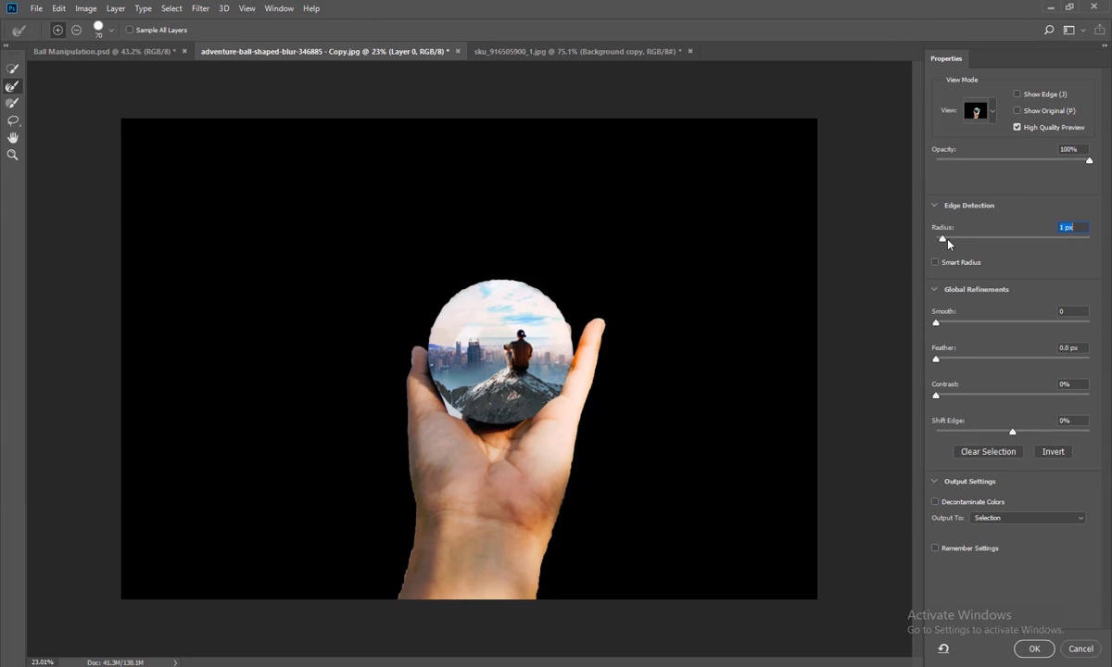
left_click(957, 262)
left_click_drag(984, 242, 994, 240)
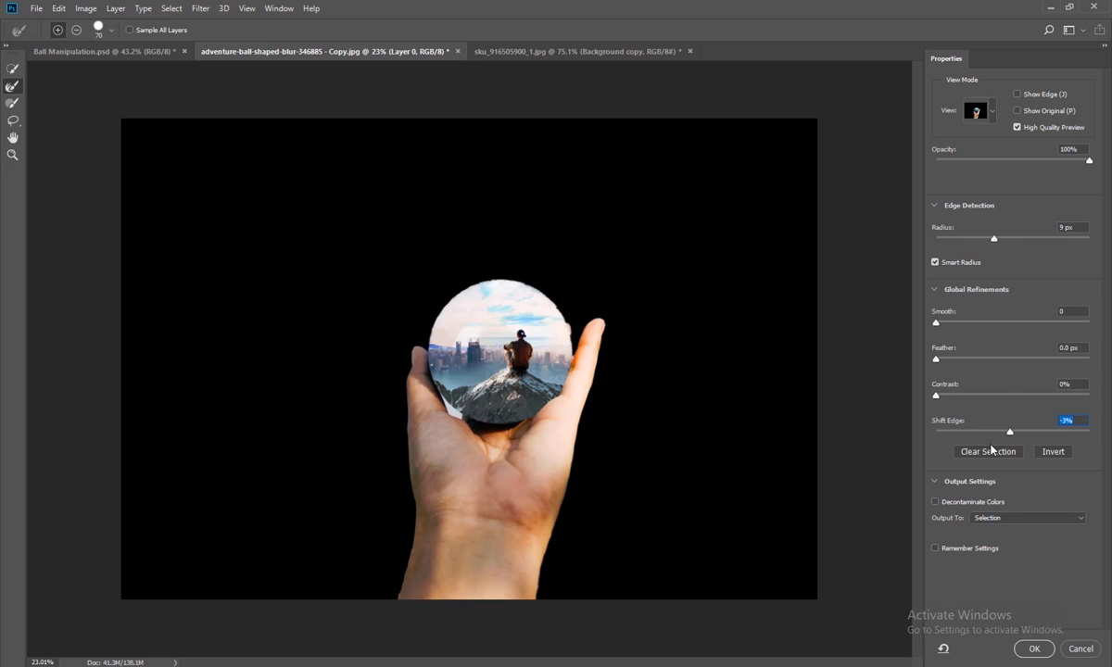
left_click(1020, 518)
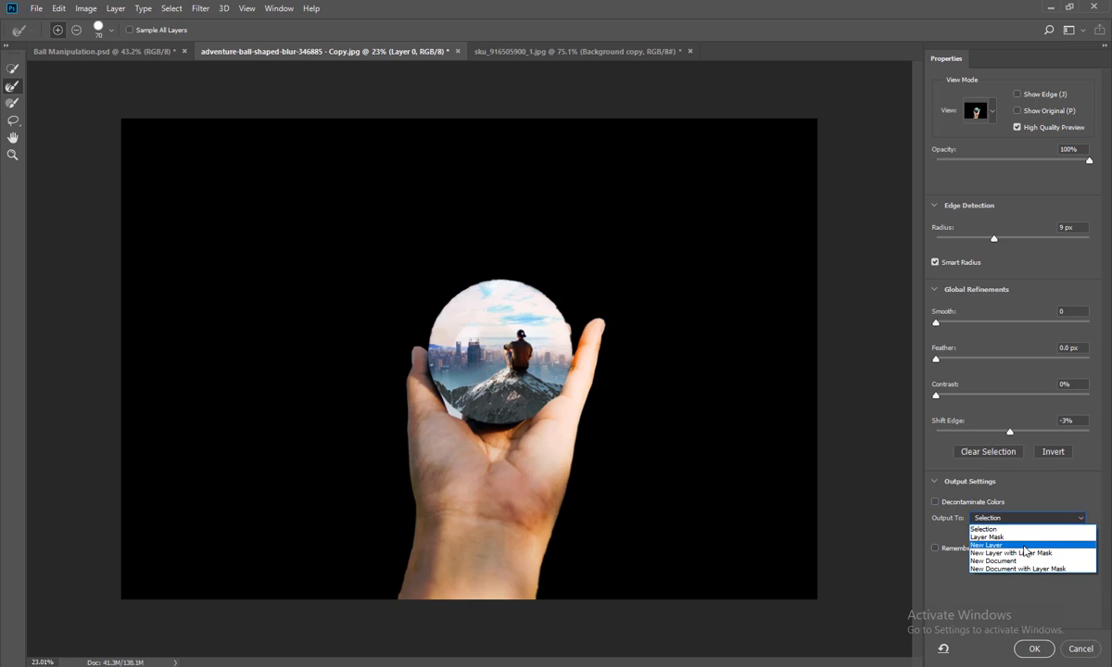
left_click(996, 545)
left_click(1035, 648)
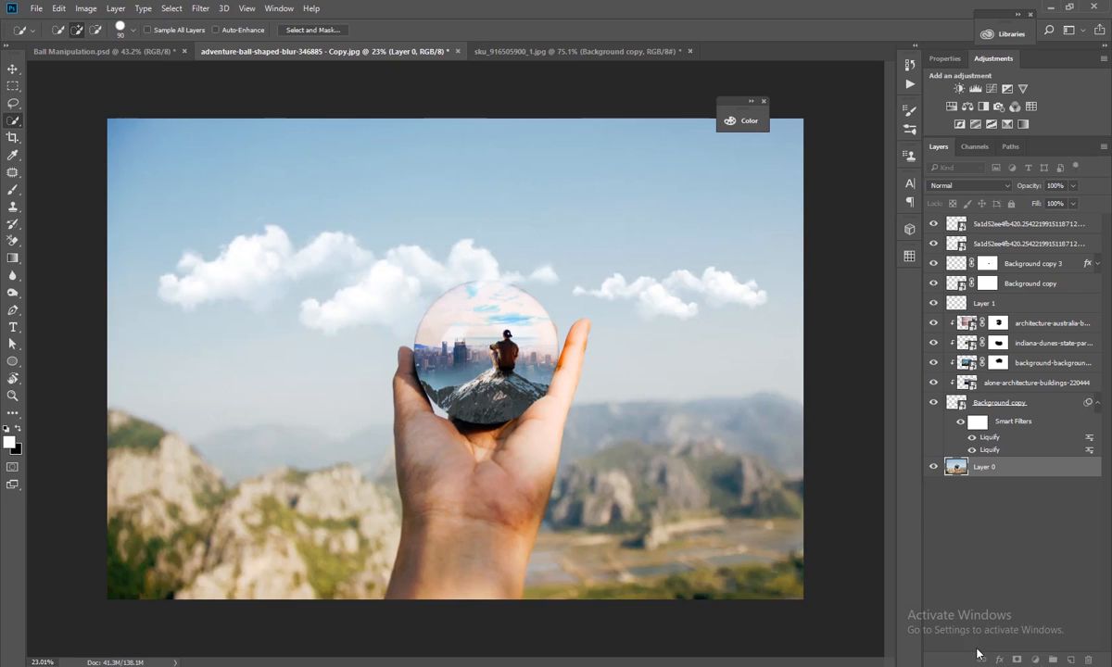
left_click(934, 486)
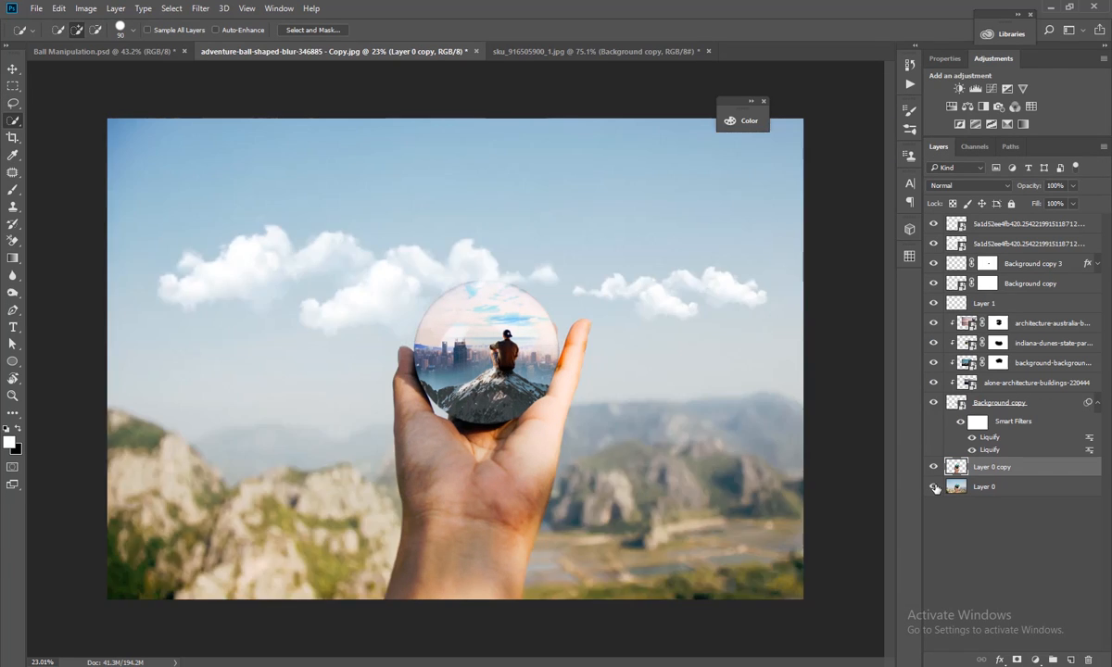
Place the sky image animal-avian-bird-875858 from the Manpulation folder, scale it to cover the canvas and move it below the hand cutout layer.
key("ctrl+minus")
key("ctrl+minus")
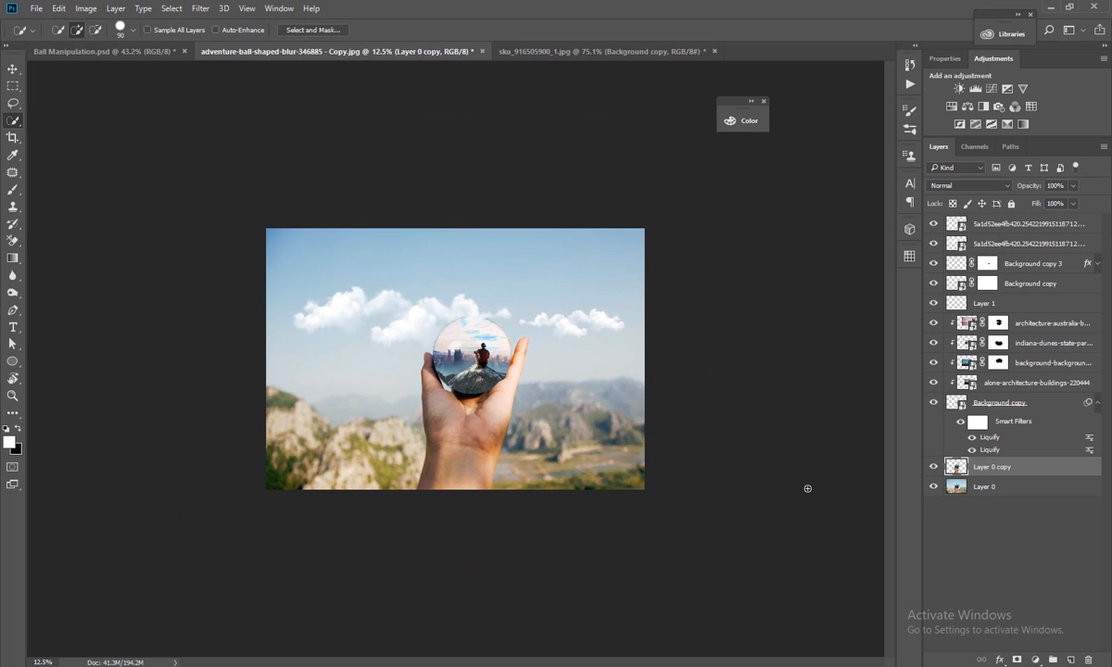
left_click(1049, 8)
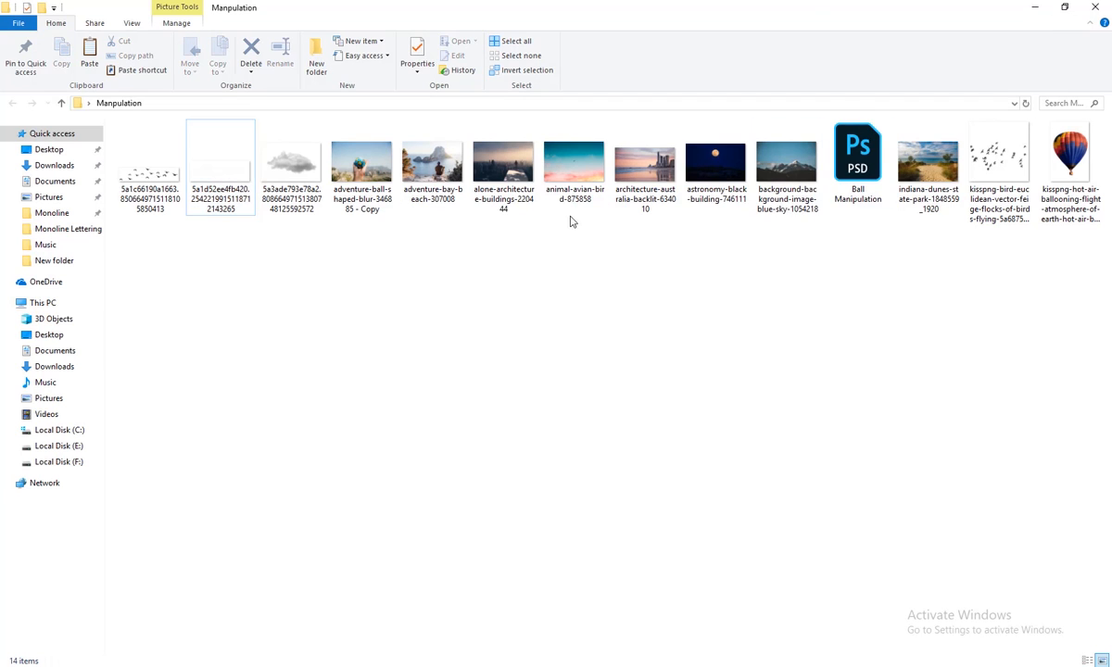
left_click_drag(574, 167, 536, 378)
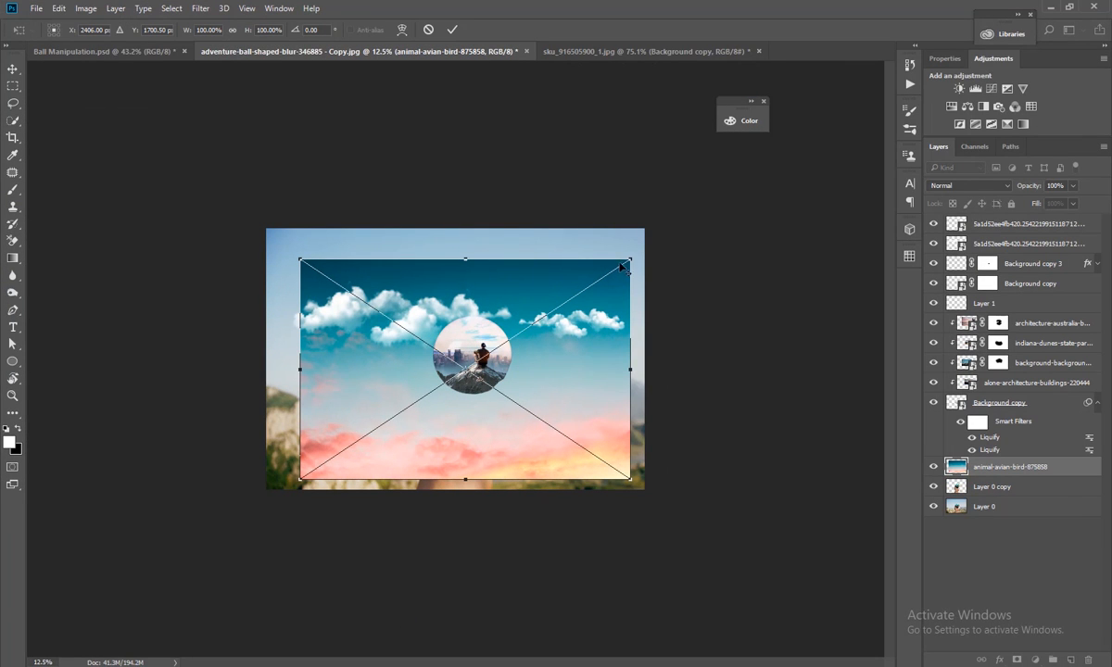
mouse_move(631, 260)
left_mouse_down()
mouse_move(681, 231)
mouse_move(631, 256)
mouse_move(642, 238)
mouse_move(639, 248)
left_mouse_up()
key("Return")
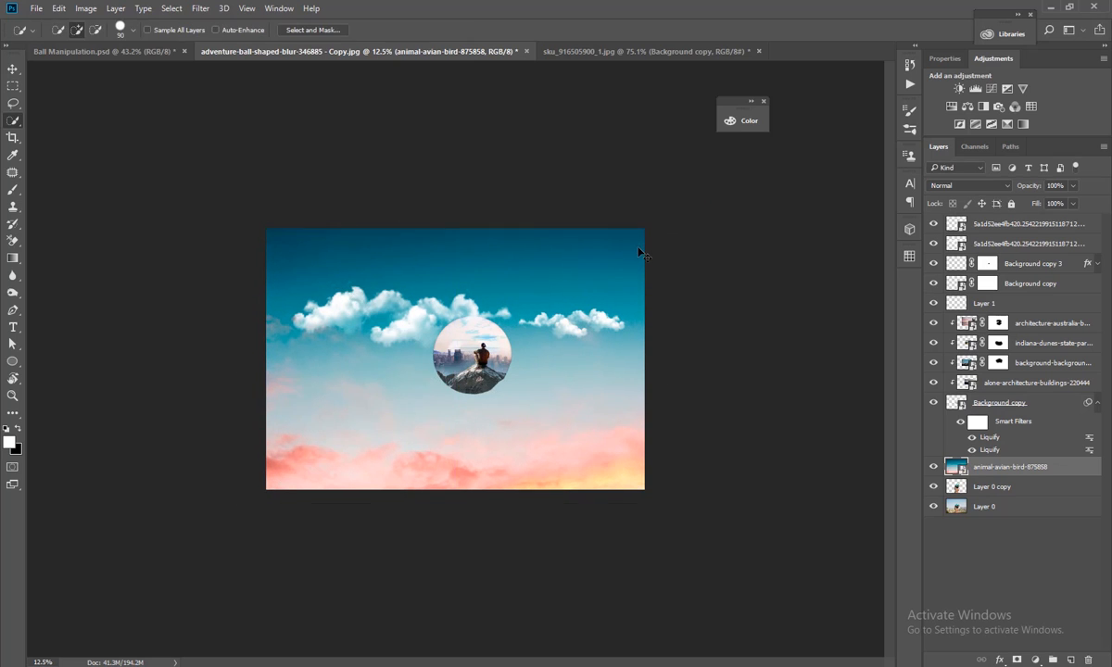
key("ctrl+bracketleft")
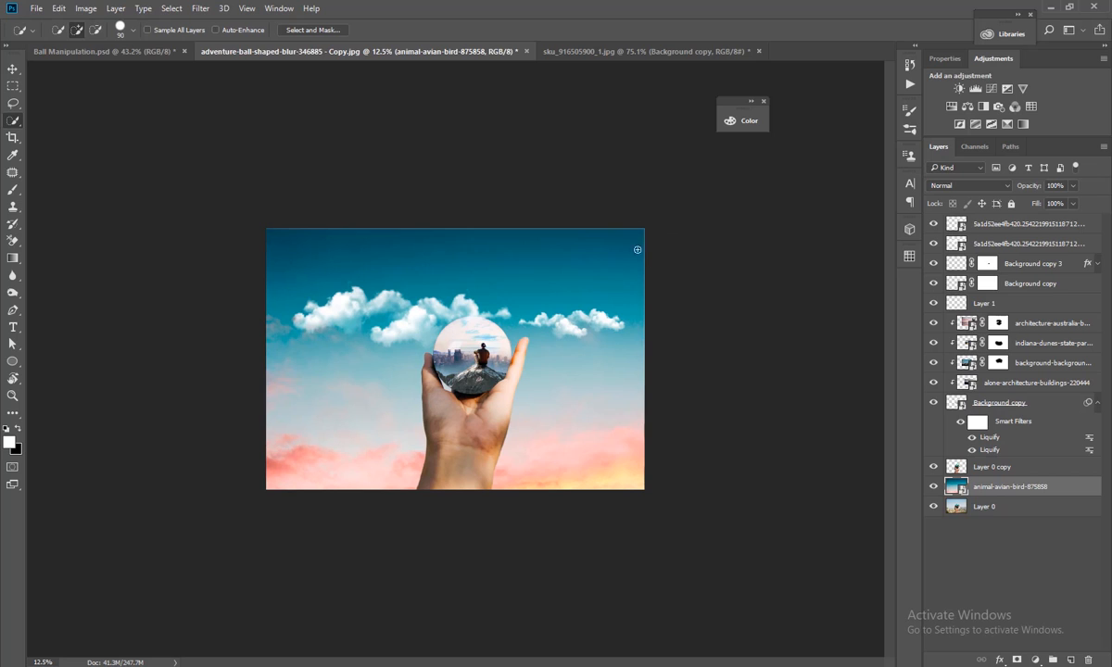
Set the opacity of the animal-avian-bird-875858 sky layer to 85%.
left_click(12, 70)
key("ctrl+plus")
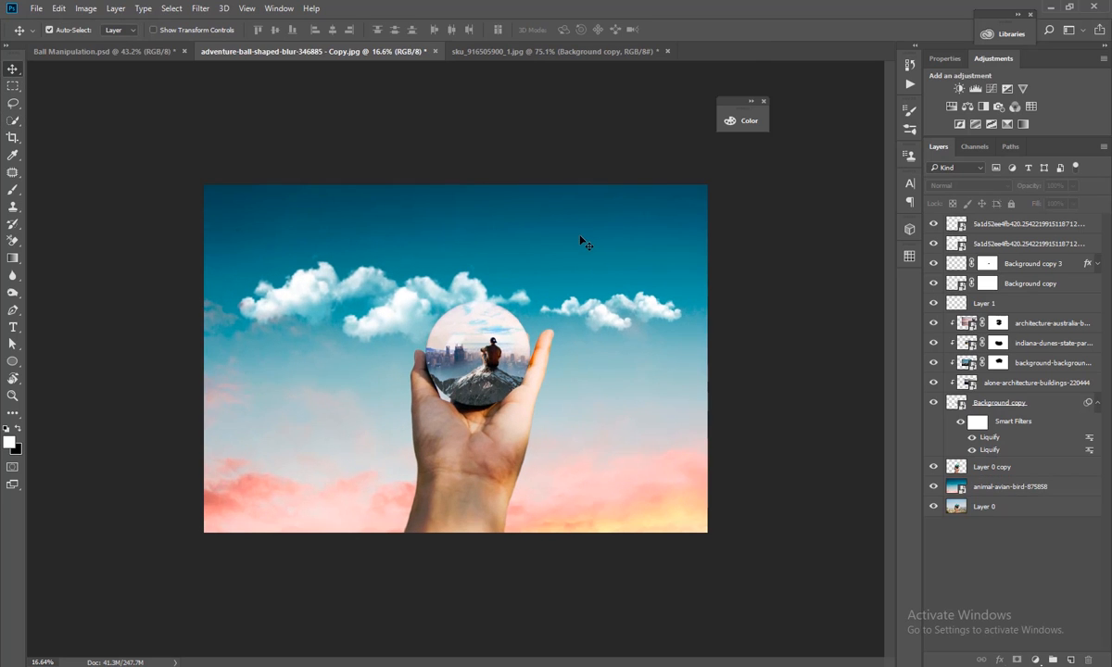
left_click(1048, 486)
key("5")
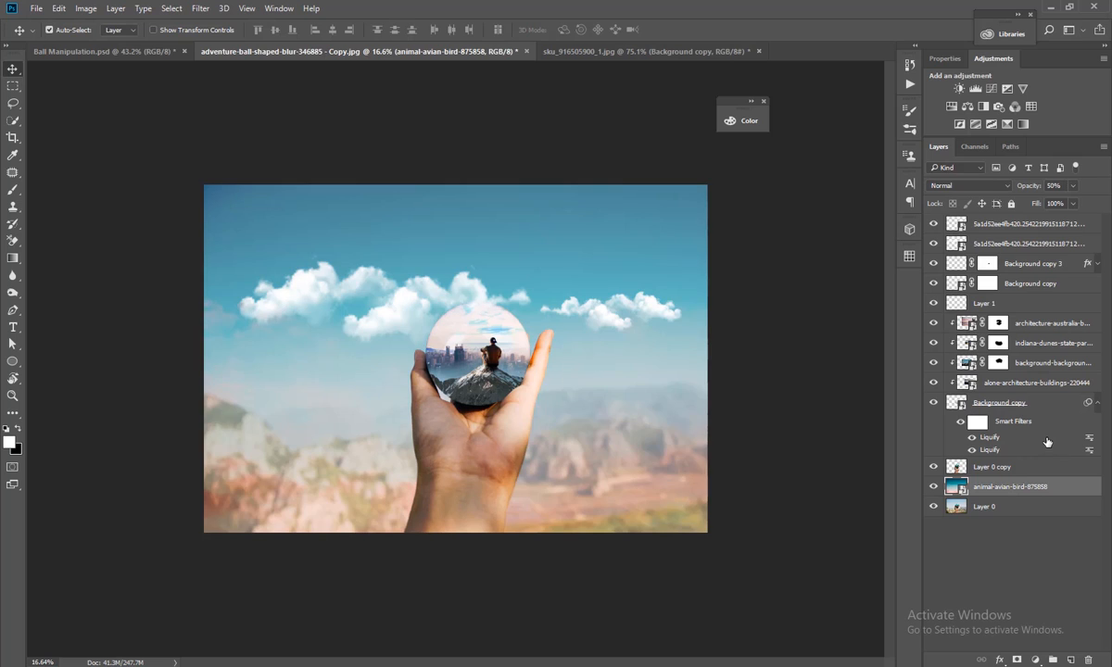
key("8")
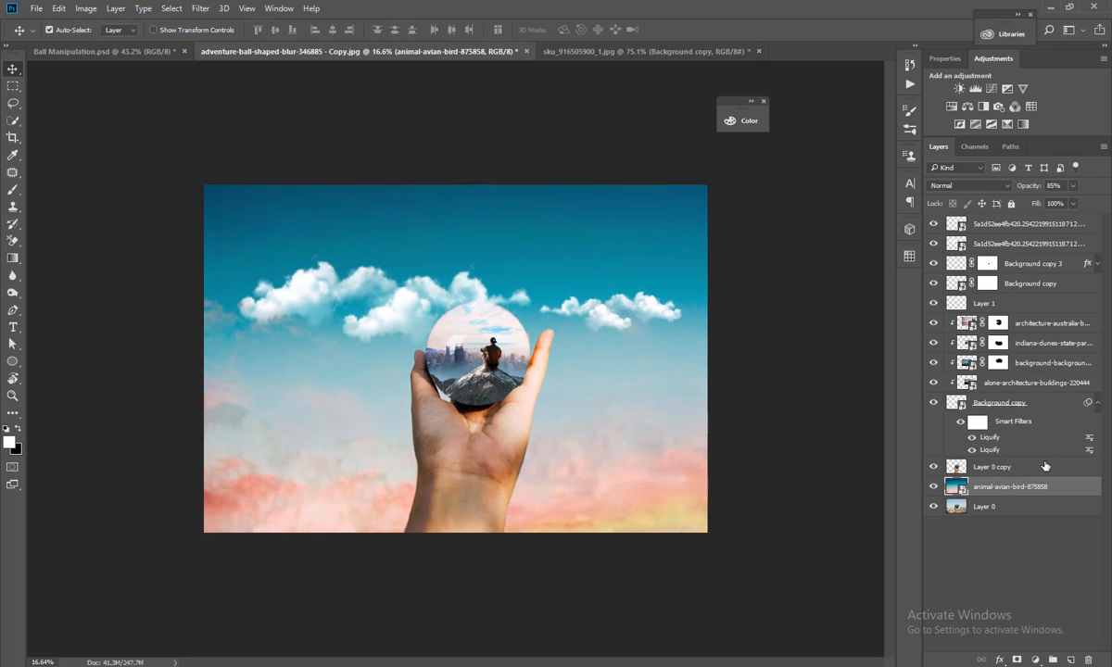
Add a layer mask to the sky layer and prepare a 1600 px brush with black as the painting colour.
left_click(1017, 660)
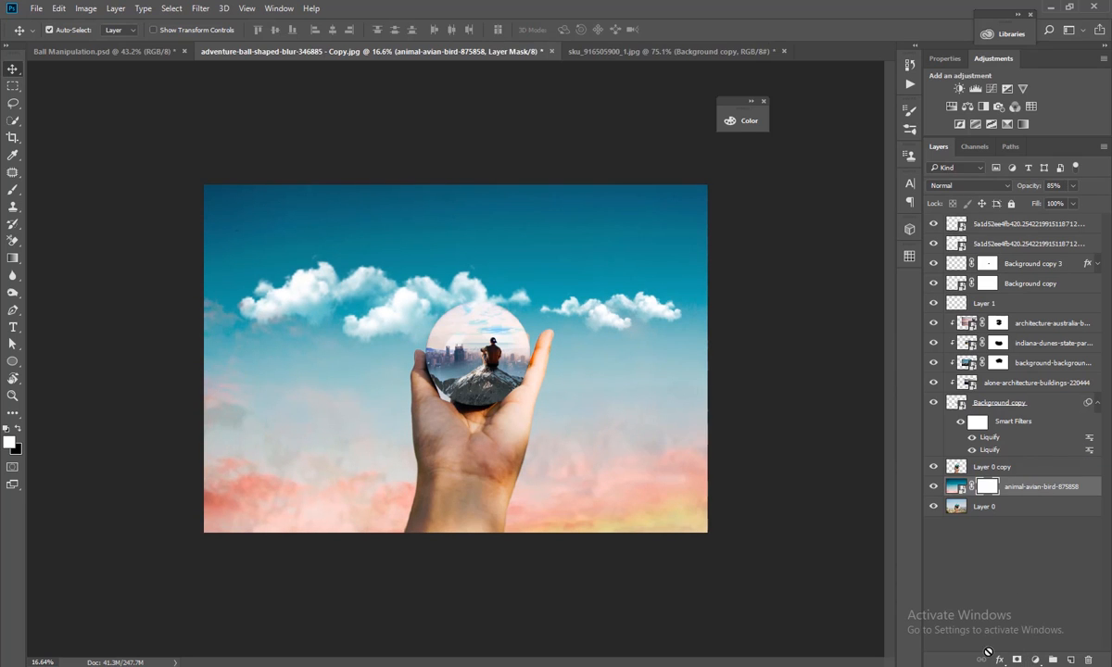
key("b")
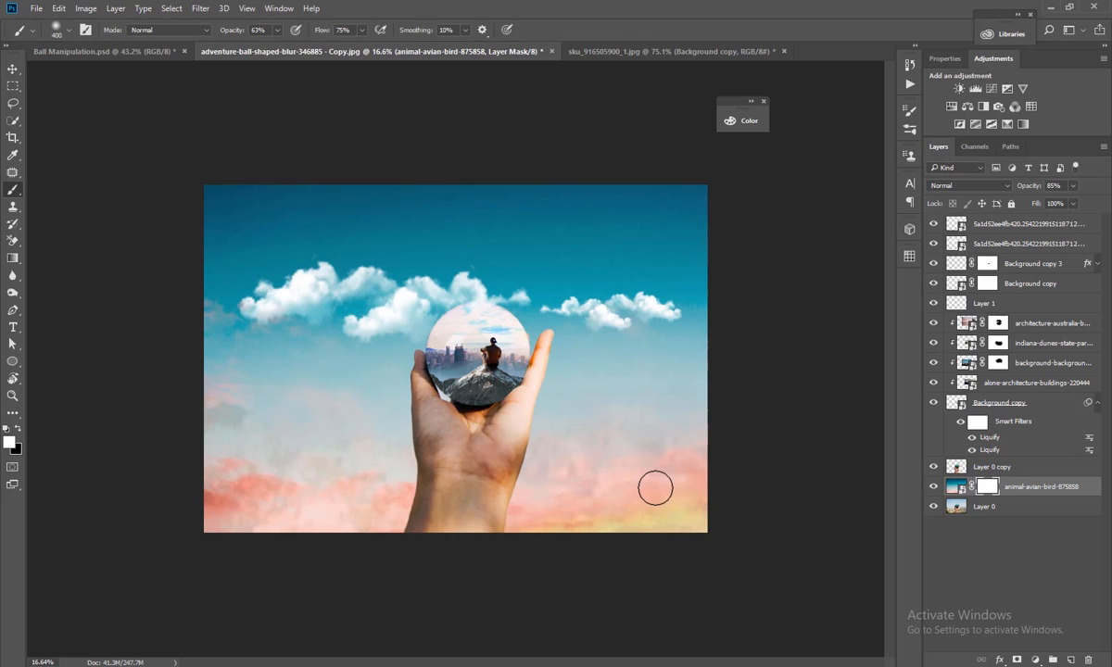
key("bracketright")
key("bracketright")
key("bracketright")
key("bracketright")
key("bracketright")
key("bracketright")
key("bracketright")
key("bracketright")
key("bracketright")
key("bracketright")
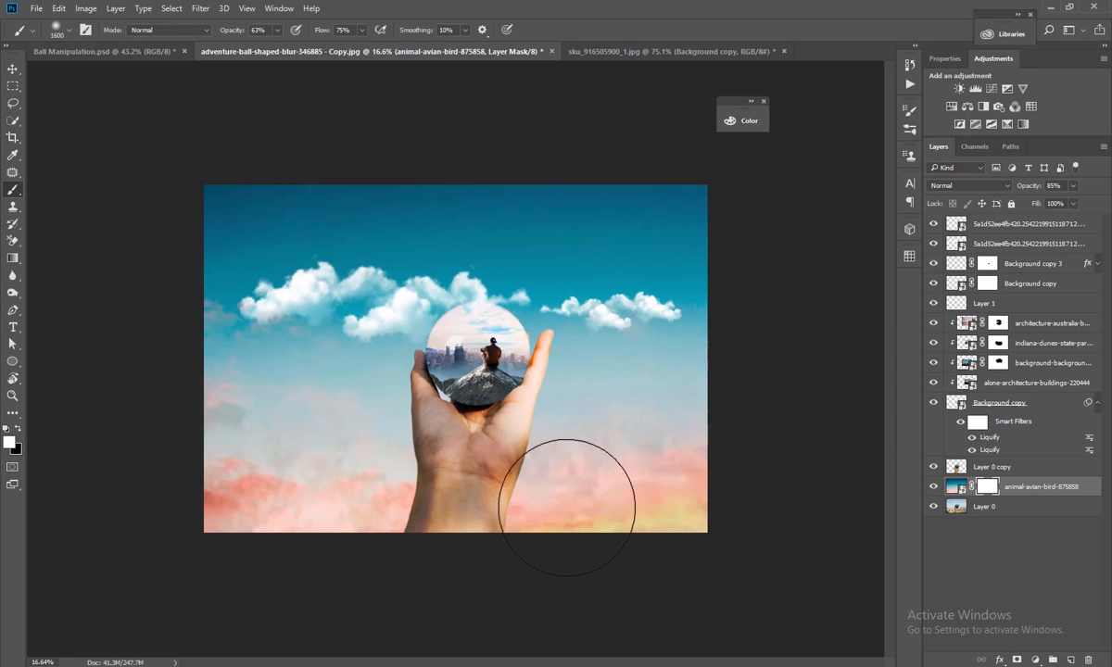
key("x")
mouse_move(621, 484)
left_mouse_down()
mouse_move(605, 509)
mouse_move(657, 504)
mouse_move(568, 512)
left_mouse_up()
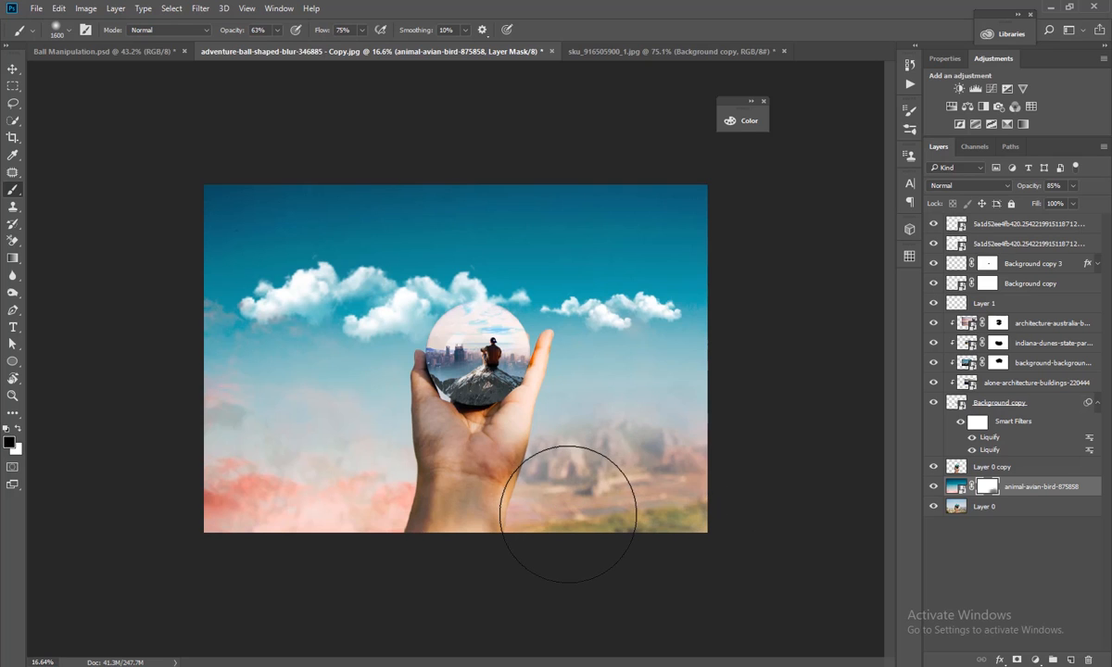
key("ctrl+z")
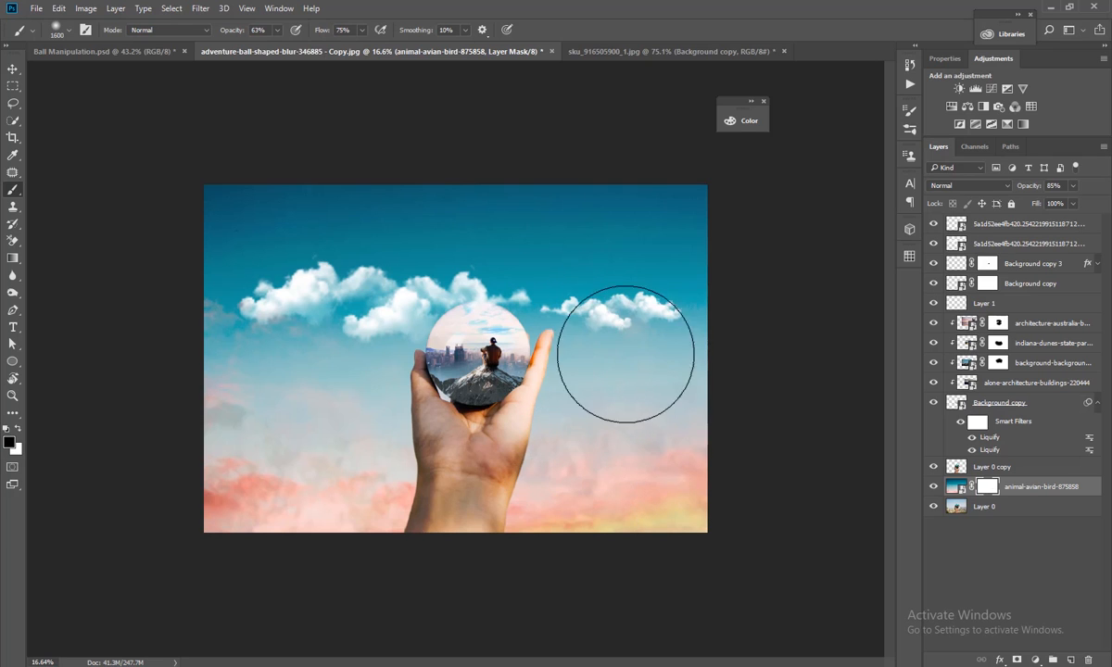
right_click(688, 425)
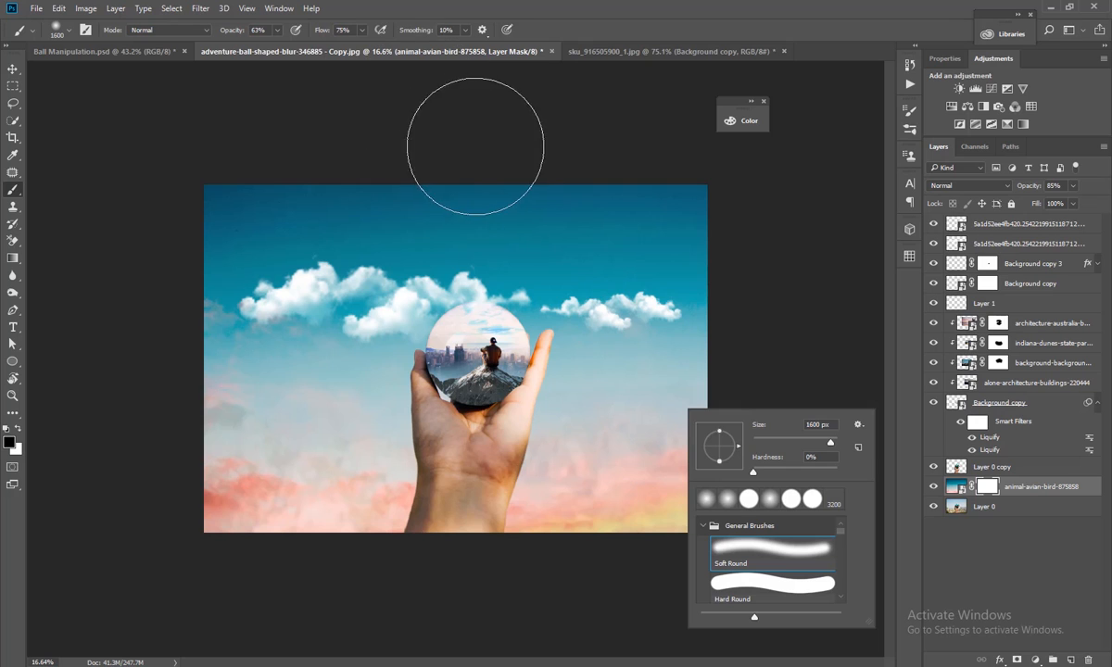
Set the brush flow to 58% and size to 2100 px, and paint black along the lower part of the sky layer's mask.
left_click(360, 31)
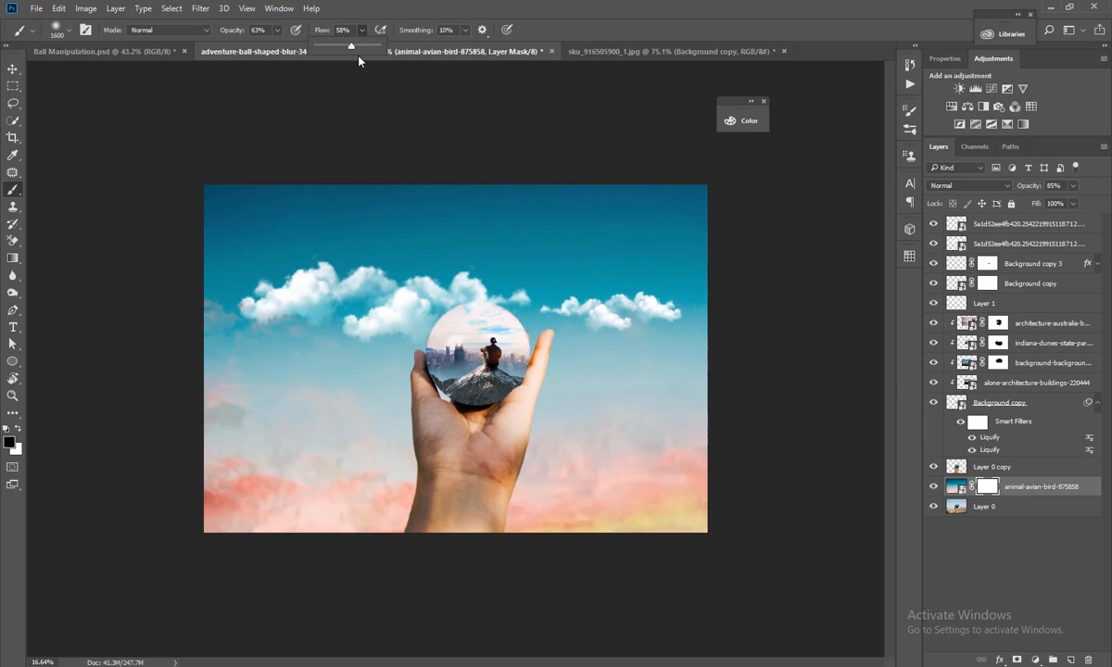
key("bracketright")
key("bracketright")
key("bracketright")
key("bracketright")
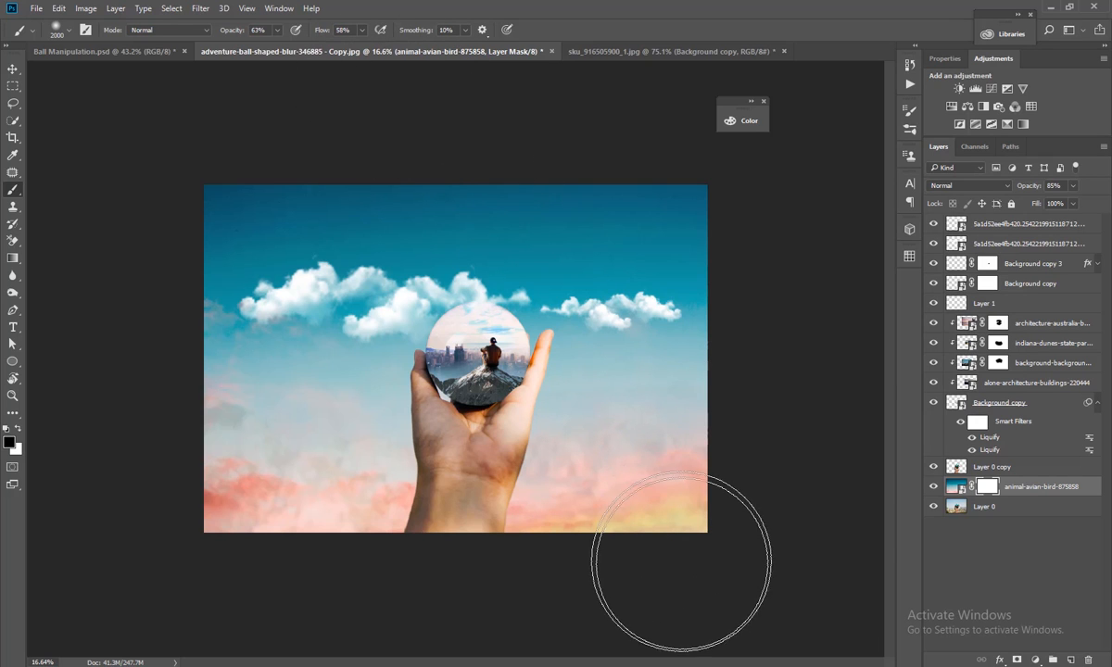
key("bracketright")
mouse_move(681, 562)
left_mouse_down()
mouse_move(286, 566)
mouse_move(111, 516)
mouse_move(278, 473)
mouse_move(202, 448)
left_mouse_up()
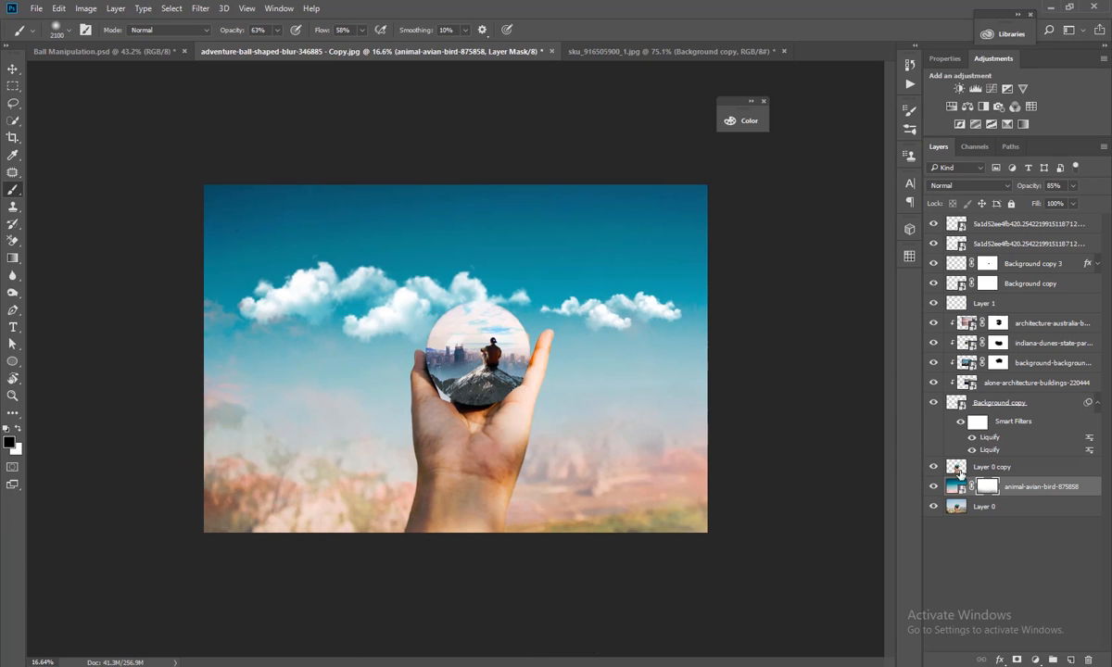
Set the sky layer's opacity to 66% and select the hand cutout layer, Layer 0 copy.
left_click(955, 485)
key("x")
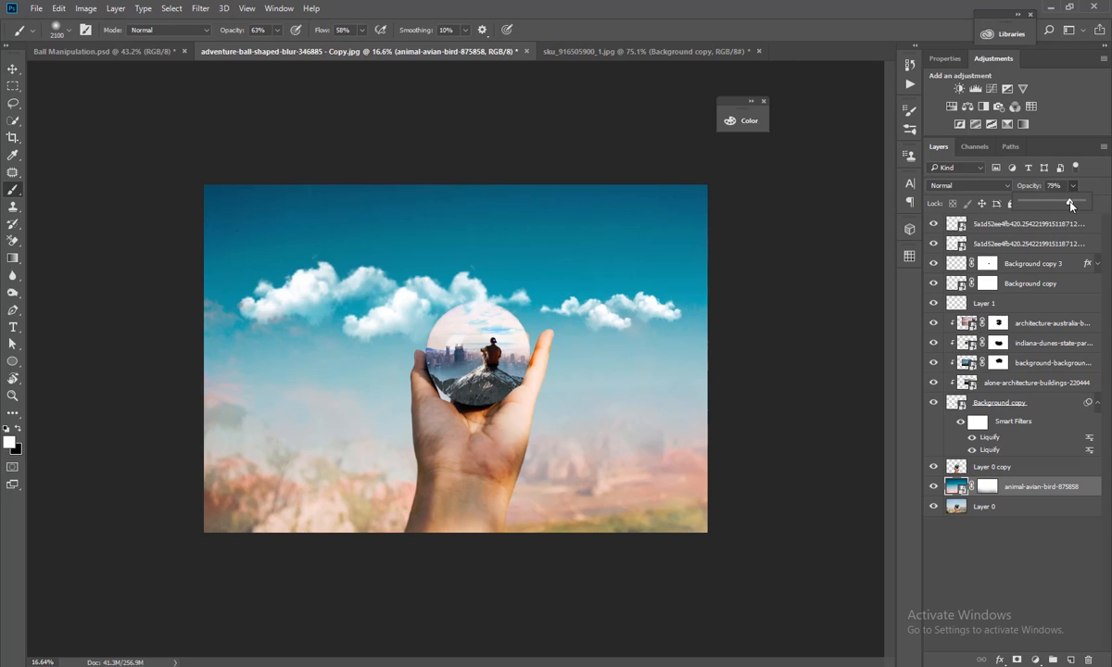
left_click_drag(1072, 205, 1064, 204)
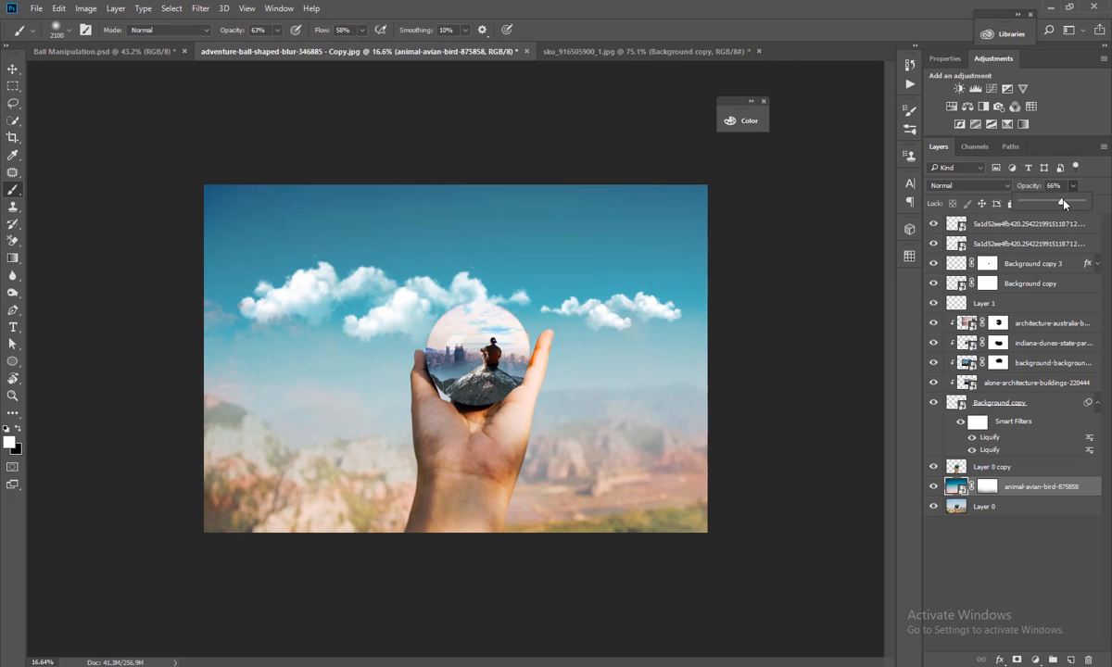
left_click(12, 69)
left_click(163, 108)
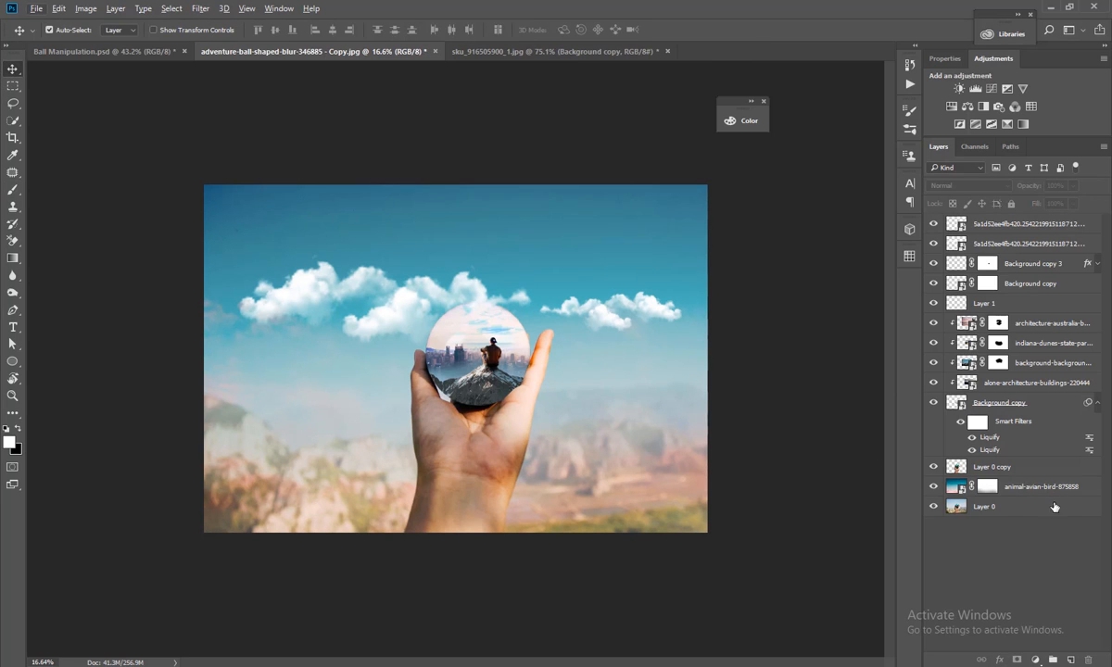
left_click(971, 469)
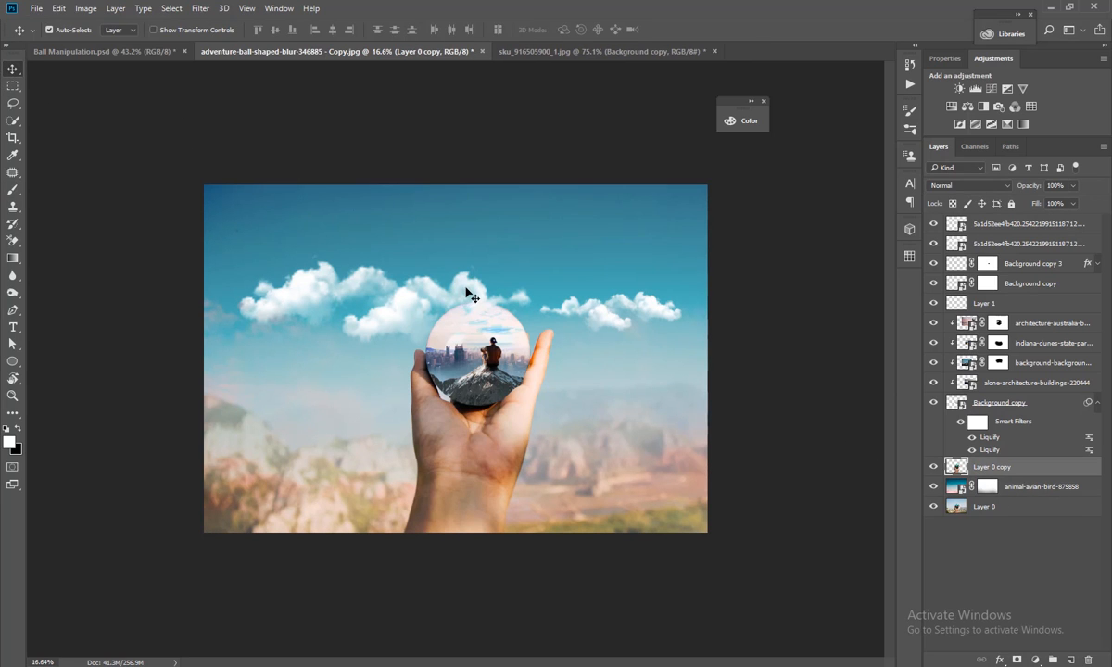
Reduce the brush to 600 px and paint white at the upper part of the glass ball on Layer 0 copy.
key("b")
scroll(472, 292, "up", 5)
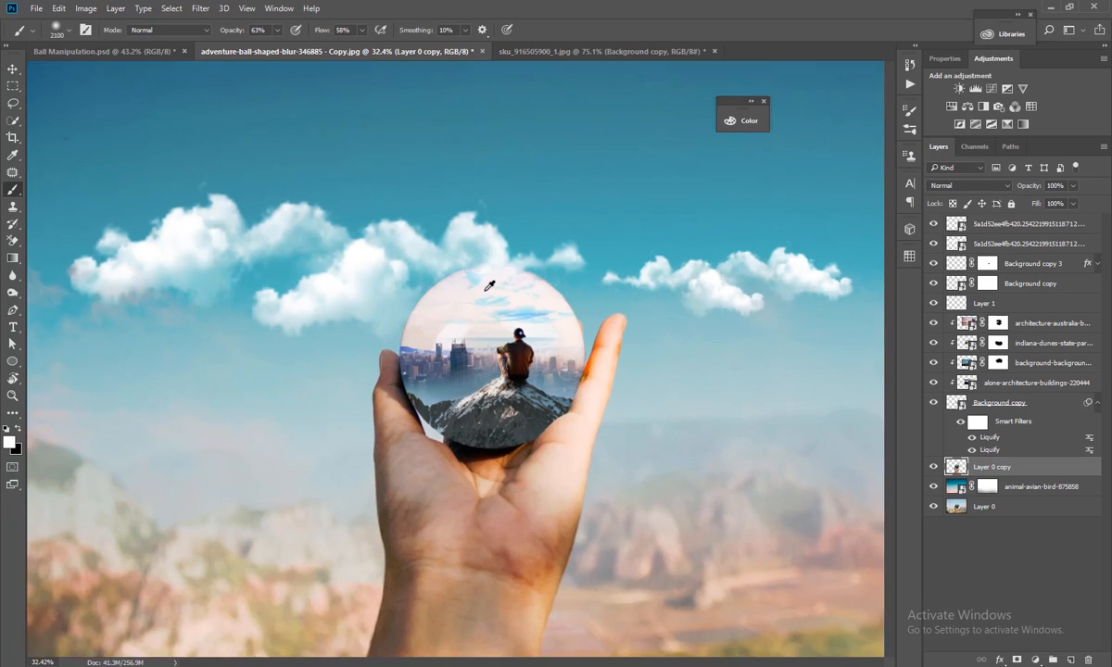
key("bracketleft")
key("bracketleft")
key("bracketleft")
key("bracketleft")
key("bracketleft")
key("bracketleft")
key("bracketleft")
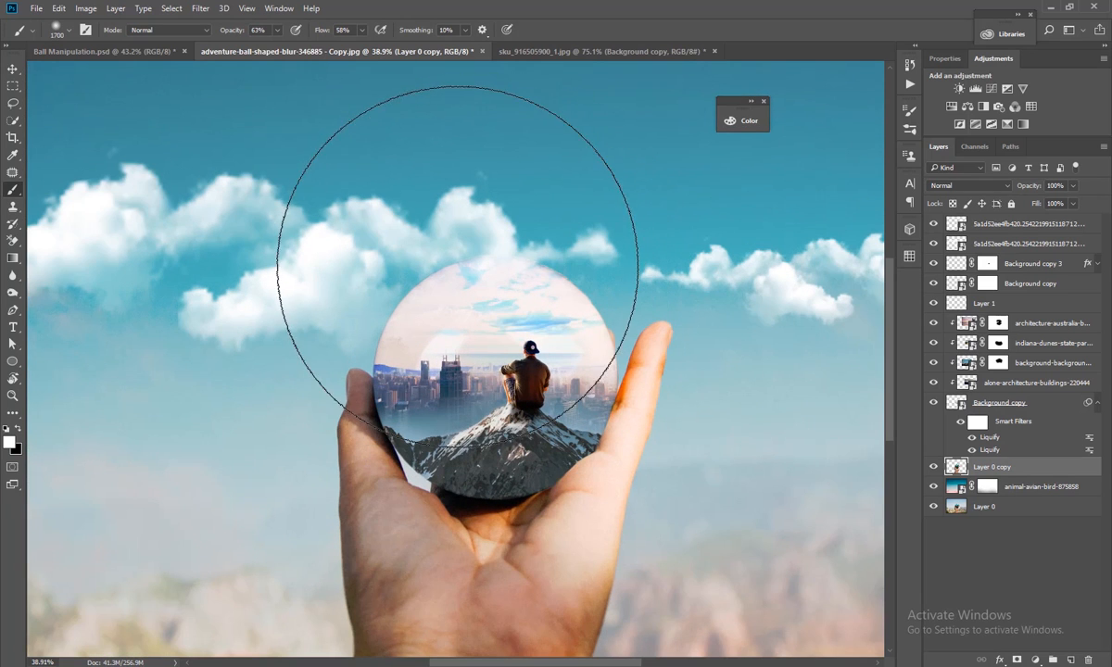
key("bracketleft")
key("bracketleft")
key("bracketleft")
key("bracketleft")
key("bracketleft")
key("bracketleft")
key("bracketleft")
key("bracketleft")
key("bracketleft")
key("bracketleft")
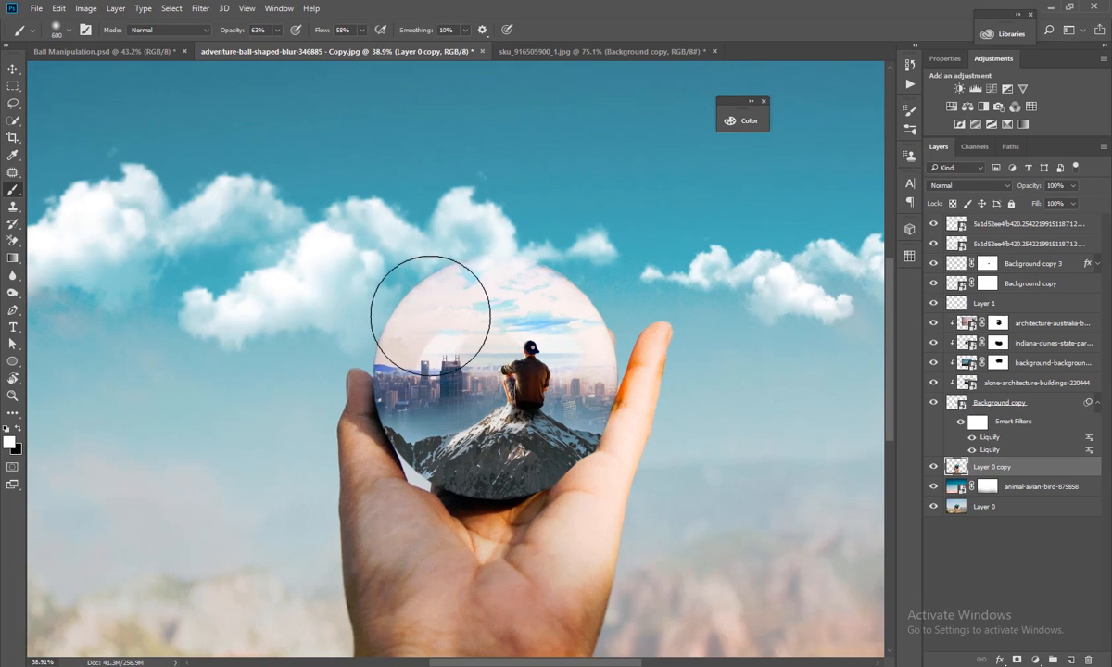
mouse_move(552, 299)
left_mouse_down()
mouse_move(501, 263)
mouse_move(517, 280)
mouse_move(559, 280)
mouse_move(536, 273)
mouse_move(563, 303)
left_mouse_up()
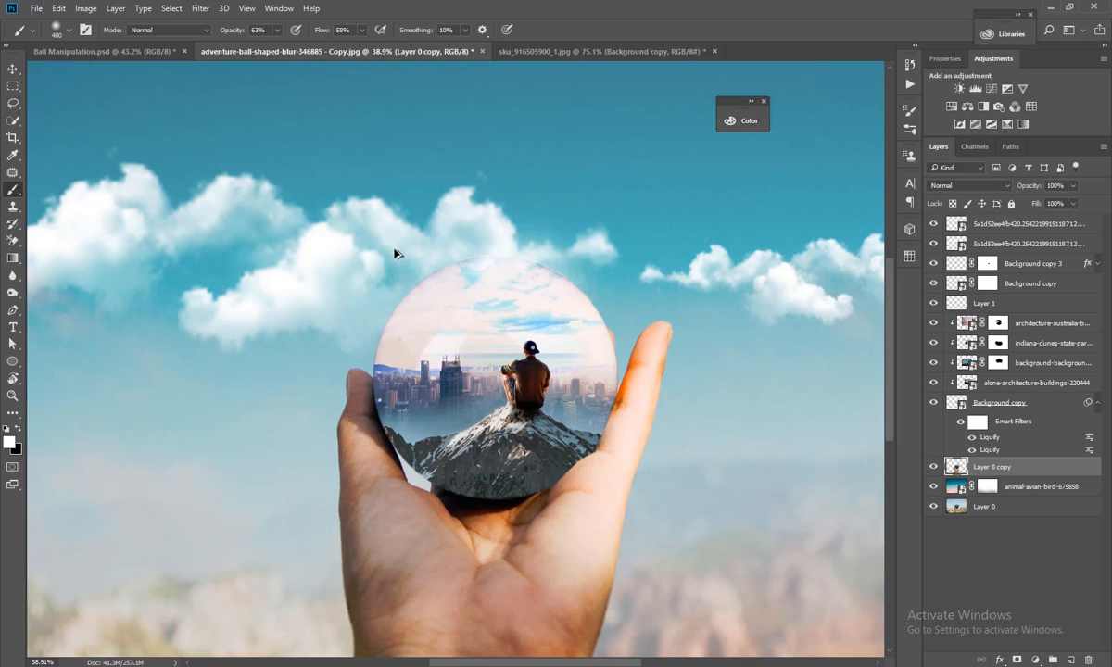
key("e")
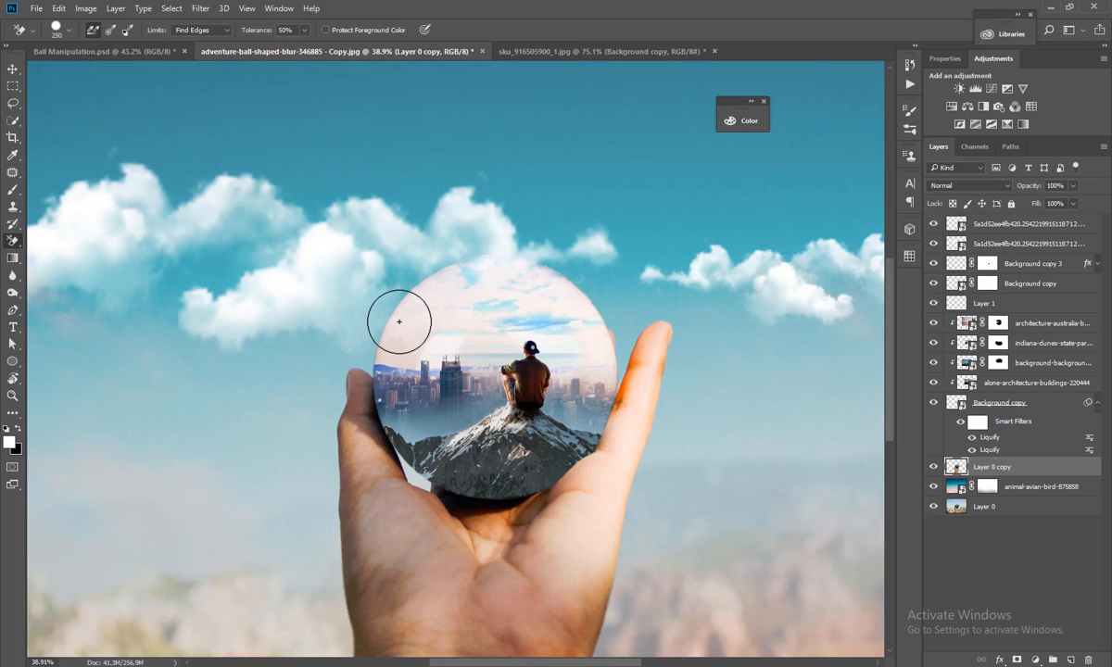
key("shift+e")
key("shift+e")
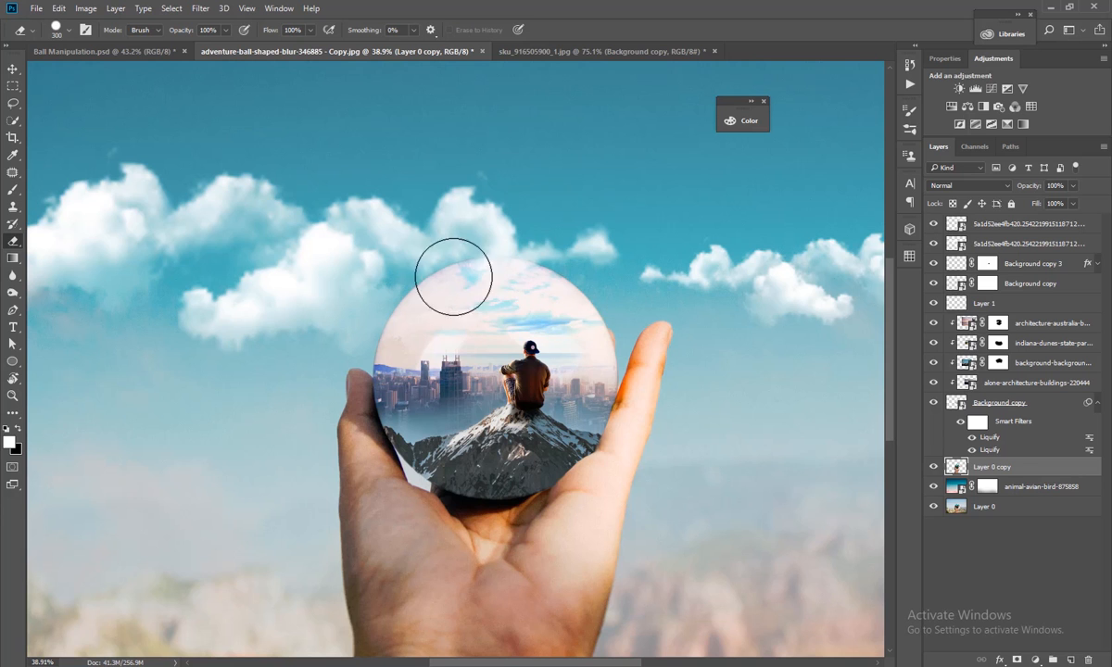
scroll(427, 289, "down", 3)
scroll(427, 288, "down", 1)
scroll(426, 289, "down", 1)
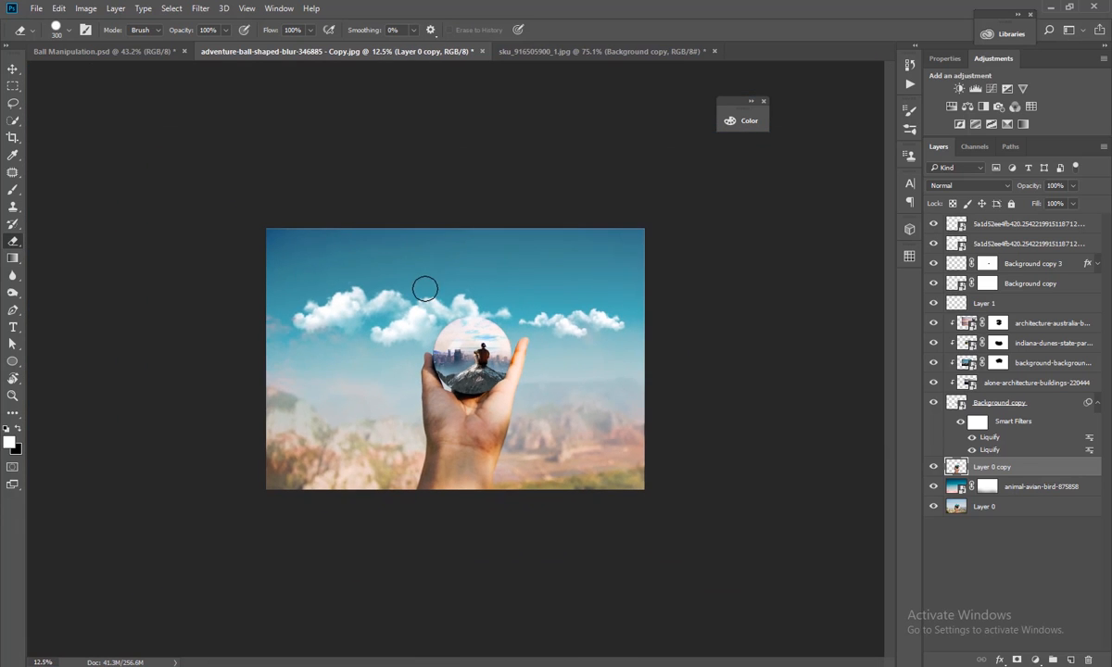
Place the astronomy-black-building-746111 moon image from the Manpulation folder over the upper-left part of the composition.
left_click(1050, 7)
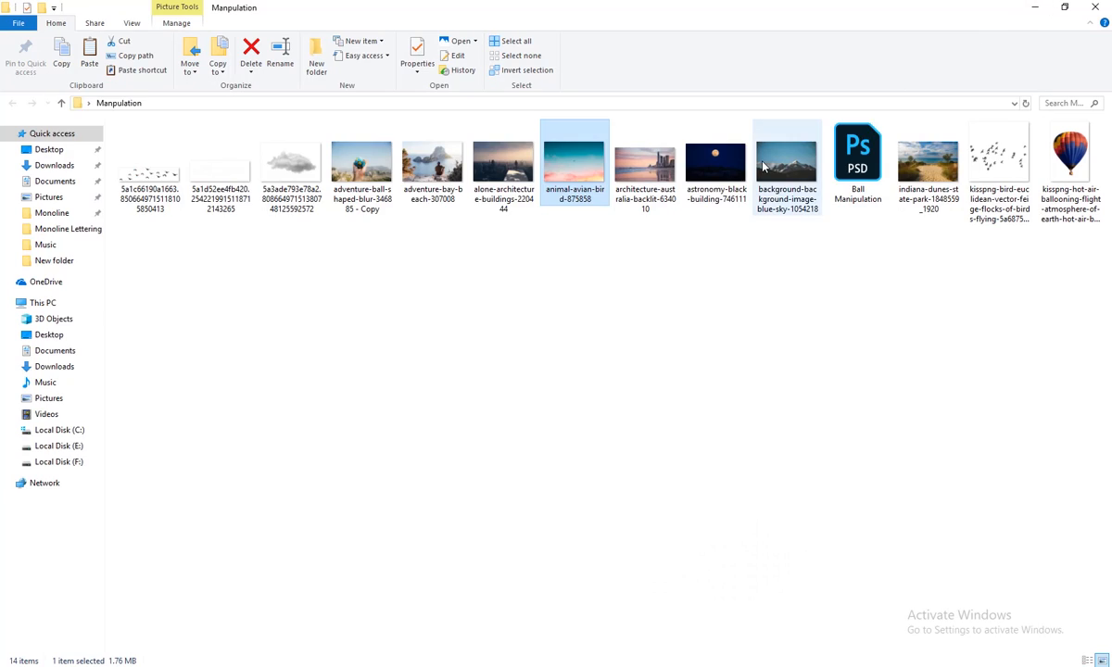
left_click_drag(715, 165, 304, 269)
mouse_move(411, 237)
left_mouse_down()
mouse_move(419, 276)
mouse_move(404, 279)
mouse_move(419, 276)
left_mouse_up()
key("Return")
key("e")
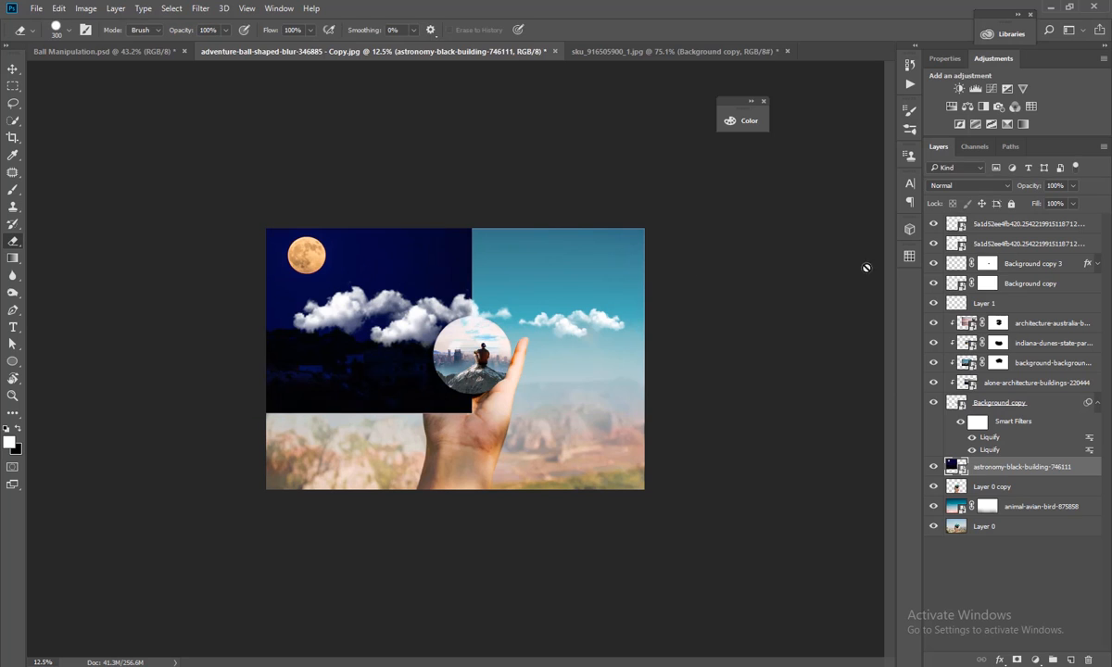
Set the astronomy-black-building-746111 layer's blend mode to Lighten and shift the moon slightly down.
left_click(963, 186)
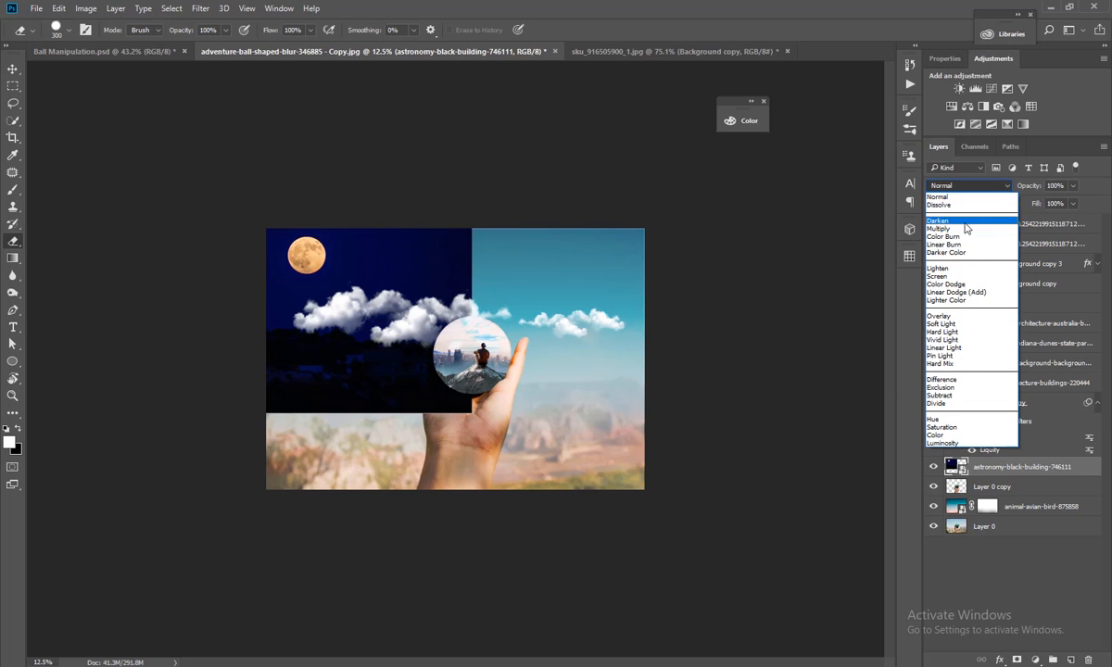
left_click(966, 222)
key("Down")
key("Down")
key("Down")
key("Down")
key("Down")
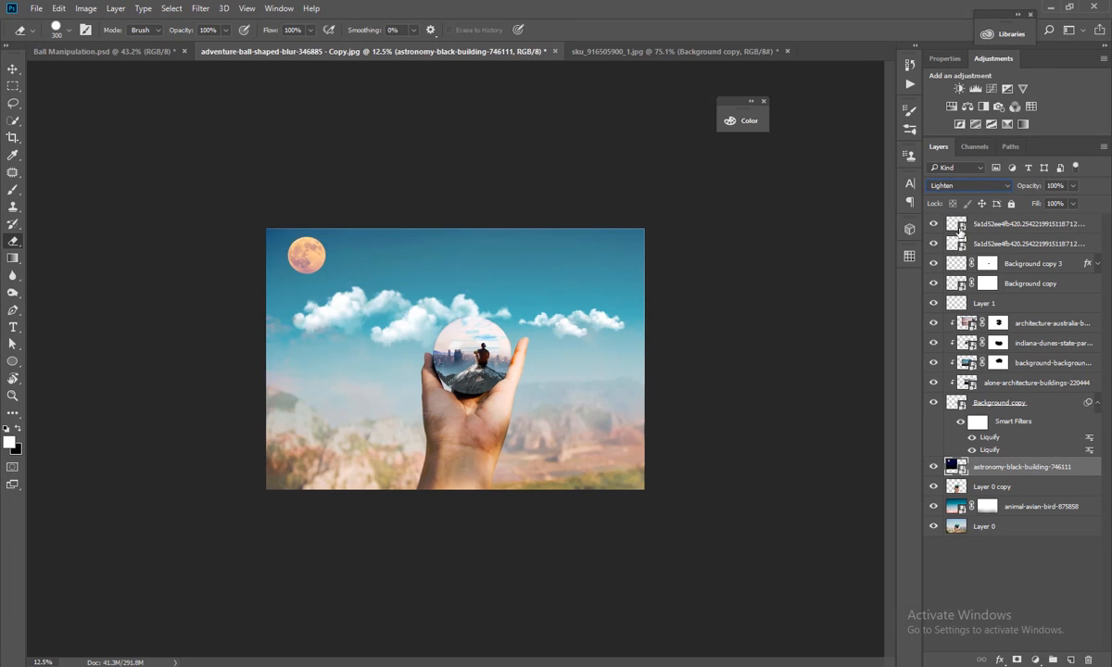
key("Down")
key("Up")
key("v")
scroll(116, 191, "up", 6)
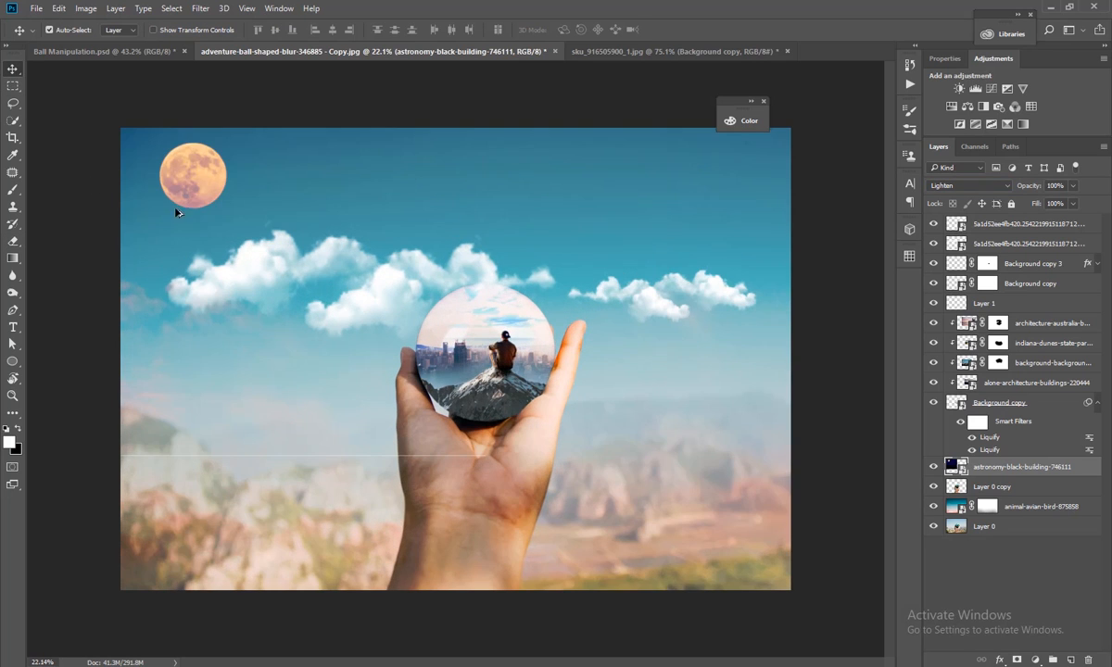
left_click_drag(205, 180, 200, 192)
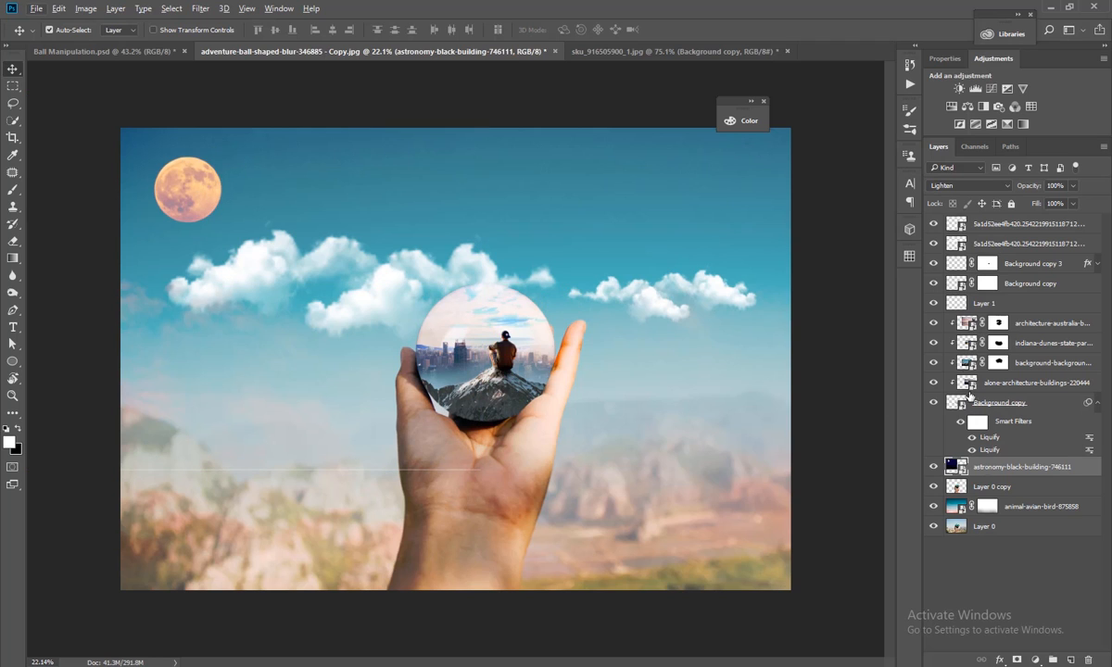
Add a mask to the moon layer and paint out its faint lower edge with a 400 px black brush at 100% opacity and flow.
left_click(1018, 659)
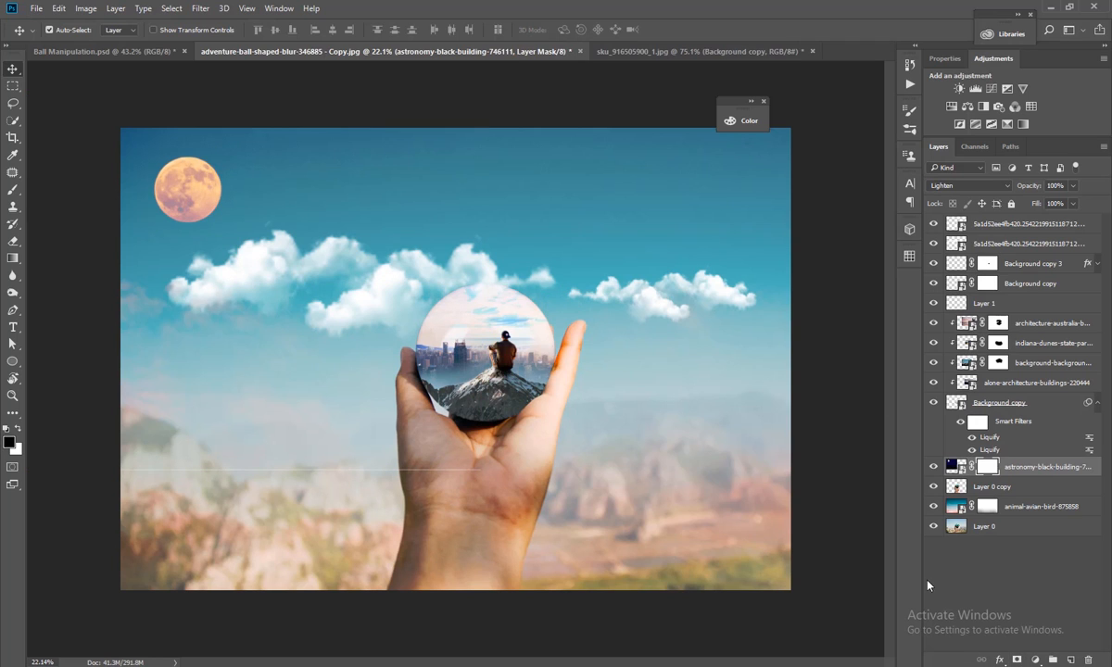
key("b")
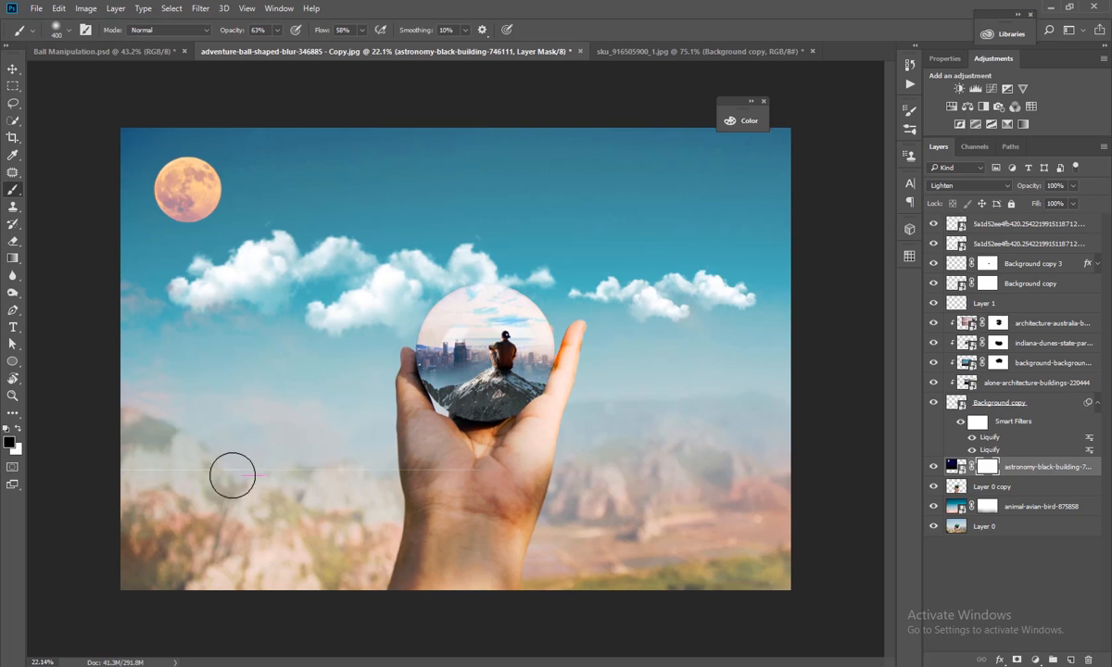
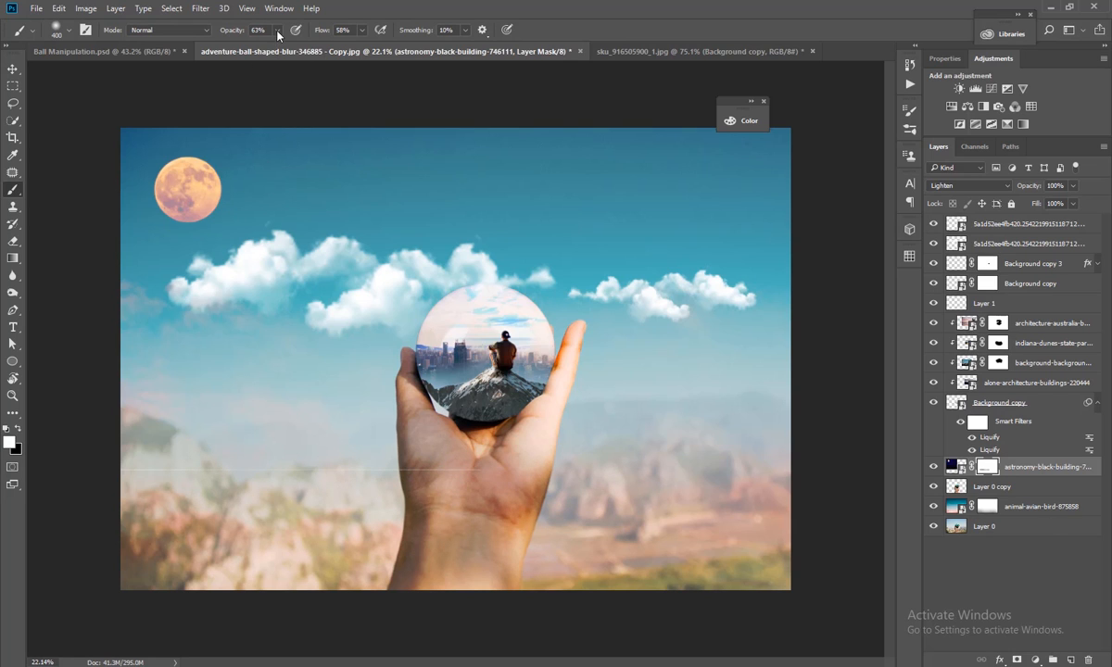
left_click_drag(278, 35, 303, 50)
left_click(363, 32)
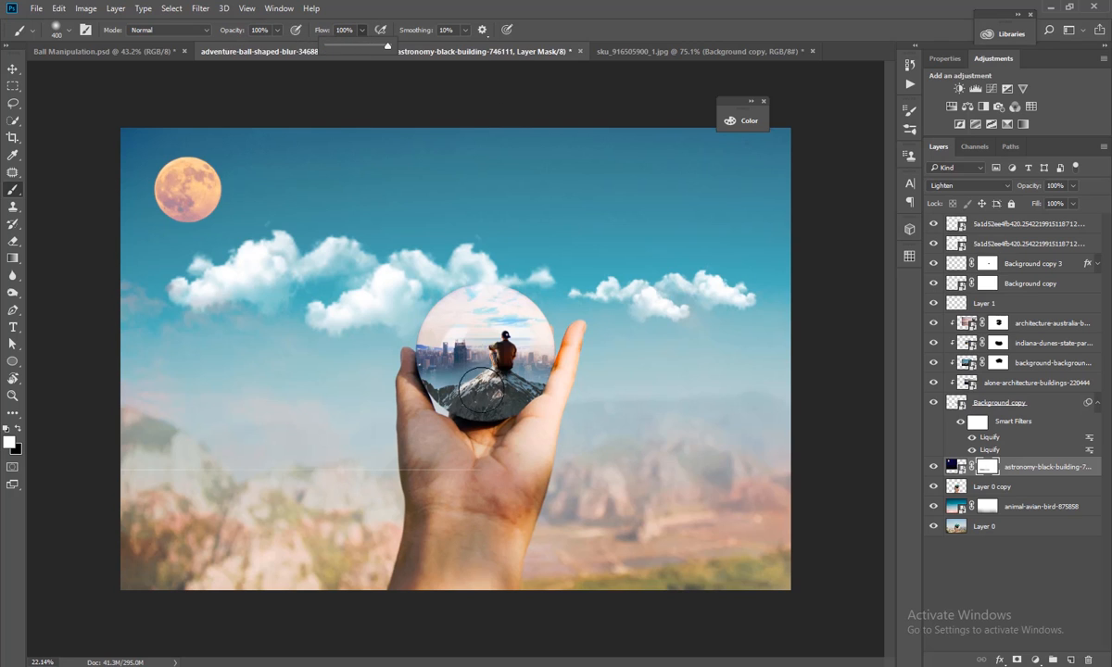
left_click_drag(480, 475, 176, 475)
key("x")
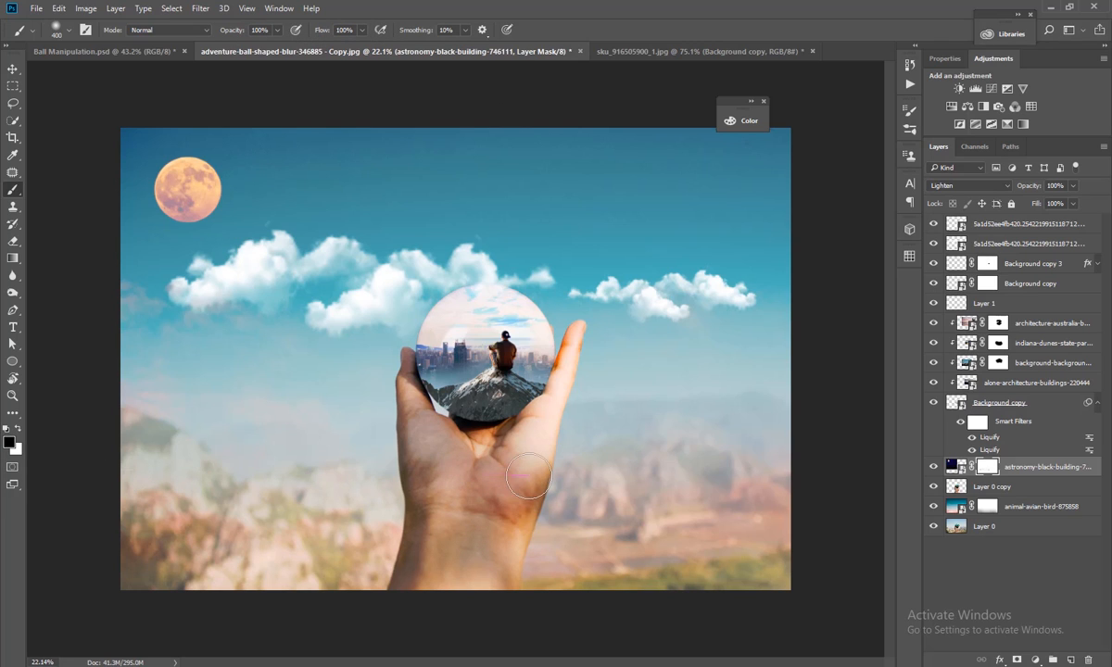
Move the moon down so it sits partly behind the left cloud.
left_click(12, 68)
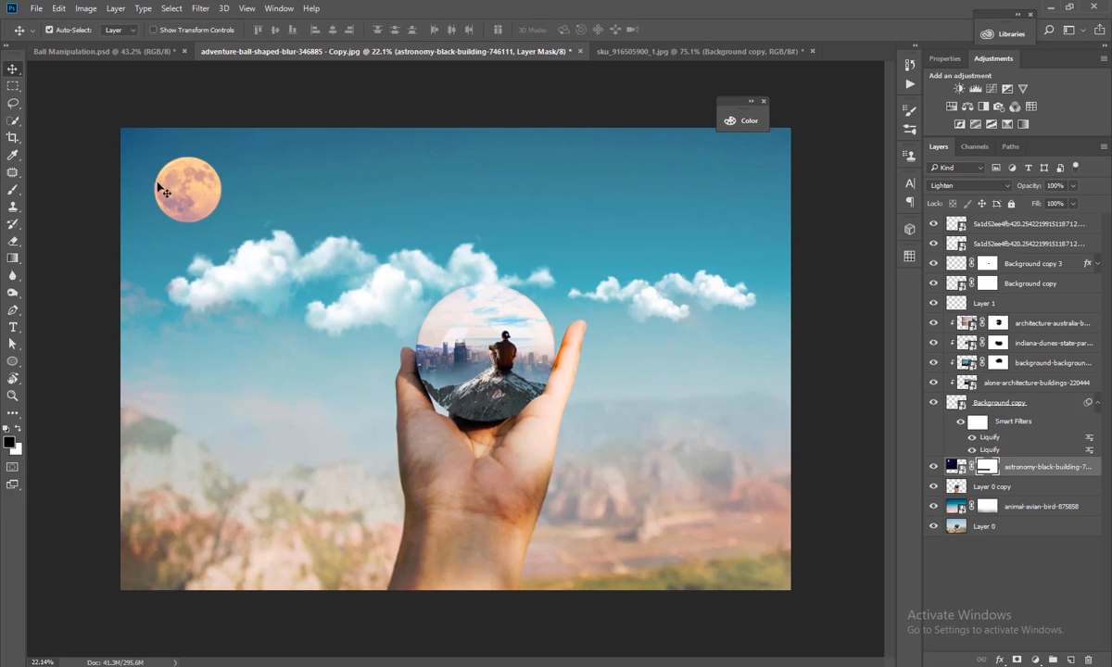
left_click_drag(186, 197, 204, 248)
scroll(204, 248, "down", 3)
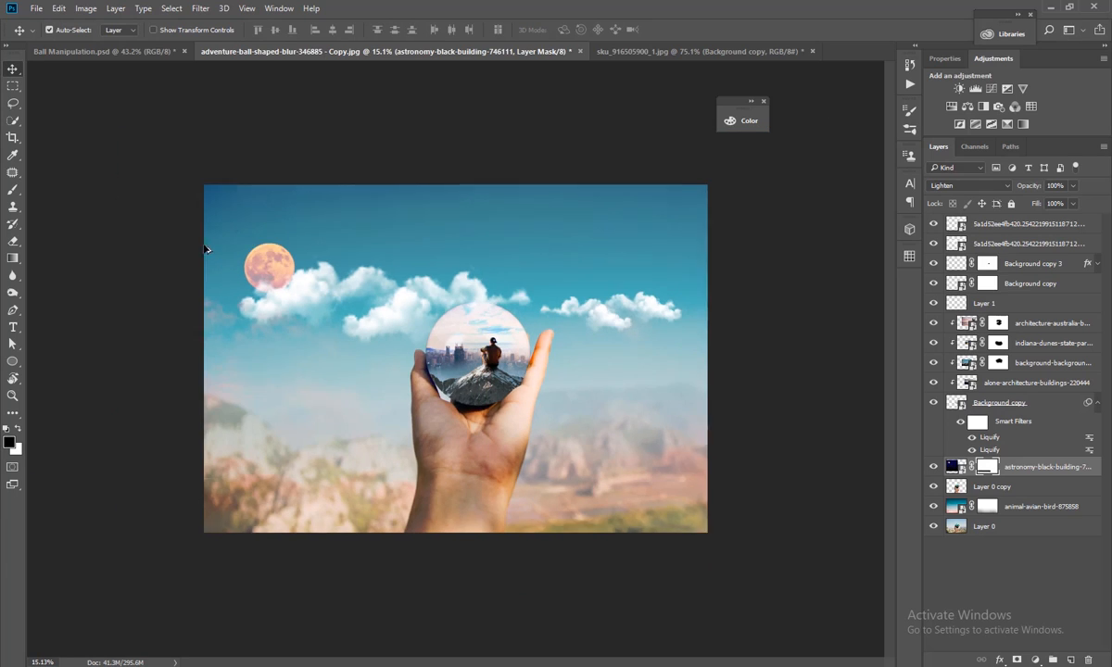
Enlarge the small cloud on the right side of the sky to 19.46% scale.
left_click(618, 324)
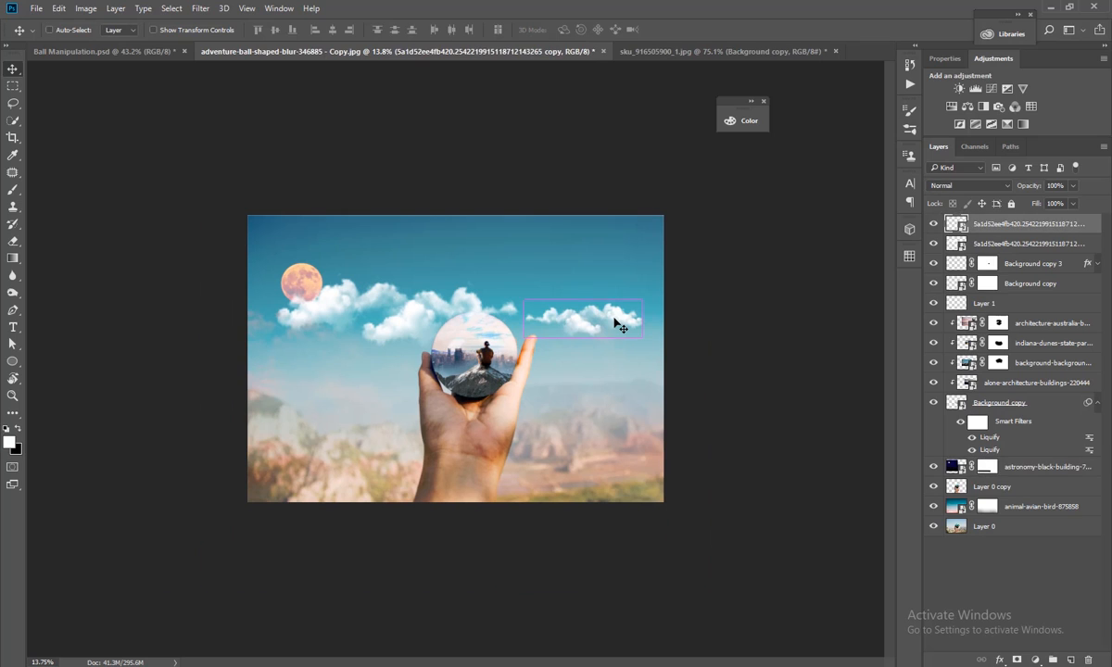
key("ctrl+t")
left_click_drag(650, 296, 663, 297)
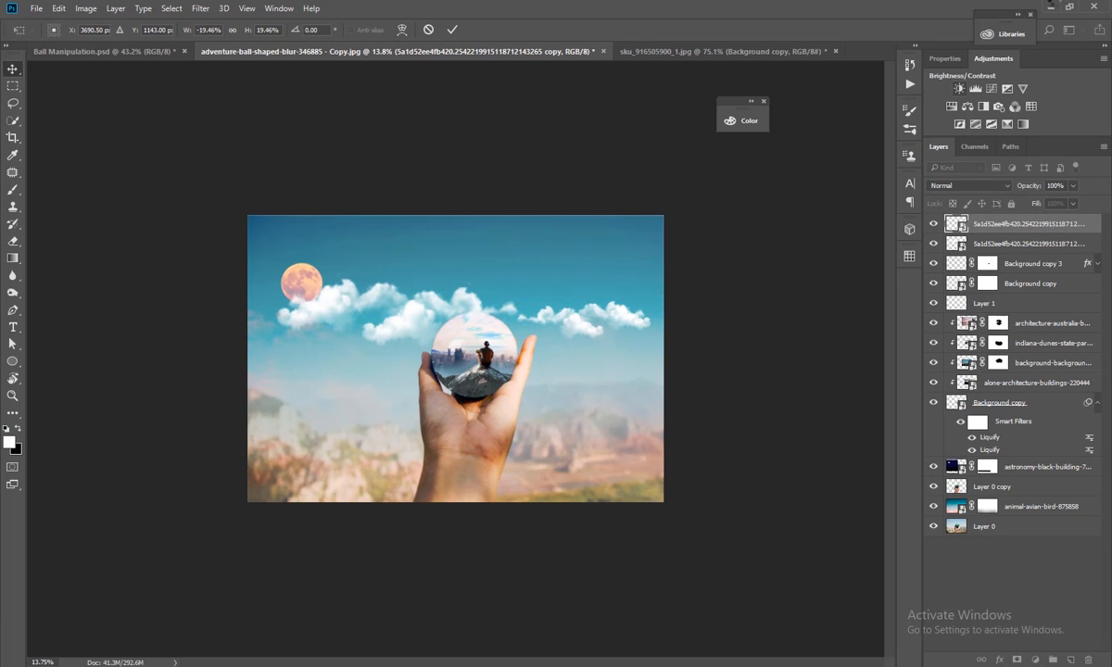
key("Return")
left_click(1050, 6)
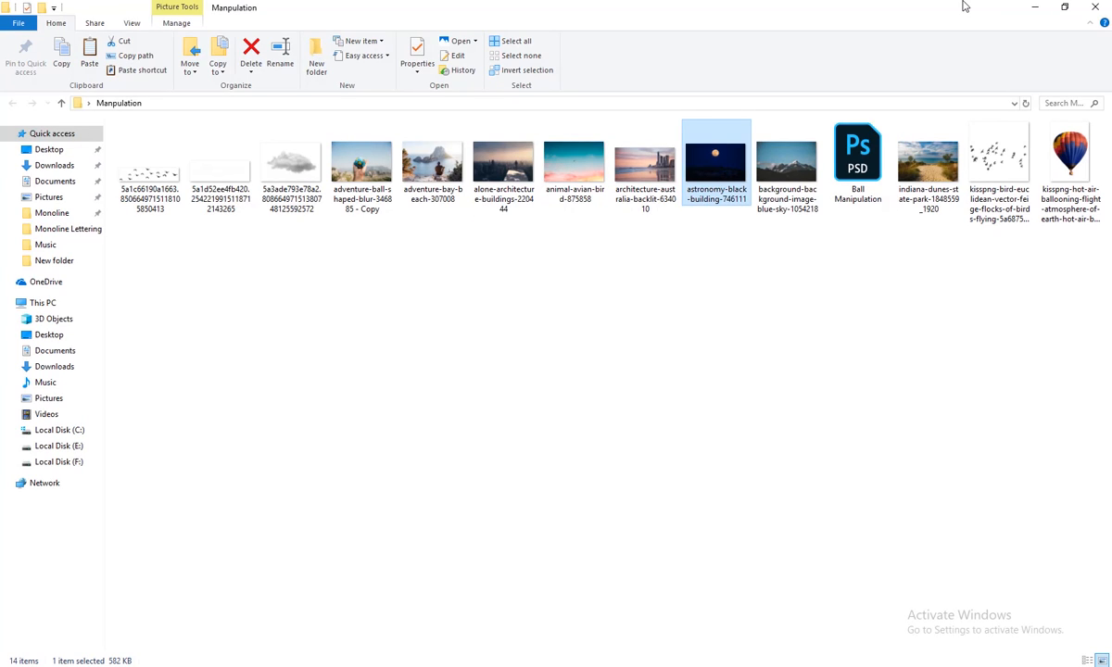
key("alt+Tab")
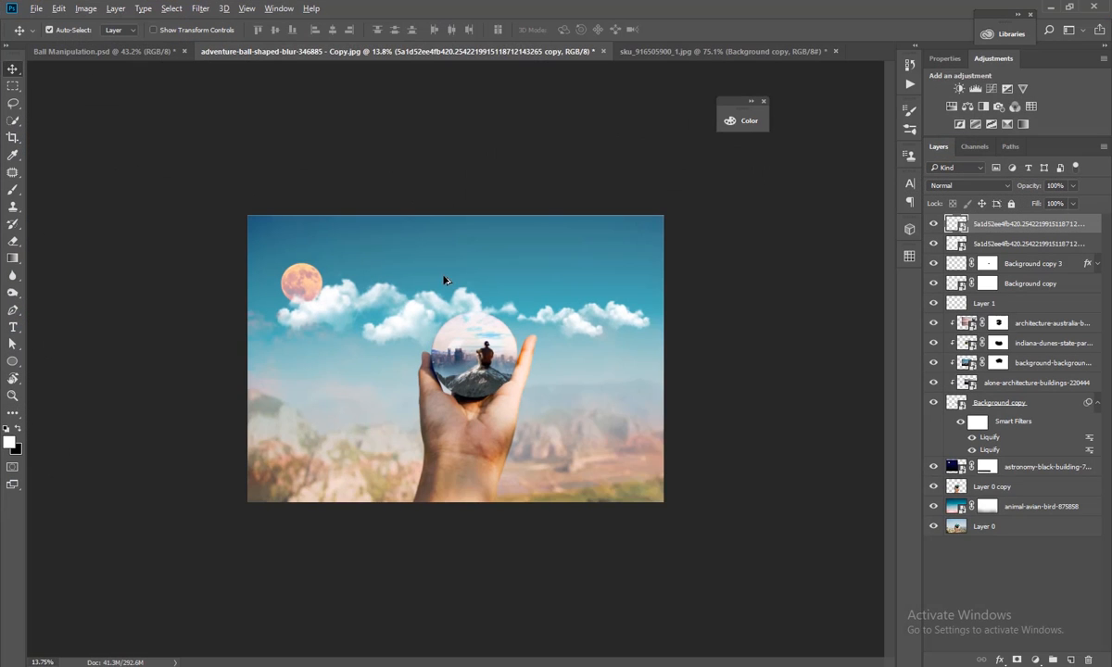
Move the large cloud layer to the right and scale it up so it spans from the moon past the glass ball.
scroll(372, 288, "up", 5)
left_click_drag(354, 277, 422, 296)
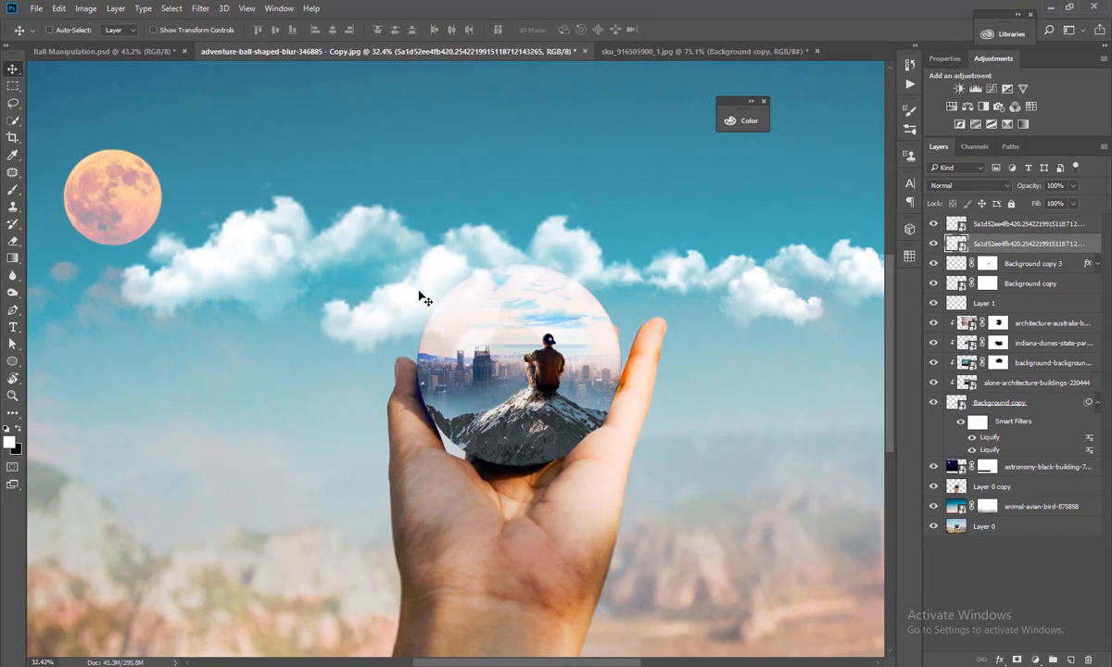
key("ctrl+t")
left_click_drag(103, 170, 47, 146)
left_click_drag(328, 241, 293, 241)
key("Return")
key("ctrl+minus")
key("ctrl+minus")
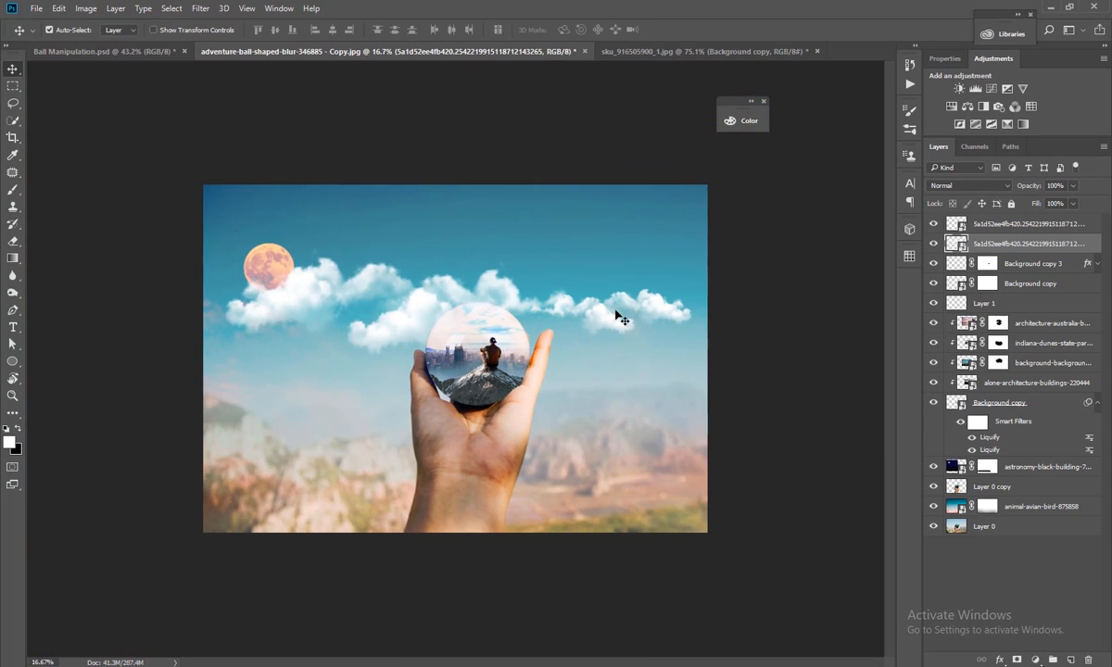
Shrink the small right cloud slightly and raise it into the sky above the little finger, clear of the large cloud.
left_click_drag(613, 323, 654, 320)
key("ctrl+t")
key("Return")
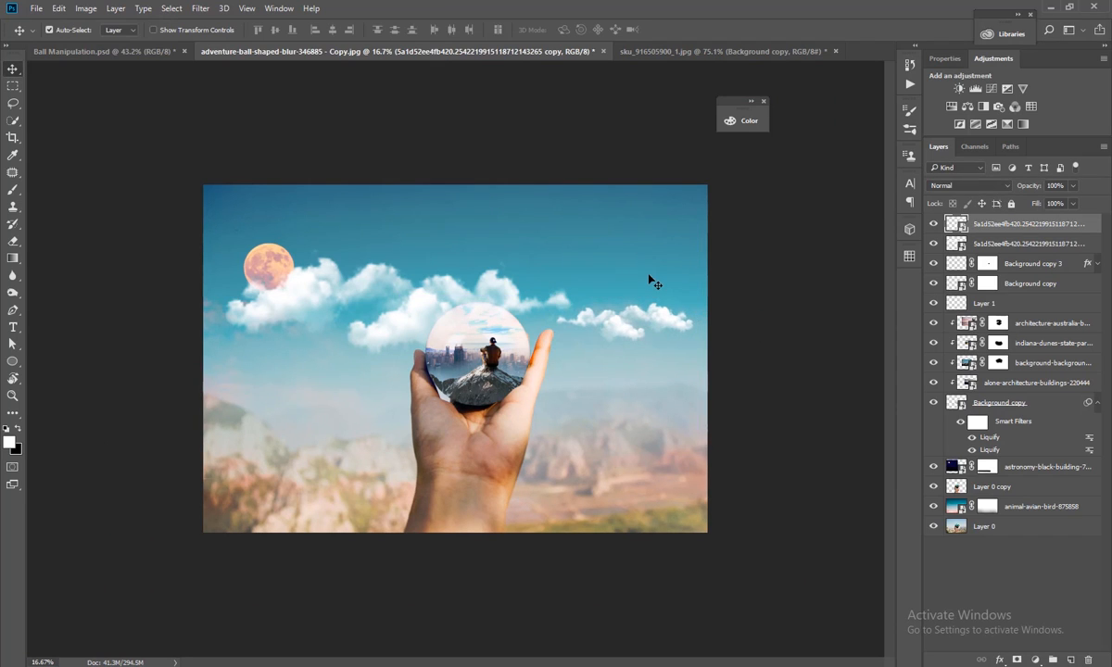
left_click_drag(665, 318, 654, 270)
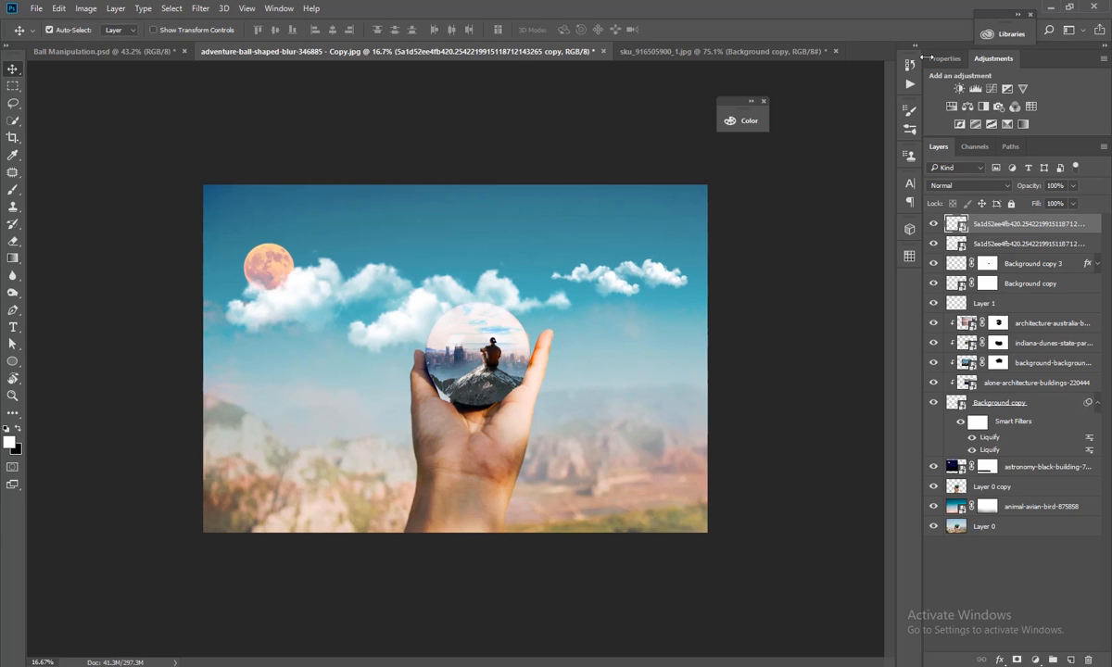
Place the kisspng-bird-euclidean-vector flock image from the folder as a small group beside the moon.
left_click(1056, 6)
left_click(683, 263)
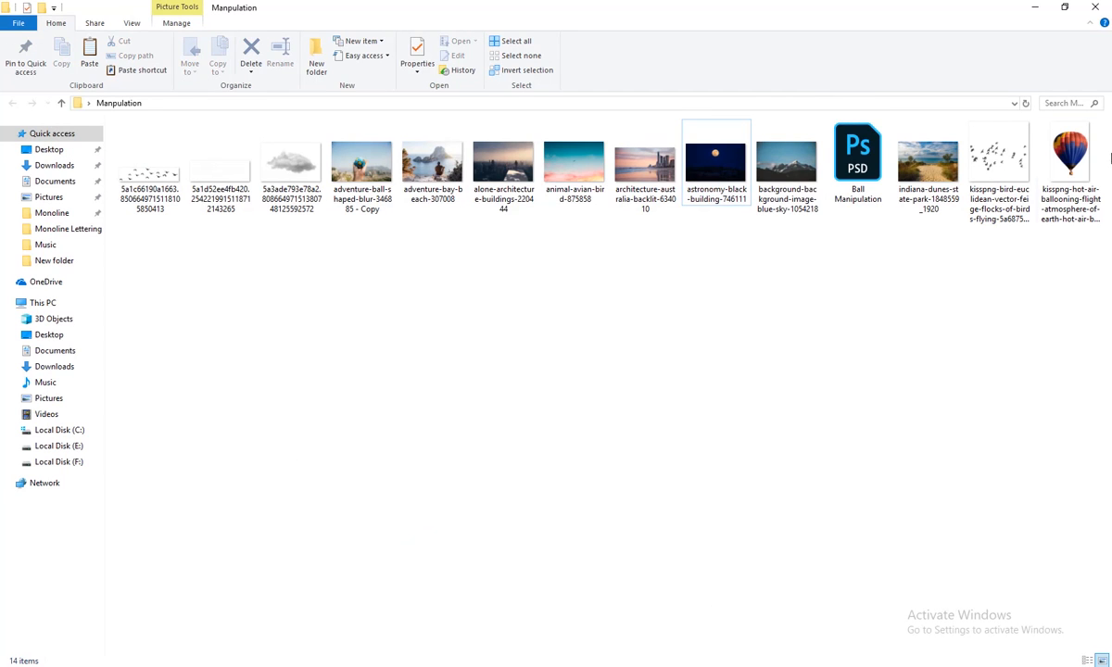
left_click_drag(996, 158, 340, 266)
key("Return")
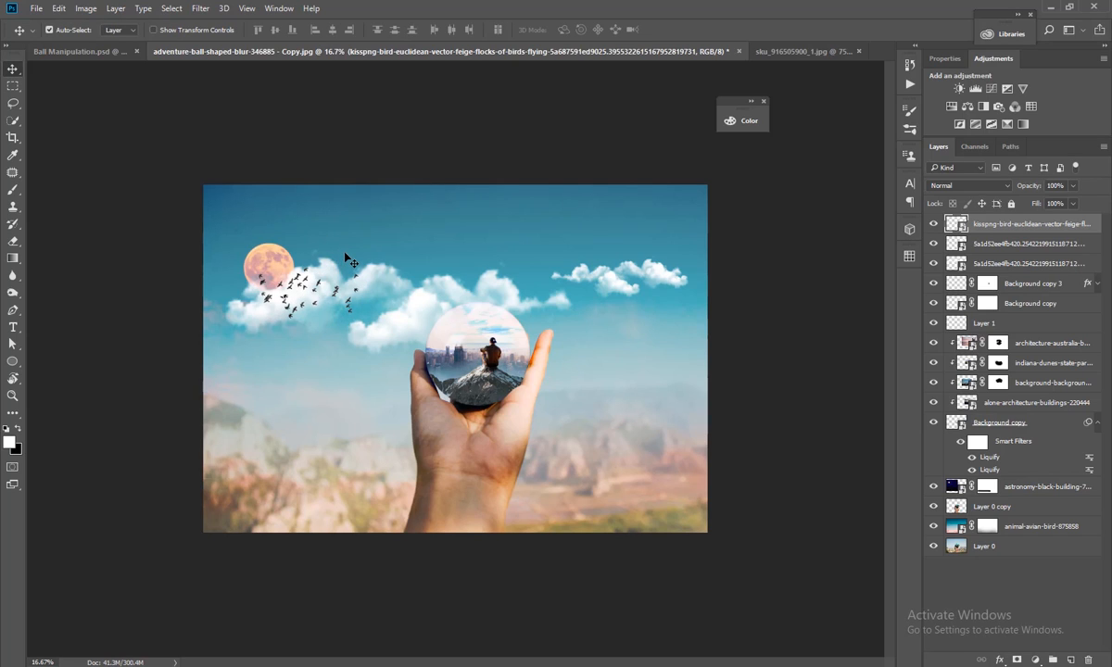
Set the opacity of the kisspng-bird flock layer to 78%.
key("5")
key("8")
key("8")
key("7")
key("8")
Place the 5a1c66190a1663 birds image at about 10.3% scale across the ball's upper right edge, and set its opacity to 50%.
left_click(1050, 7)
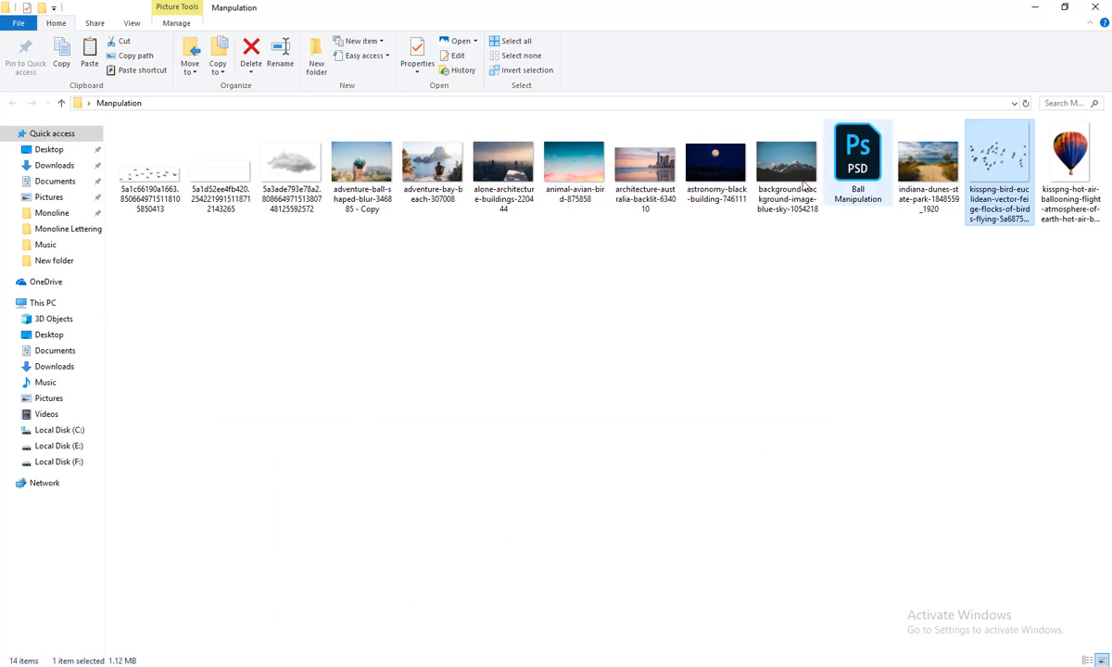
left_click_drag(148, 172, 401, 546)
left_click_drag(498, 321, 498, 322)
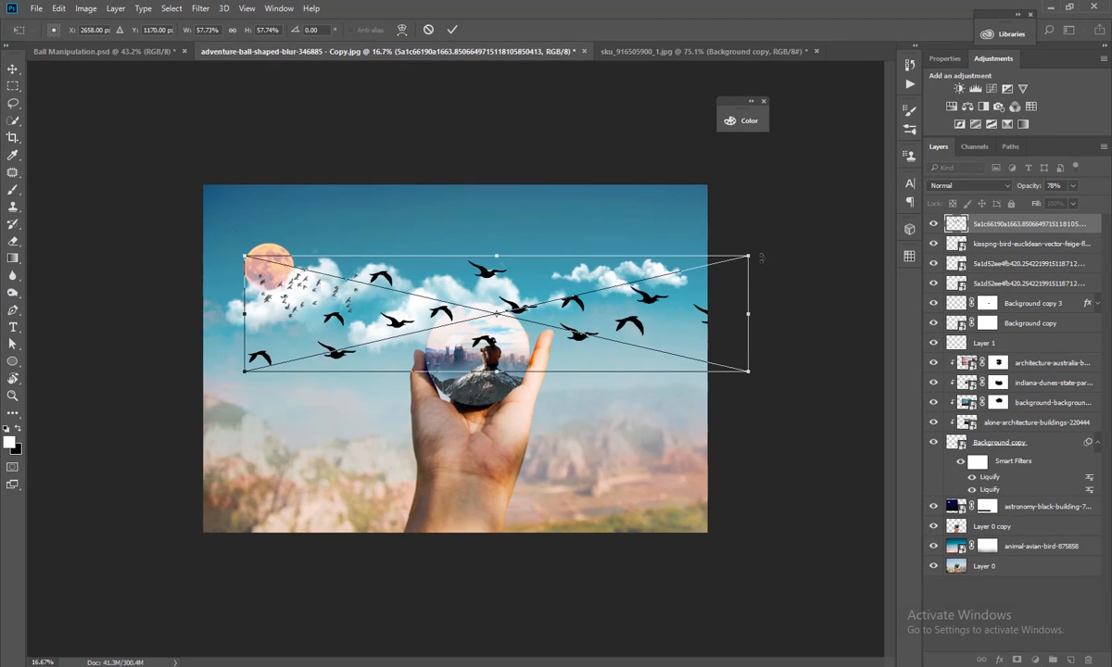
left_click_drag(750, 248, 542, 303)
scroll(529, 315, "up", 5)
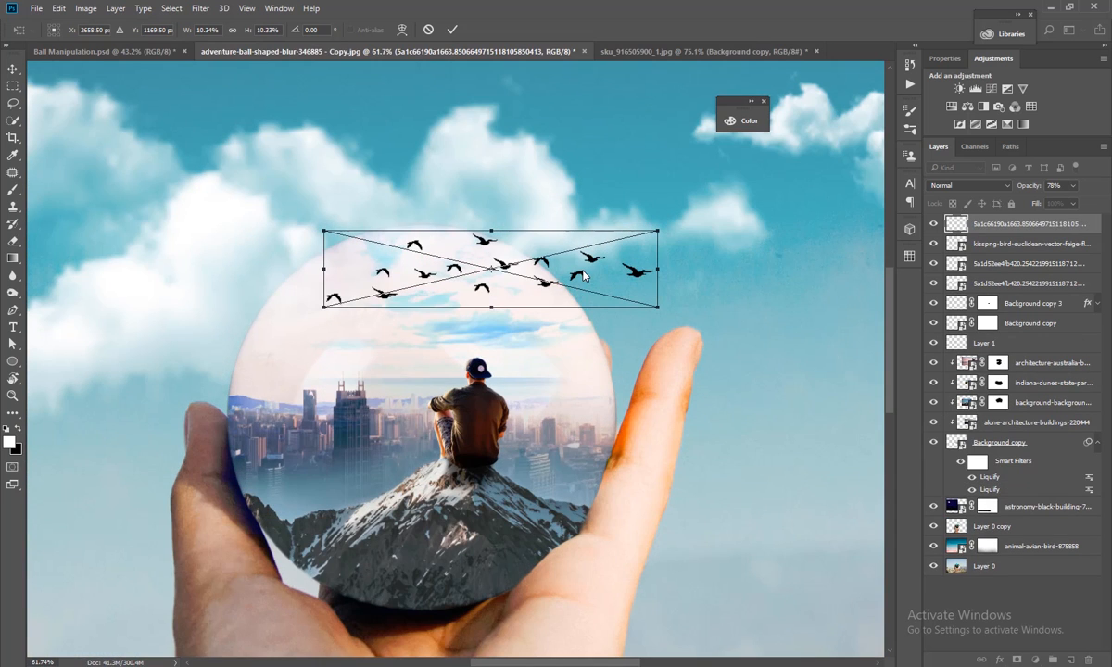
left_click_drag(538, 263, 585, 275)
key("Return")
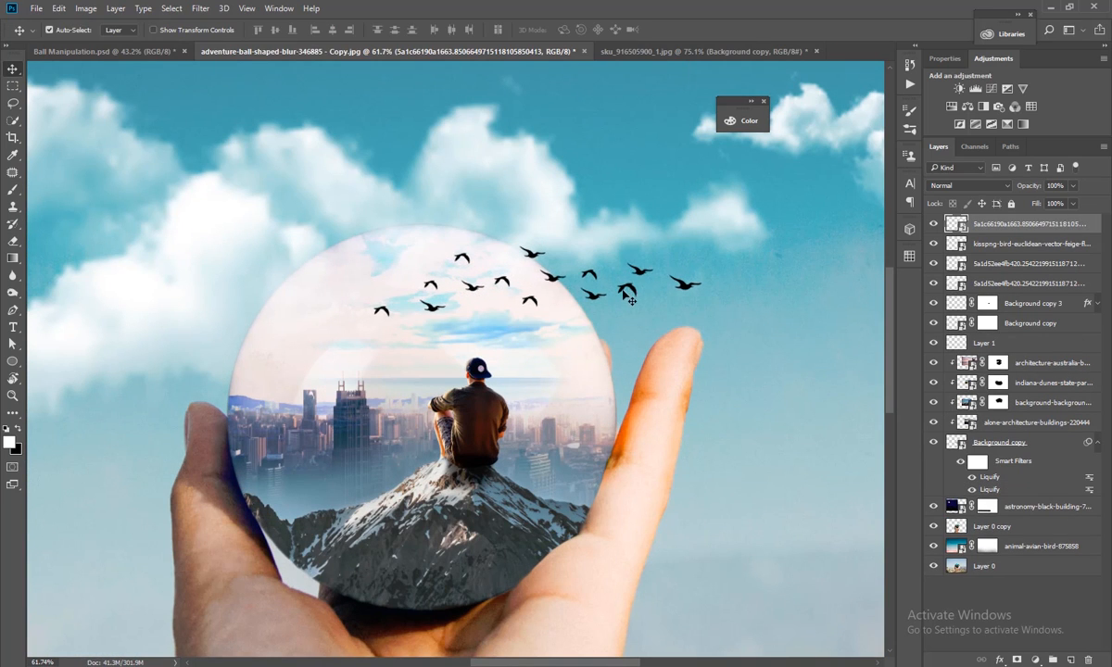
key("5")
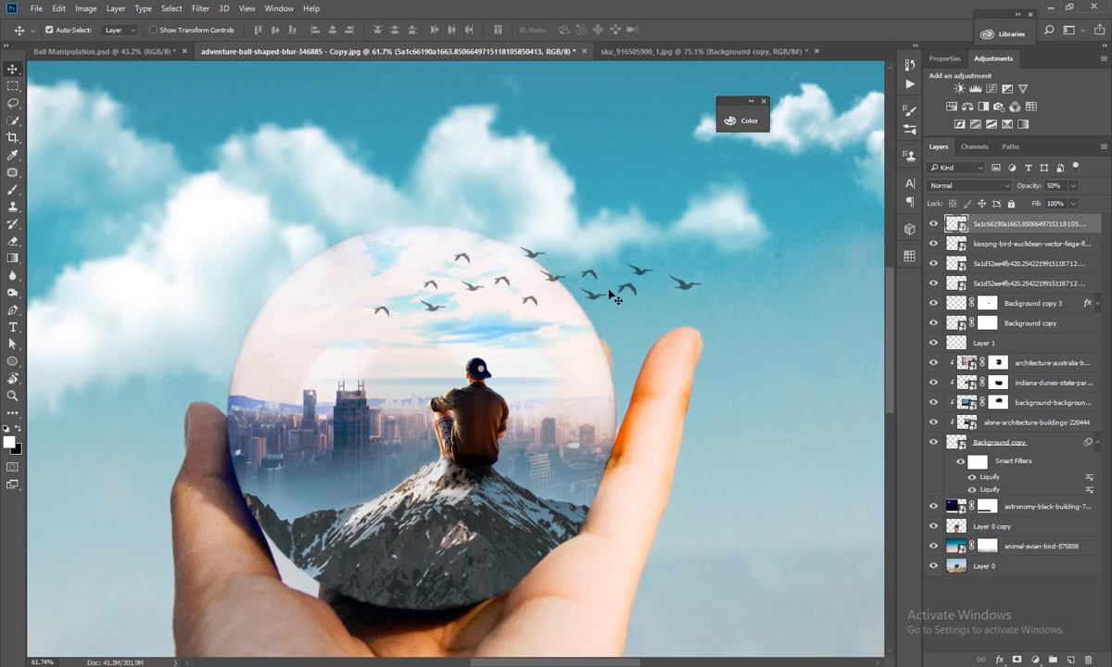
Shift the birds at the ball's upper right edge slightly to the right.
left_click_drag(597, 298, 626, 296)
scroll(626, 296, "down", 3)
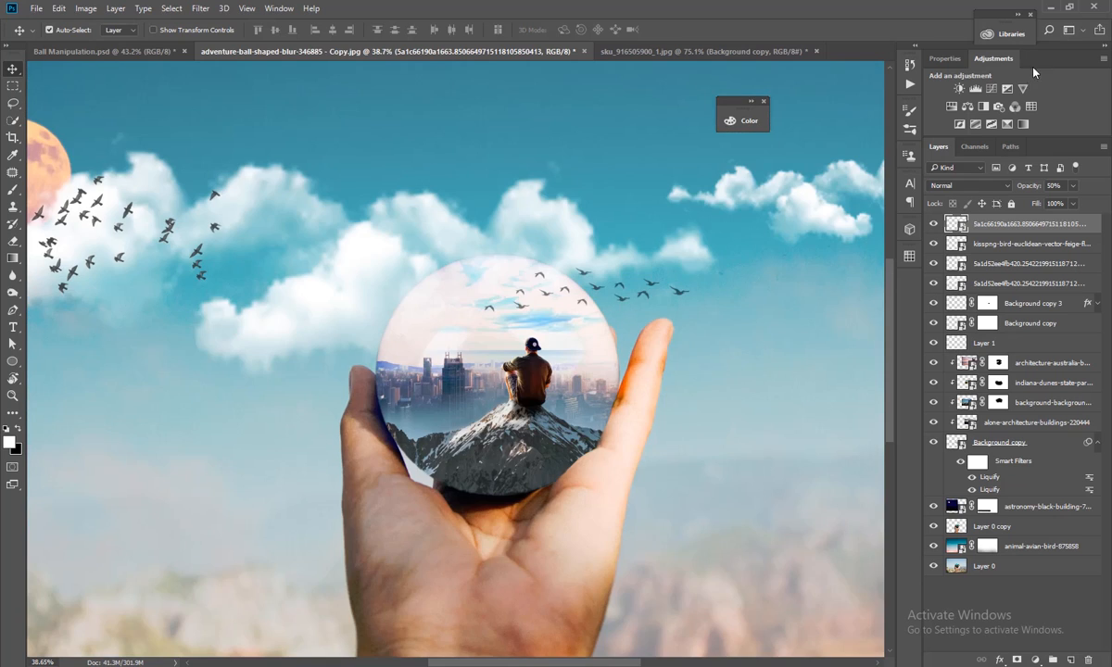
Place the kisspng-hot-air-ballooning image from the Manpulation folder at about 29.8% scale in the sky above the small right cloud.
left_click(1054, 7)
left_click(220, 166)
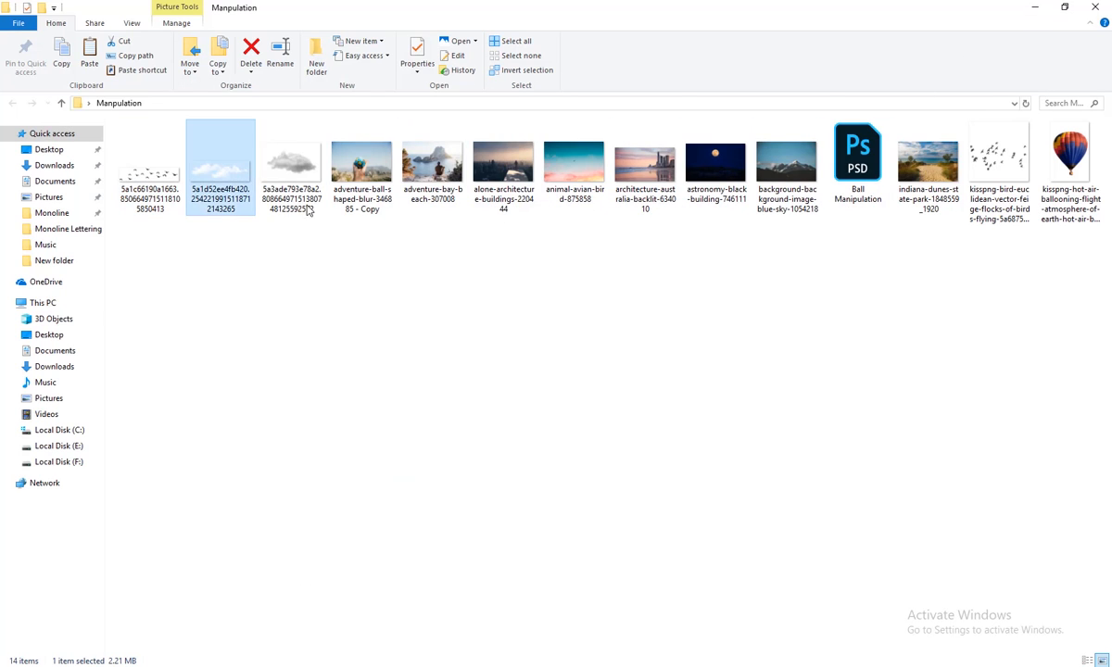
left_click(1021, 181)
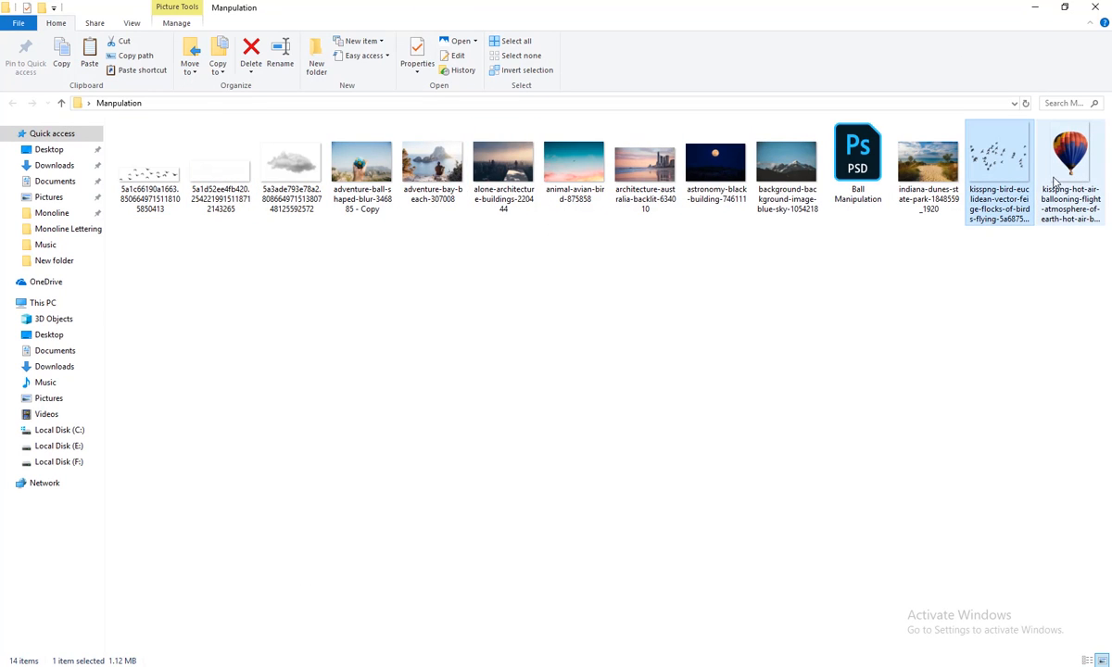
left_click(1073, 201)
left_click_drag(1073, 201, 384, 662)
left_click_drag(734, 257, 734, 260)
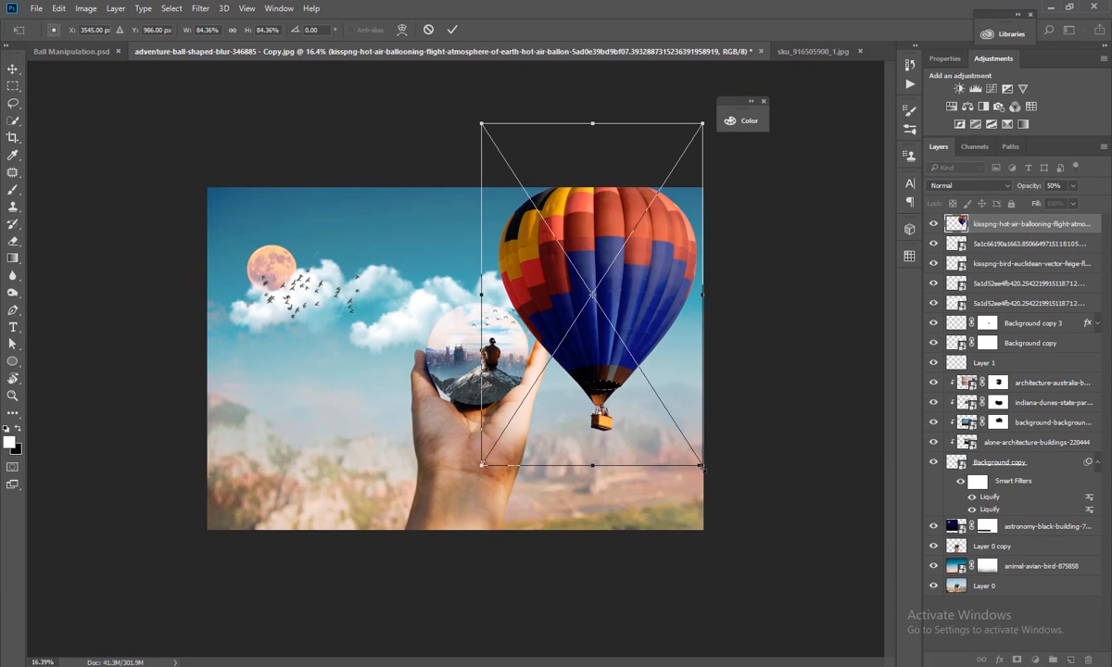
left_click_drag(701, 466, 634, 350)
left_click_drag(598, 284, 626, 248)
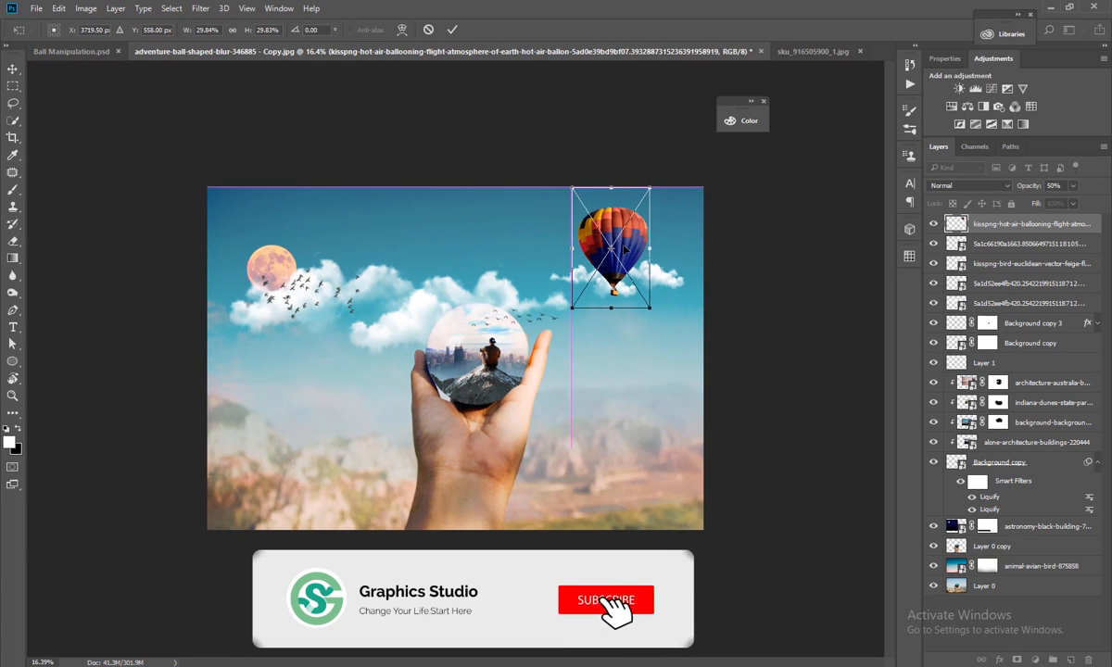
key("Return")
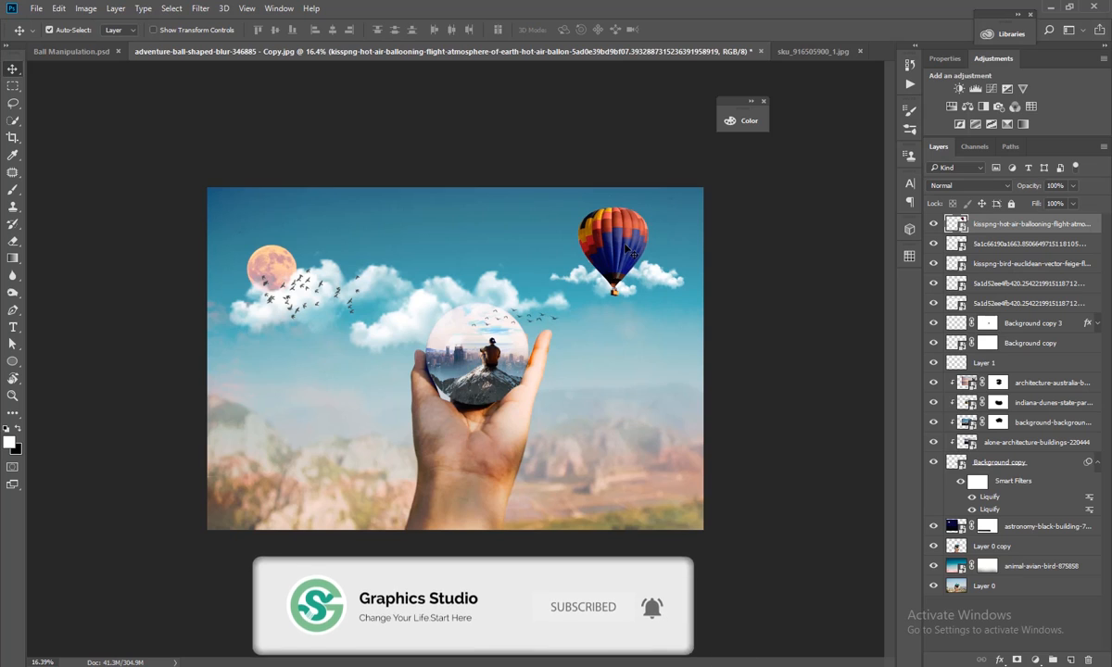
Set the balloon's opacity to 50%, move its layer beneath the small right cloud's layer, and raise the balloon slightly.
key("5")
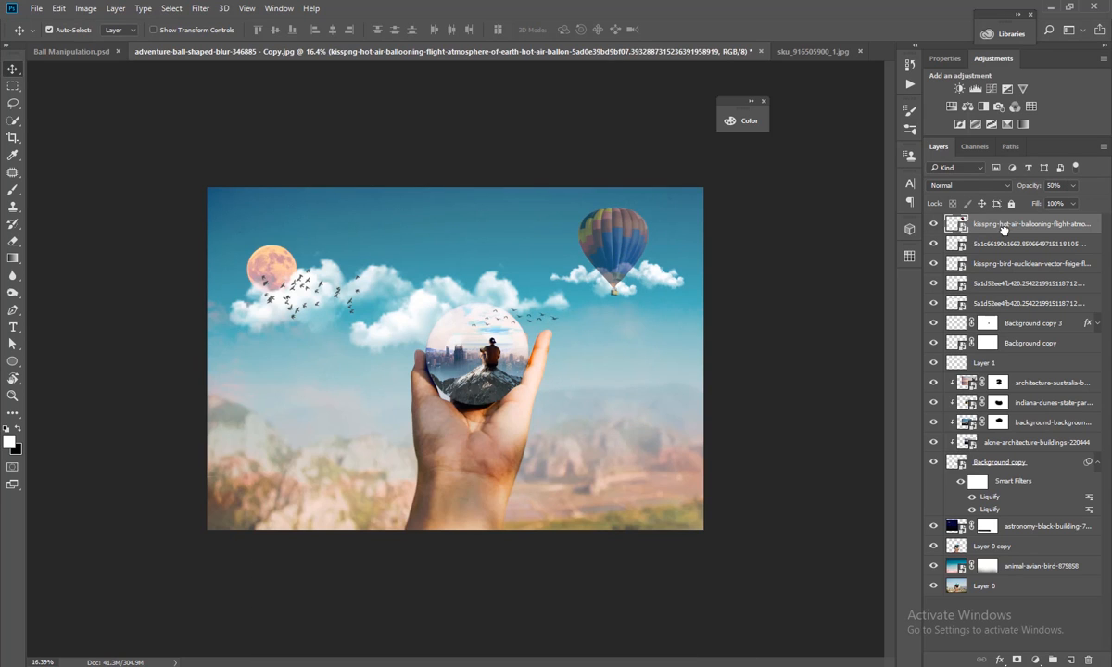
left_click_drag(1003, 230, 1001, 265)
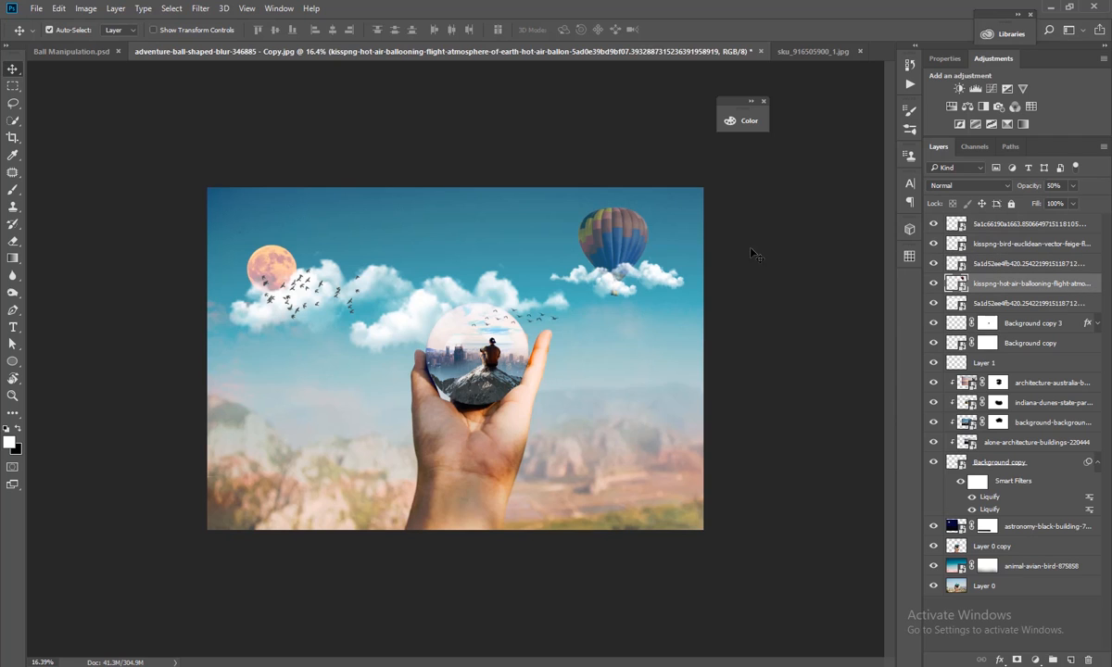
left_click_drag(630, 243, 630, 238)
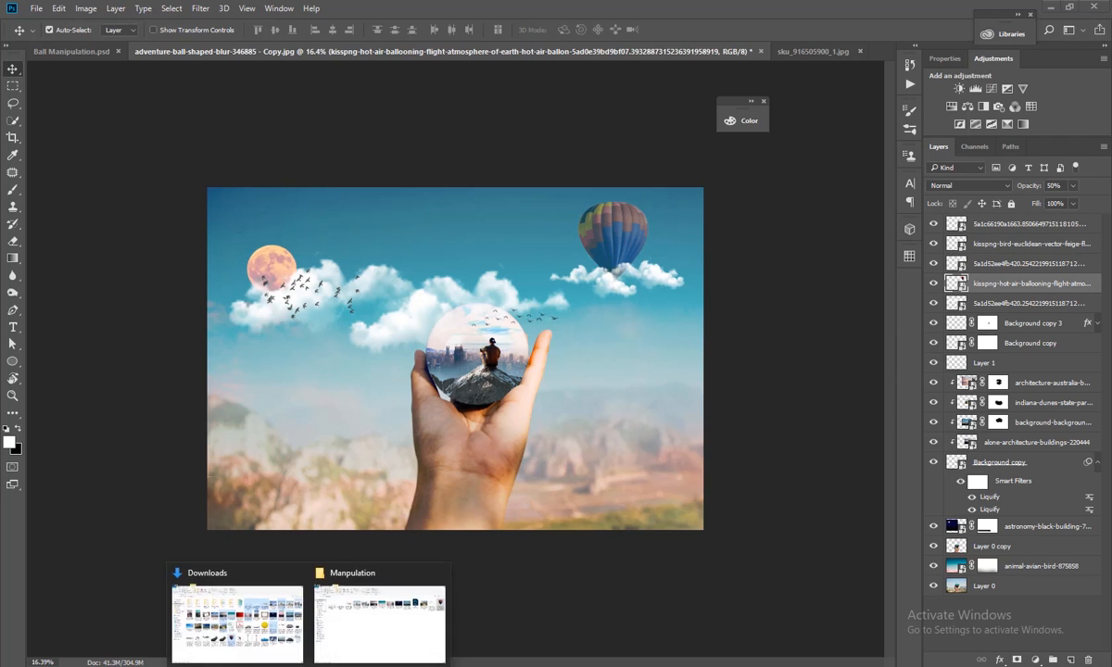
Look through the images in the Downloads folder for another object to add to the scene.
left_click(268, 626)
left_click(506, 368)
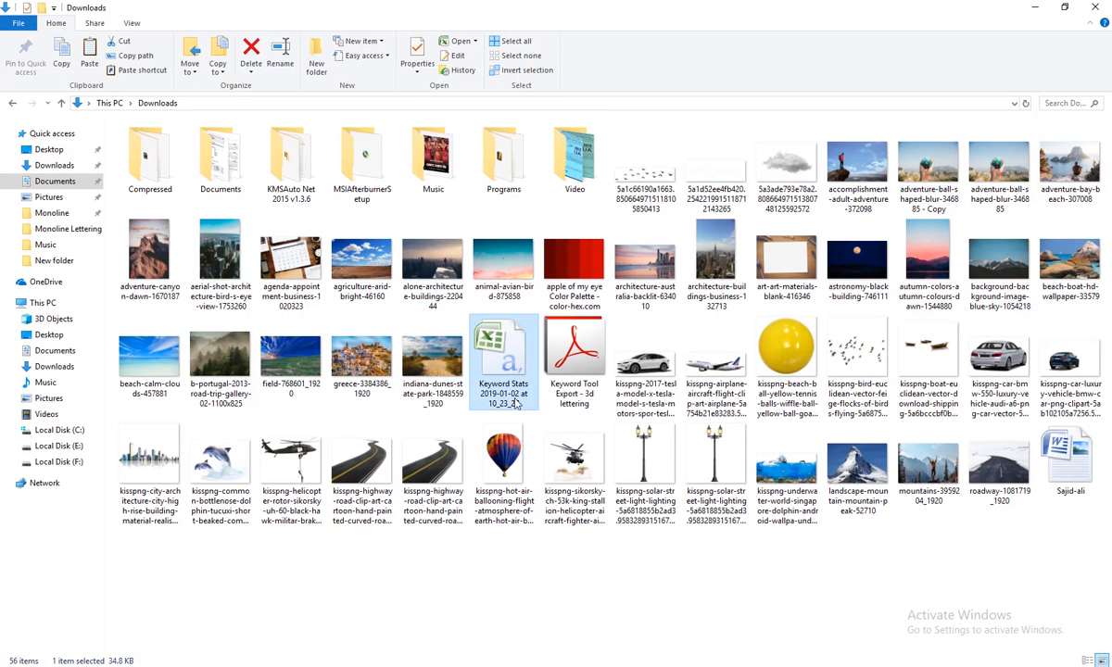
left_click(410, 308)
left_click(243, 176)
left_click(718, 176)
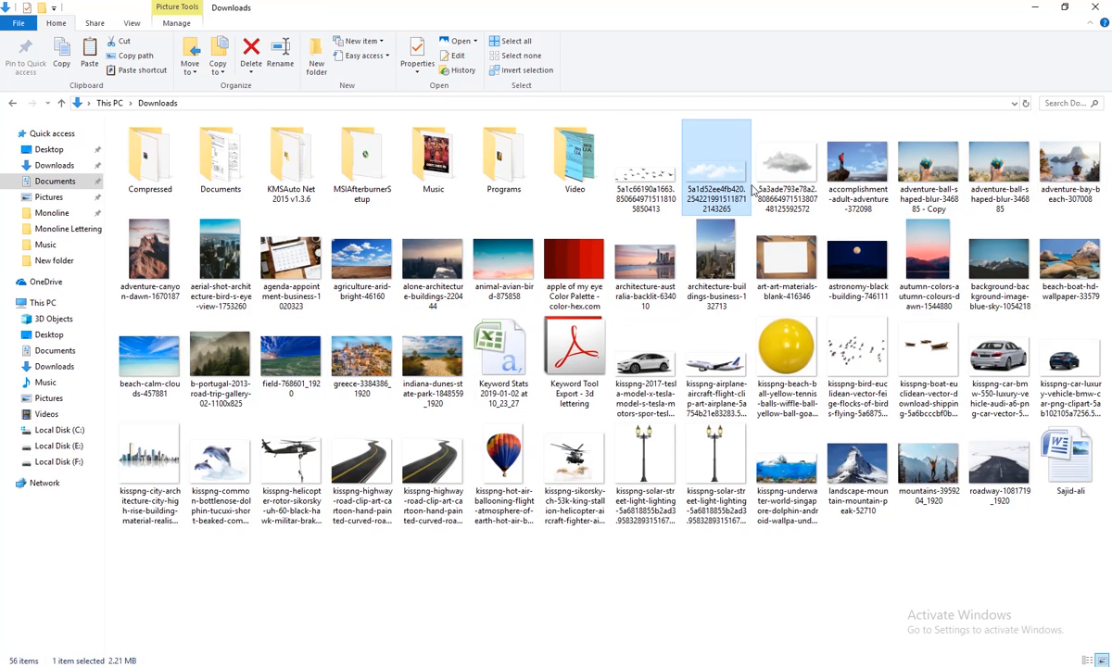
left_click(414, 364)
left_click(220, 464)
left_click(220, 260)
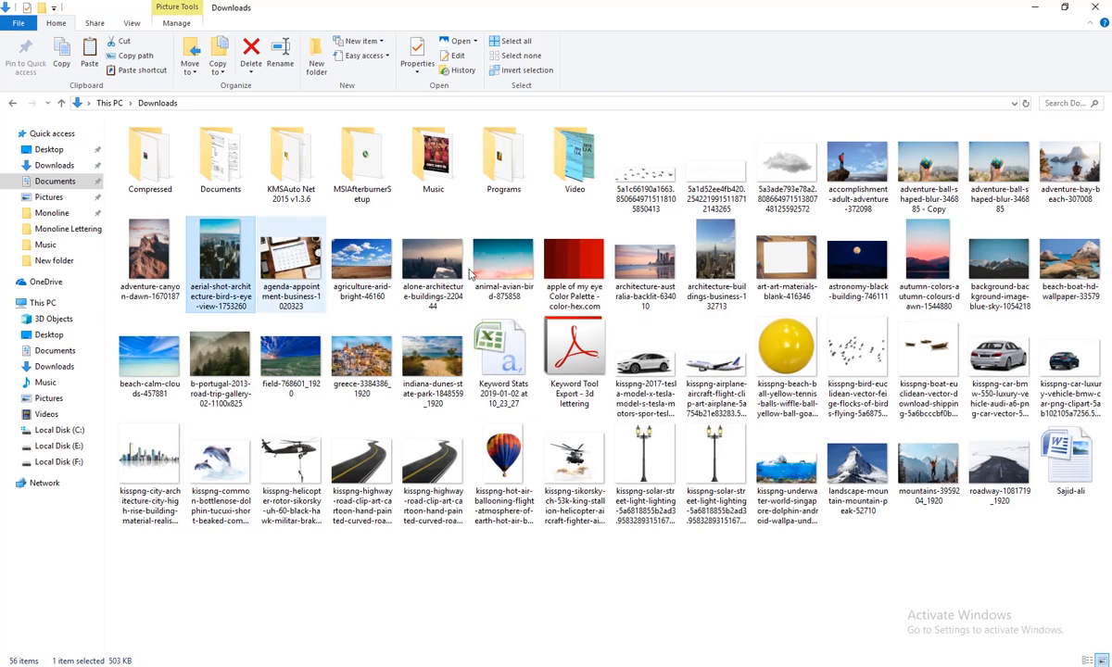
left_click(718, 176)
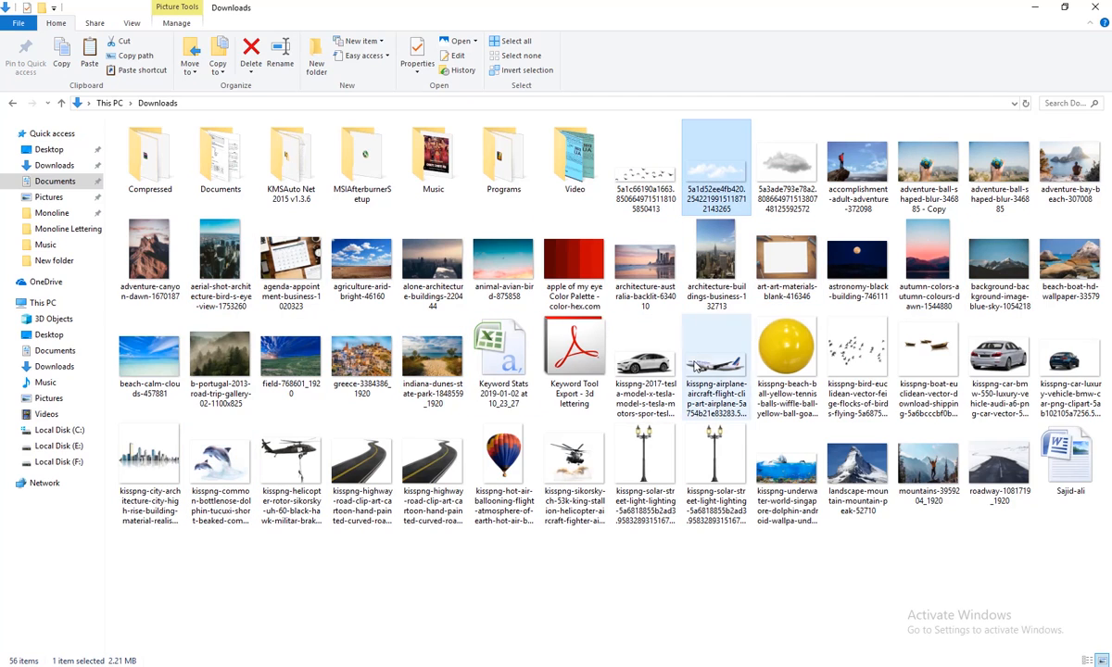
Place the kisspng-airplane-aircraft-flight image as a small plane in the ball's sky, above the city's towers.
left_click_drag(716, 366, 252, 236)
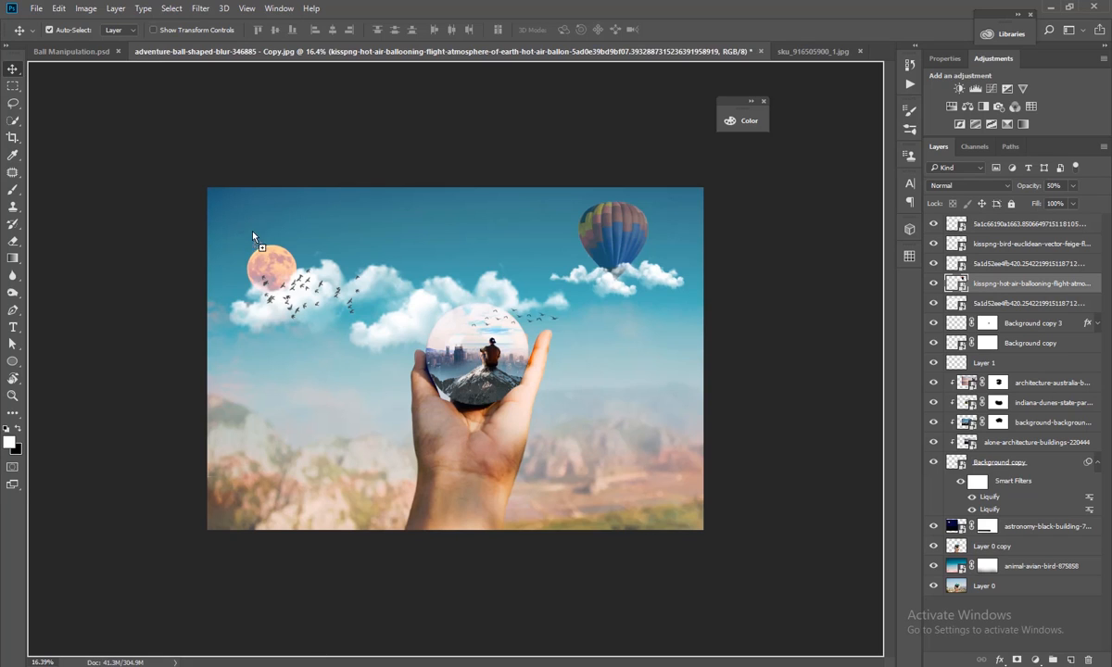
left_click_drag(341, 248, 364, 268)
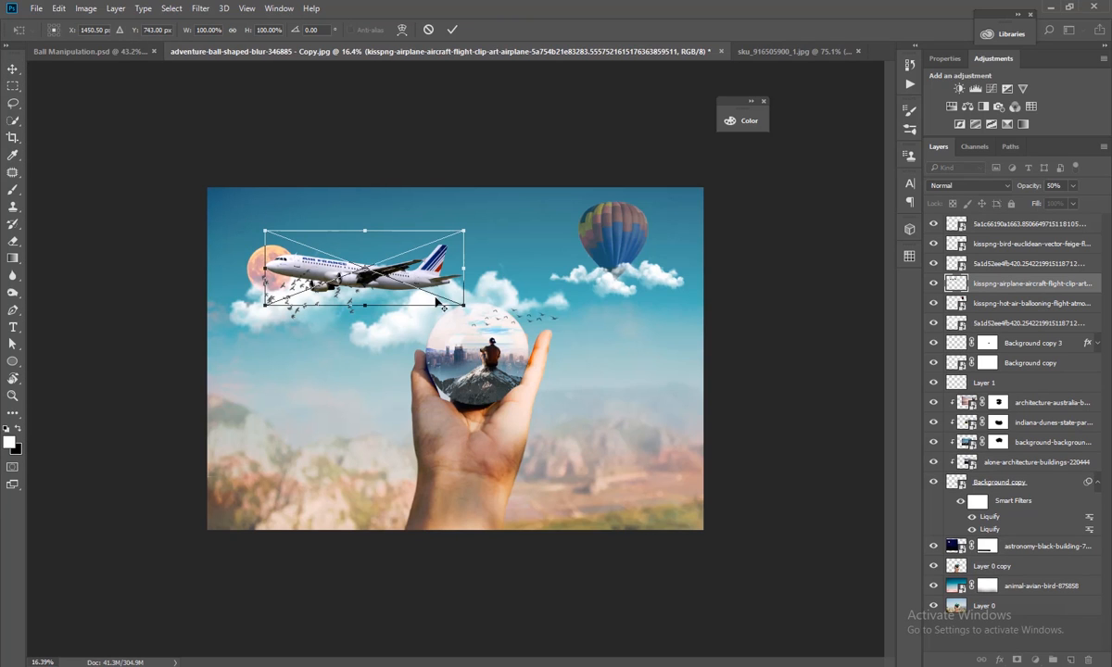
left_click_drag(462, 305, 489, 278)
scroll(453, 343, "up", 10)
key("Return")
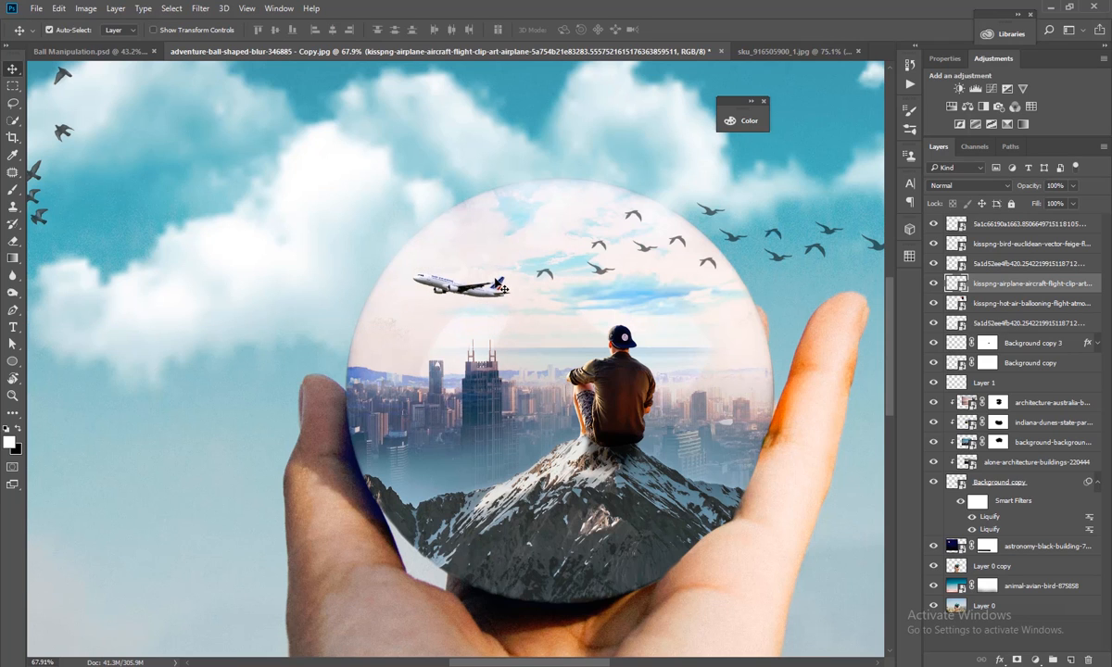
Set the airplane layer's opacity to 55% and scale the plane down slightly.
key("5")
key("5")
key("ctrl+t")
left_click_drag(507, 303, 502, 308)
key("Return")
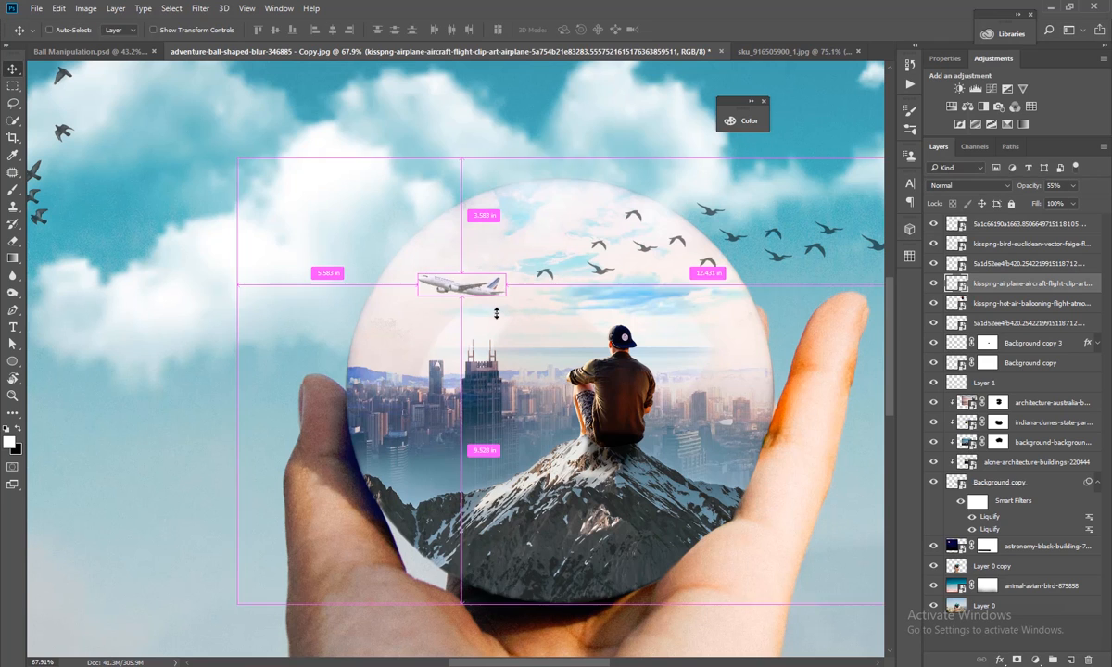
Deselect the airplane layer and review the whole composition.
key("ctrl+plus")
key("ctrl+minus")
key("ctrl+minus")
key("ctrl+minus")
key("ctrl+minus")
key("ctrl+minus")
key("ctrl+minus")
key("ctrl+minus")
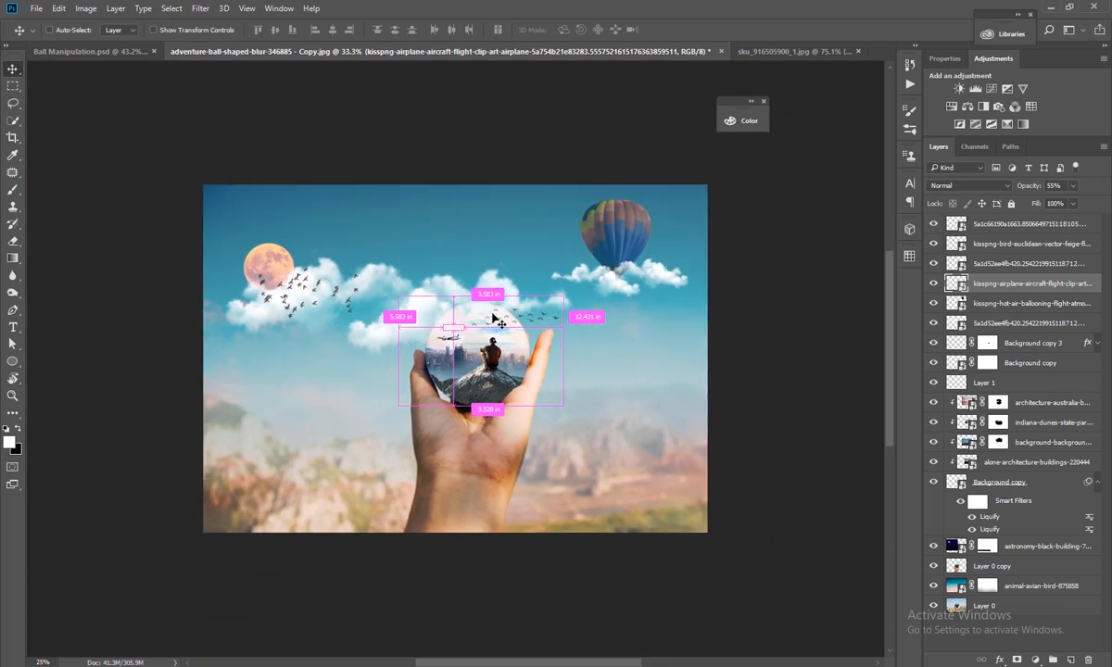
left_click(701, 275)
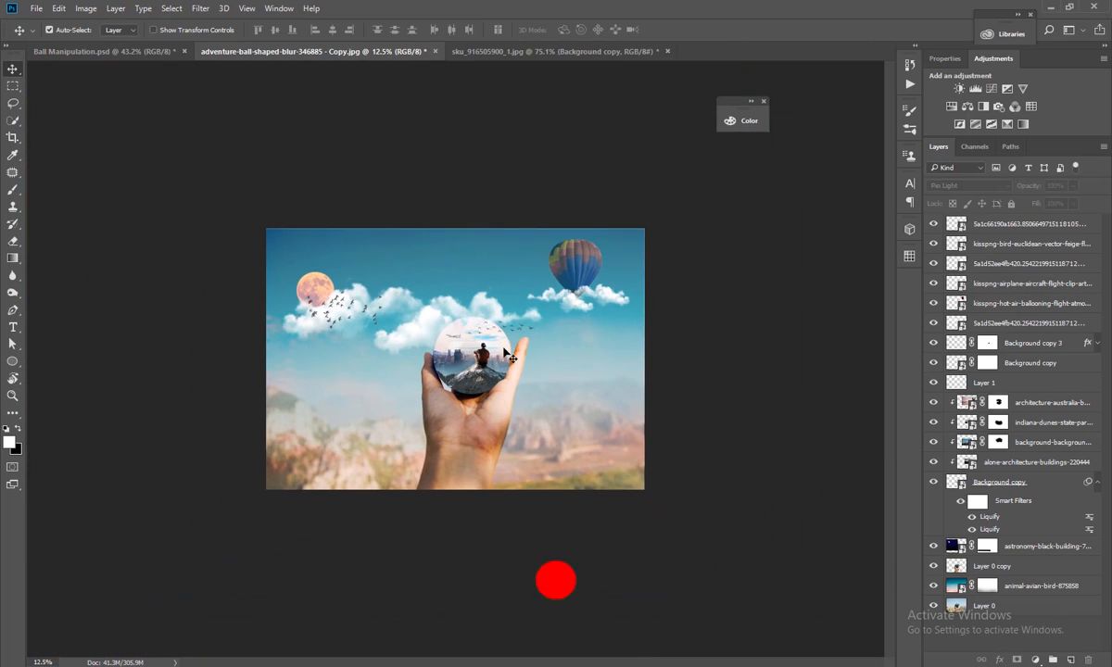
Add an Inner Shadow effect to the Background copy layer that forms the base of the ball.
left_click(504, 346)
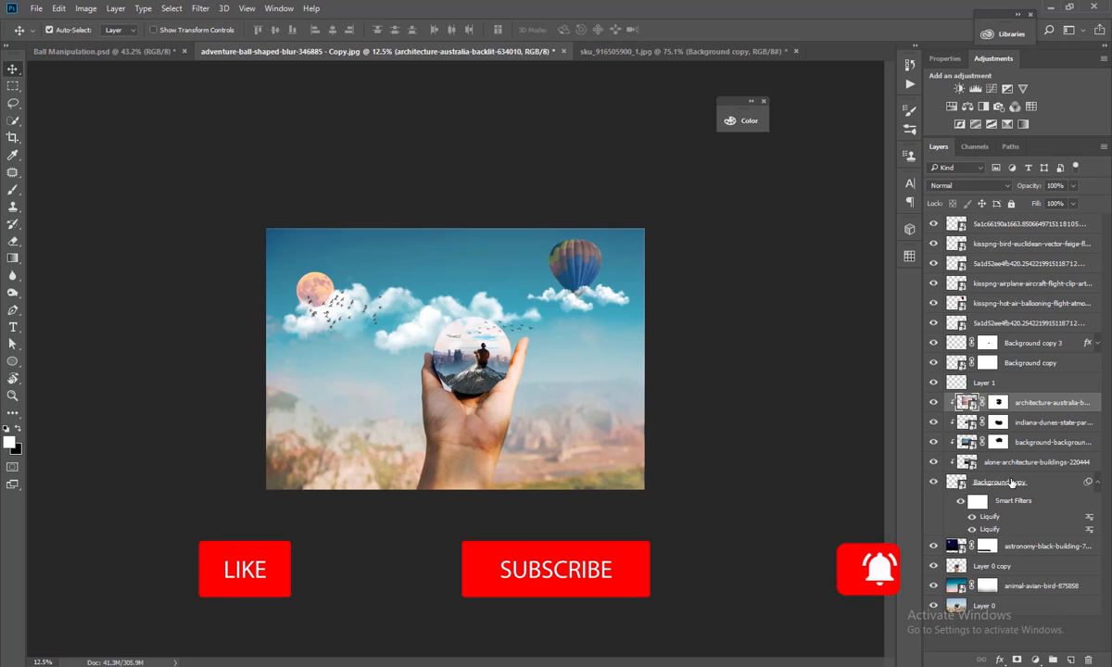
left_click(1005, 482)
right_click(1008, 482)
left_click(878, 36)
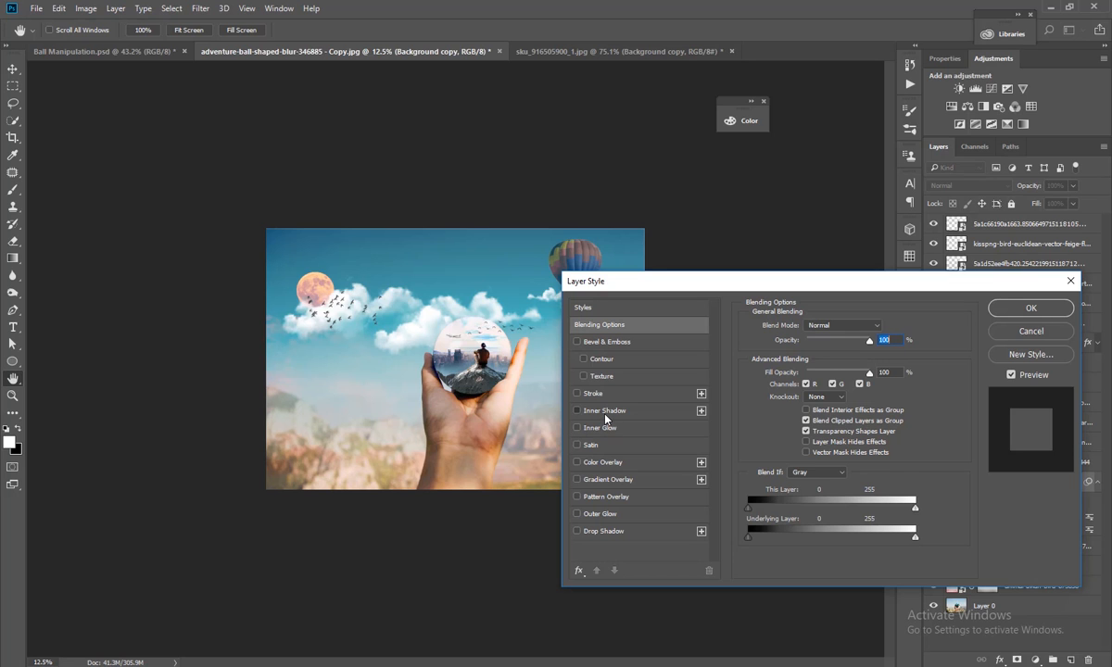
left_click(604, 410)
key("ctrl+plus")
key("ctrl+plus")
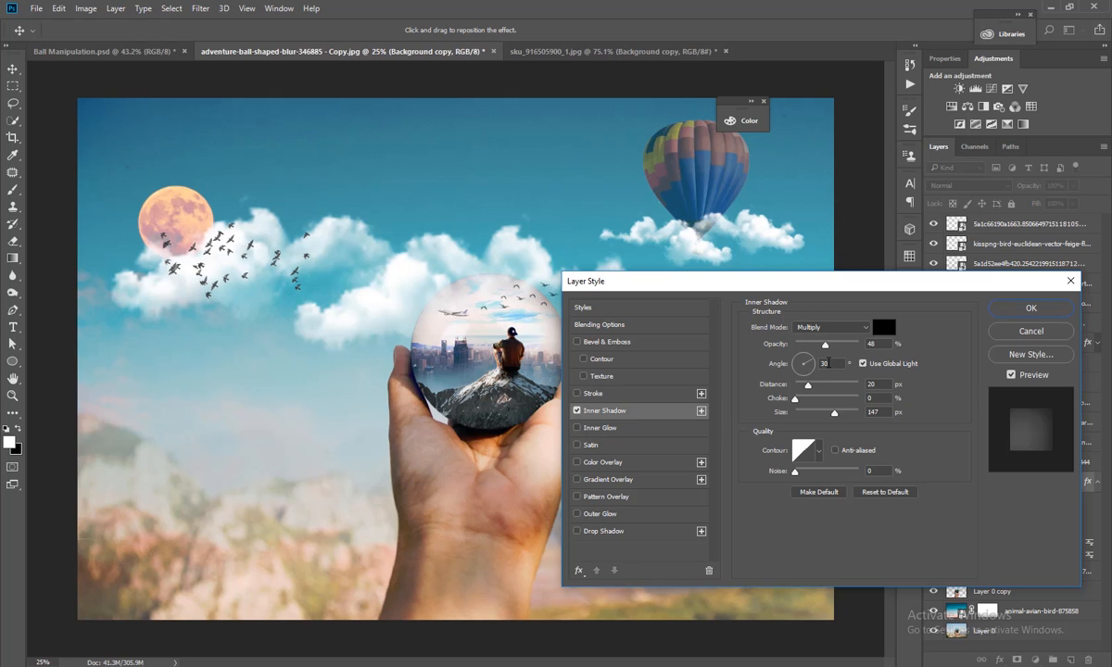
Set the ball's inner shadow to a 90° angle, 47% opacity and 62 px size, and apply the layer style.
left_click_drag(830, 364, 794, 365)
type("90")
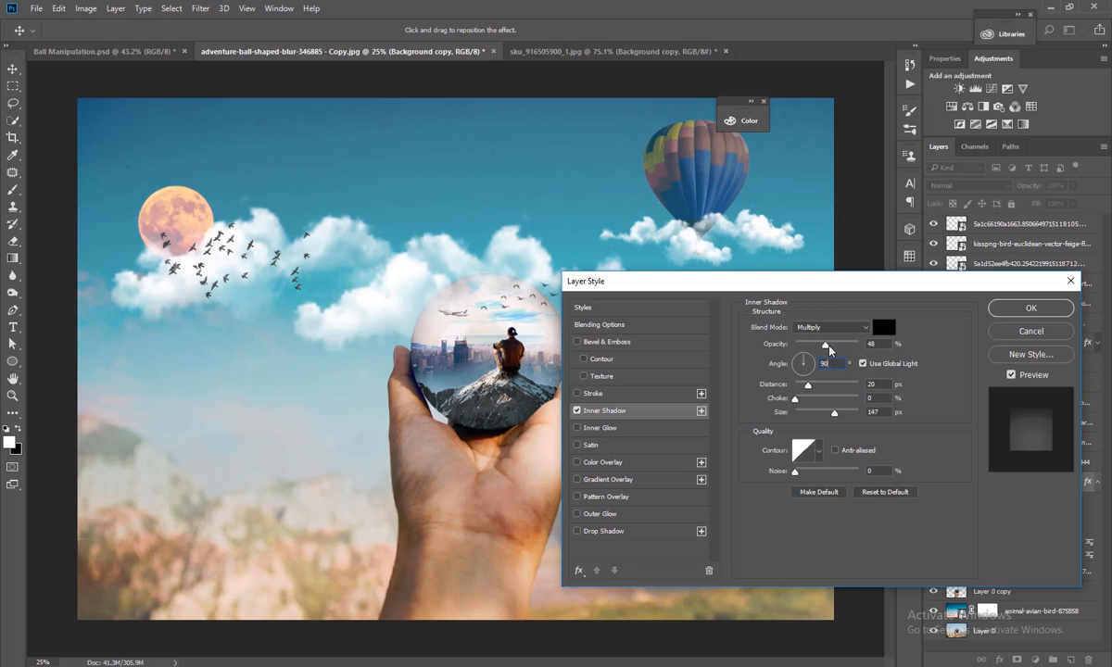
mouse_move(824, 344)
left_mouse_down()
mouse_move(839, 346)
mouse_move(824, 346)
left_mouse_up()
left_click_drag(834, 412, 815, 414)
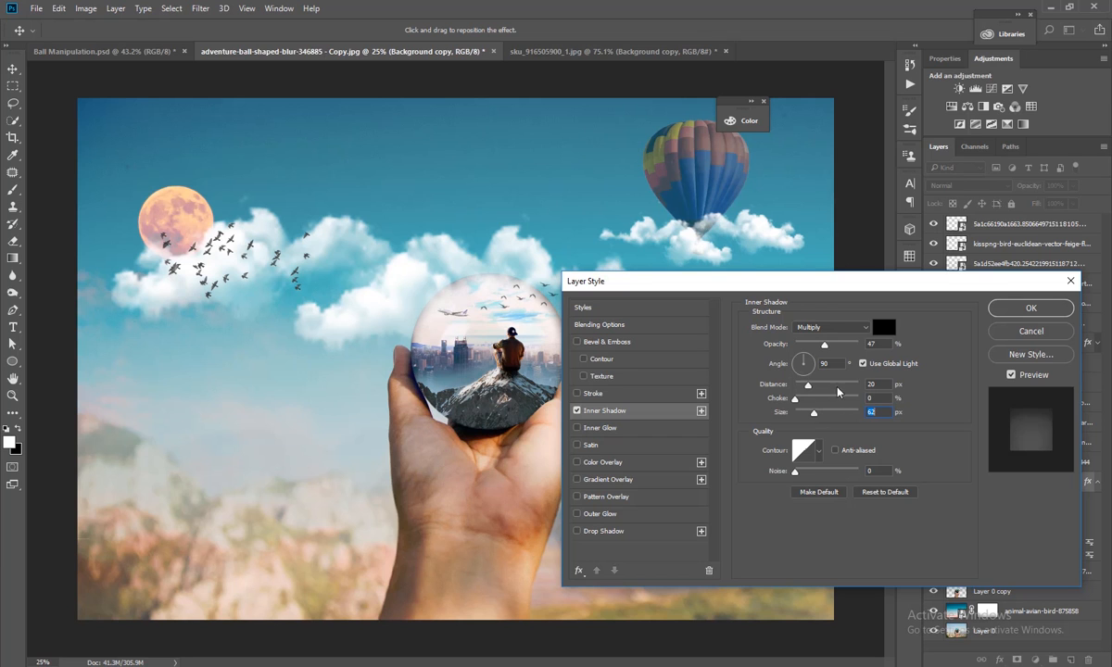
left_click(1010, 312)
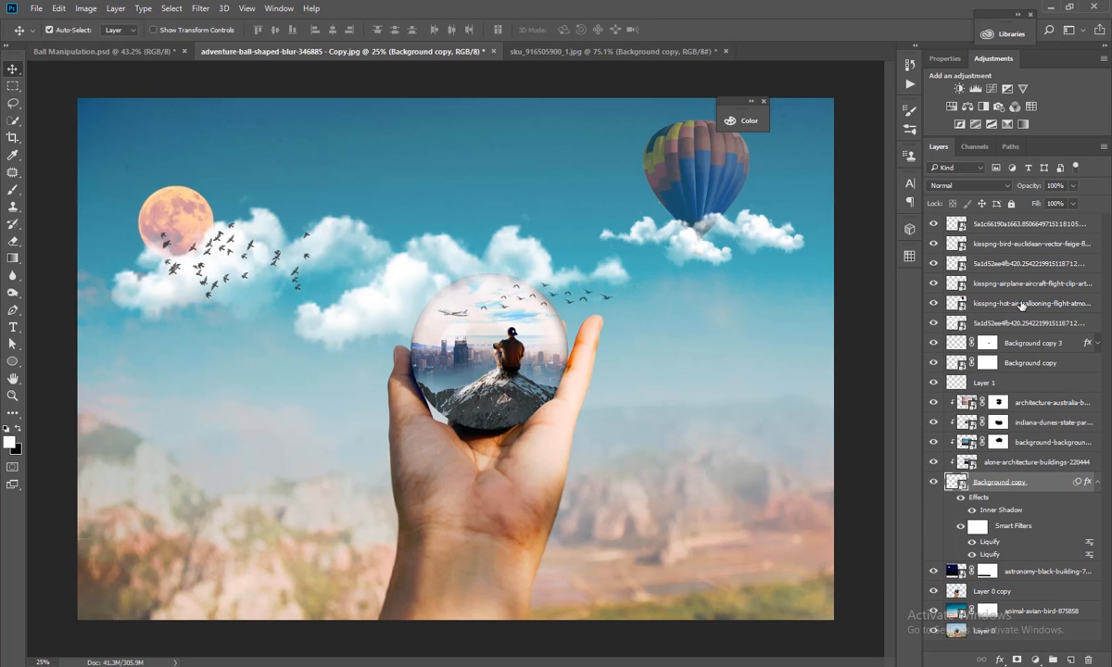
Scale the hot-air balloon down to about 21.2% so it sits just above the small right cloud.
key("ctrl+minus")
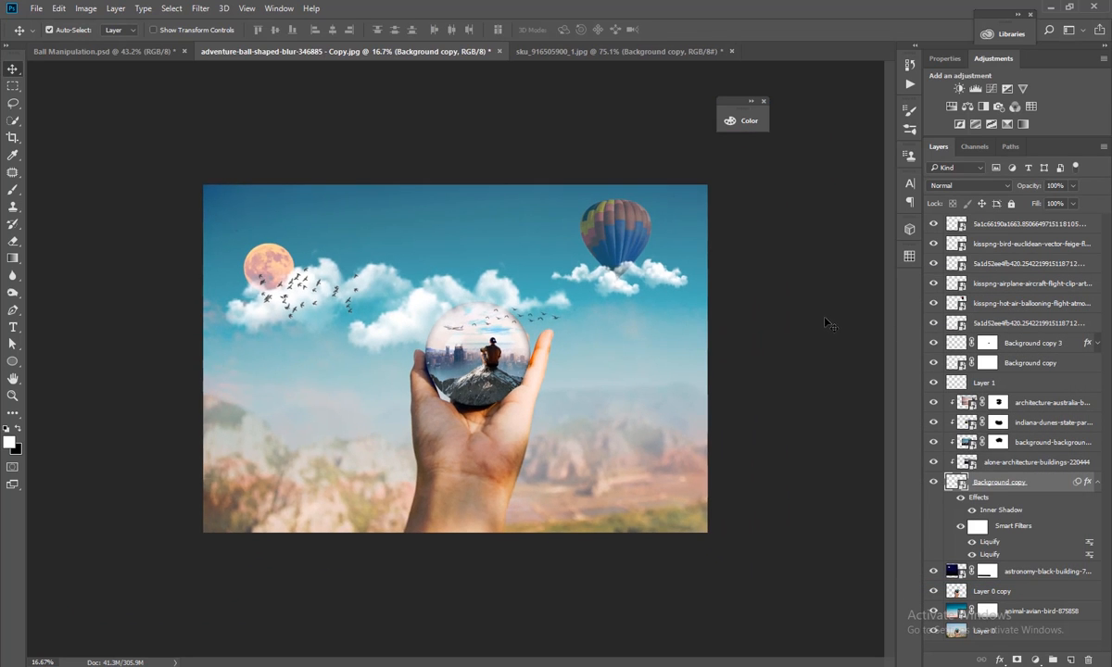
left_click(650, 242)
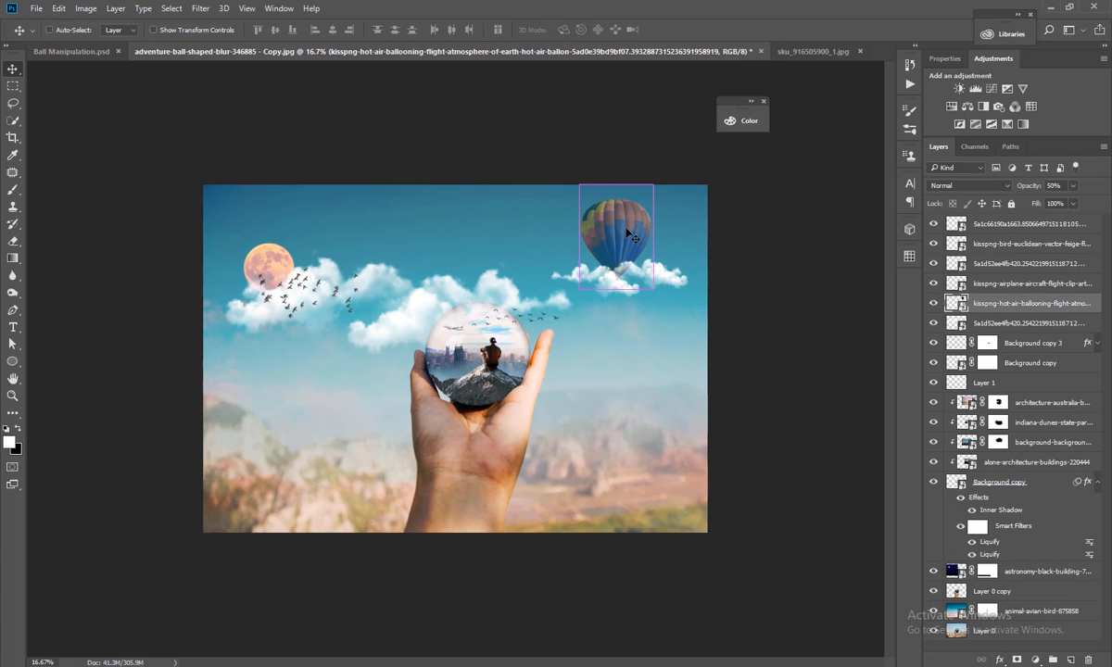
key("ctrl+t")
left_click_drag(655, 179, 626, 238)
key("Return")
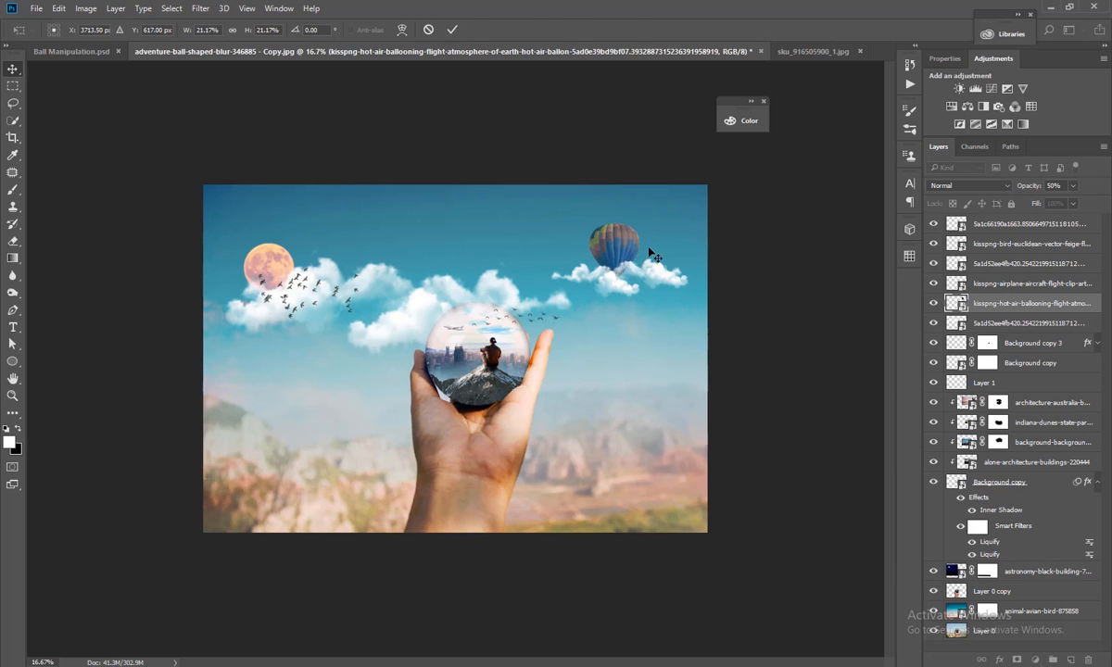
scroll(584, 288, "up", 5)
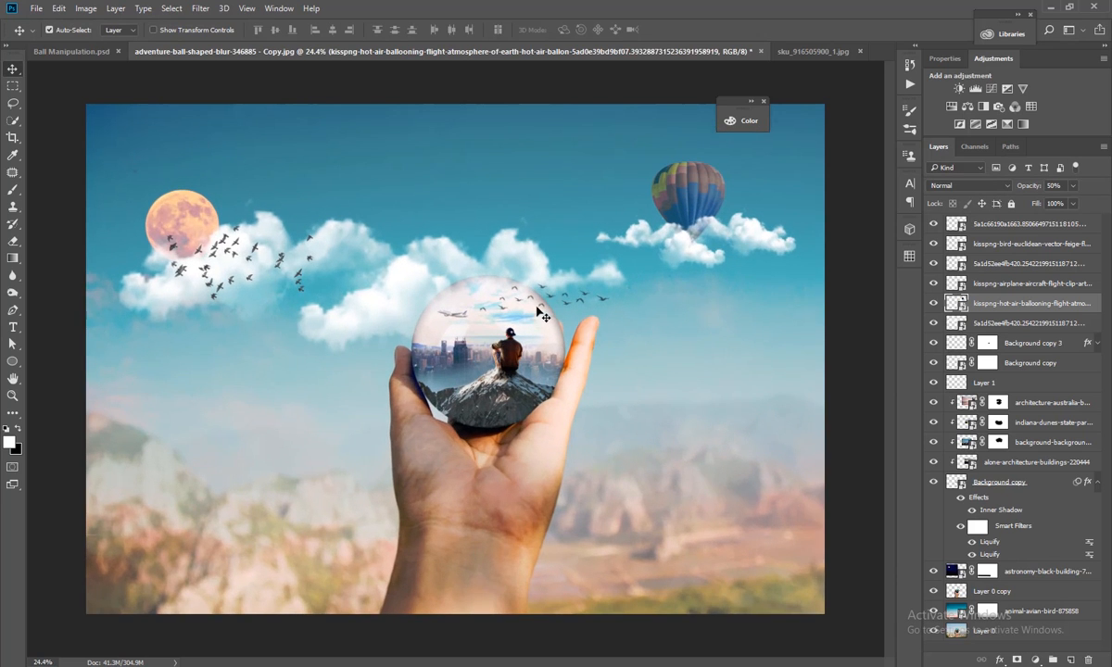
scroll(514, 296, "down", 4)
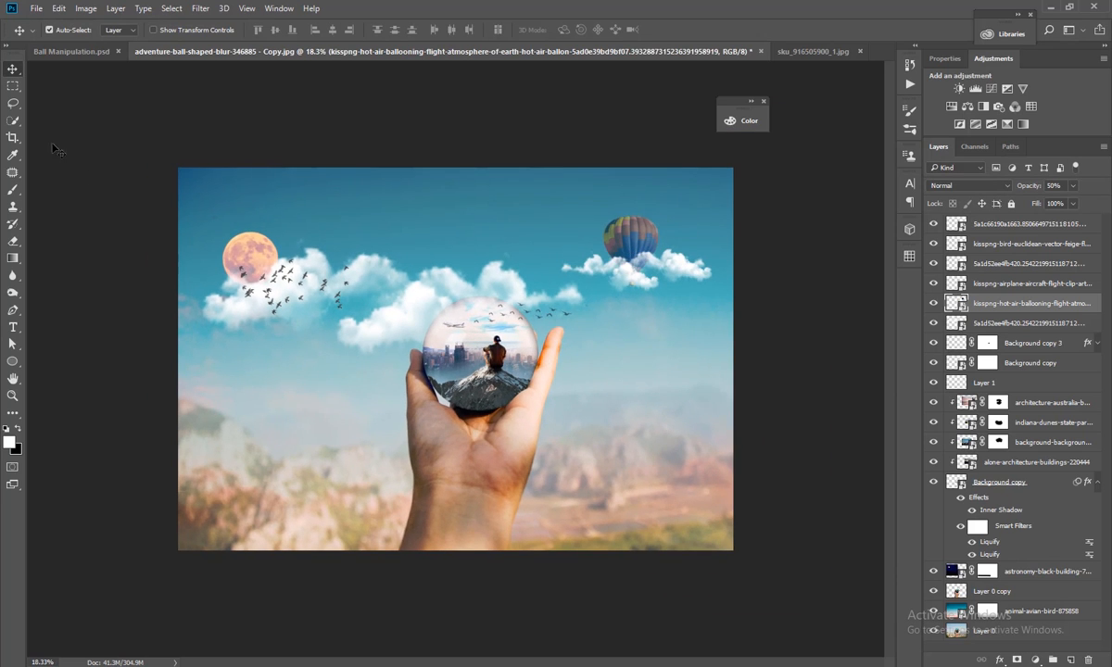
Crop a thin strip of sky off the top of the image, and select the small cloud layer beneath the balloon.
left_click(13, 137)
left_click_drag(455, 168, 457, 183)
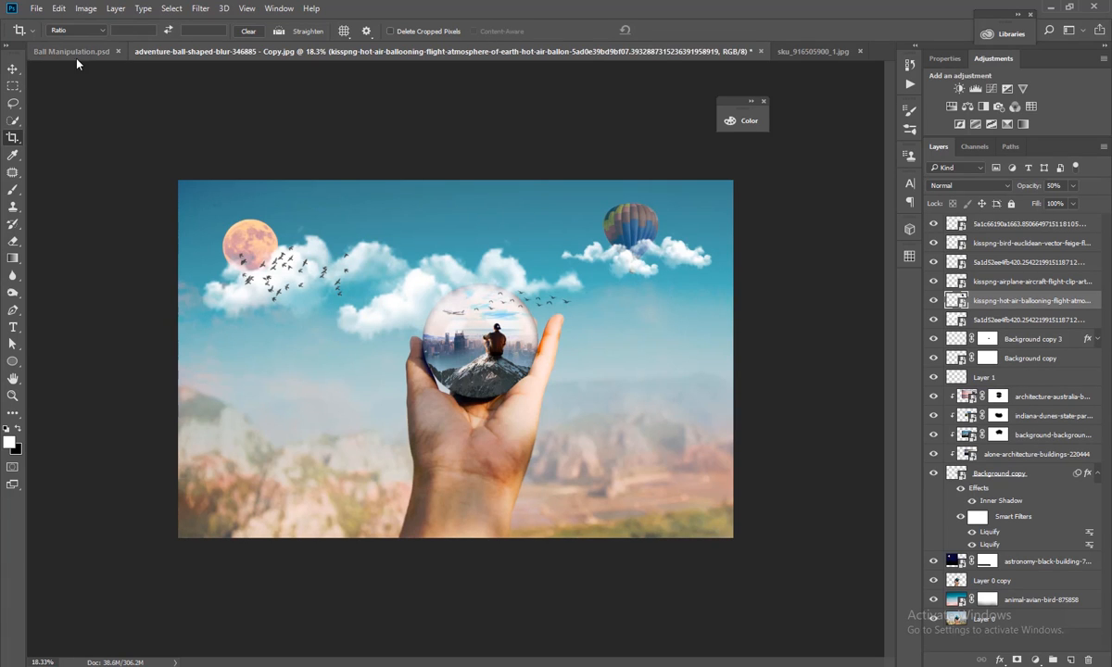
left_click(13, 68)
left_click(628, 264)
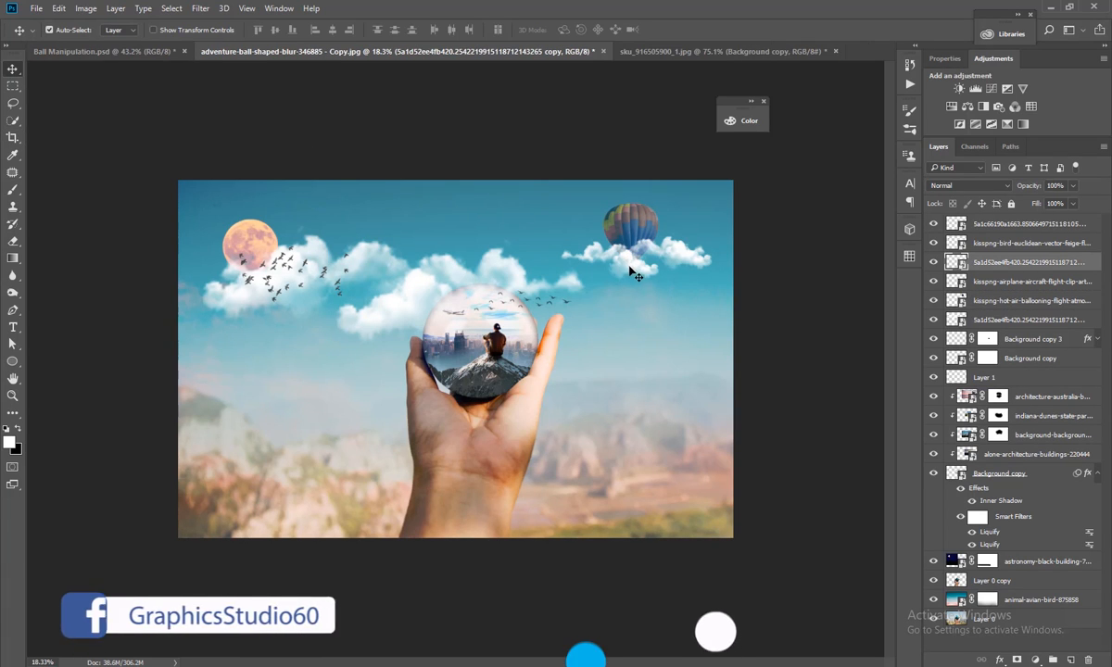
key("ctrl+minus")
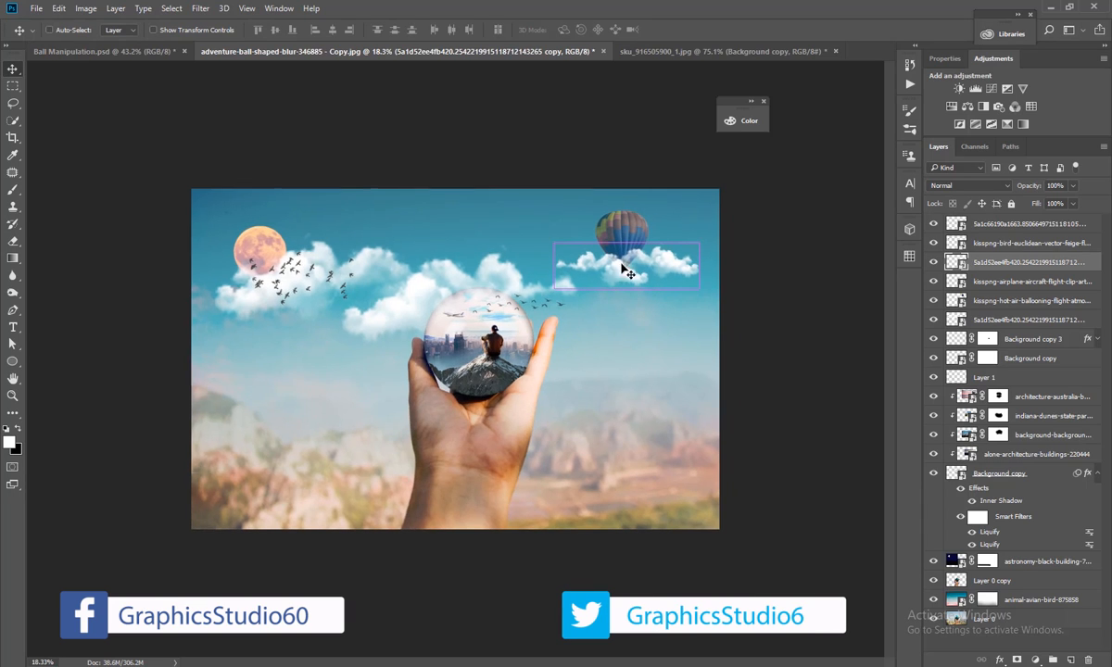